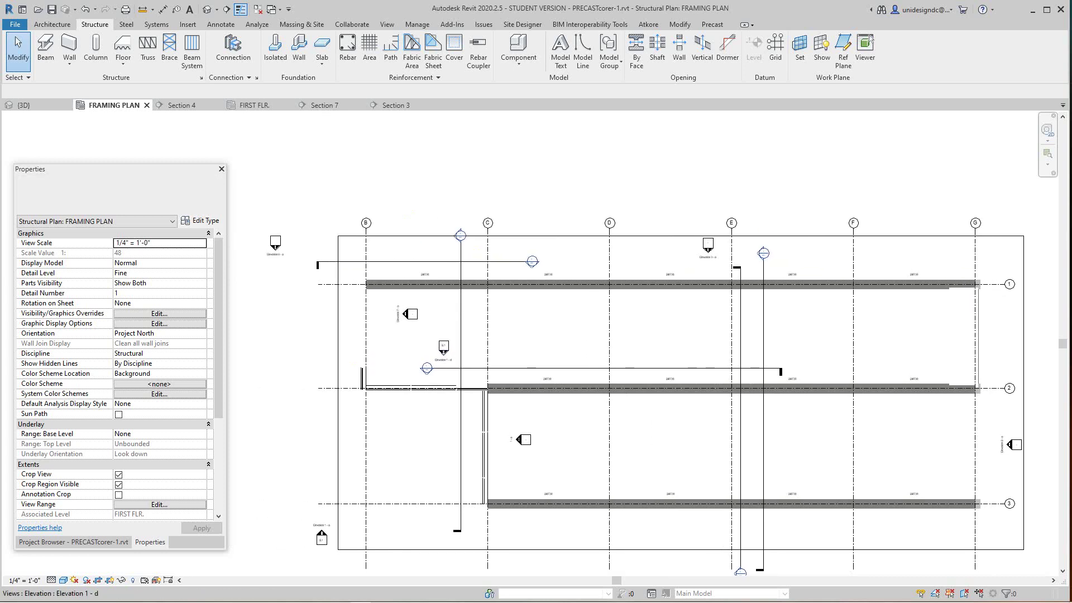
- Place a 12 Ultra Light 8-0 Spancrete H Series plank about 13' long in the bay between grids B and C, below grid 2
scroll(418, 401, "up", 1)
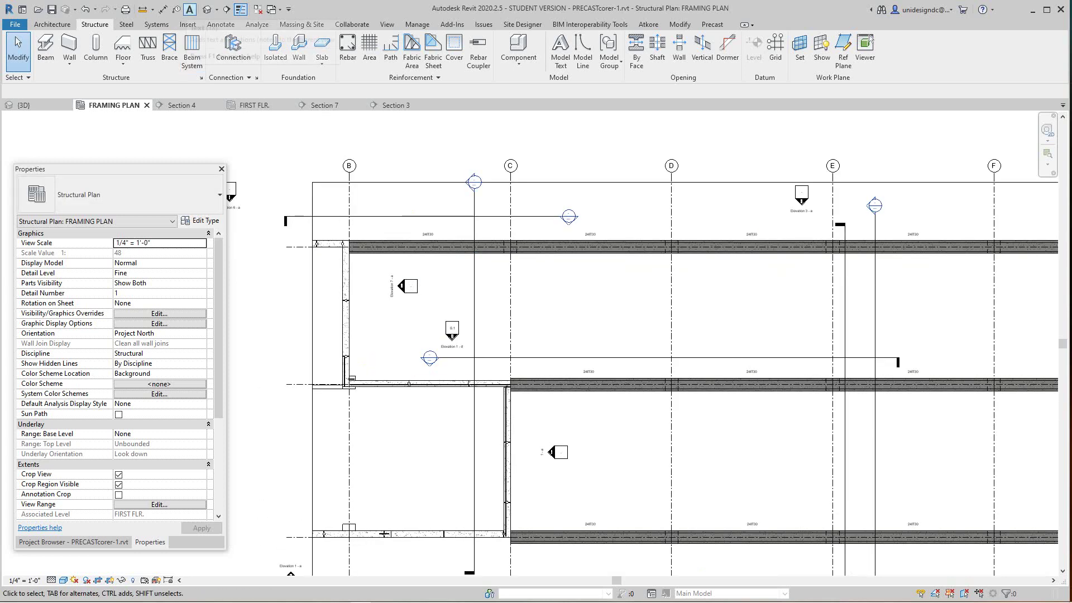
key("b")
key("m")
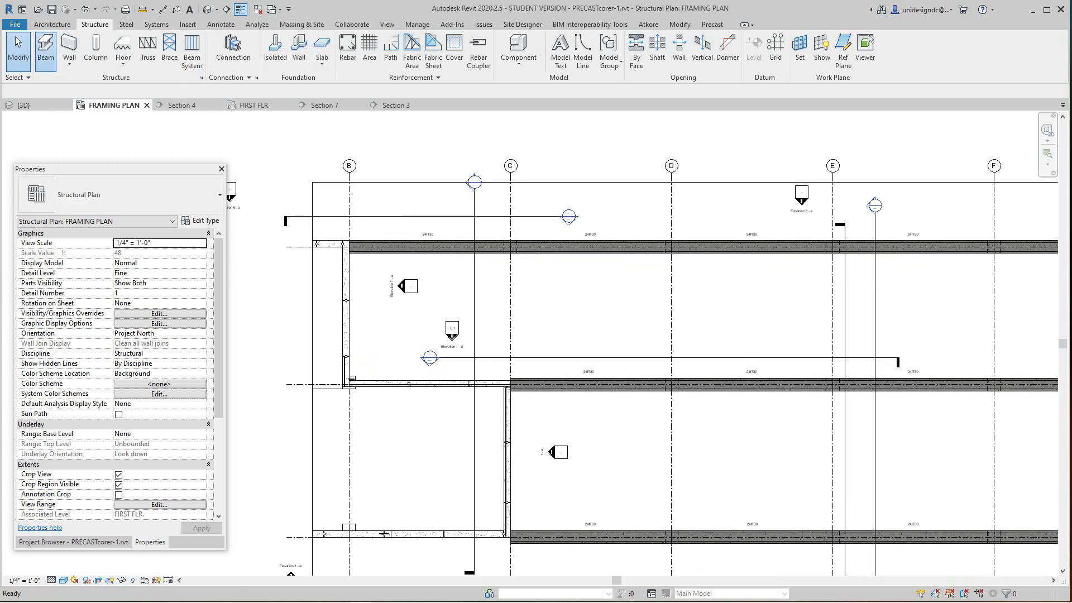
left_click(401, 514)
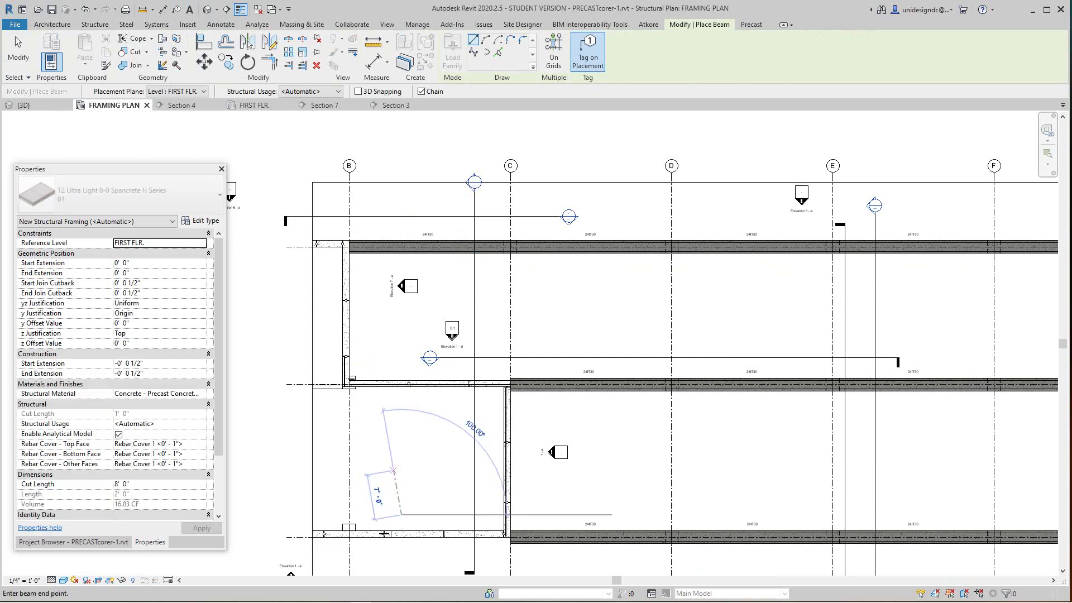
left_click(402, 431)
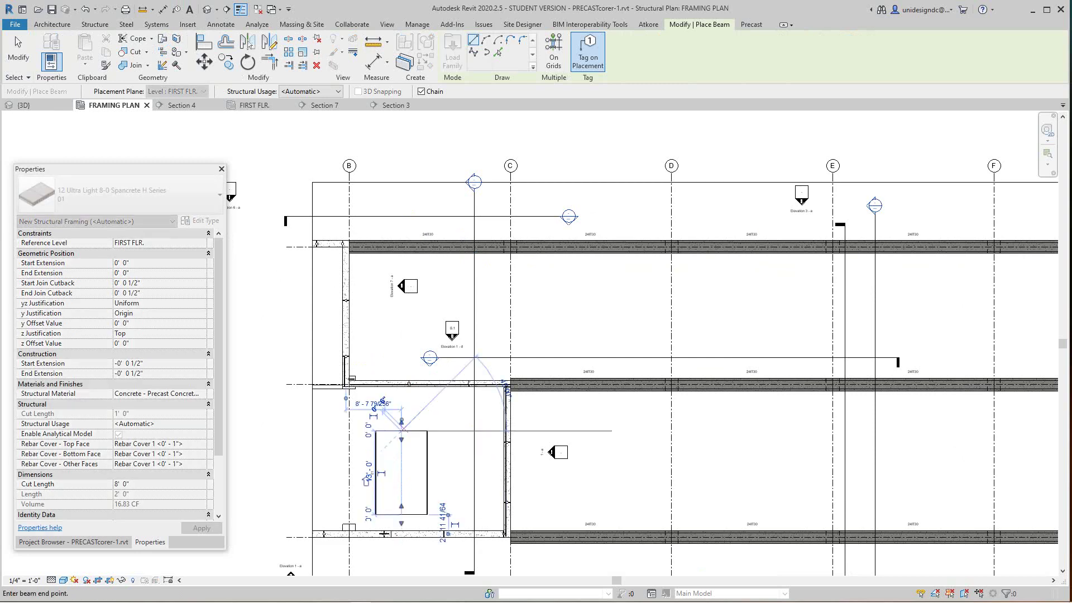
key("Escape")
key("Escape")
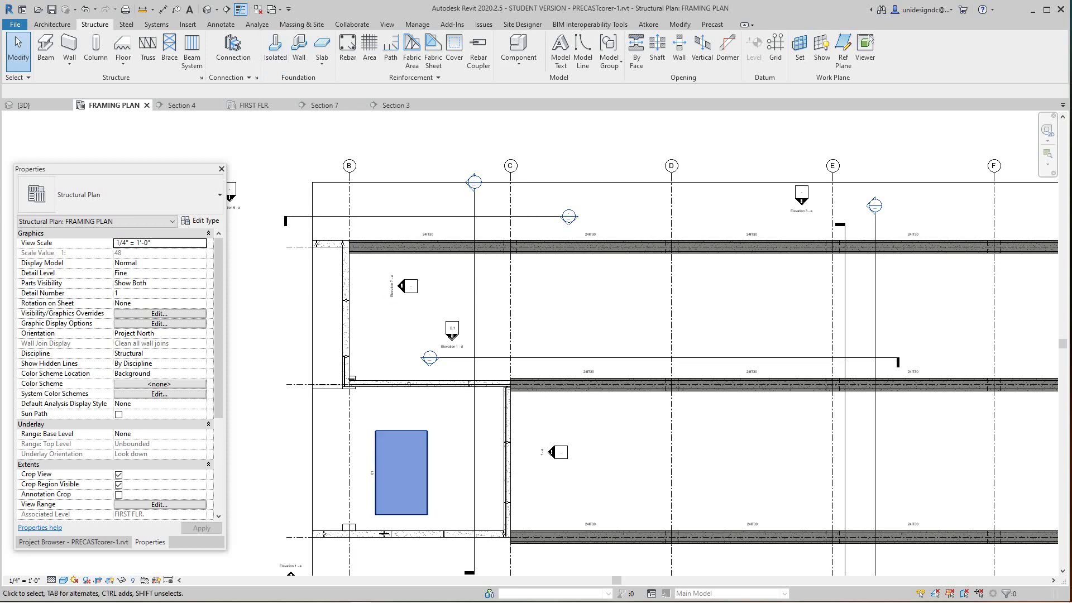
- Open the placed plank's family to examine its hollow-core shape in 3D, and close it without saving
left_click(366, 481)
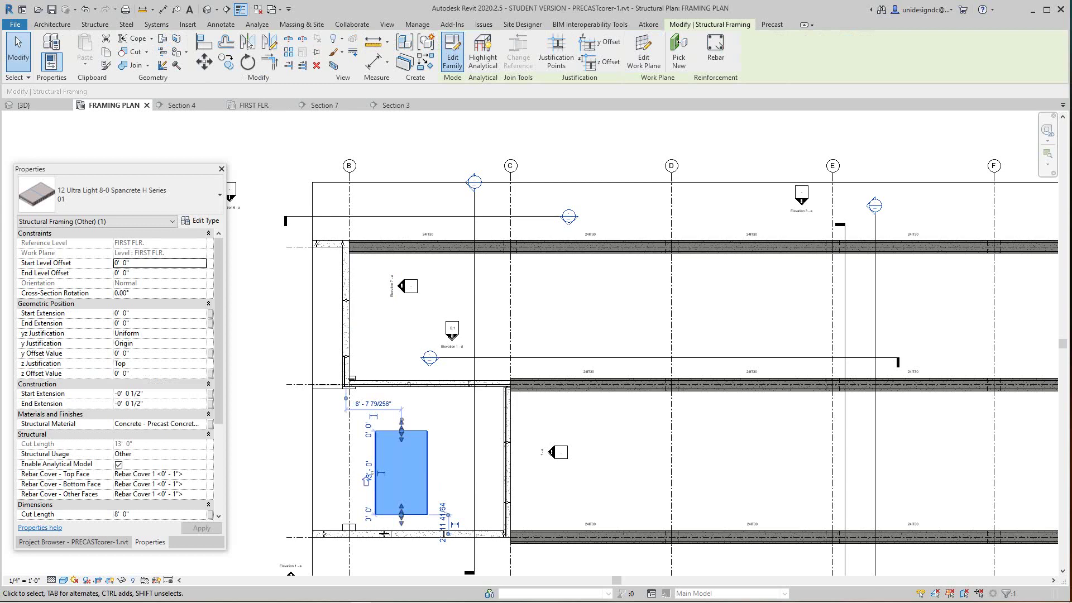
left_click(453, 53)
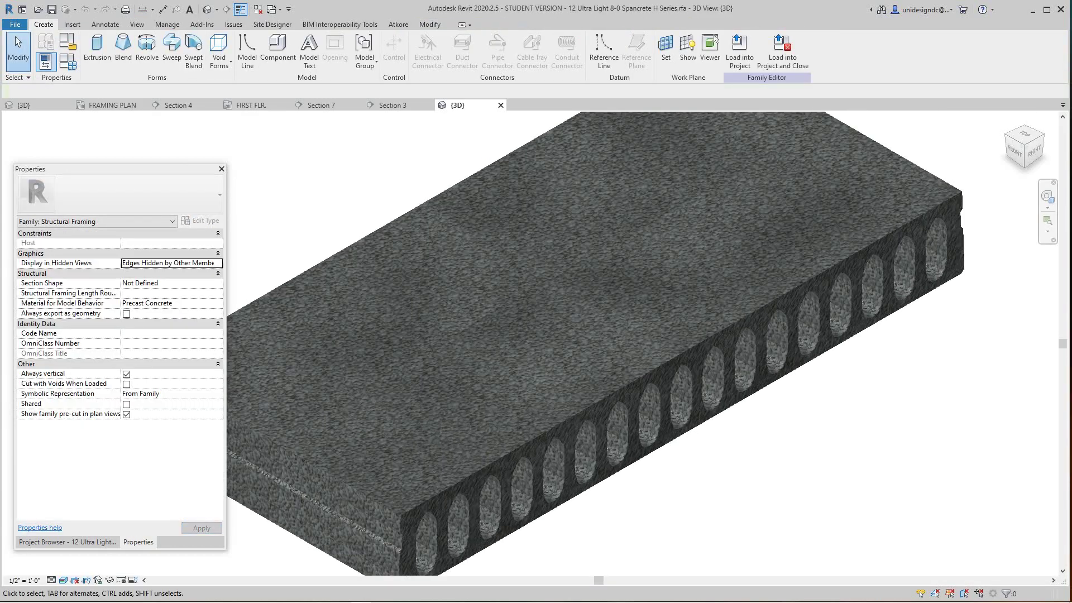
scroll(776, 443, "down", 1)
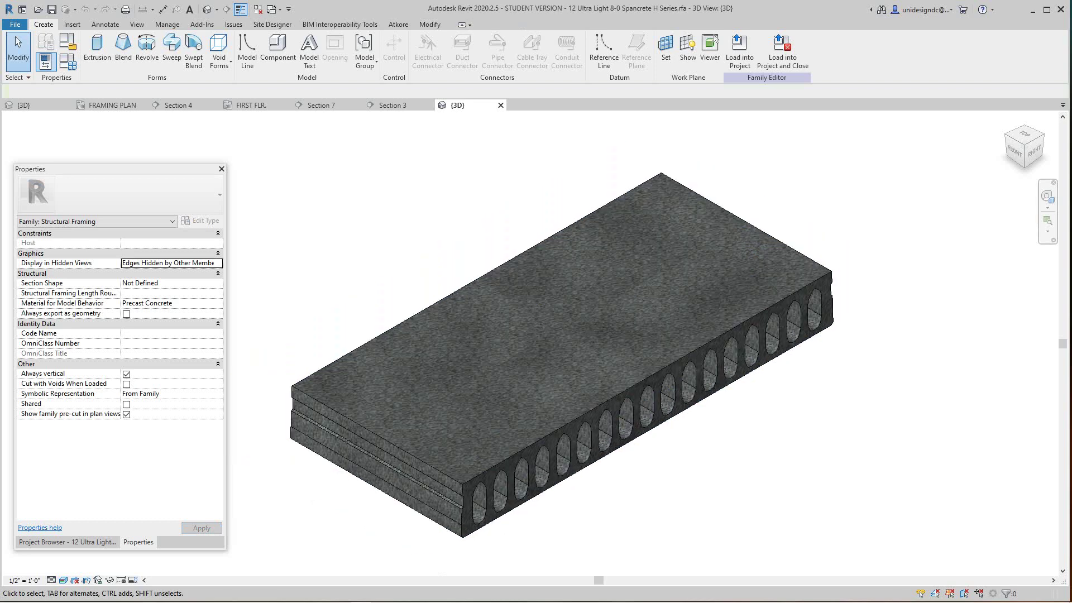
scroll(776, 443, "up", 1)
middle_click_drag(777, 444, 823, 416)
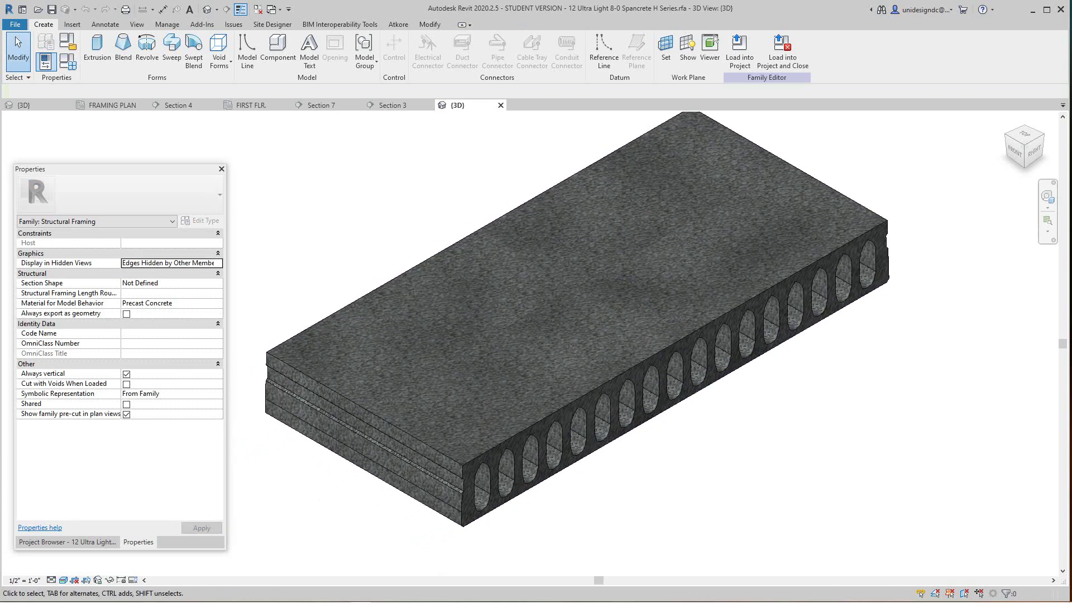
middle_click_drag(823, 416, 835, 451, "shift")
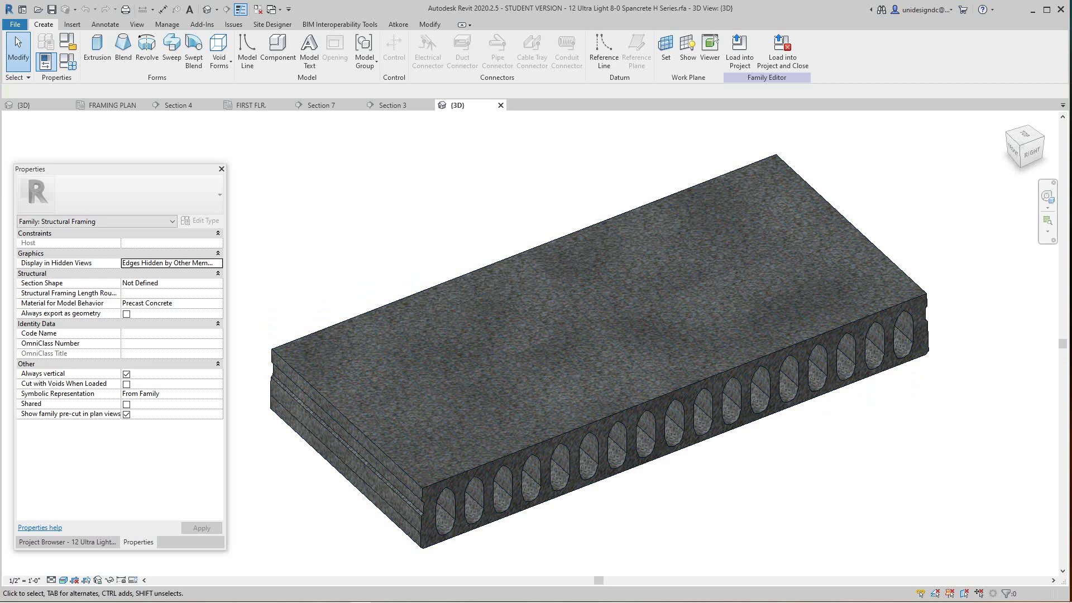
left_click(501, 105)
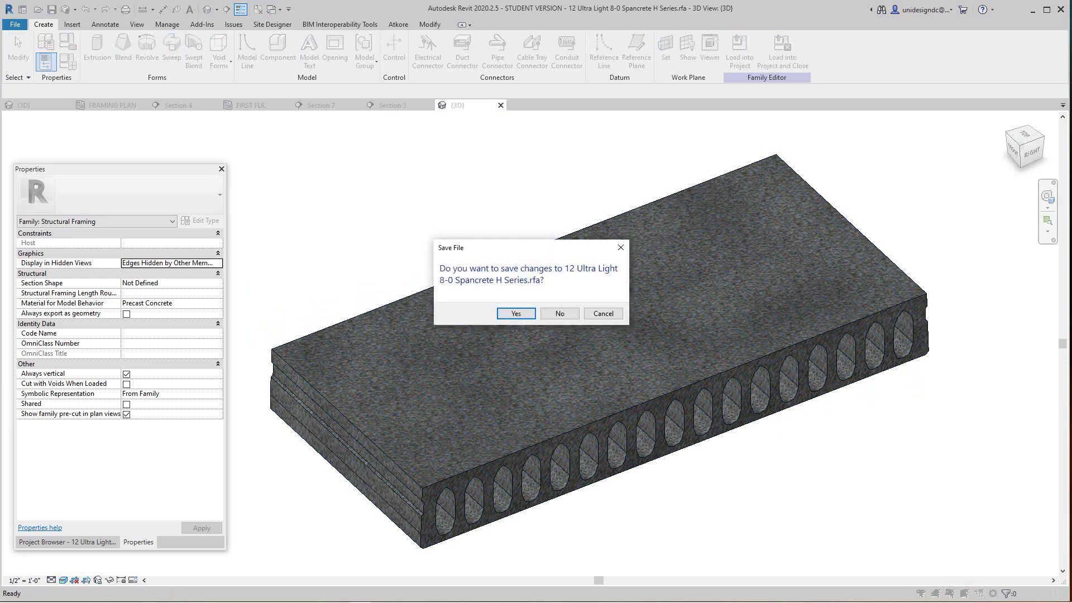
left_click(559, 314)
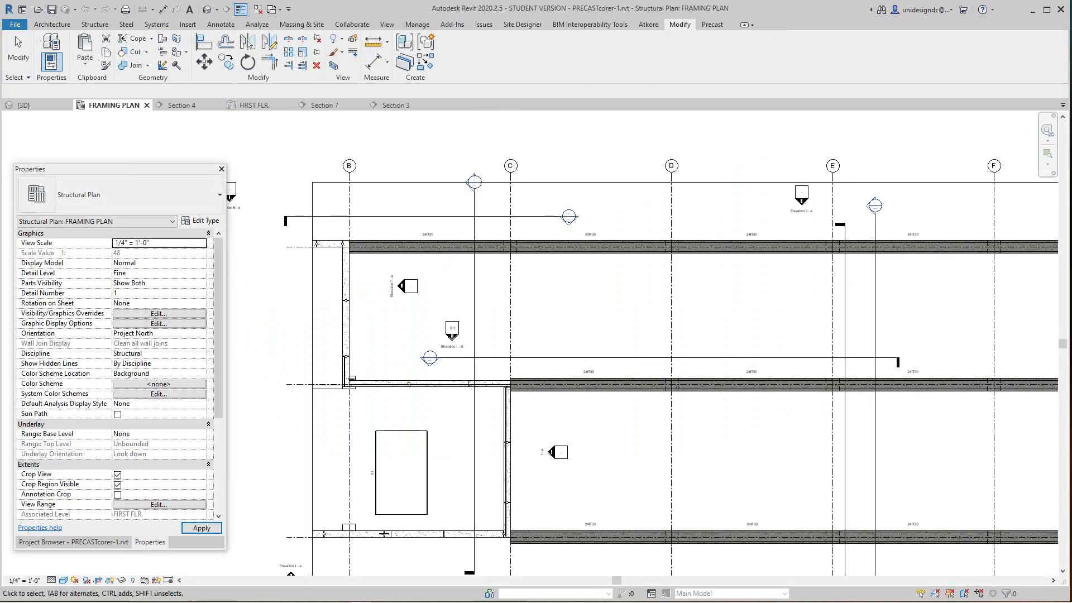
- Delete the existing Spancrete plank at grid G between grids 1 and 2
scroll(510, 324, "up", 2)
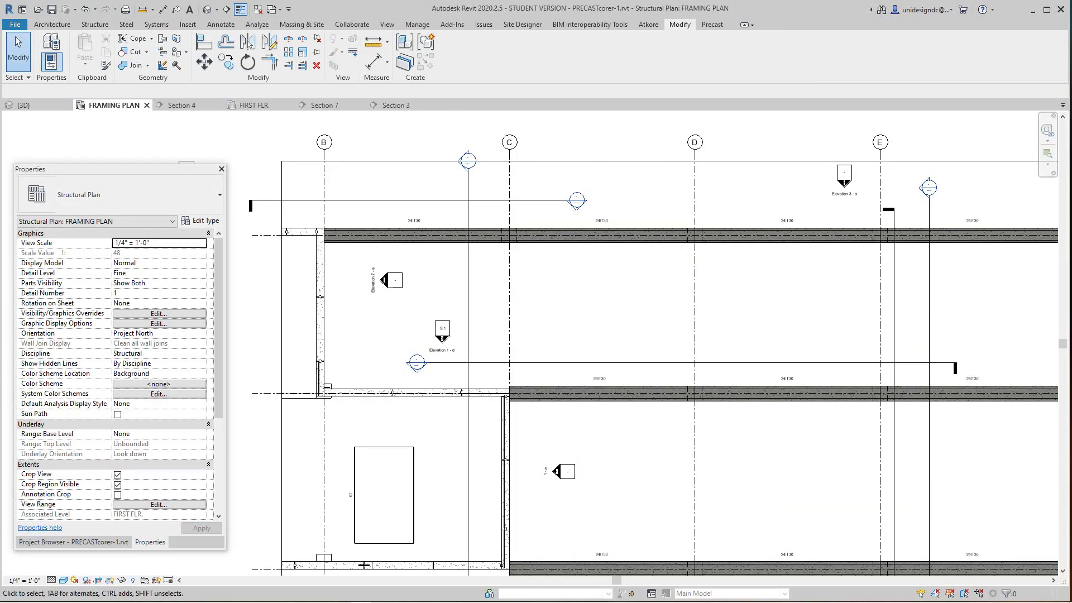
scroll(521, 305, "up", 1)
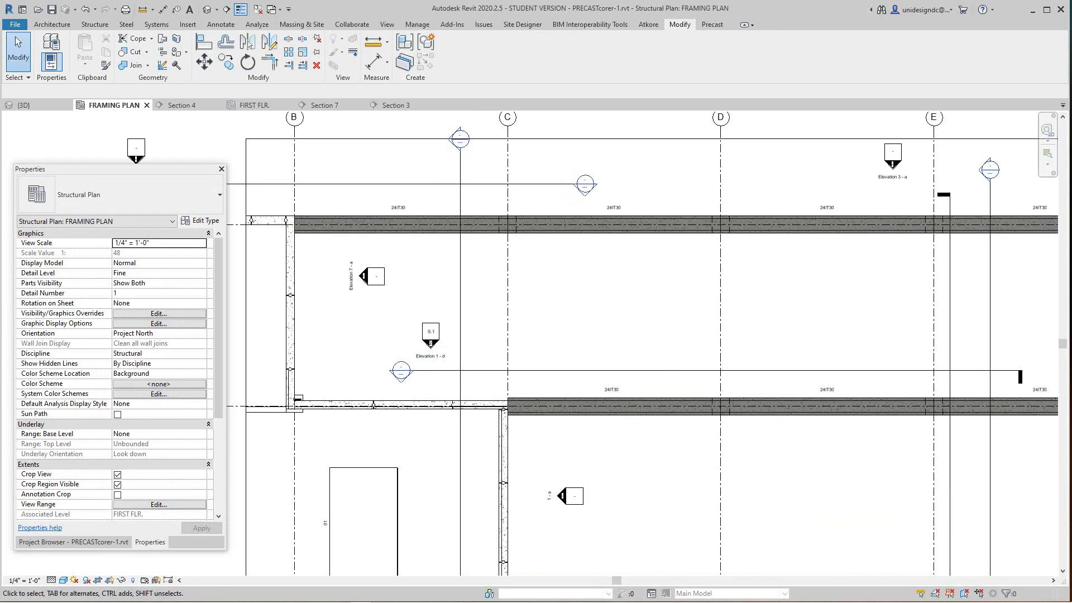
middle_click_drag(520, 306, 505, 317)
middle_click_drag(935, 318, 498, 330)
scroll(931, 316, "down", 1)
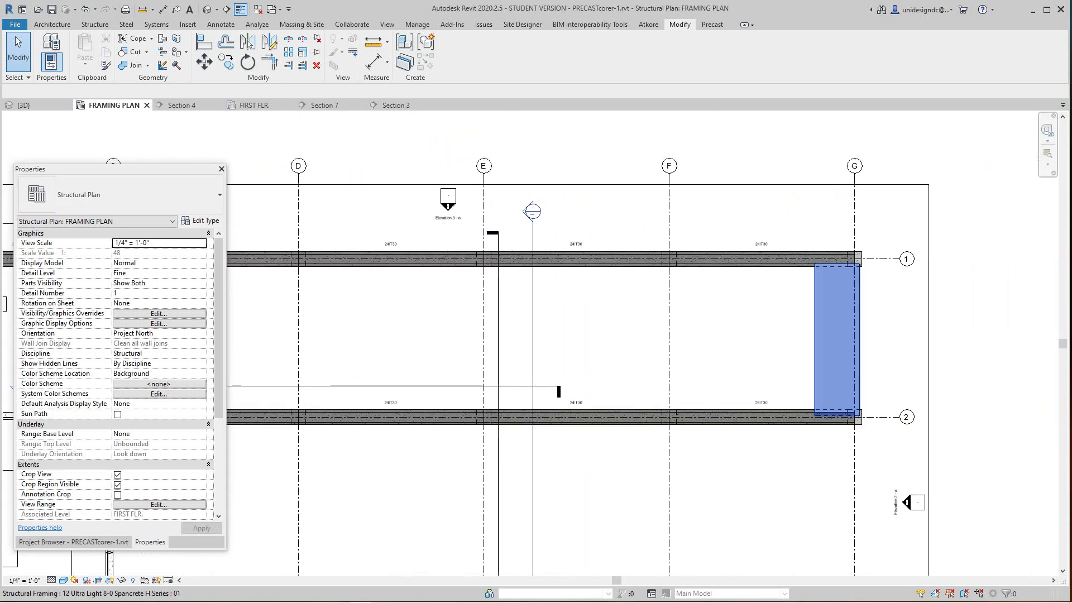
scroll(798, 298, "up", 4)
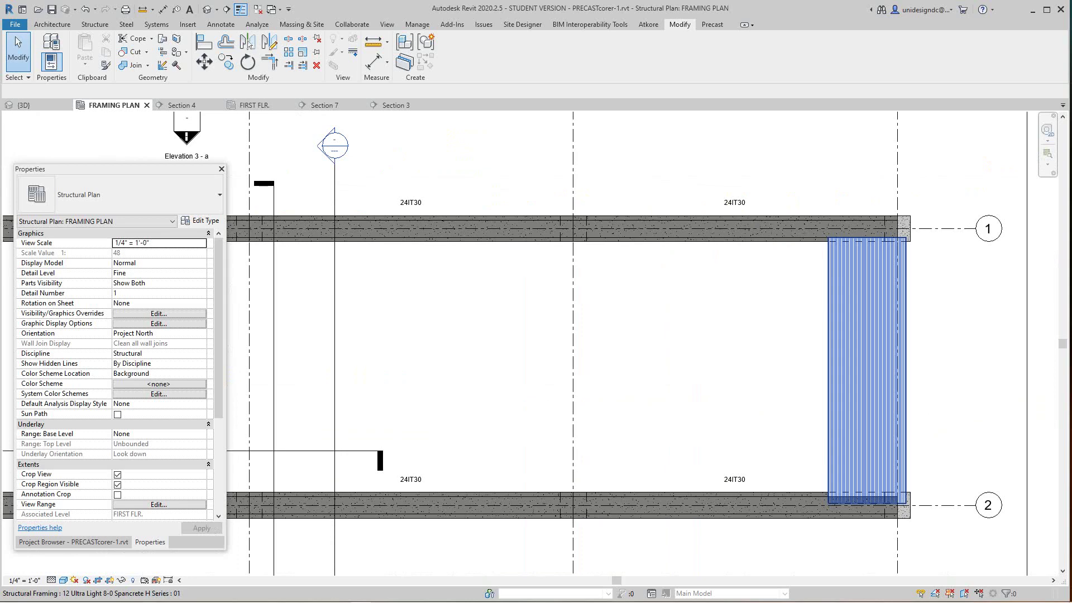
left_click(829, 383)
key("Delete")
- Sketch a rectangular beam system boundary with a -0' 1" offset between the girders on grids 1 and 2, from grid B to grid G
scroll(793, 361, "down", 2)
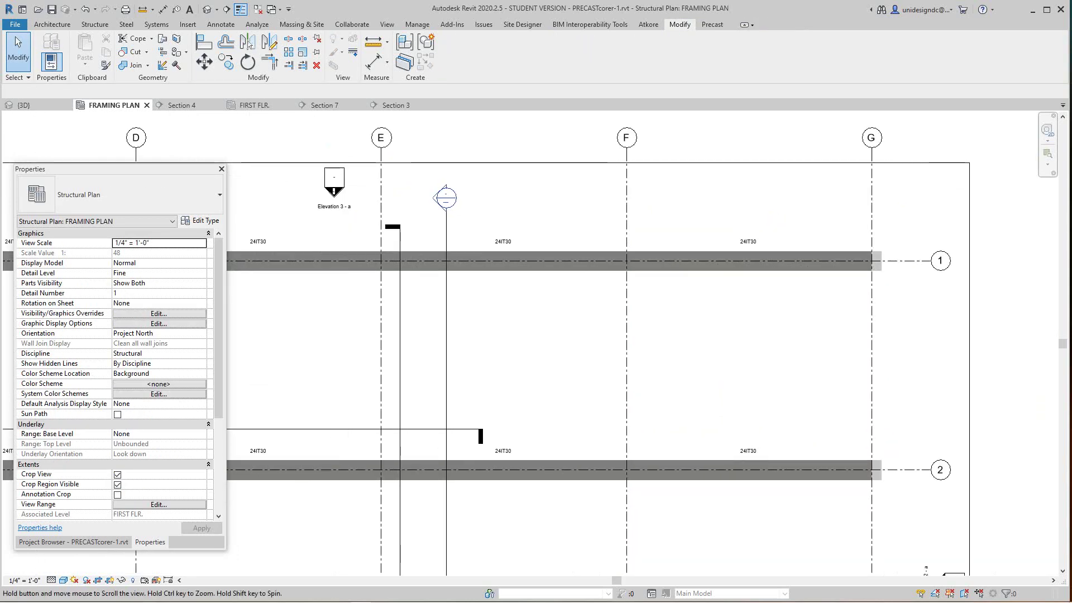
middle_click_drag(541, 341, 732, 340)
scroll(694, 325, "down", 1)
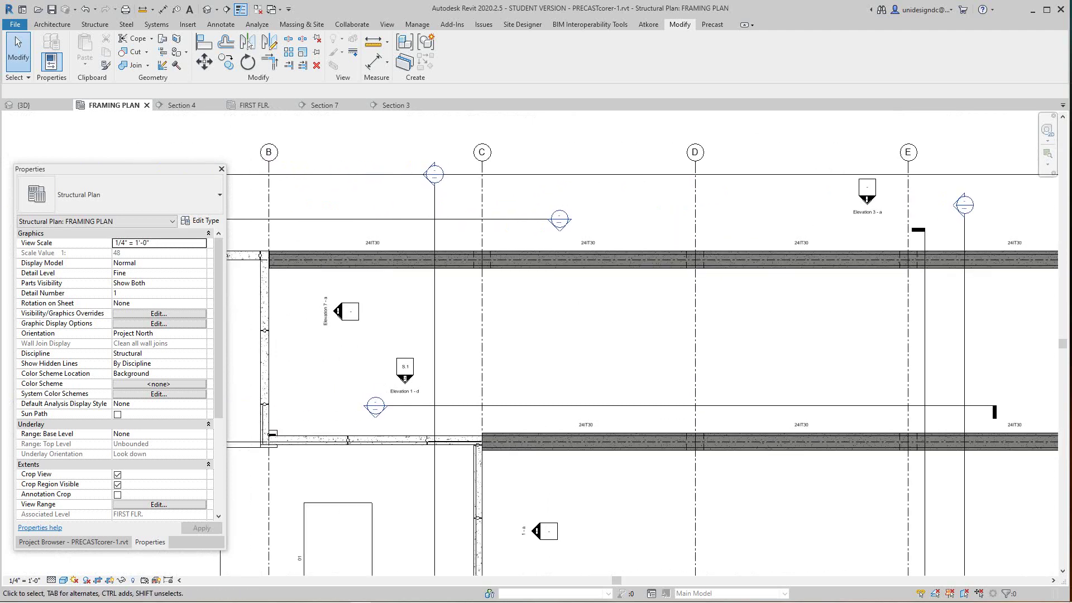
scroll(369, 324, "up", 1)
middle_click_drag(349, 316, 442, 354)
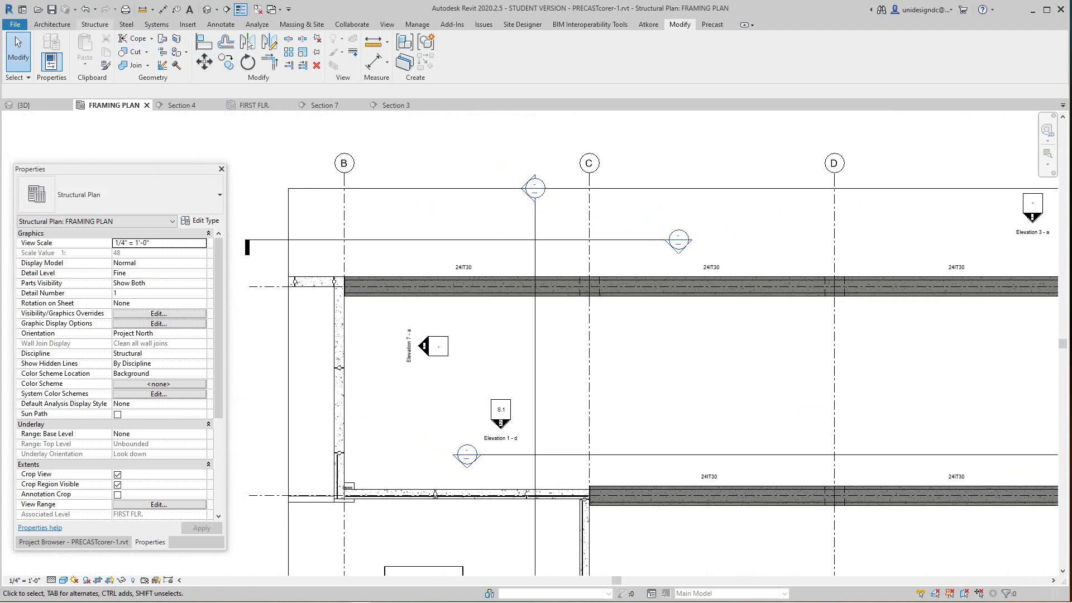
left_click(95, 24)
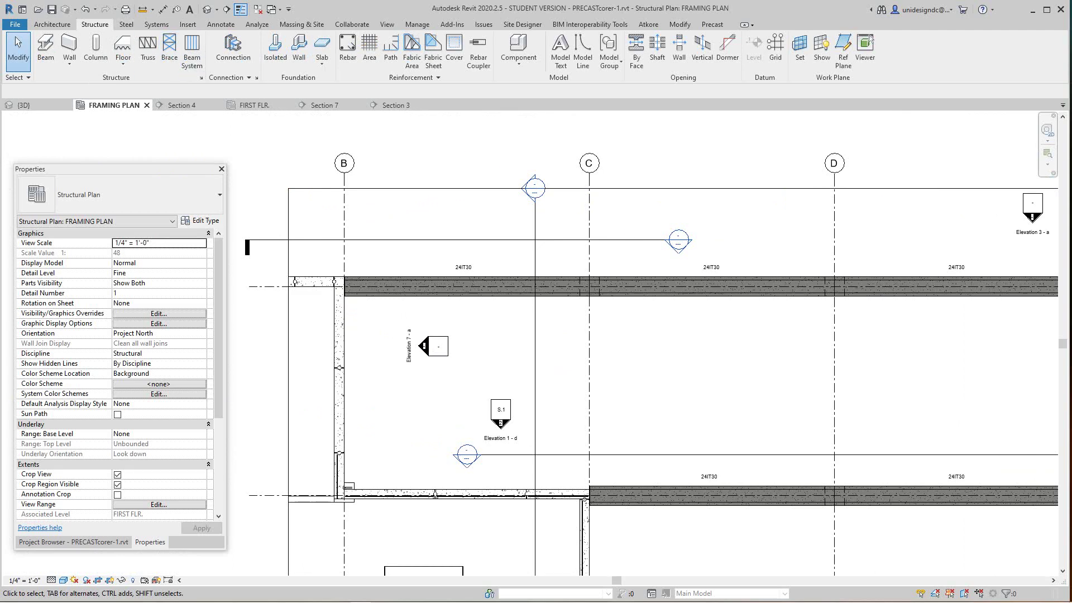
left_click(192, 51)
left_click(505, 55)
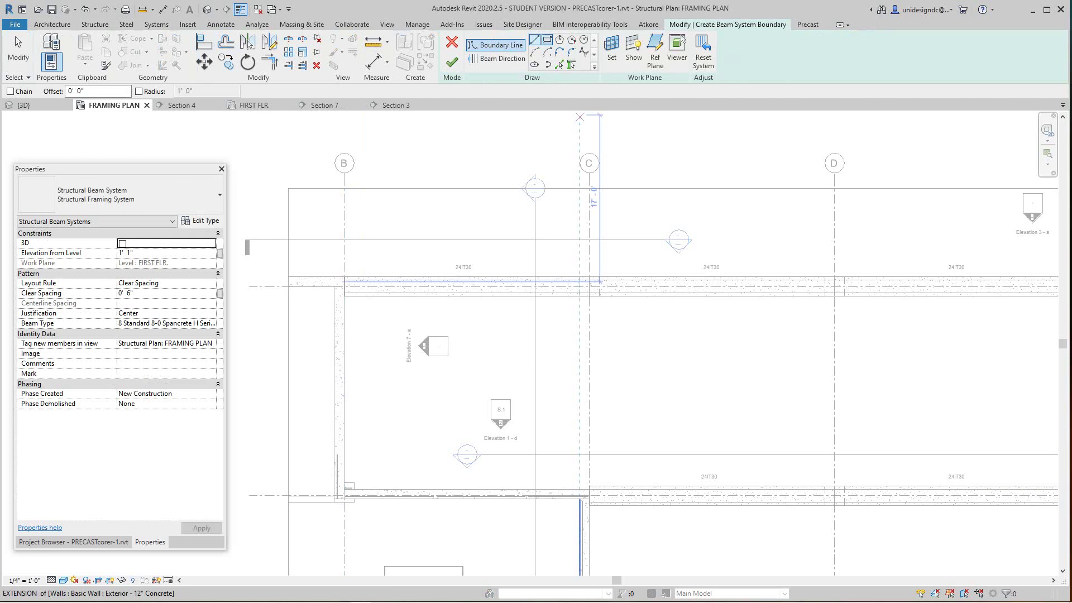
left_click(547, 39)
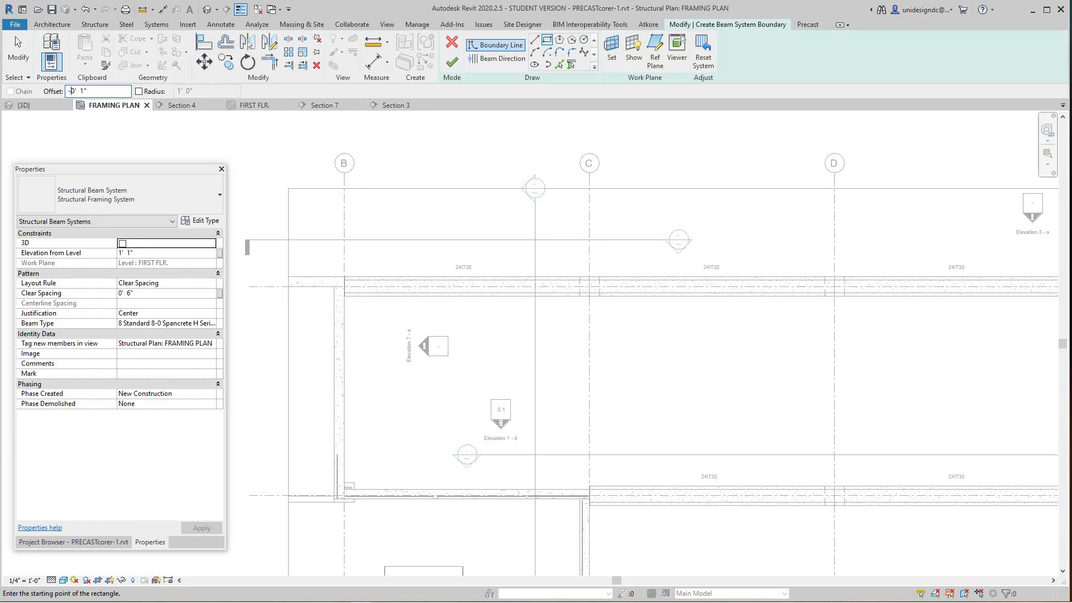
scroll(369, 307, "up", 4)
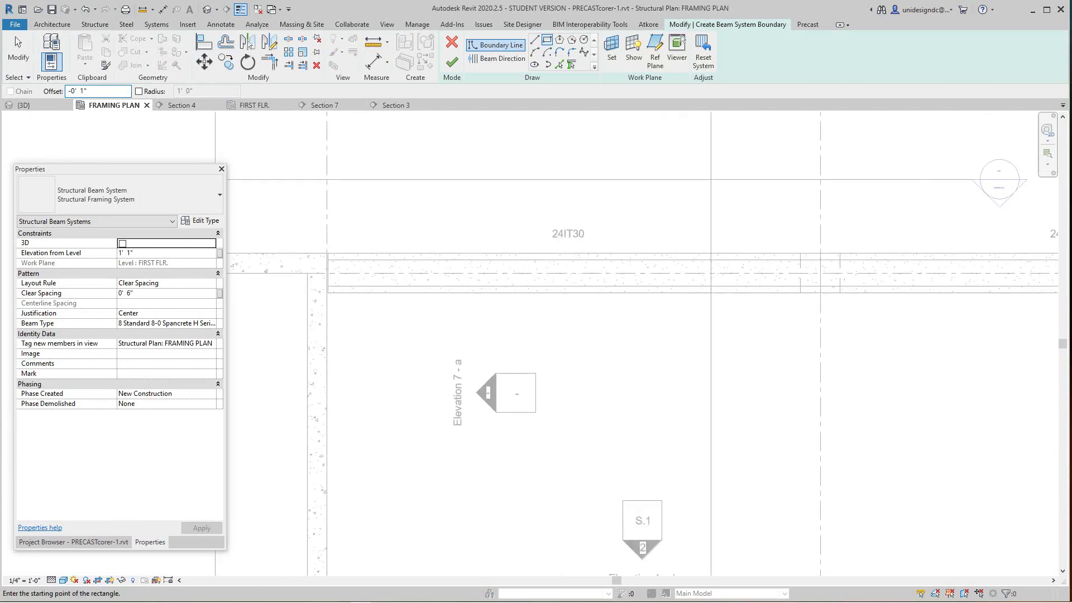
scroll(317, 276, "up", 4)
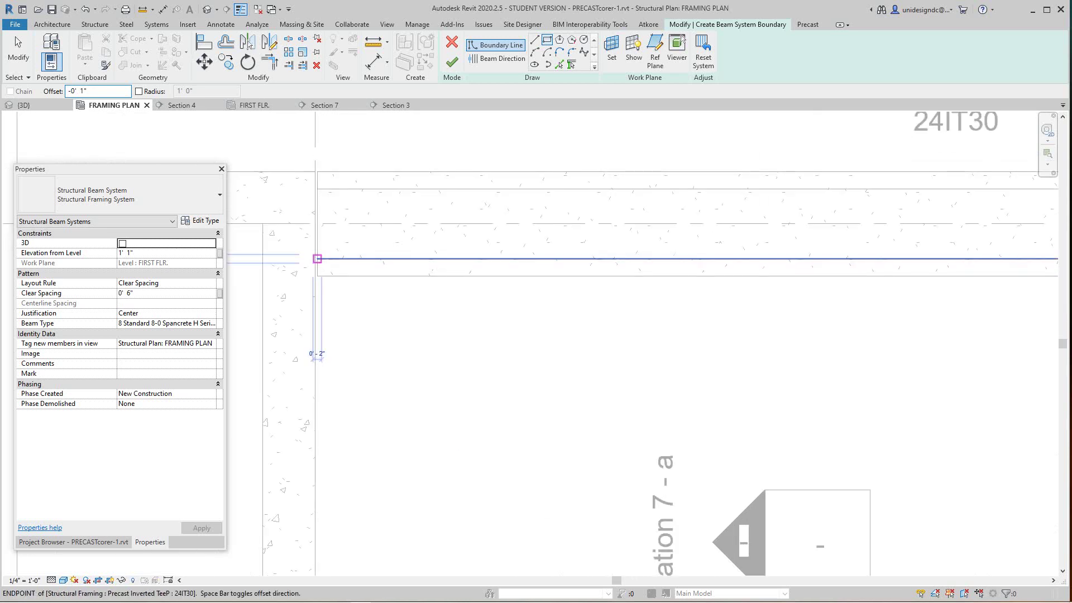
left_click(317, 260)
scroll(356, 319, "down", 7)
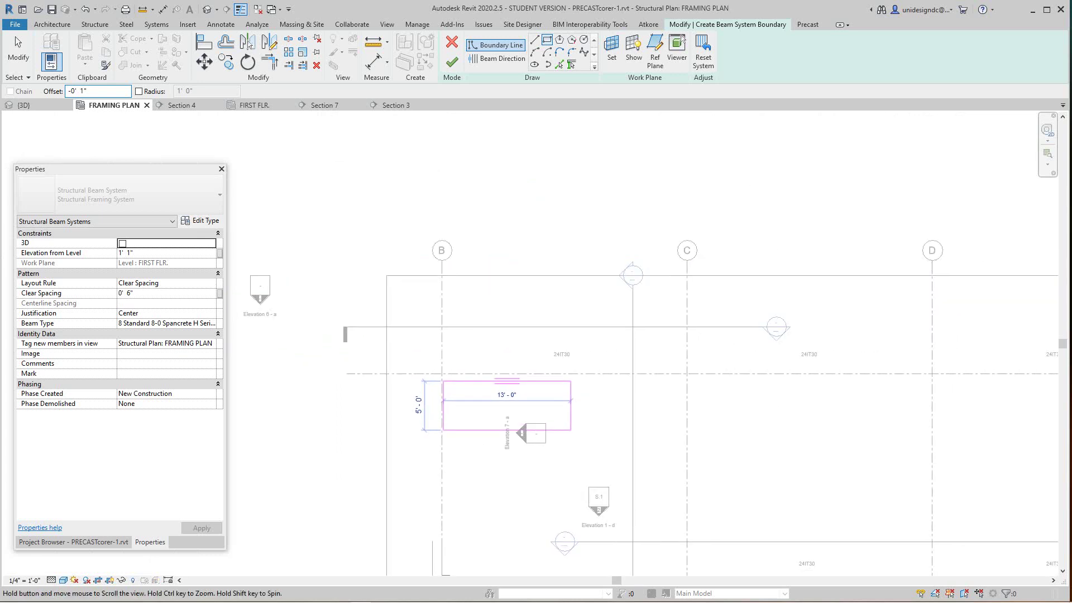
scroll(381, 354, "down", 4)
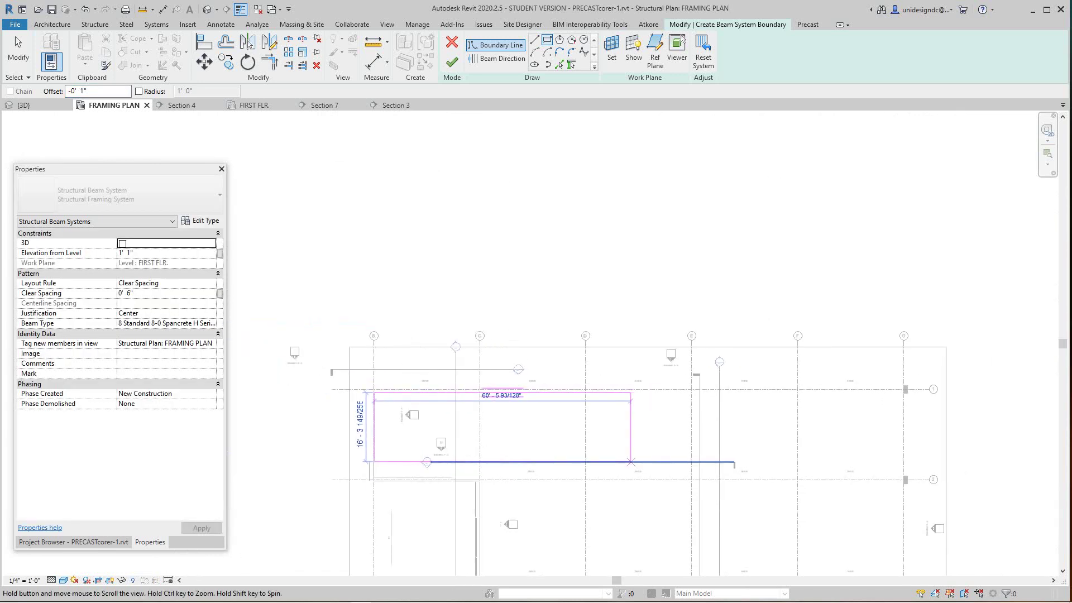
scroll(737, 461, "up", 4)
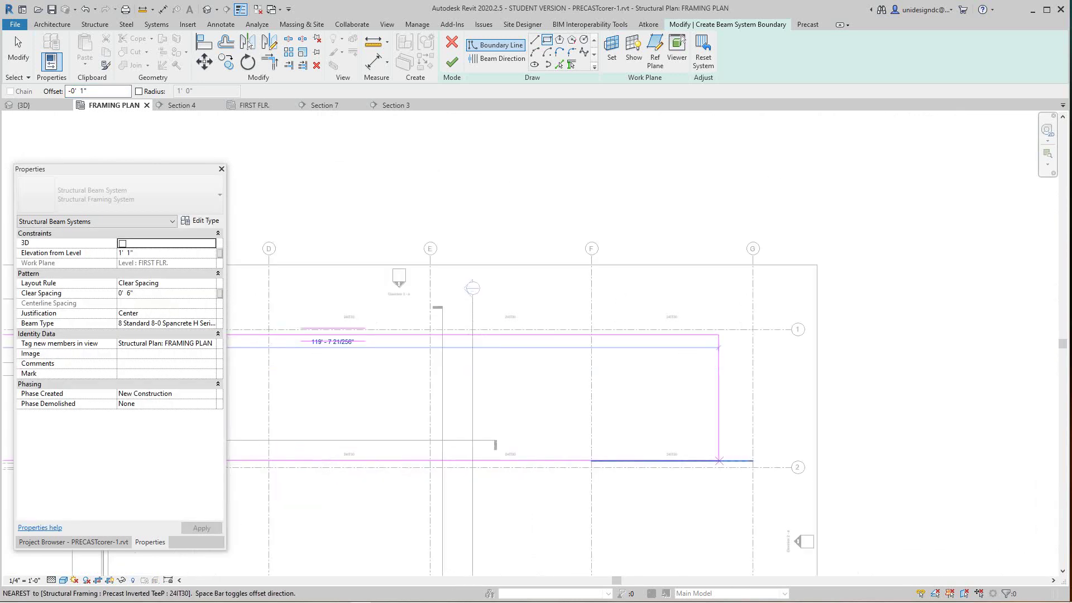
scroll(766, 459, "up", 4)
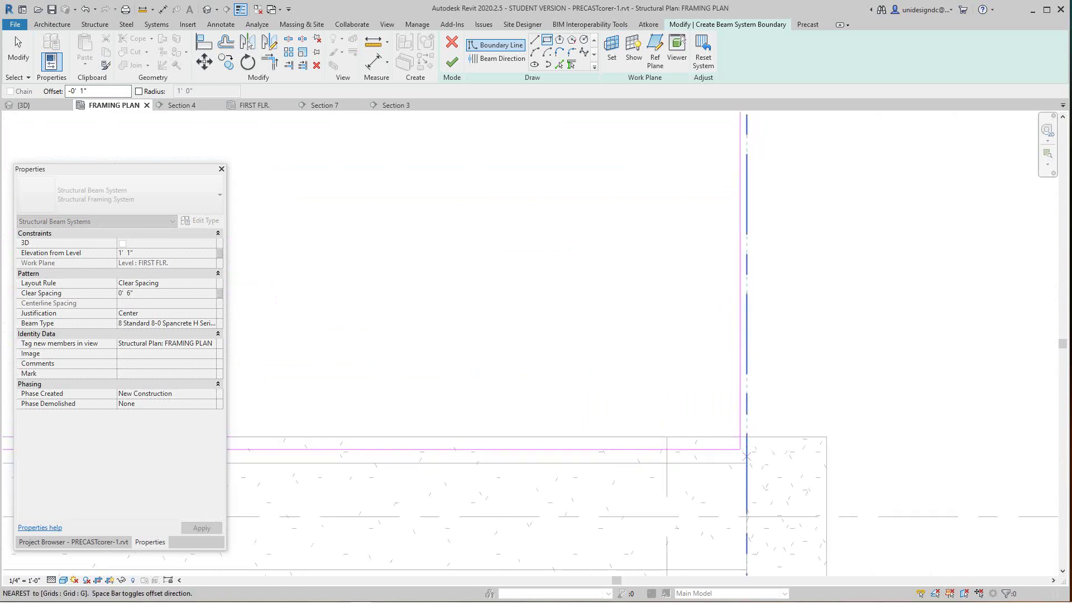
left_click(747, 462)
scroll(759, 442, "down", 3)
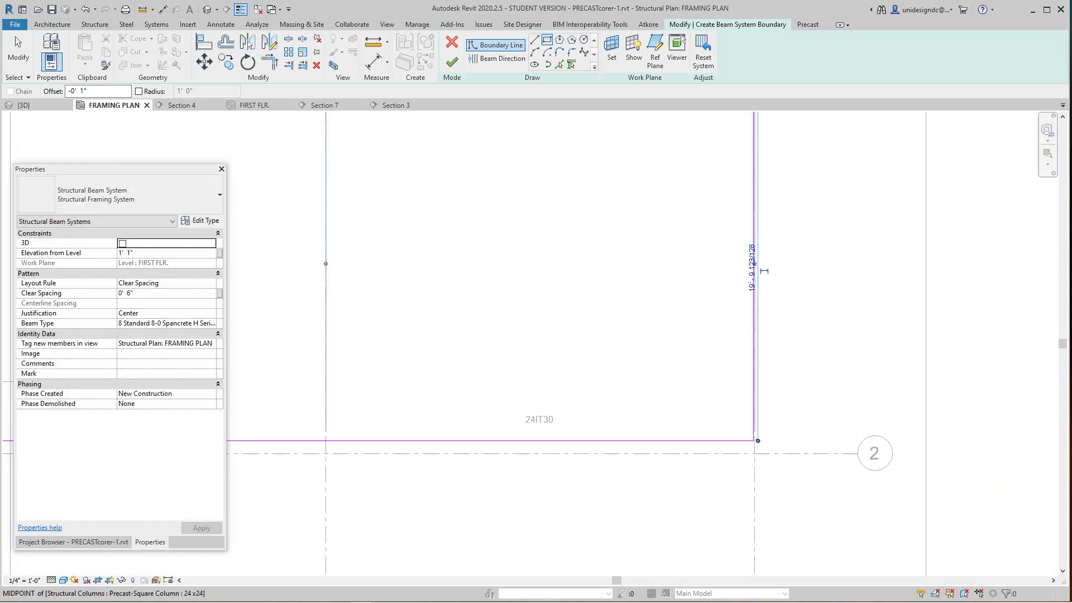
scroll(776, 390, "down", 4)
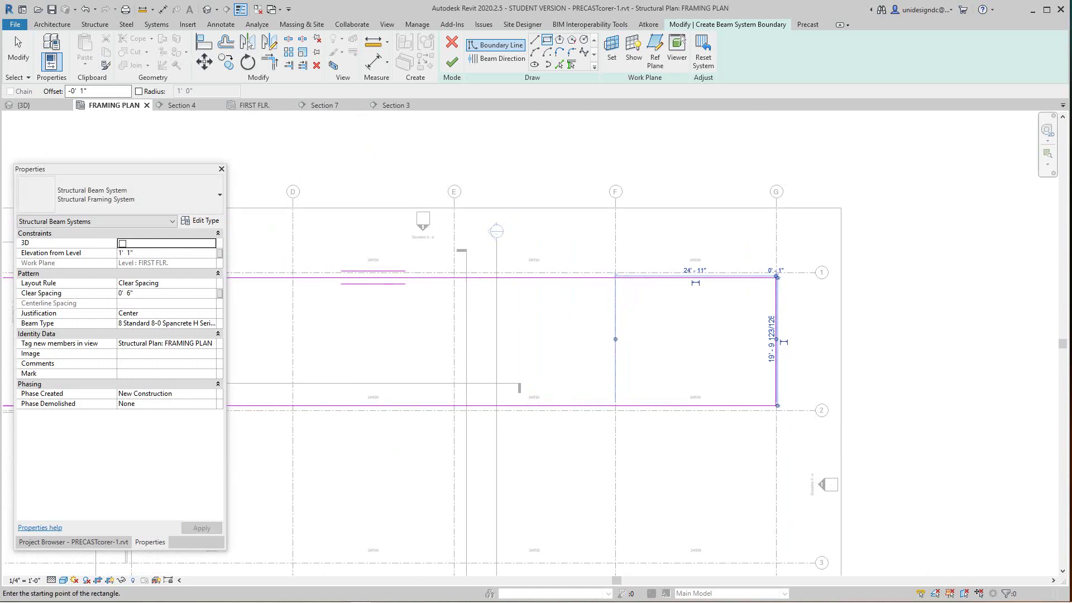
- Set the beam direction parallel to the boundary edge at grid G
left_click(497, 58)
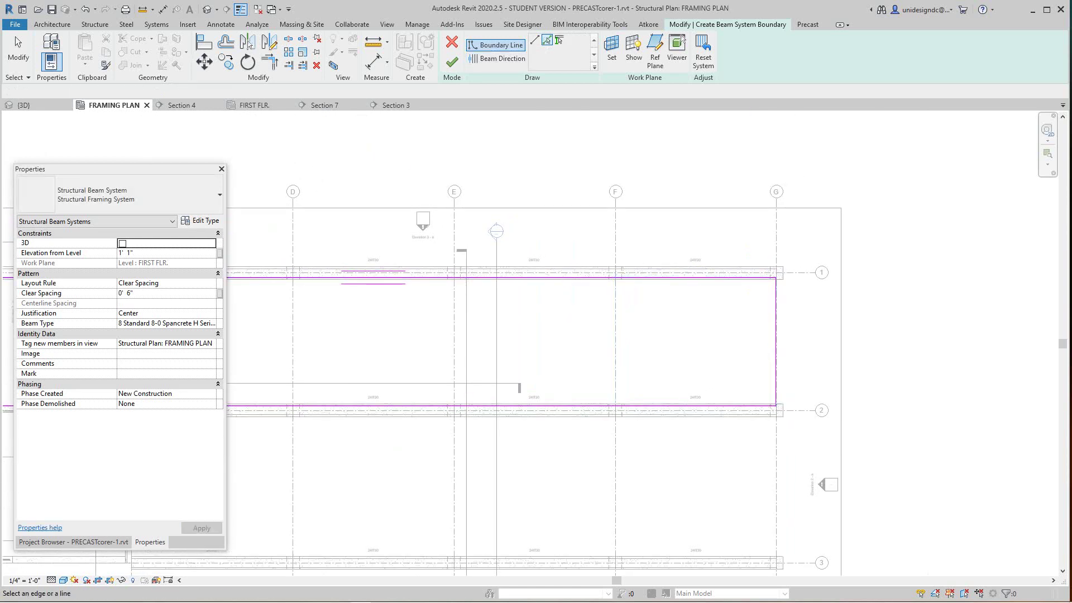
left_click(775, 340)
scroll(685, 345, "down", 2)
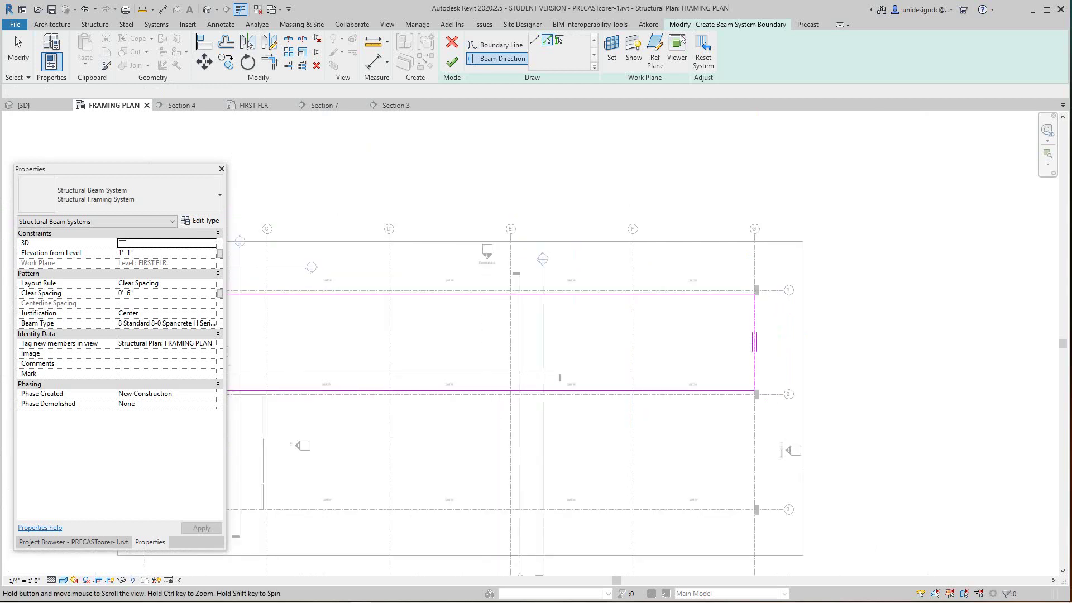
middle_click_drag(685, 345, 735, 338)
middle_click_drag(776, 384, 784, 384)
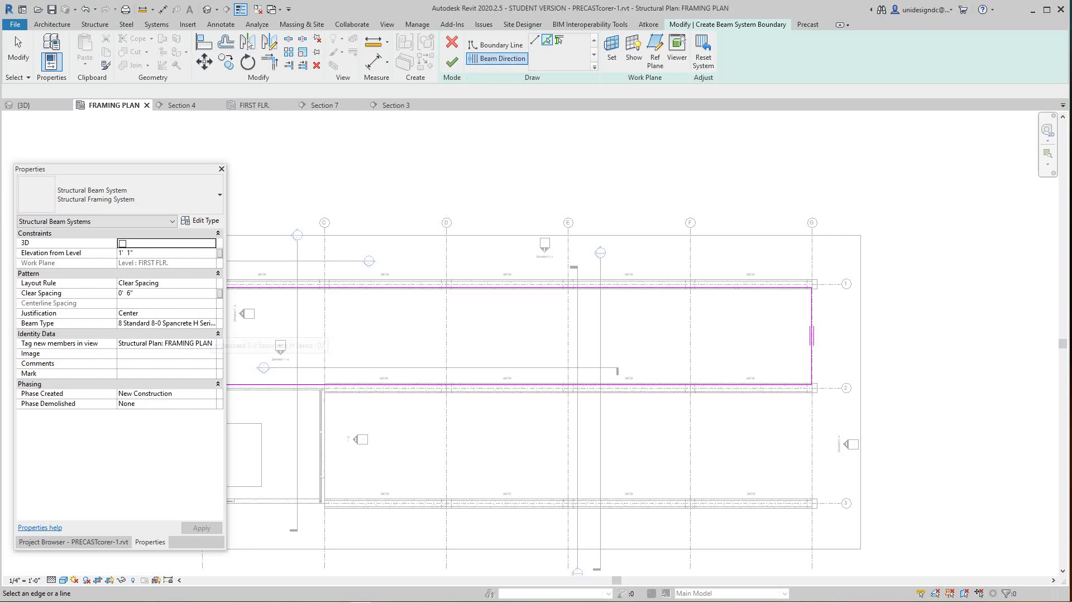
- Set the beam system's beam type to 12 Ultra Light 8-0 Spancrete H Series : 01
left_click(167, 324)
left_click(211, 323)
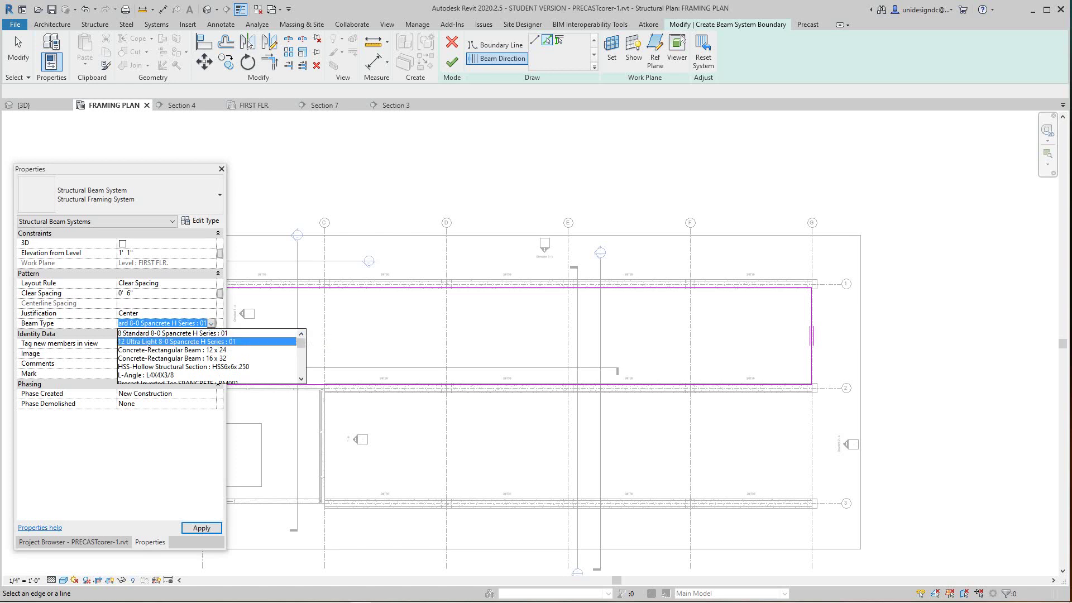
left_click(148, 342)
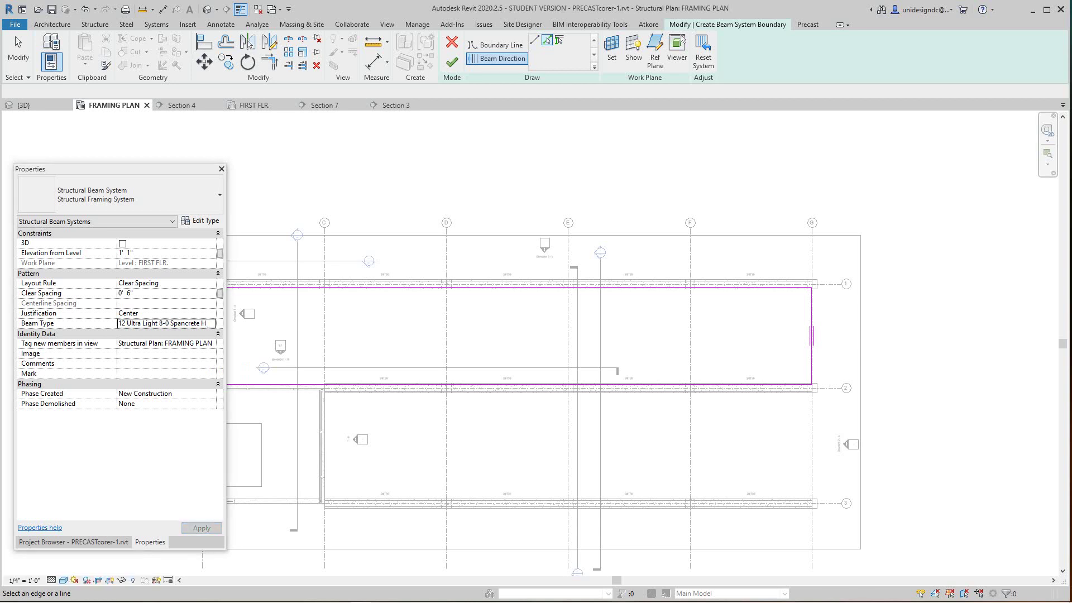
- Try to finish the beam system using the Maximum Spacing layout rule
left_click(210, 283)
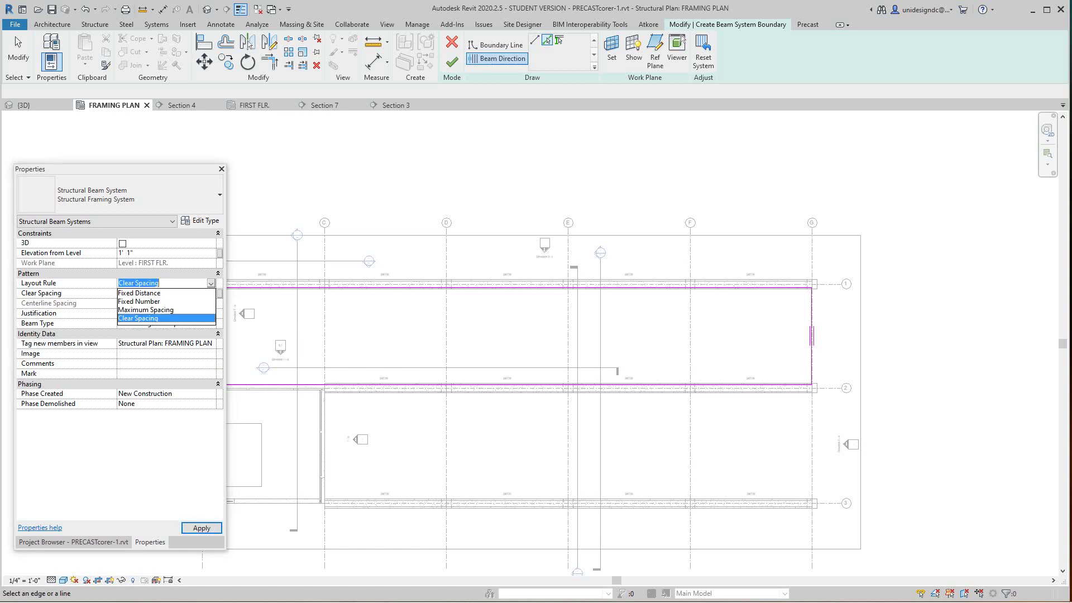
key("Up")
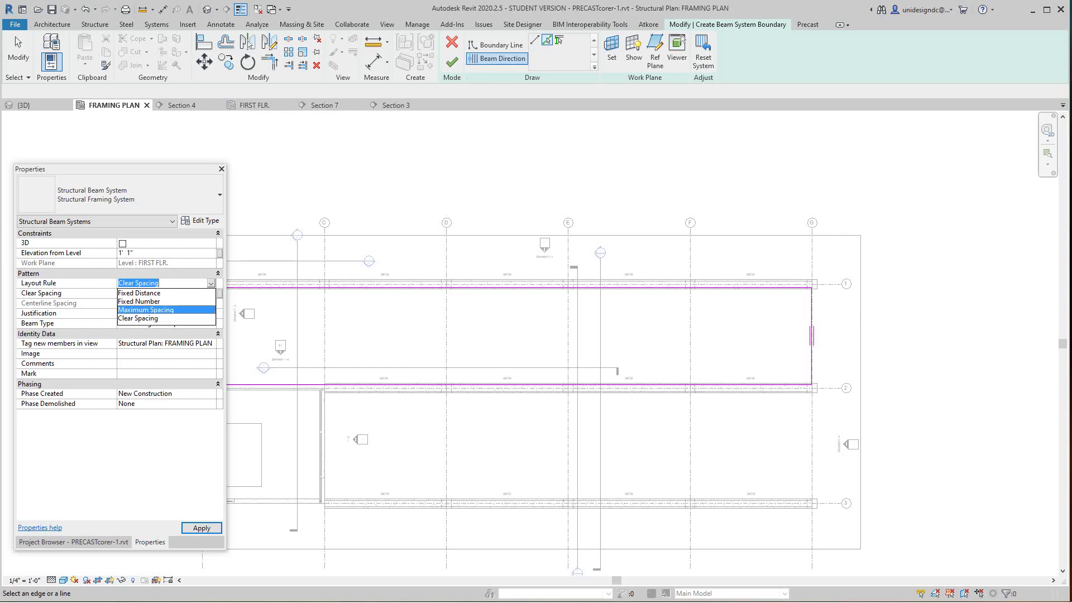
key("Return")
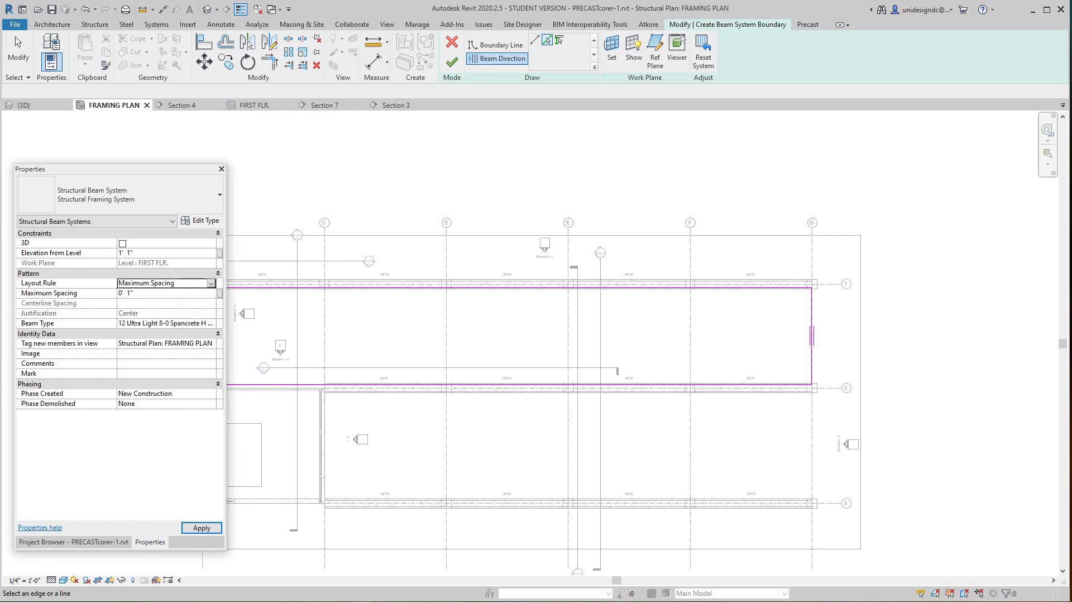
middle_click_drag(502, 335, 577, 332)
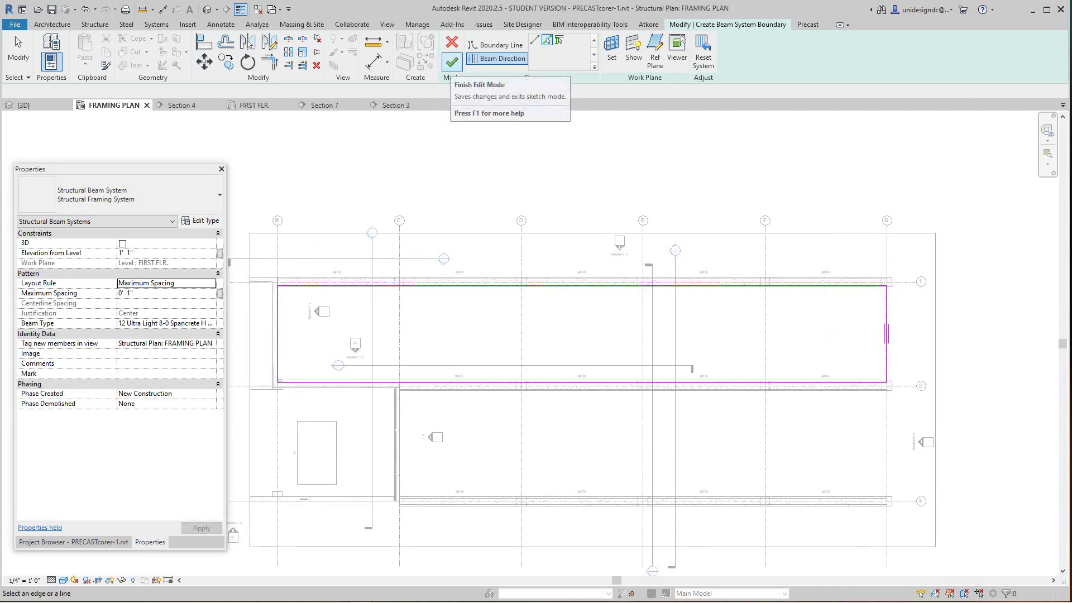
left_click(452, 61)
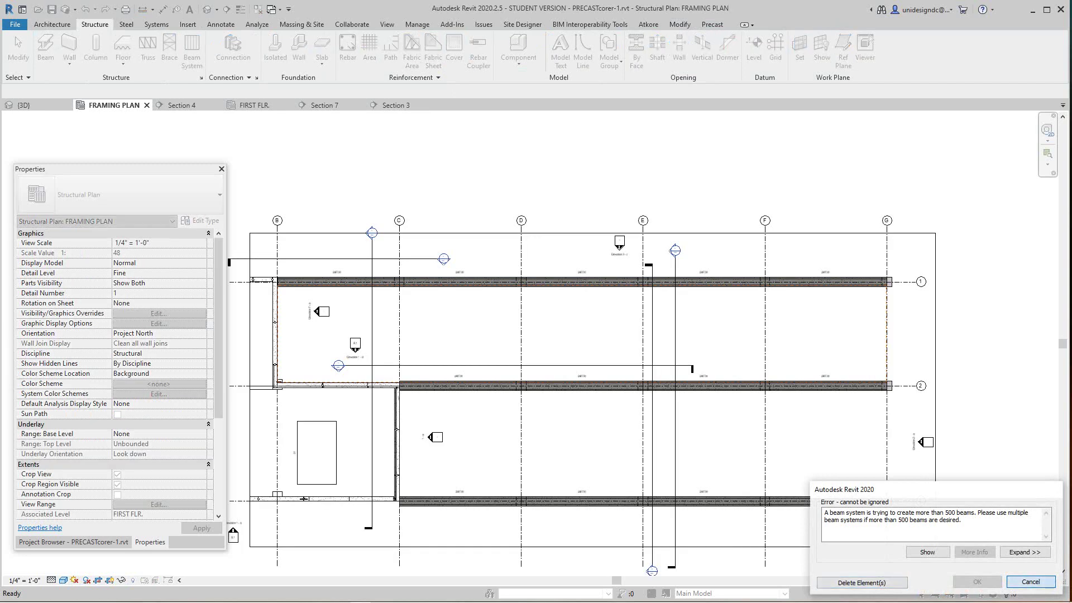
left_click(1031, 581)
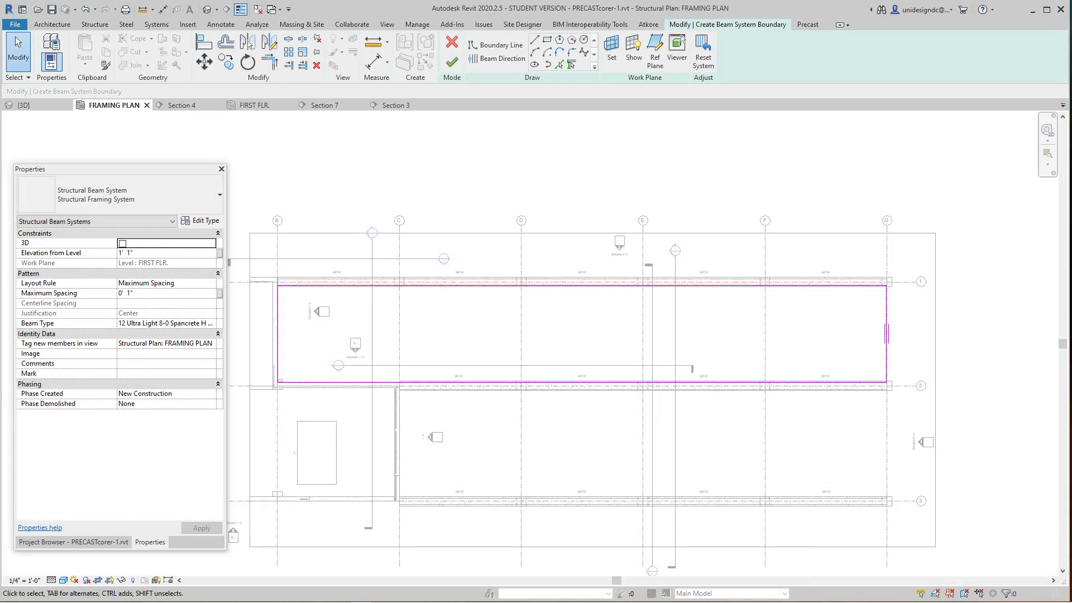
- Change the beam system's layout rule to Fixed Distance and finish the boundary sketch
left_click(166, 283)
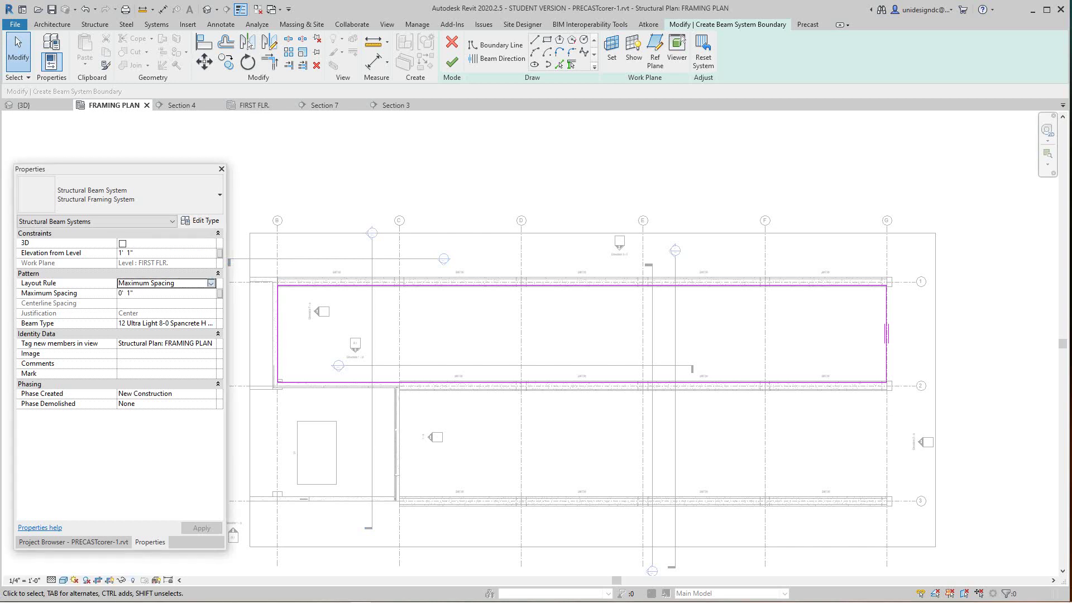
left_click(211, 283)
left_click(139, 293)
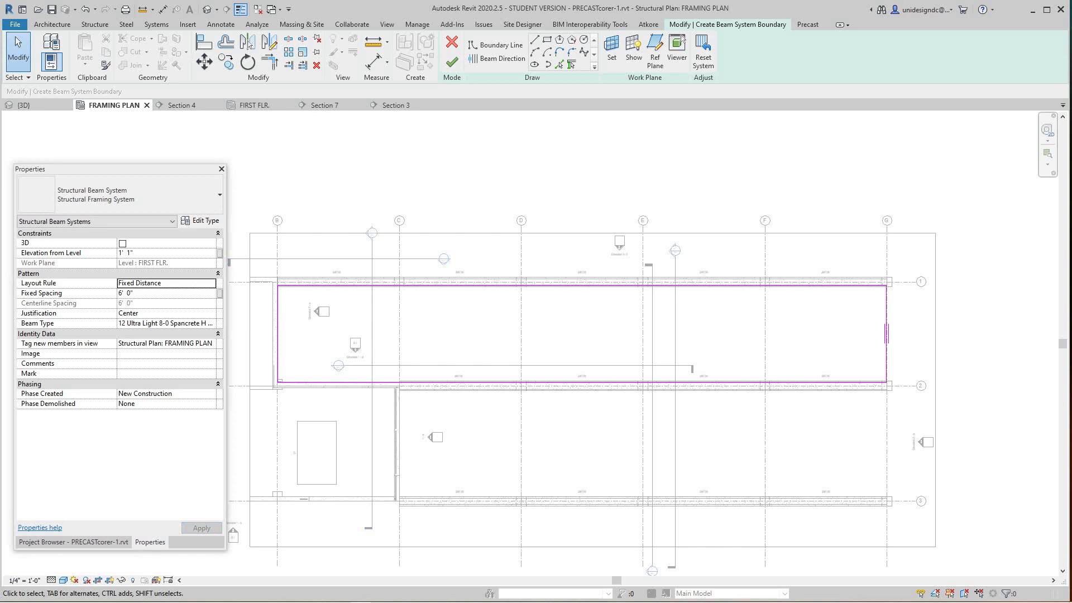
left_click(451, 62)
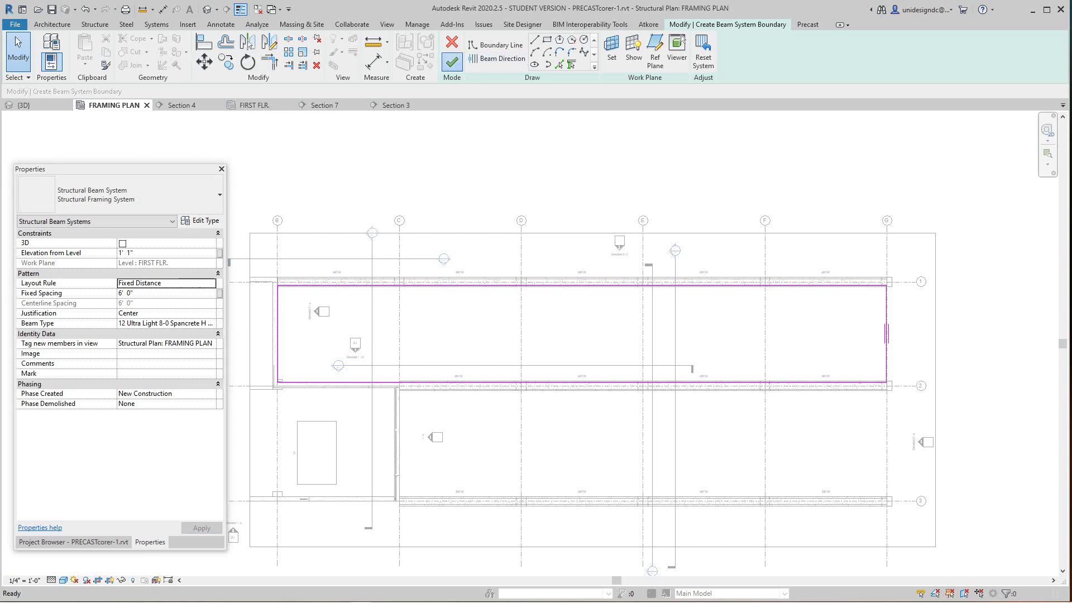
left_click(452, 62)
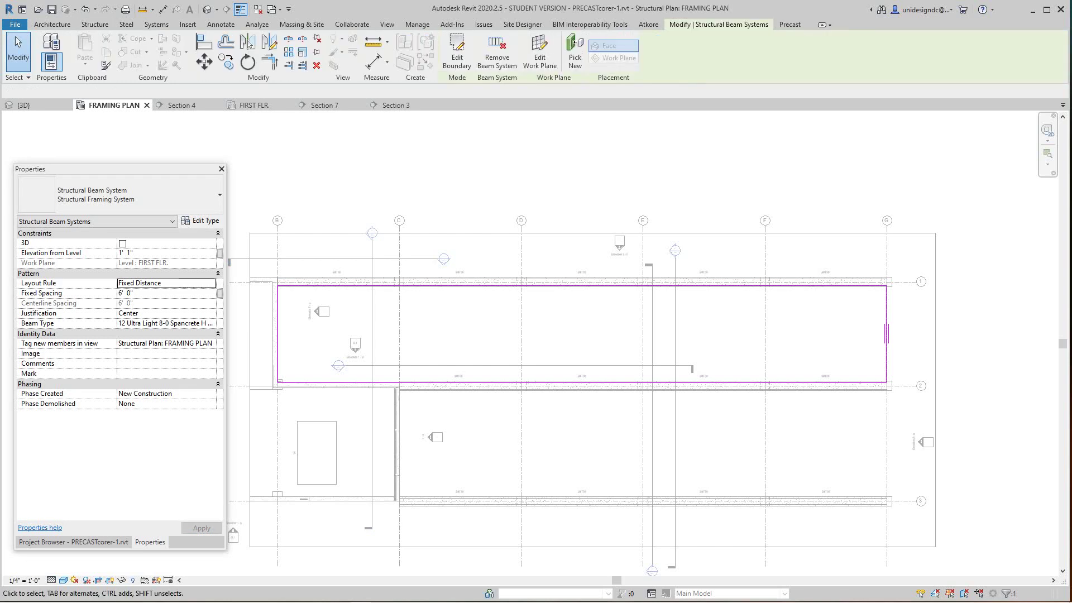
scroll(305, 311, "up", 1)
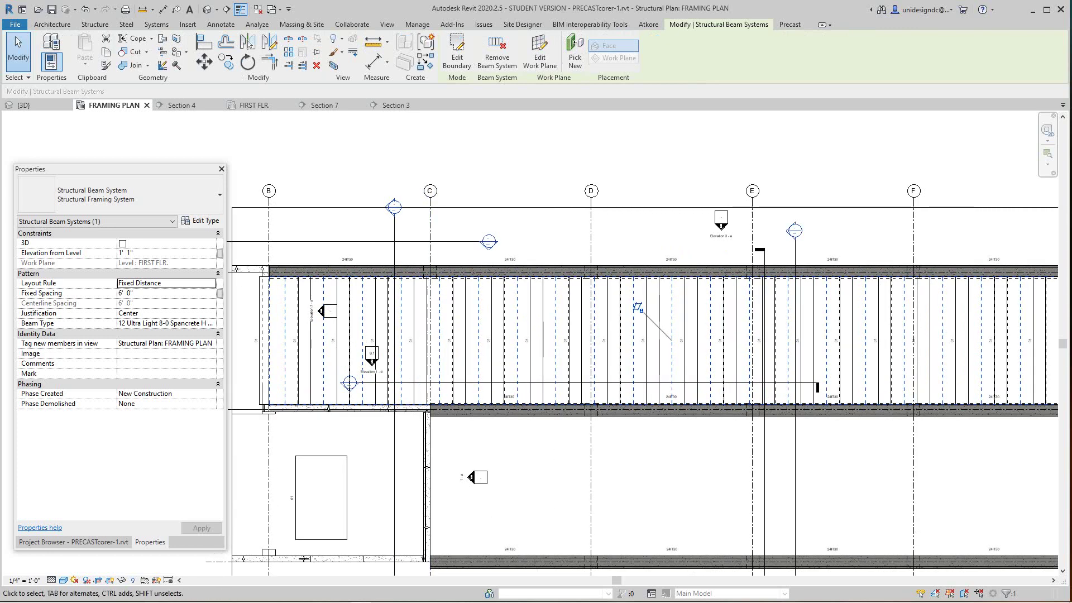
scroll(330, 302, "down", 2)
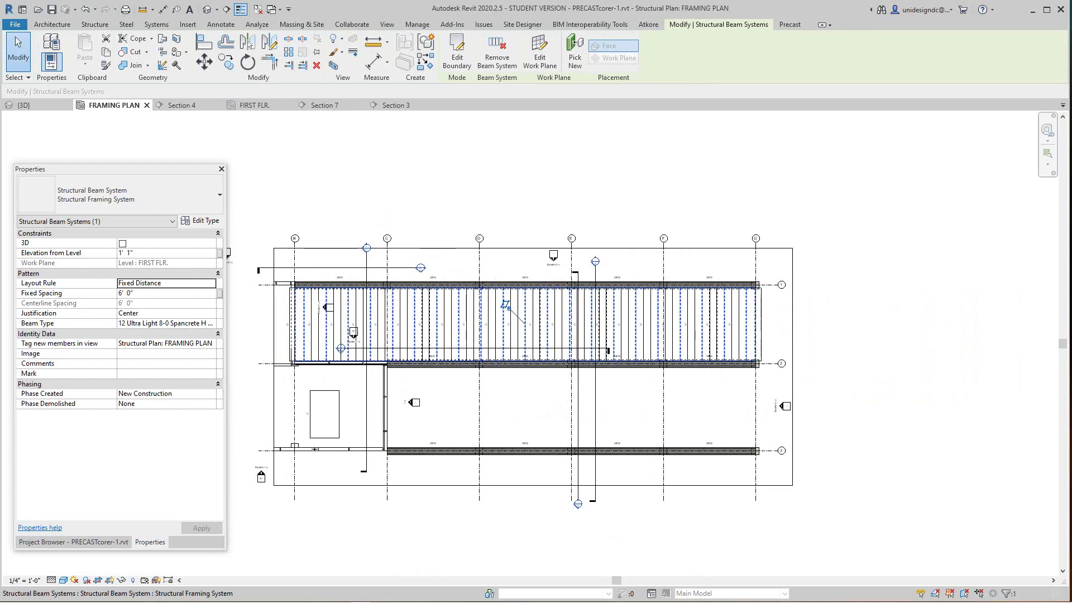
- Open the default 3D view to show the planks spanning between the girders
left_click(207, 9)
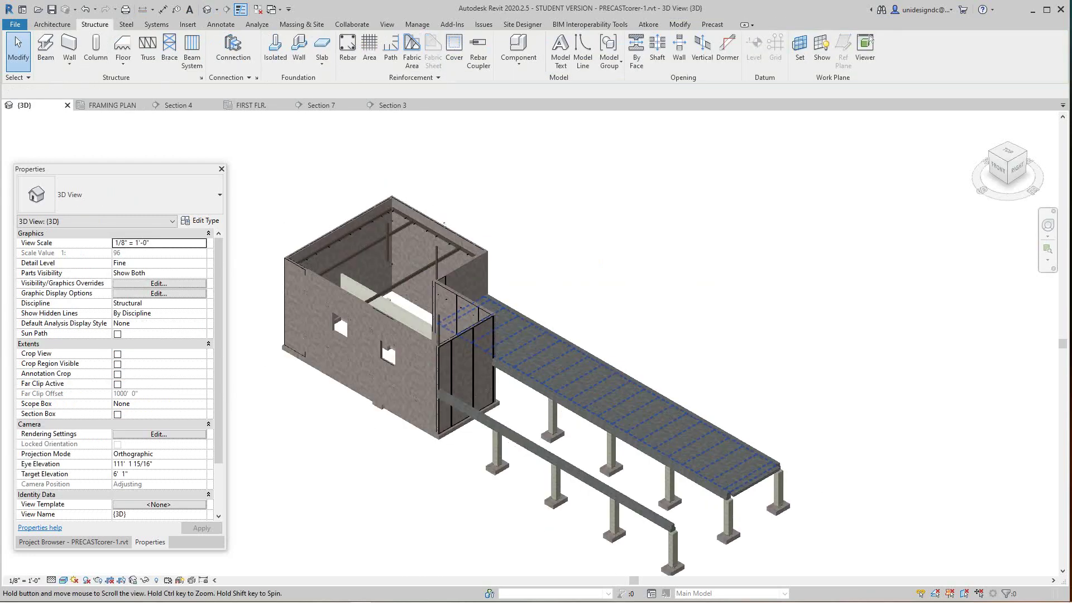
middle_click_drag(669, 349, 645, 332)
scroll(643, 332, "up", 2)
scroll(642, 331, "down", 1)
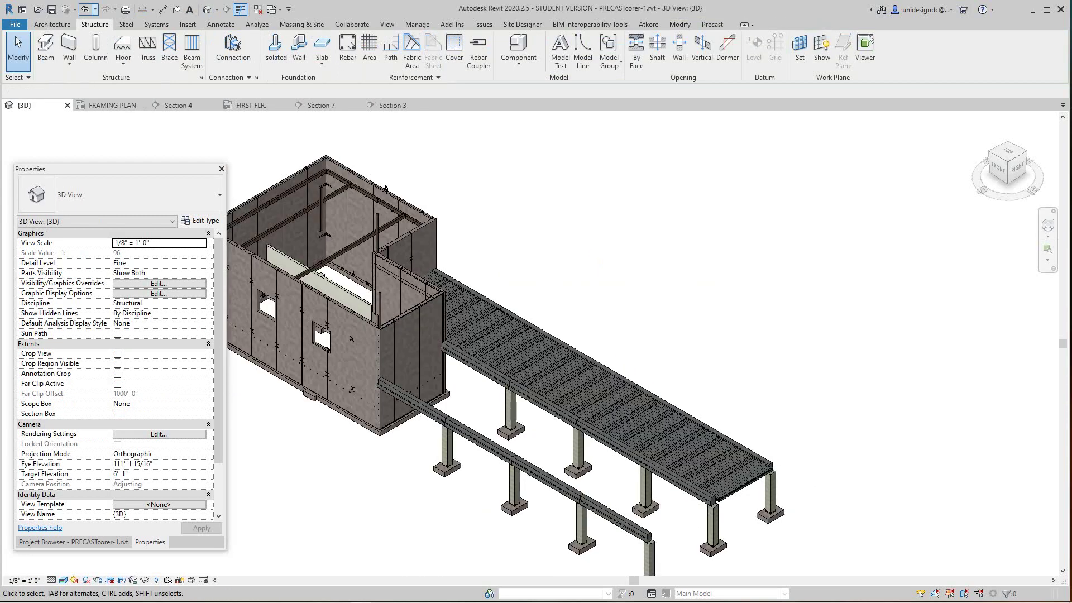
- Undo the completion of the beam system and redo it
left_click(85, 9)
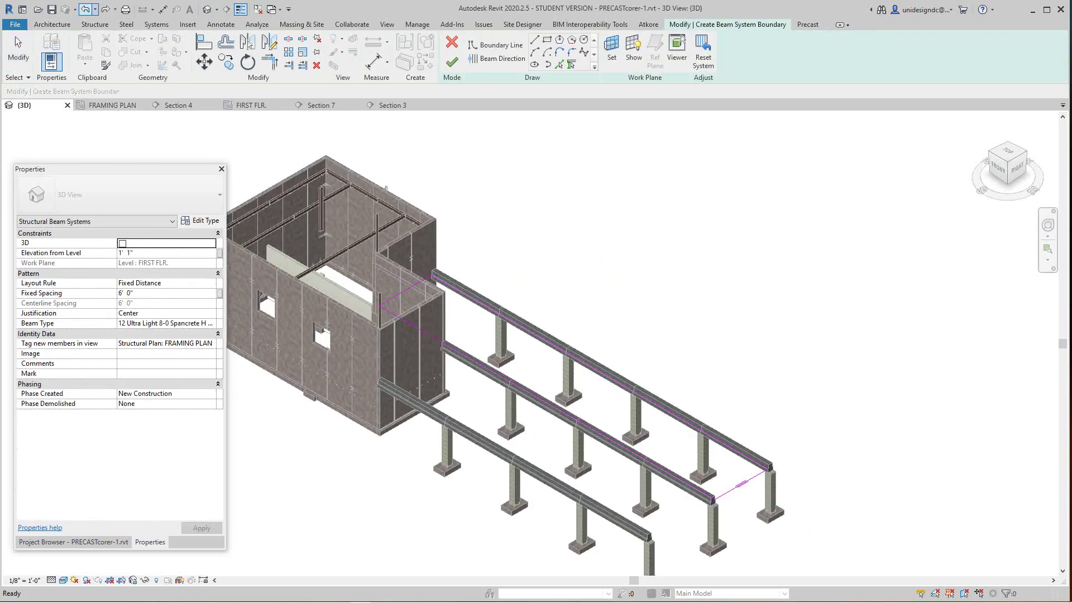
left_click(105, 10)
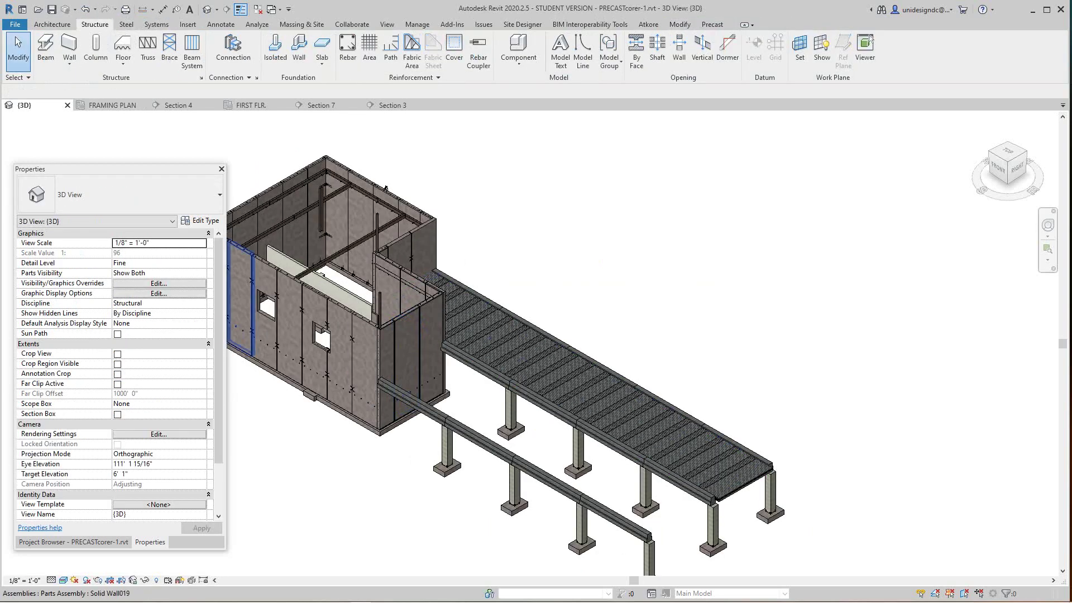
- Select the plank beam system in the 3D view and try to set its fixed spacing to 0
scroll(386, 188, "down", 2)
middle_click_drag(385, 189, 439, 140)
scroll(513, 210, "up", 1)
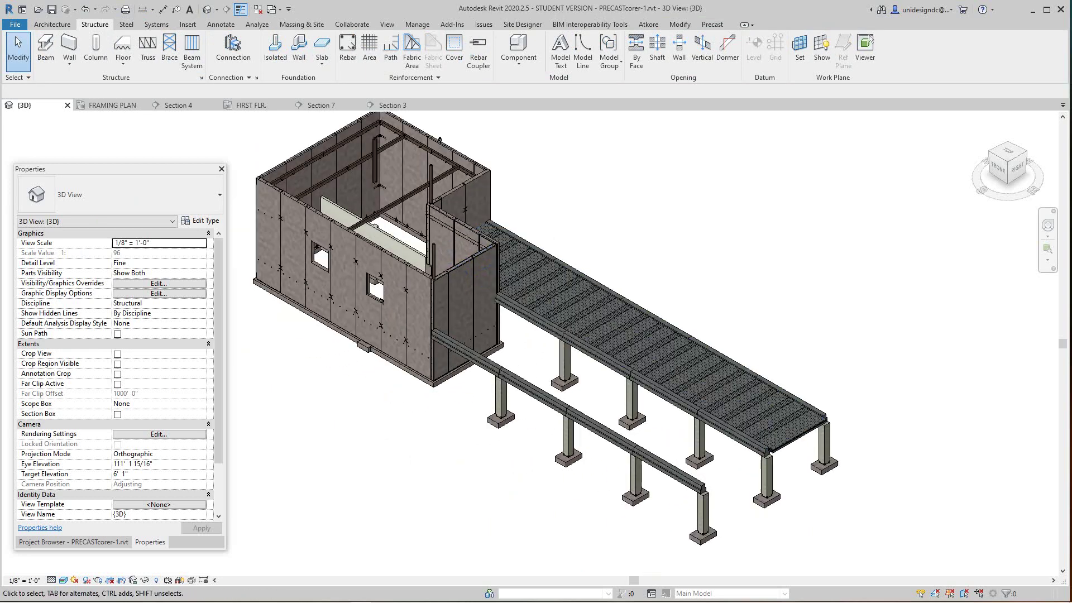
scroll(813, 484, "up", 3)
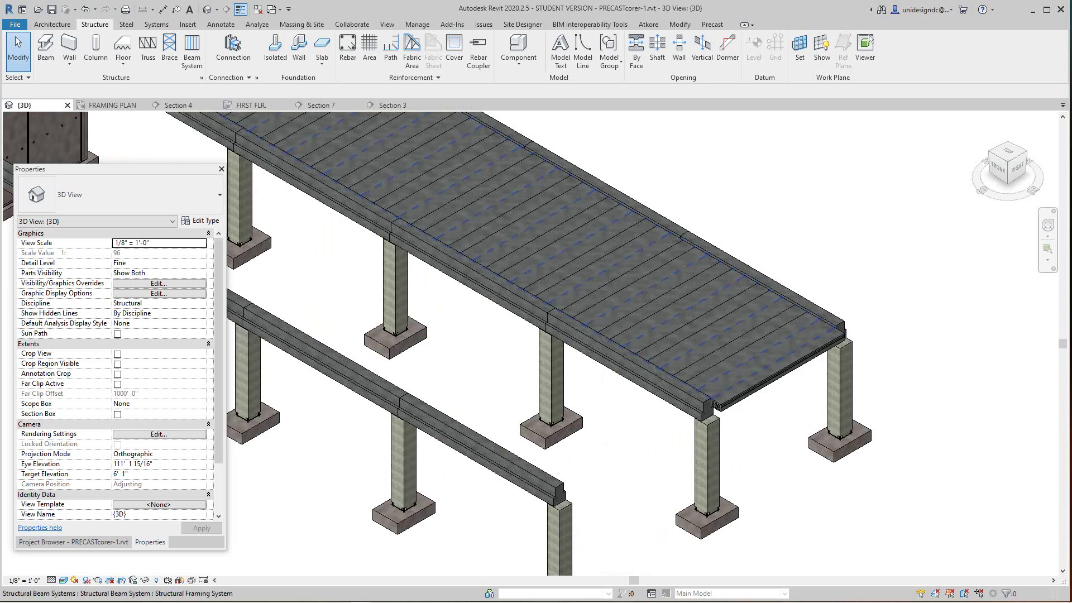
left_click(359, 115)
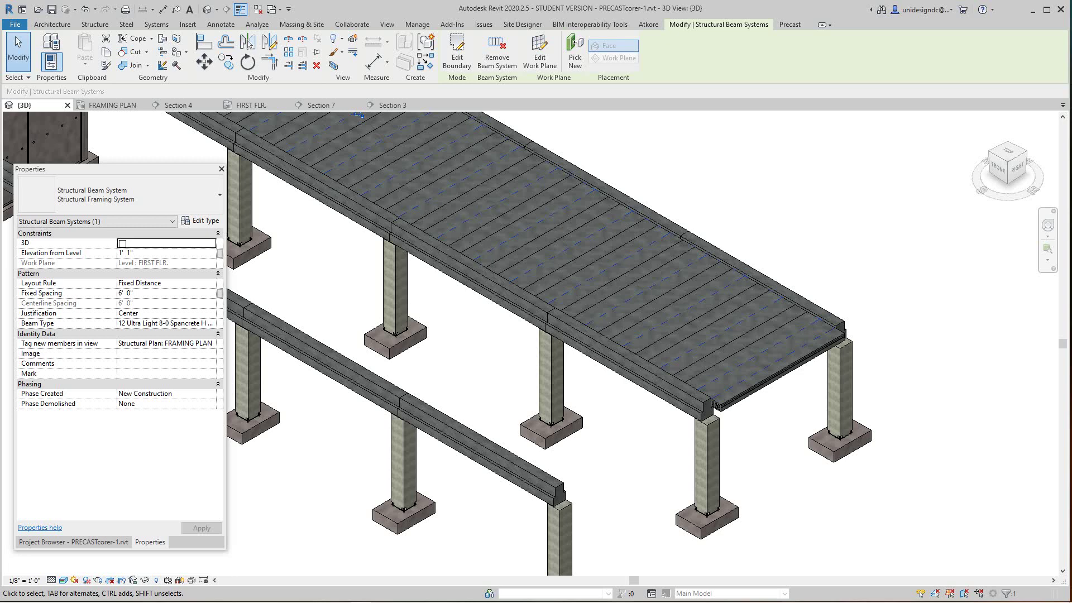
left_click(132, 292)
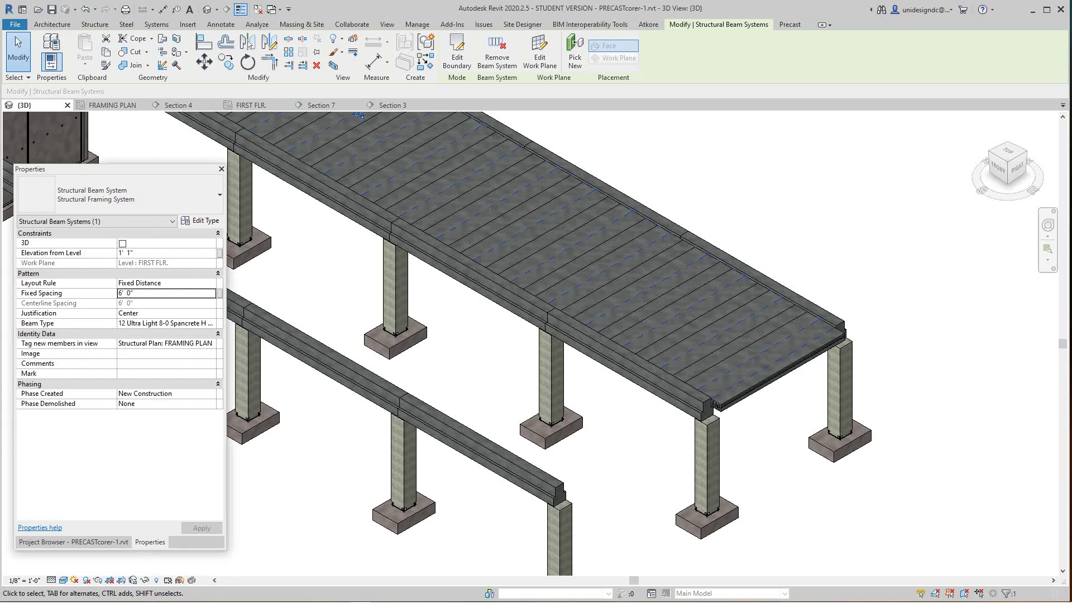
type("0")
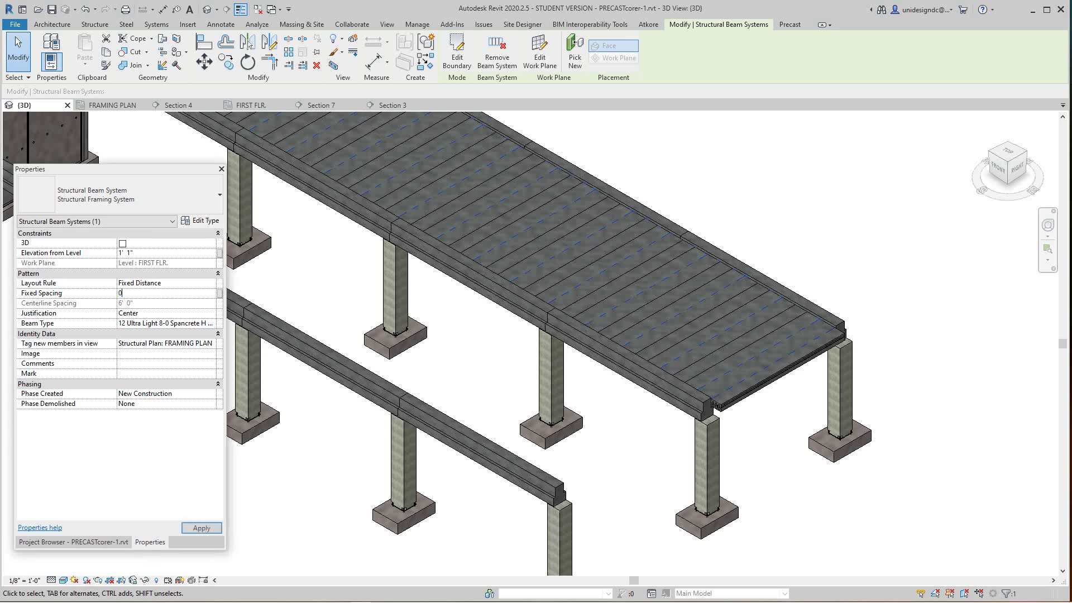
key("Return")
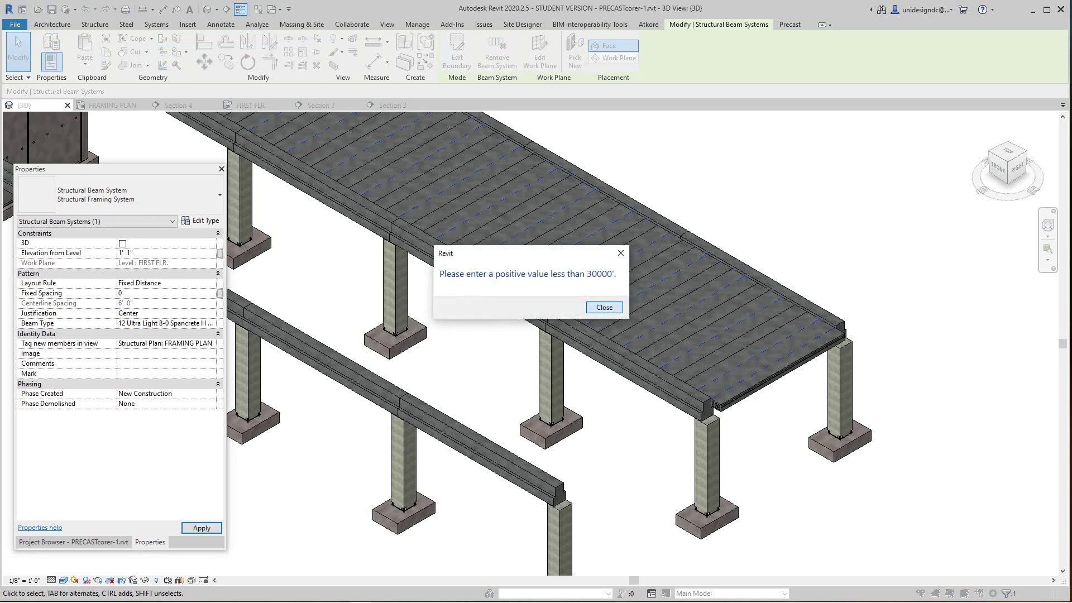
key("Return")
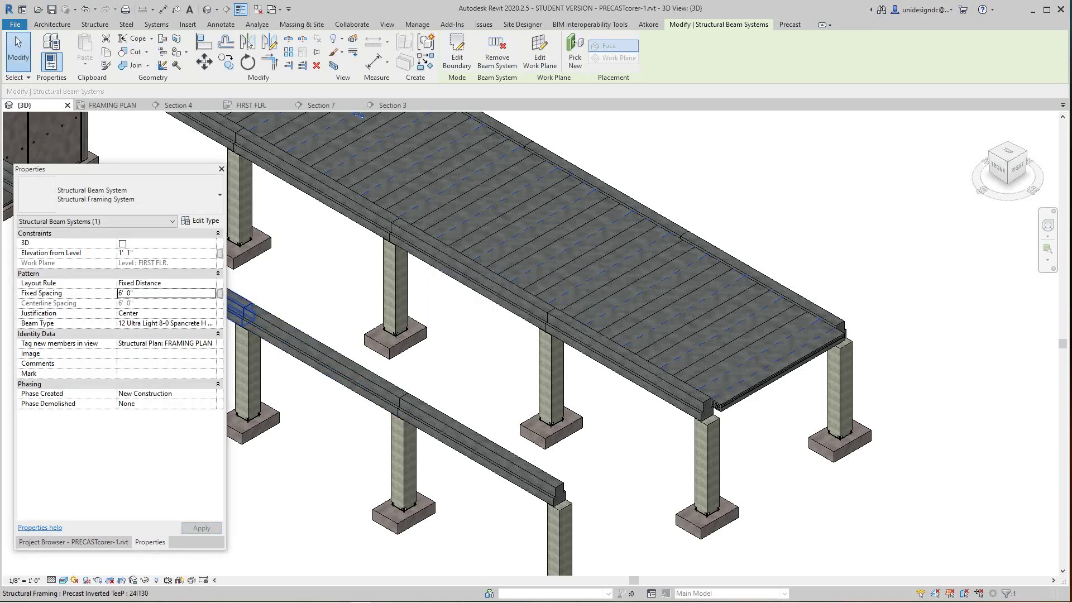
- Try to switch the selected beam system's layout rule to Maximum Spacing without changing the spacing value
left_click(210, 283)
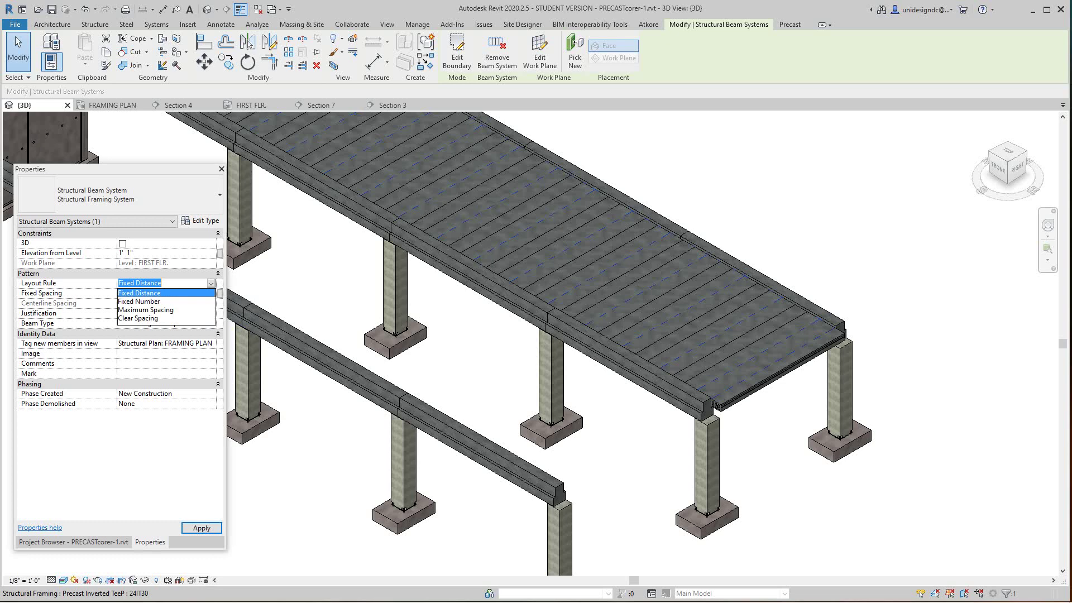
left_click(145, 310)
key("Return")
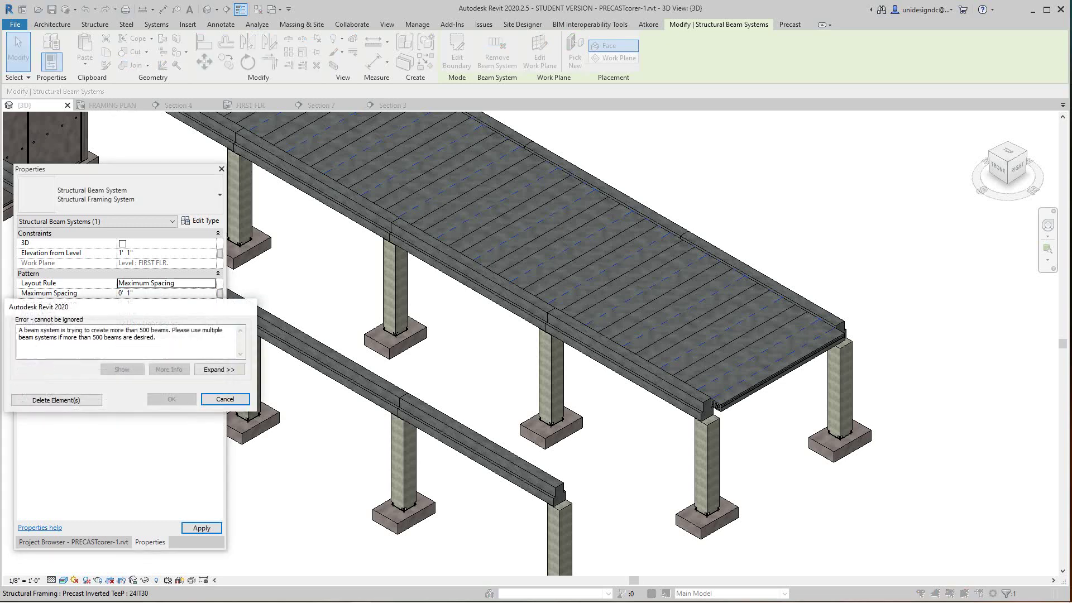
left_click(225, 399)
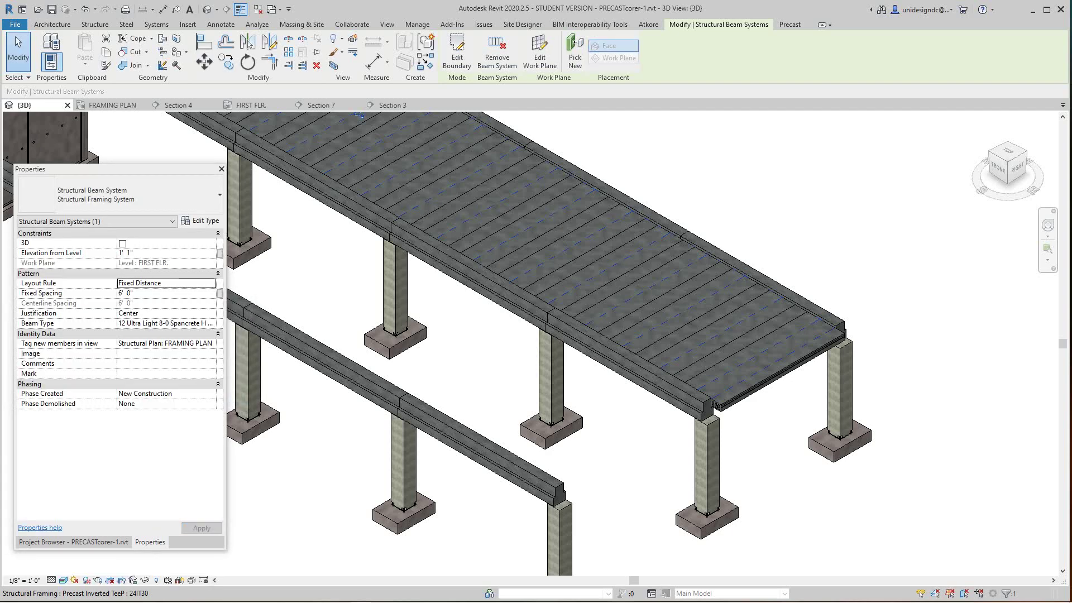
- Set the plank beam system's layout rule to Maximum Spacing with a maximum spacing of 8' 0"
left_click(211, 283)
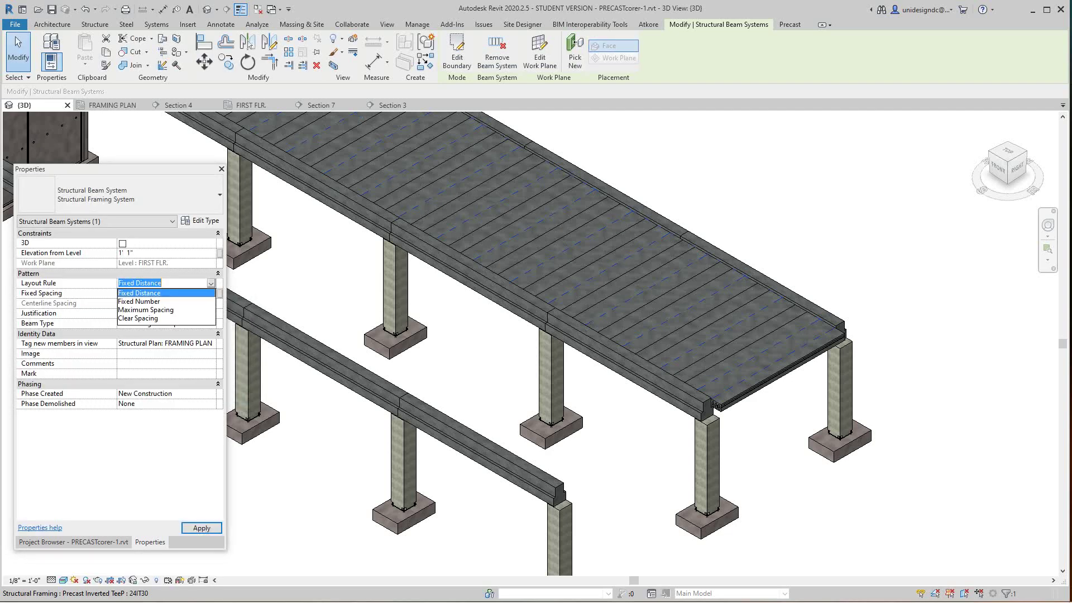
key("Escape")
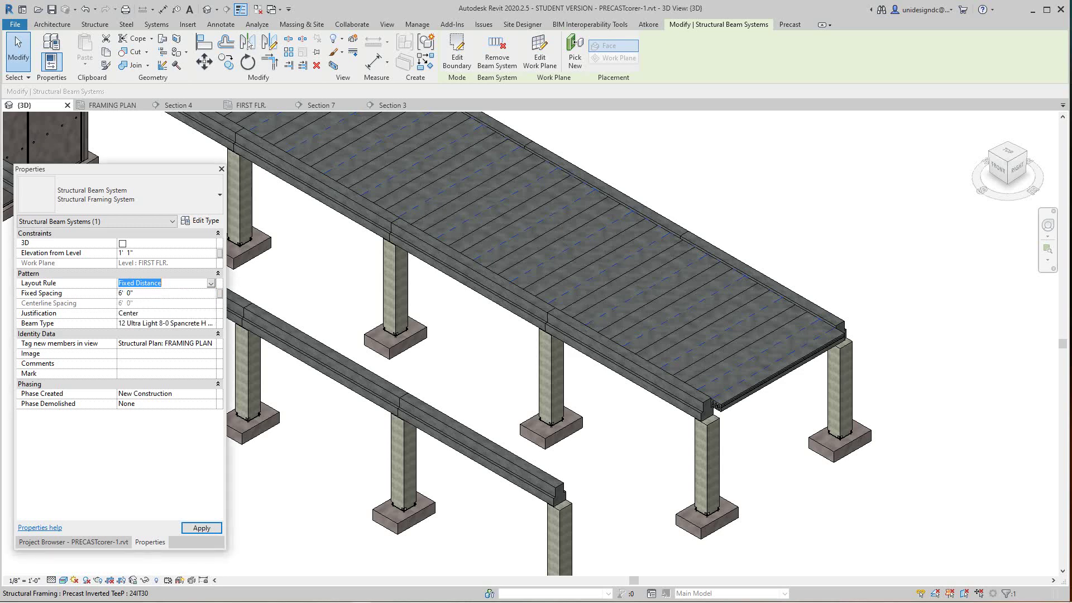
left_click(211, 283)
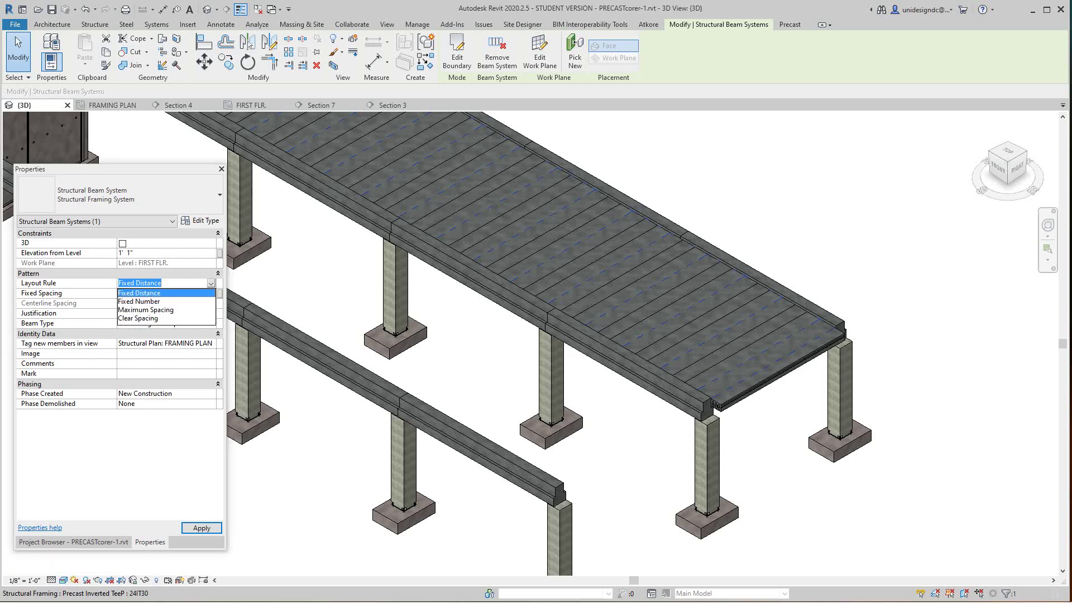
left_click(146, 310)
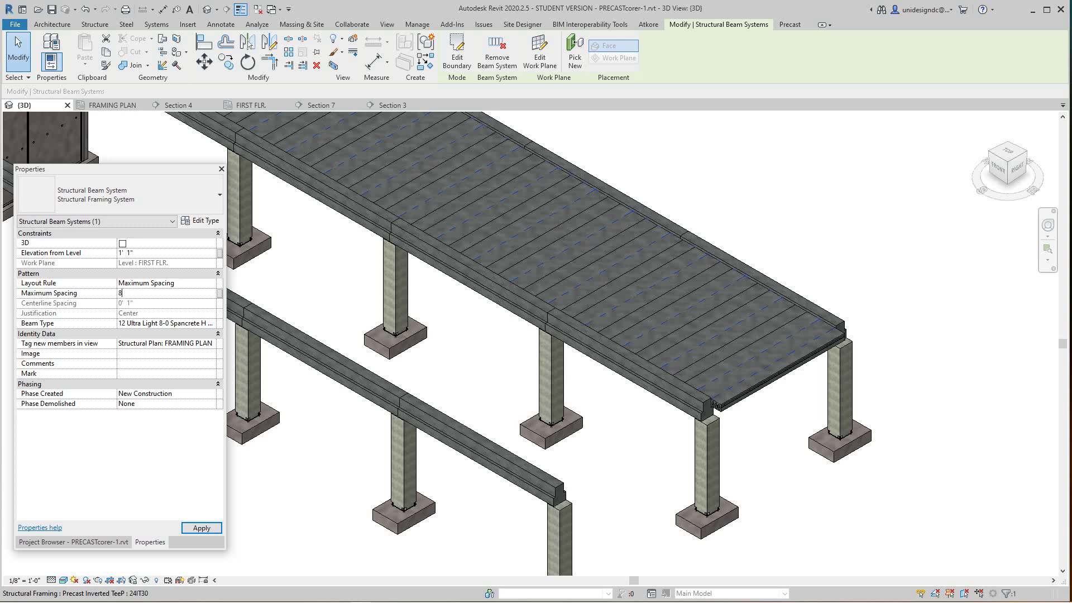
key("Return")
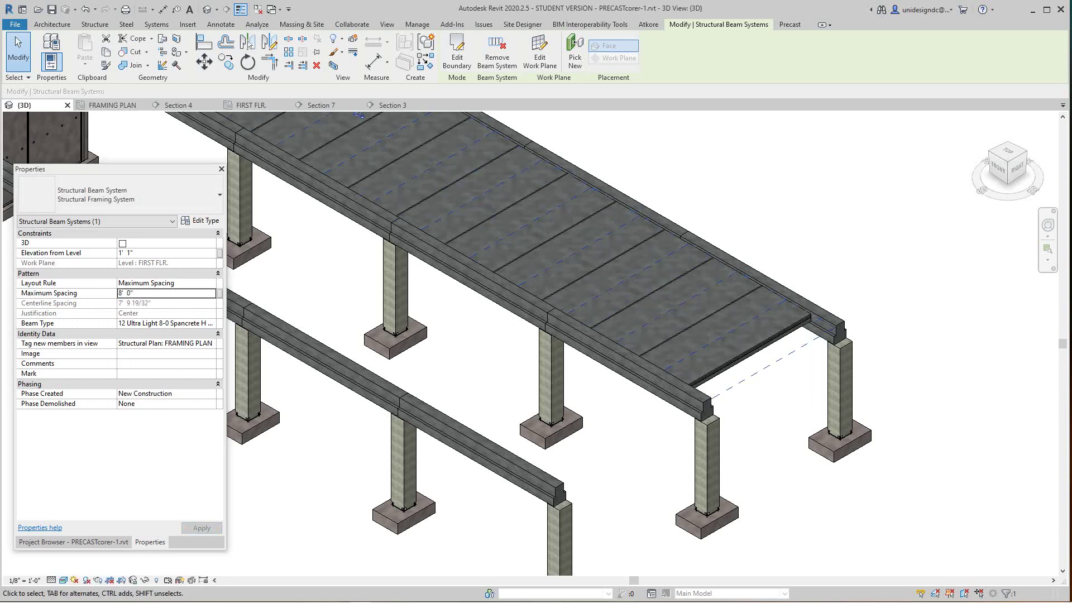
scroll(384, 179, "down", 2)
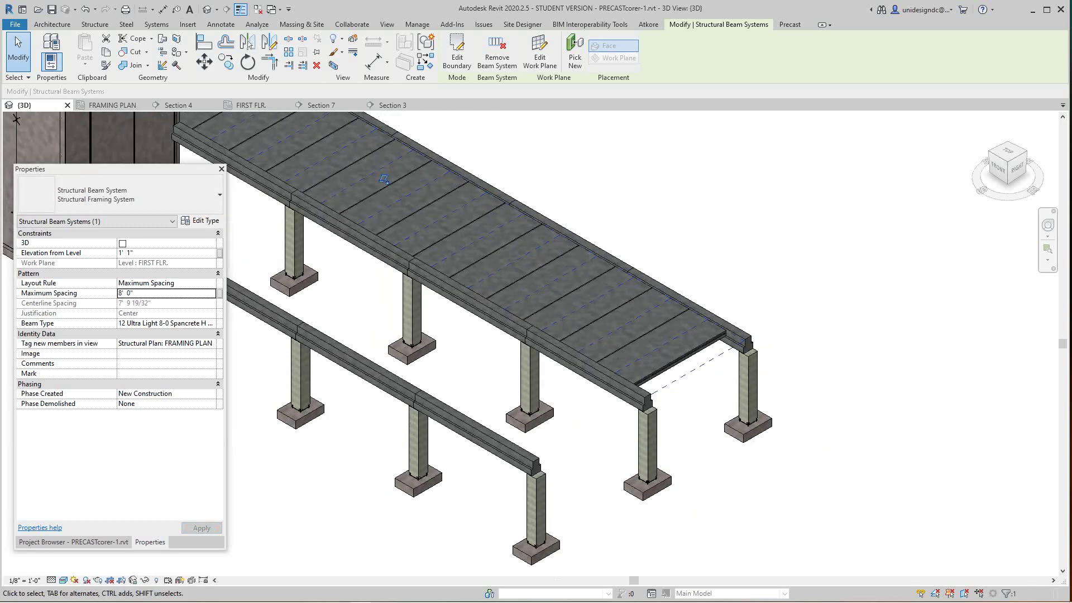
scroll(461, 366, "up", 2)
middle_click_drag(461, 366, 505, 428)
scroll(506, 428, "down", 1)
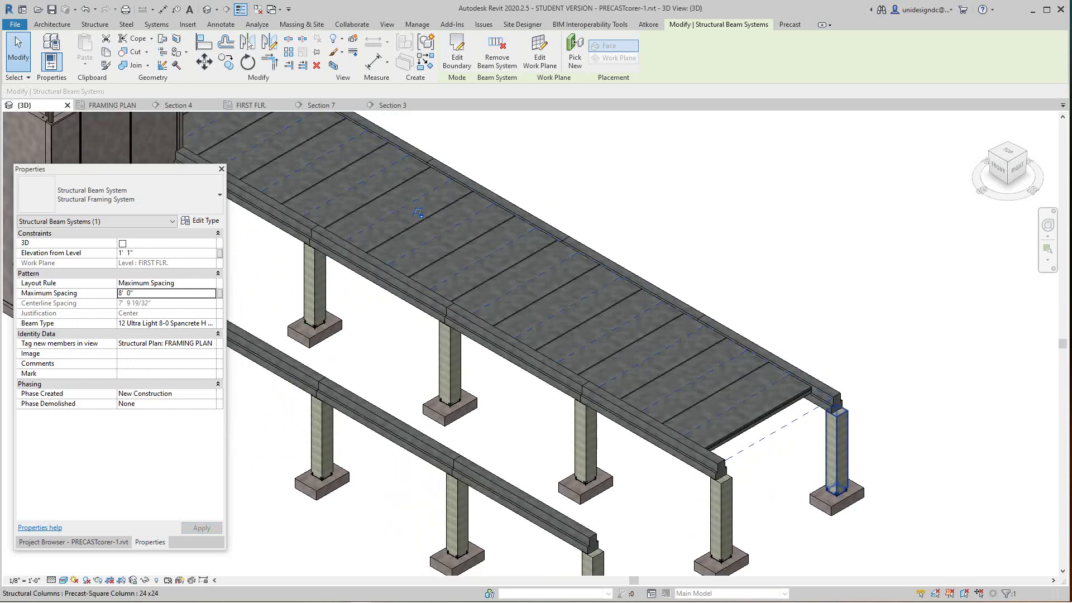
scroll(418, 212, "up", 3)
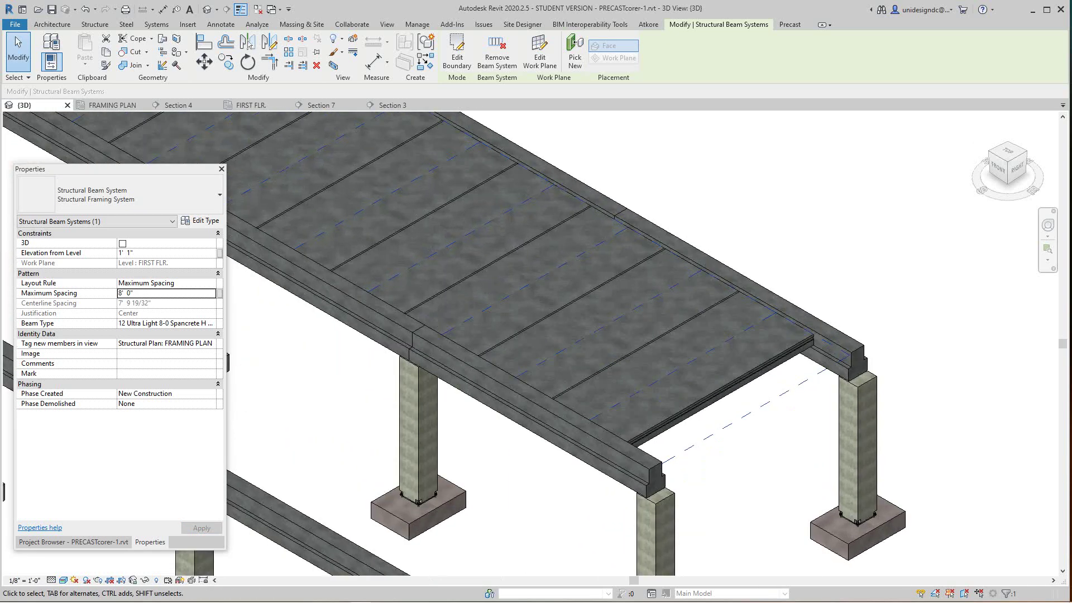
key("Escape")
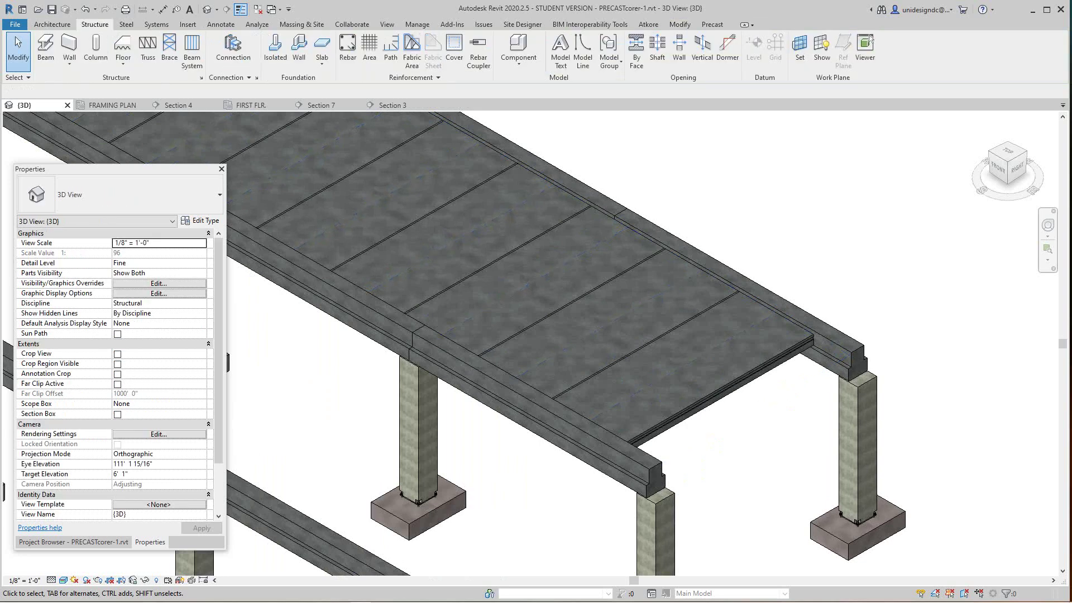
- Examine the hollow-core planks in 3D, checking the end plank's bearing on the girder ledges and the fit of the whole deck
scroll(502, 335, "down", 4)
middle_click_drag(502, 335, 525, 365)
mouse_move(997, 171)
left_mouse_down()
mouse_move(983, 175)
mouse_move(969, 156)
left_mouse_up()
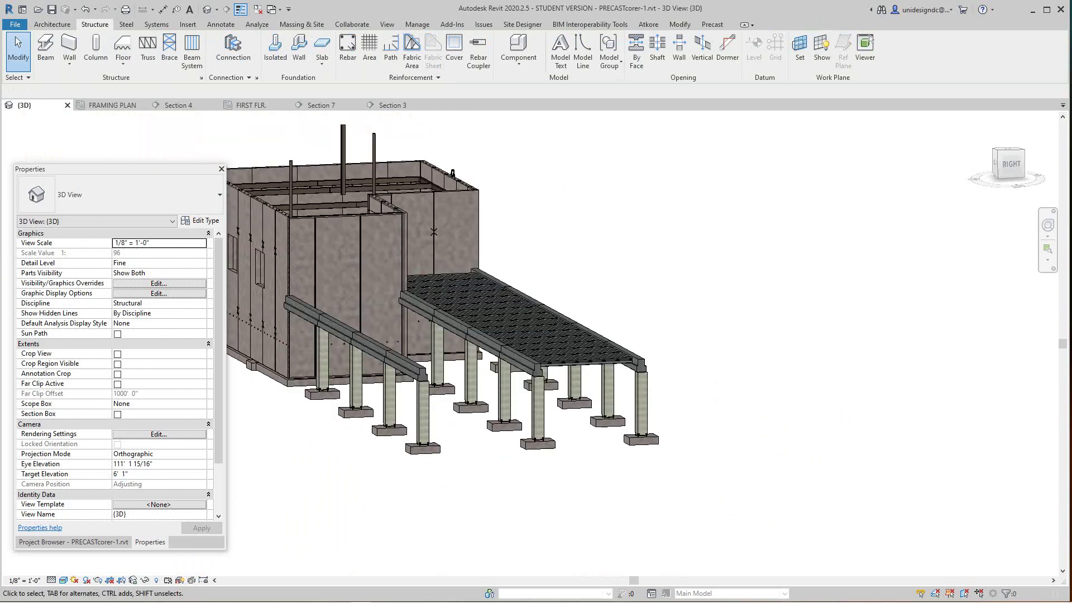
scroll(631, 363, "up", 8)
scroll(593, 375, "up", 2)
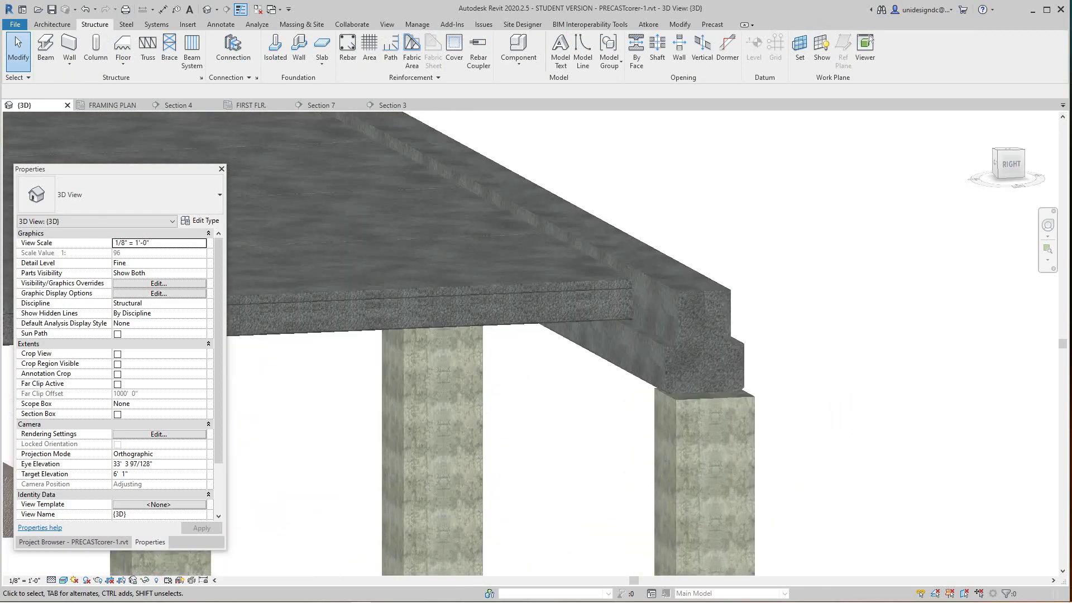
middle_click_drag(592, 375, 565, 416)
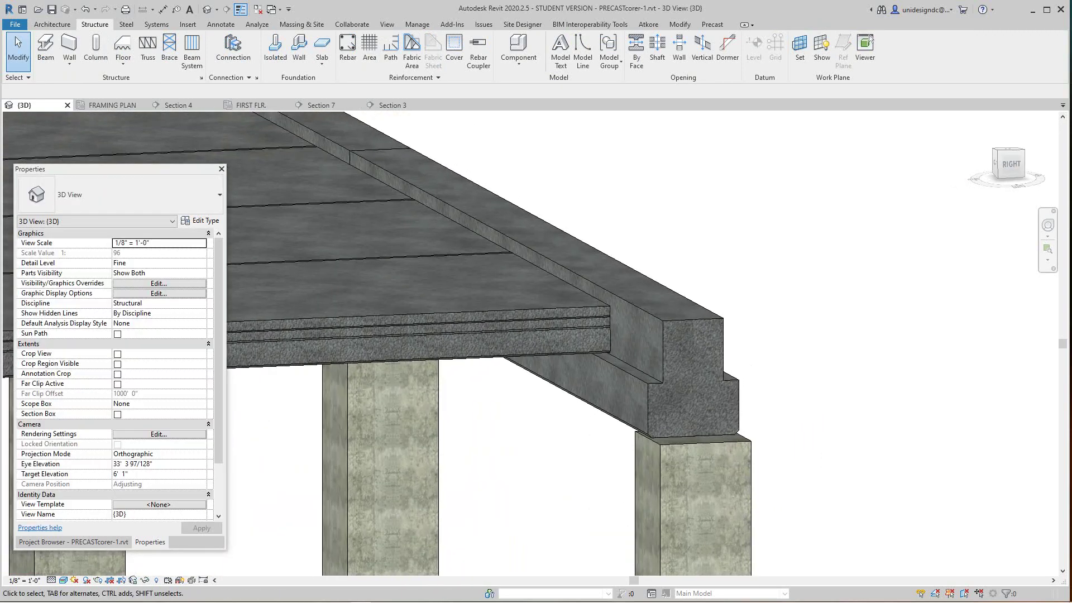
scroll(577, 356, "down", 5)
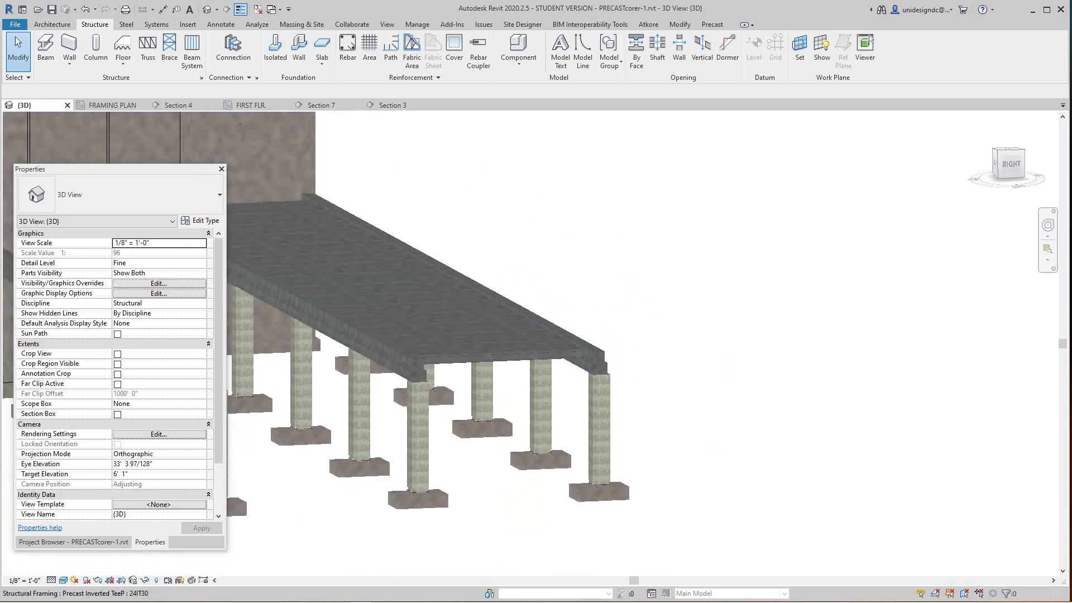
middle_click_drag(577, 357, 664, 447, "shift")
scroll(555, 405, "down", 3)
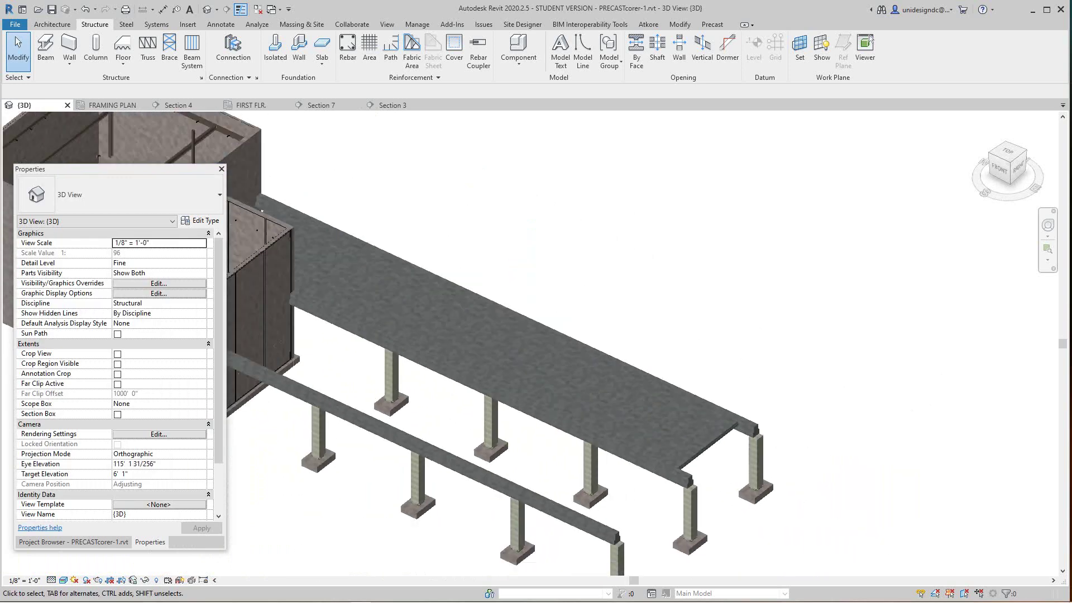
middle_click_drag(555, 406, 612, 419)
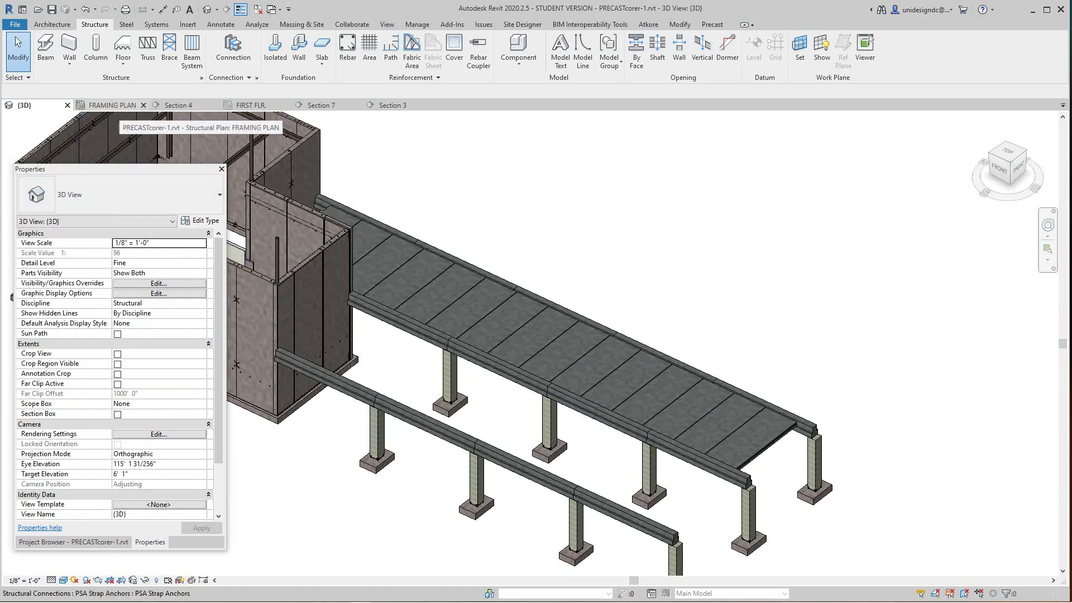
- Remove the plank beam system between grids 1 and 2 on the FRAMING PLAN, keeping its planks as individual members
left_click(115, 105)
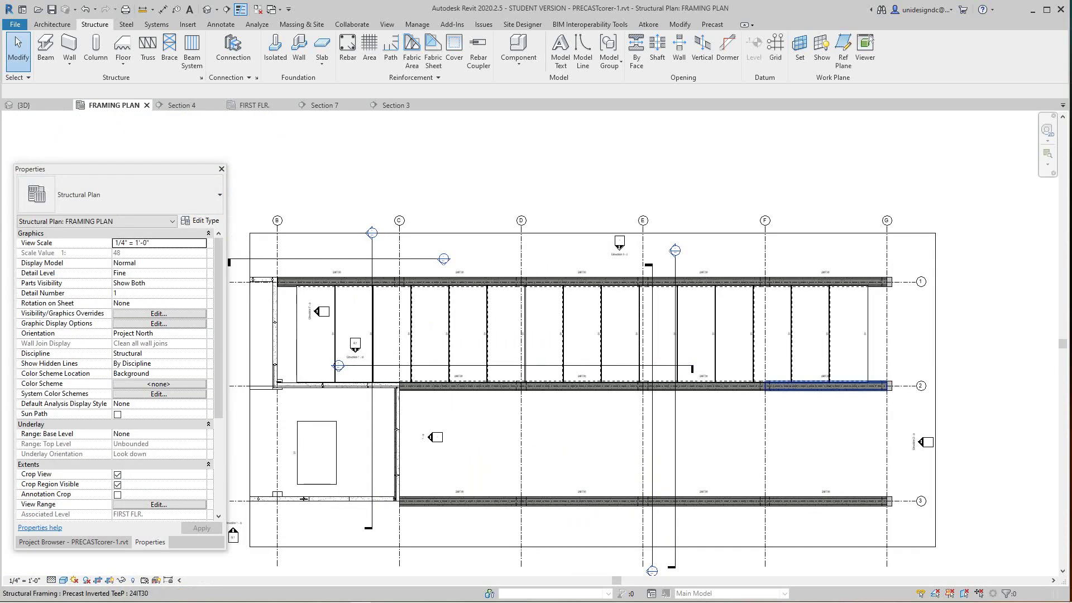
scroll(857, 388, "up", 2)
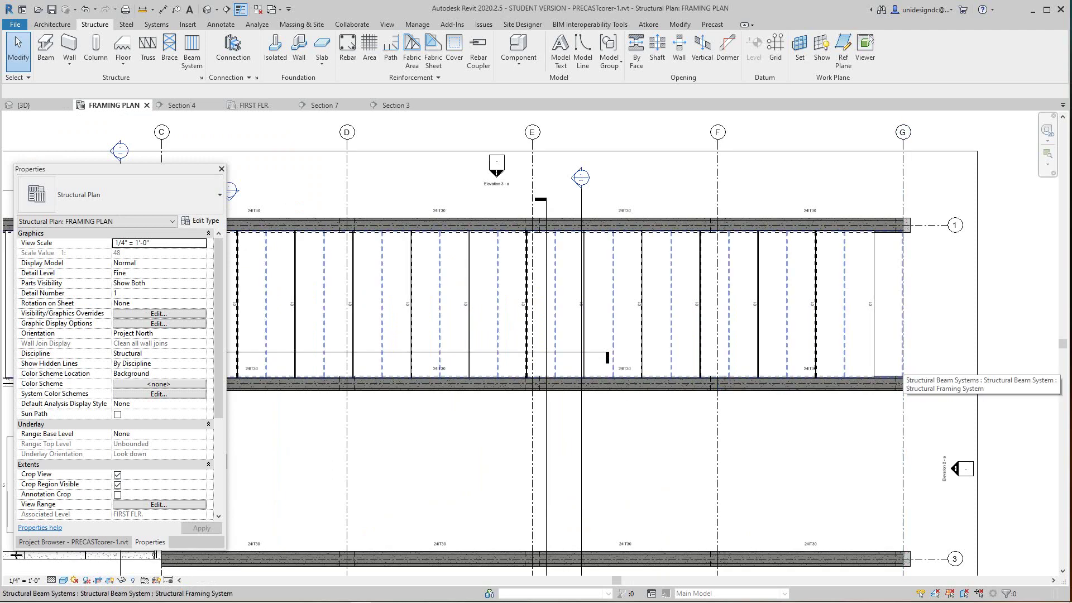
scroll(903, 364, "up", 3)
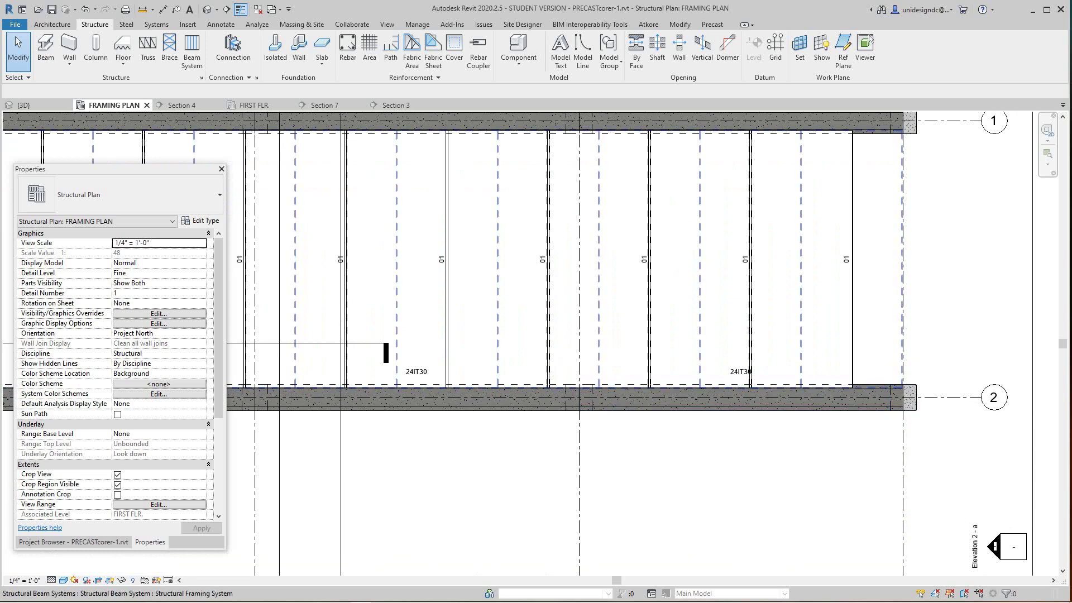
left_click(426, 232)
scroll(550, 263, "down", 1)
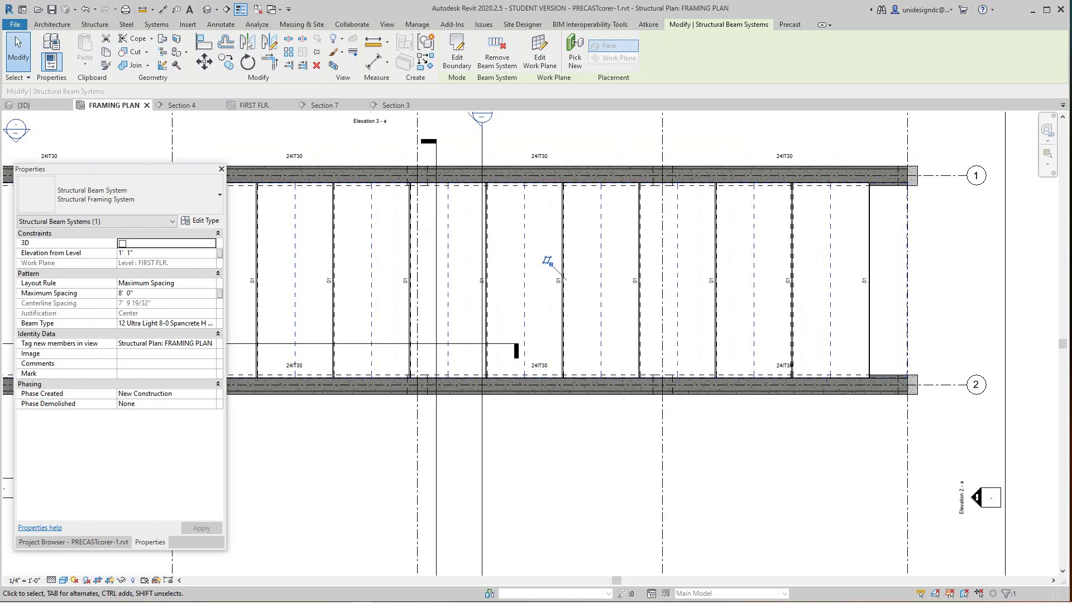
scroll(922, 348, "down", 1)
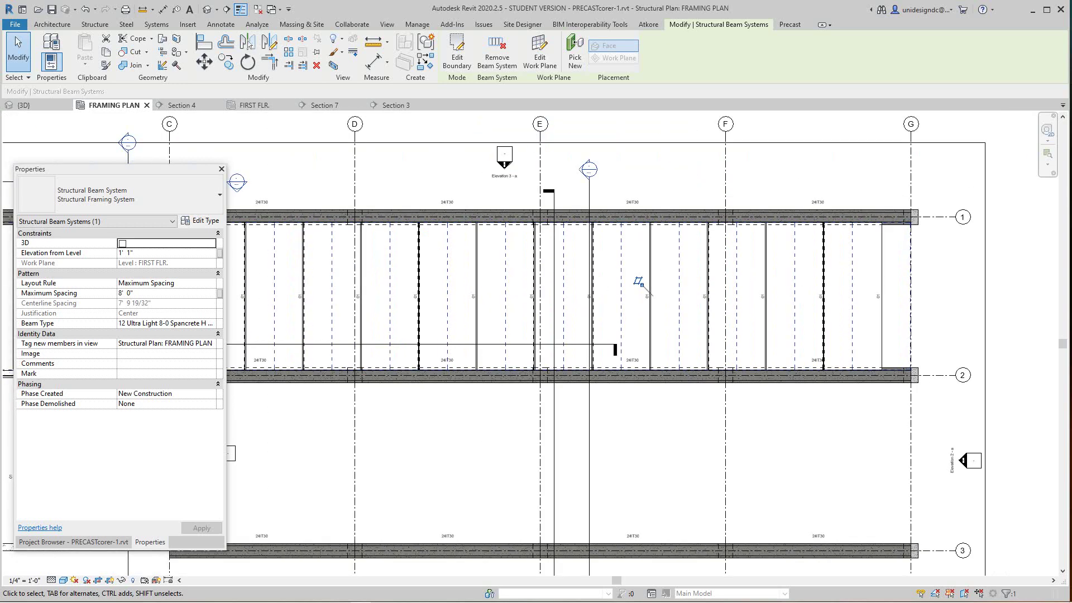
scroll(923, 326, "up", 1)
middle_click_drag(922, 326, 841, 344)
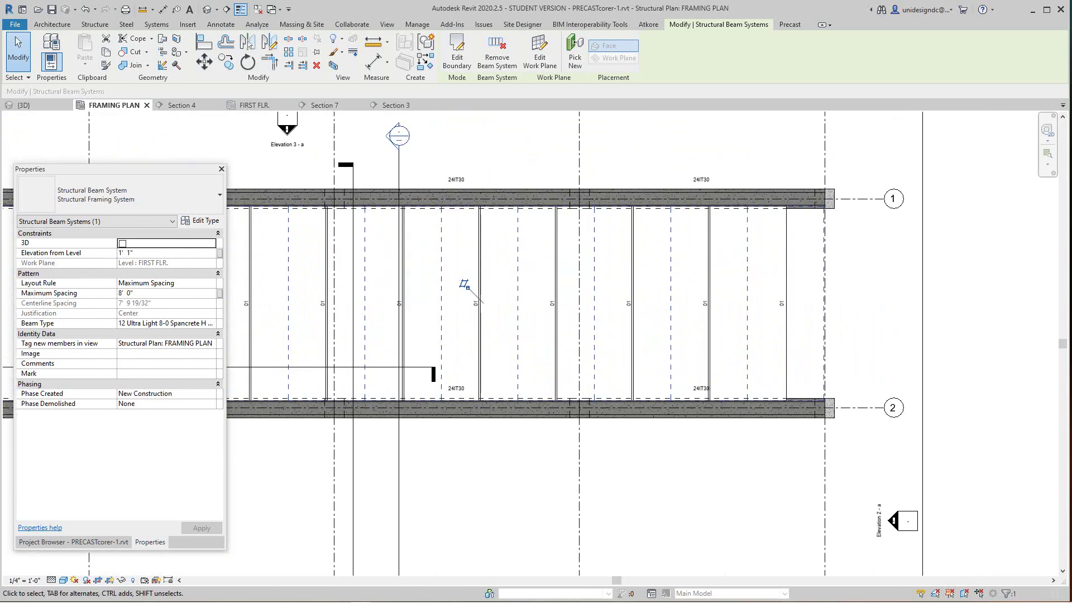
scroll(846, 337, "up", 2)
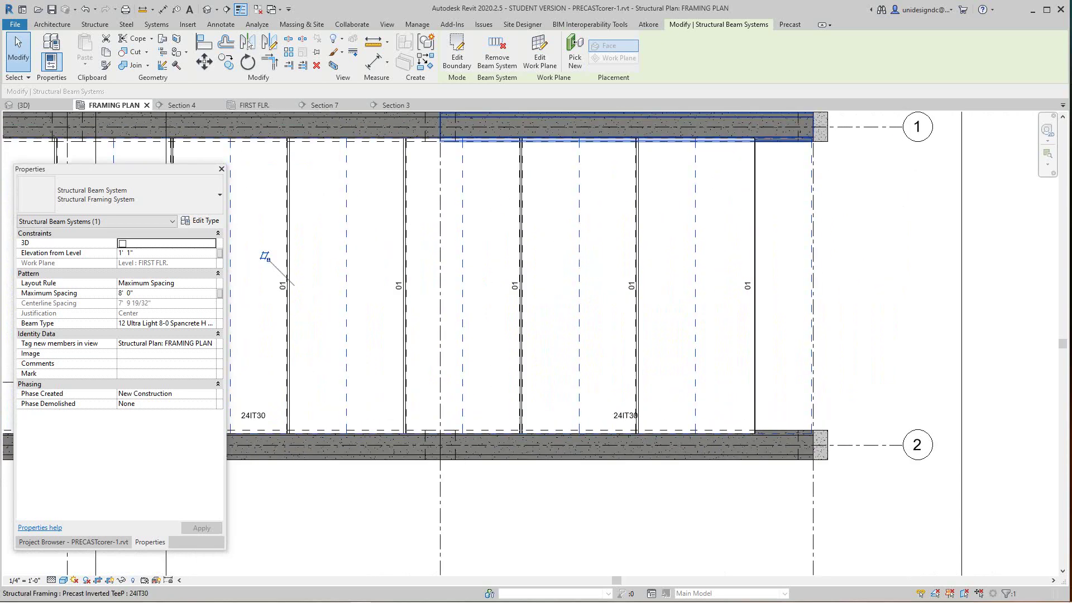
left_click(496, 53)
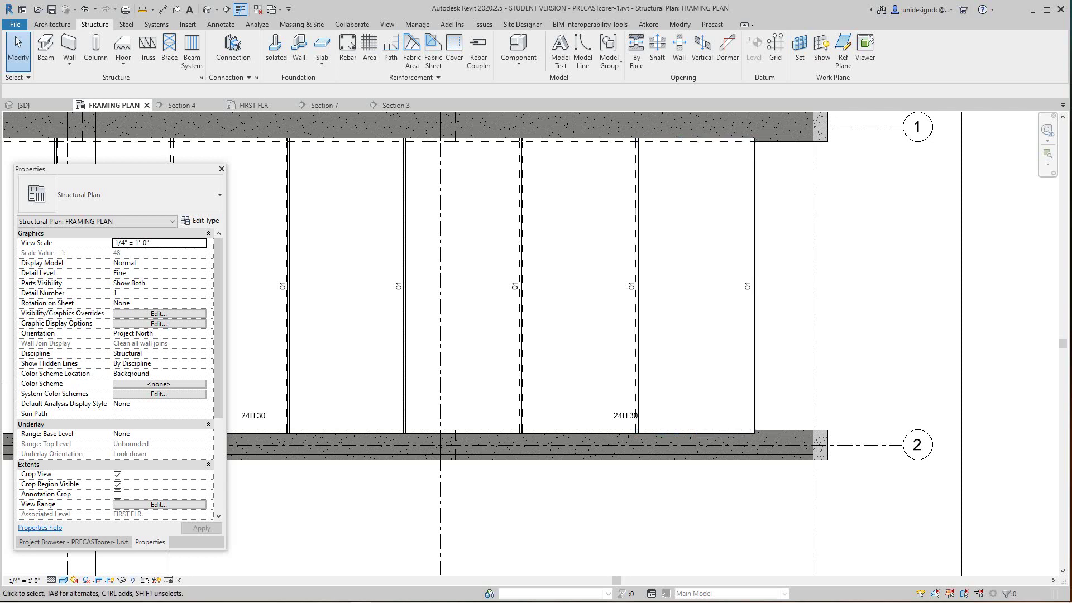
- Copy the last plank 8' horizontally past grid G with Constrain enabled, from its lower corner at the grid 2 girder
scroll(638, 423, "up", 3)
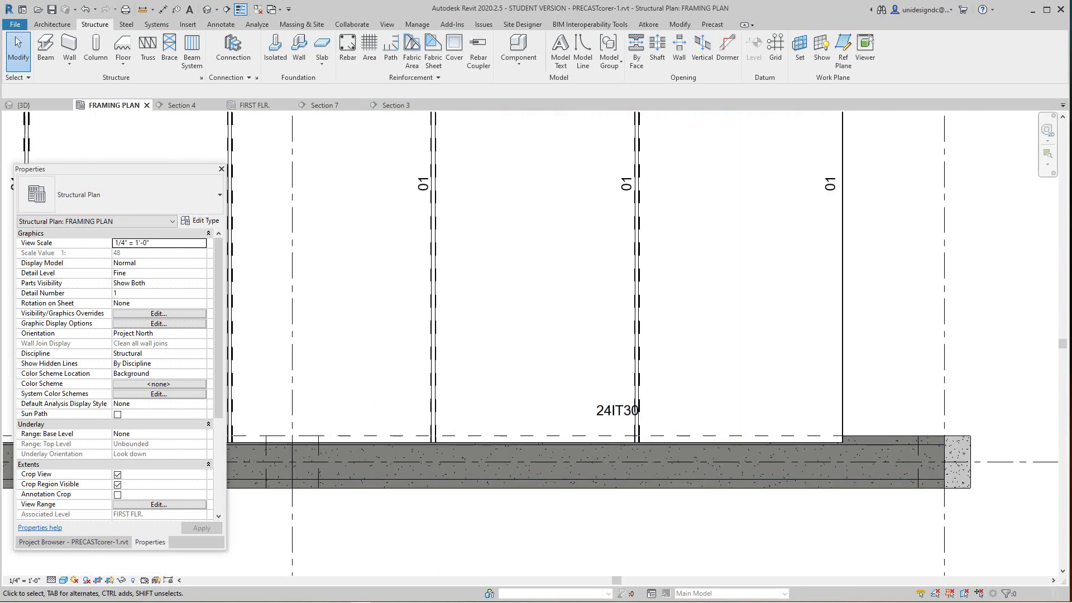
scroll(453, 435, "down", 3)
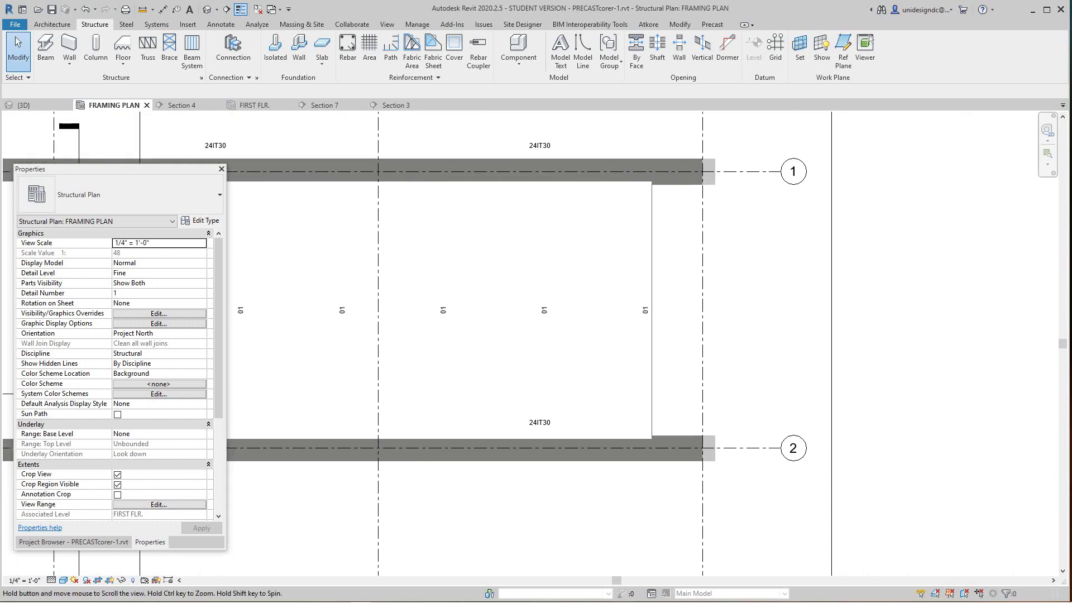
left_click(596, 307)
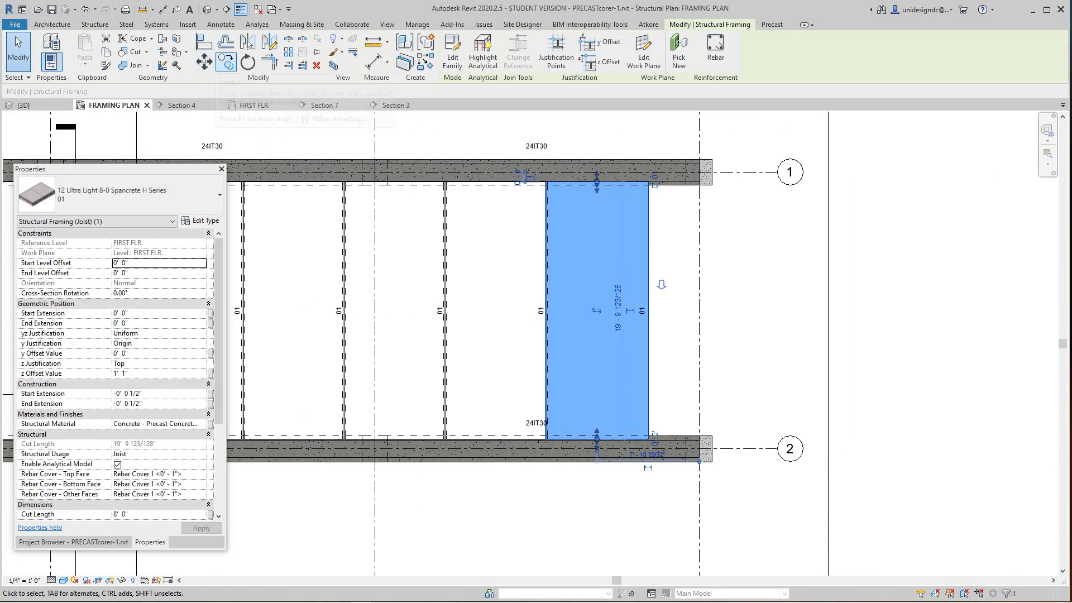
left_click(204, 61)
scroll(568, 421, "up", 2)
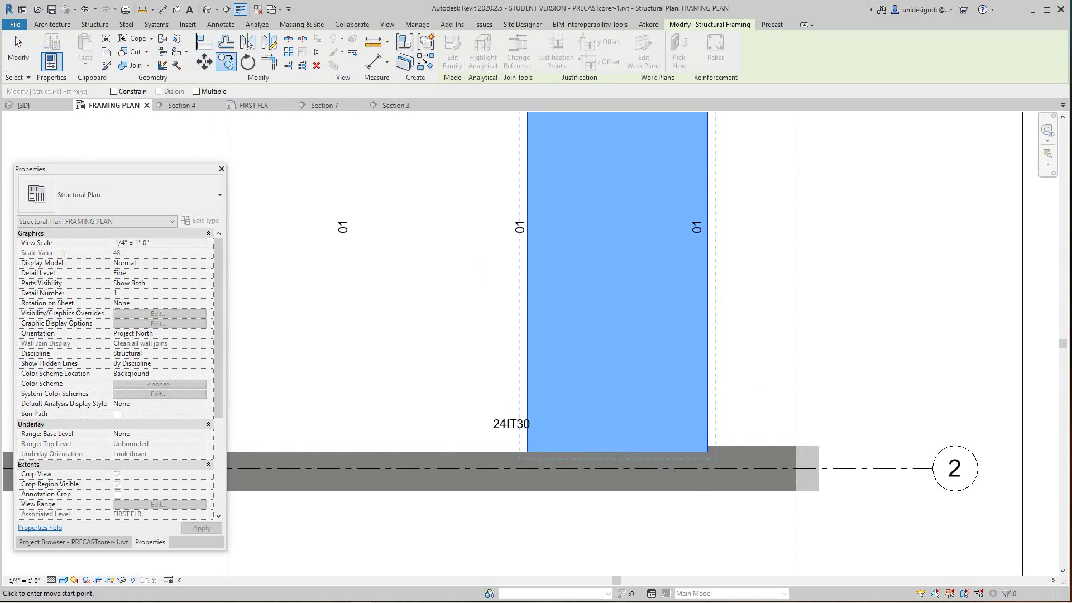
left_click(528, 452)
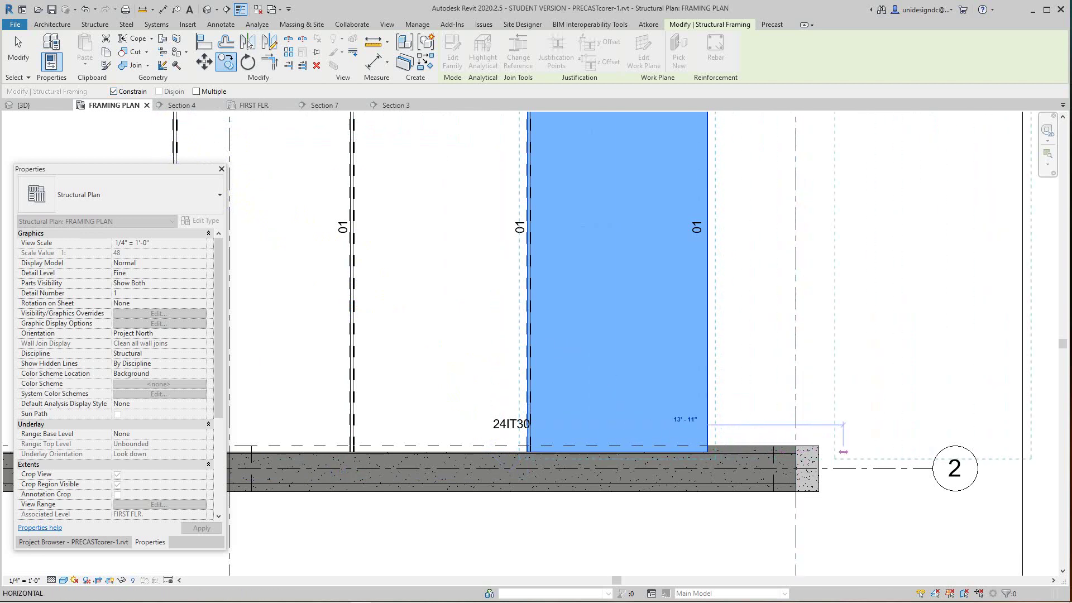
type("8")
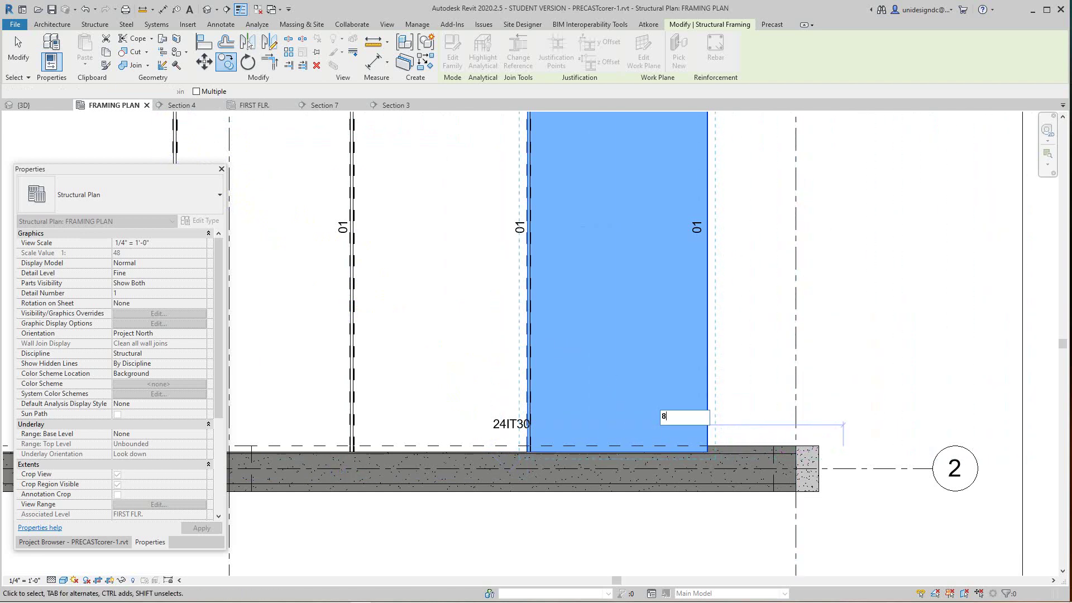
key("Return")
key("Escape")
- Check the copied end plank in the framing plan and in the default 3D view
scroll(851, 450, "up", 2)
scroll(852, 450, "down", 6)
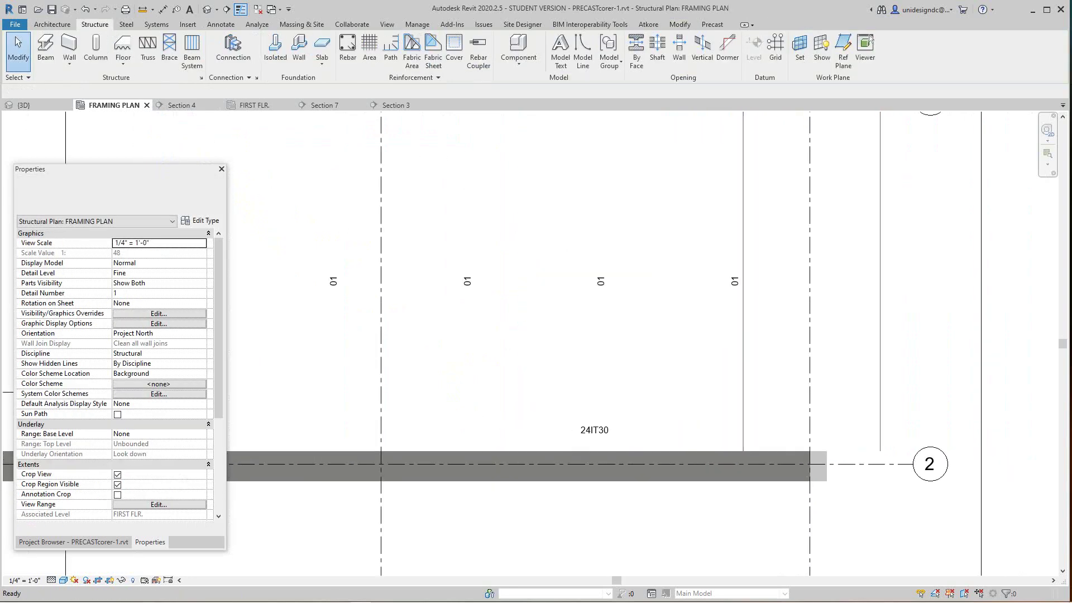
middle_click_drag(893, 435, 830, 441)
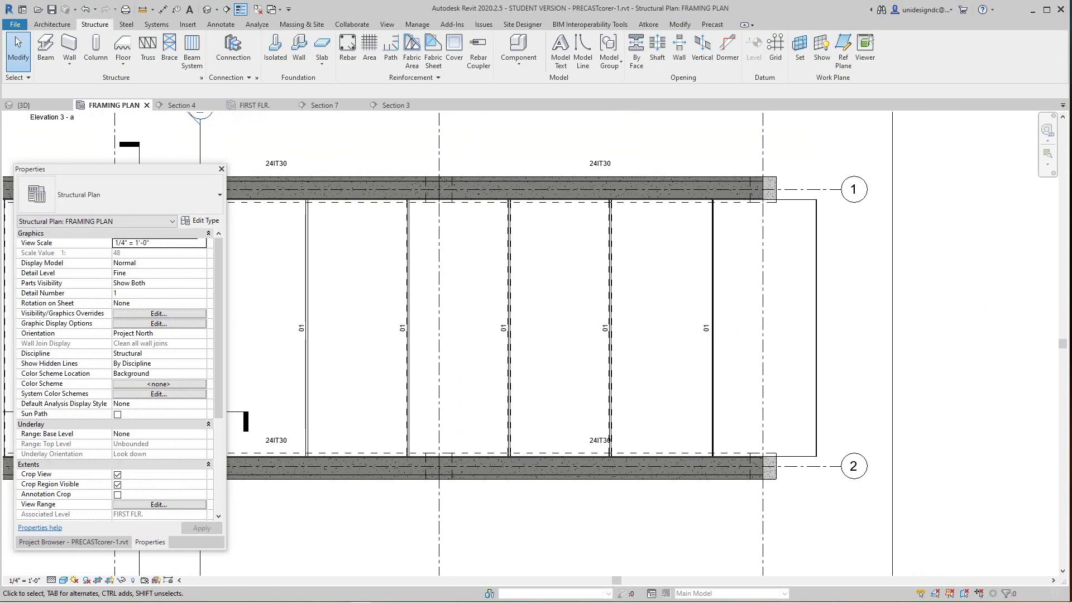
scroll(842, 389, "up", 2)
scroll(811, 409, "down", 1)
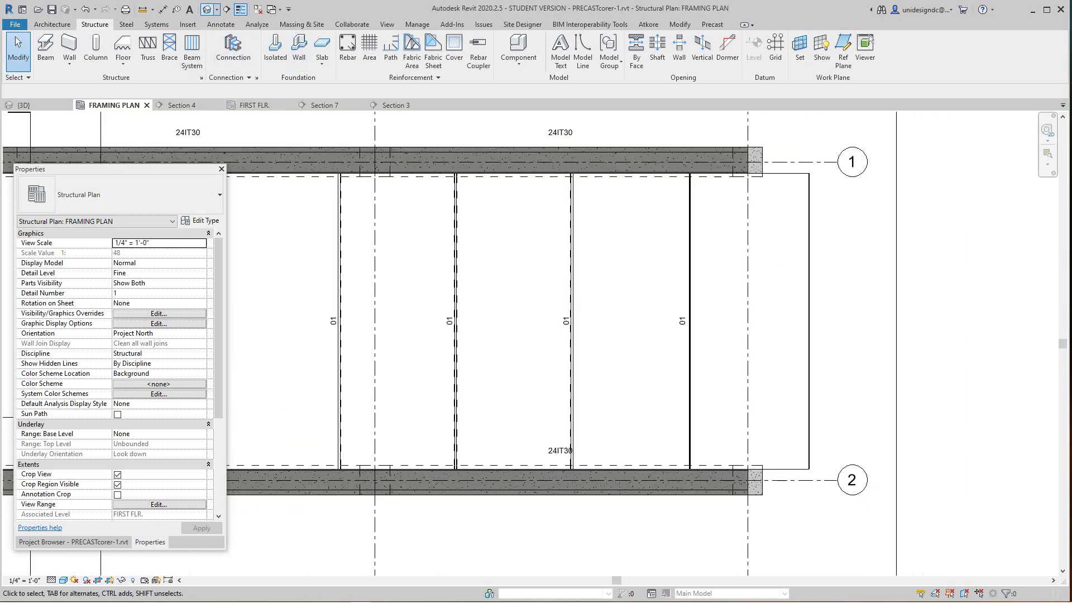
left_click(207, 9)
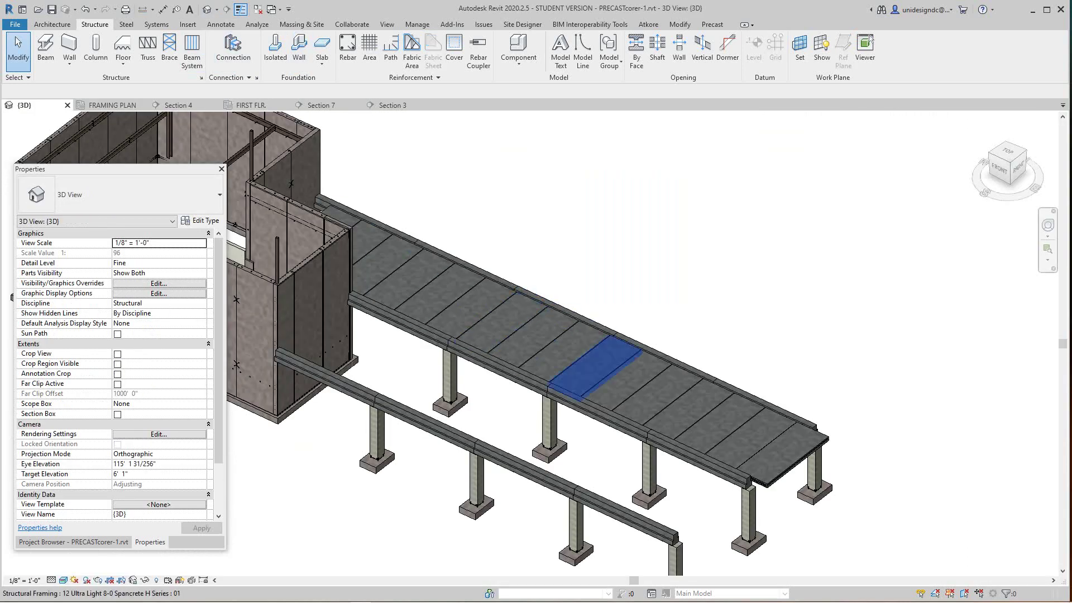
key("t")
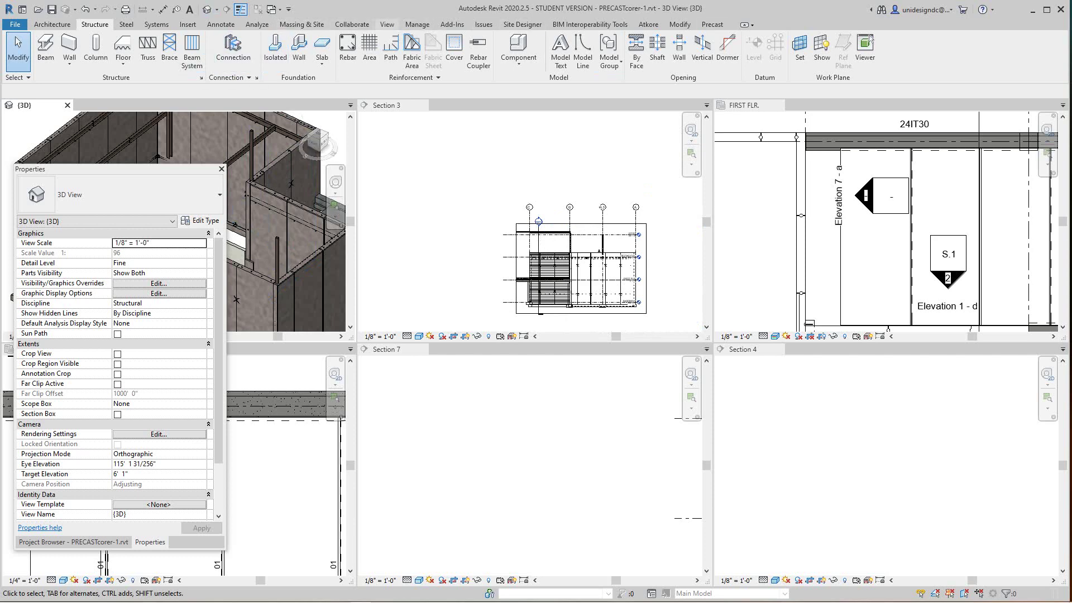
left_click(387, 24)
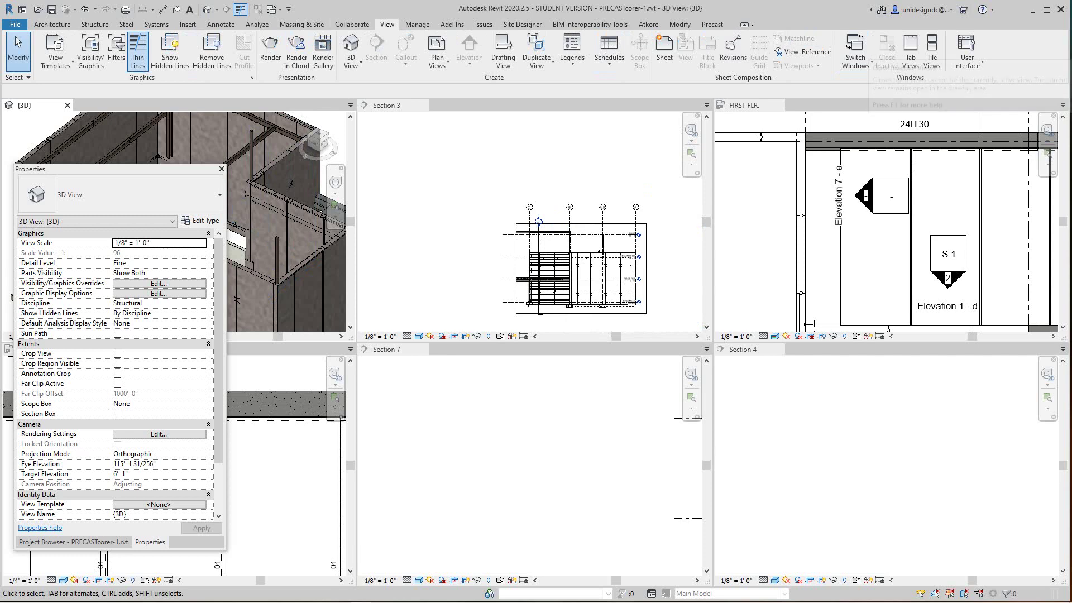
left_click(910, 53)
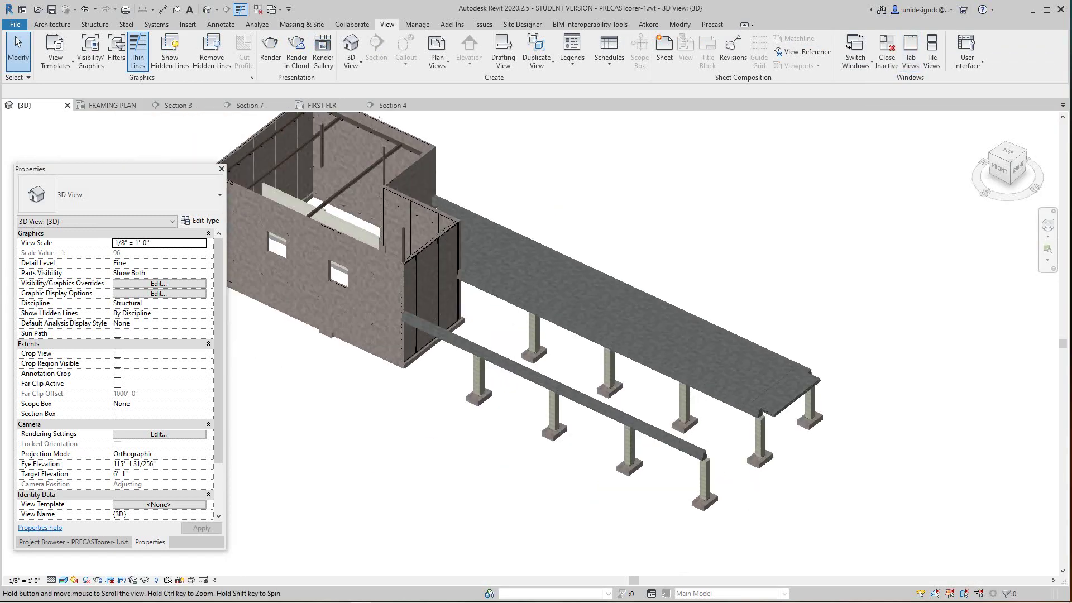
- Close all inactive views except the 3D view and reopen the FRAMING PLAN structural plan
middle_click_drag(536, 335, 615, 377)
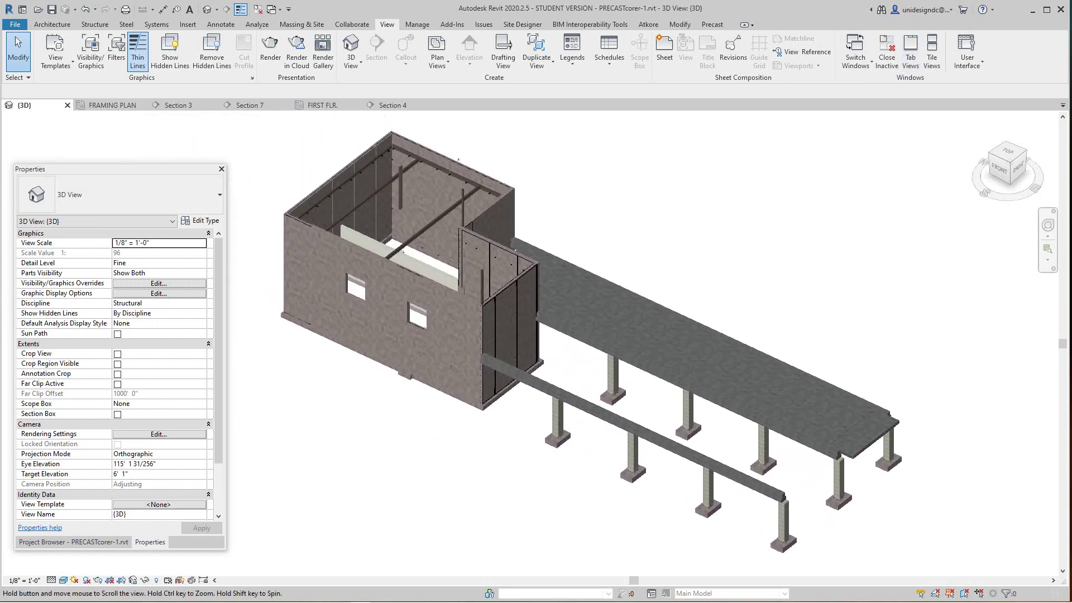
scroll(832, 391, "up", 1)
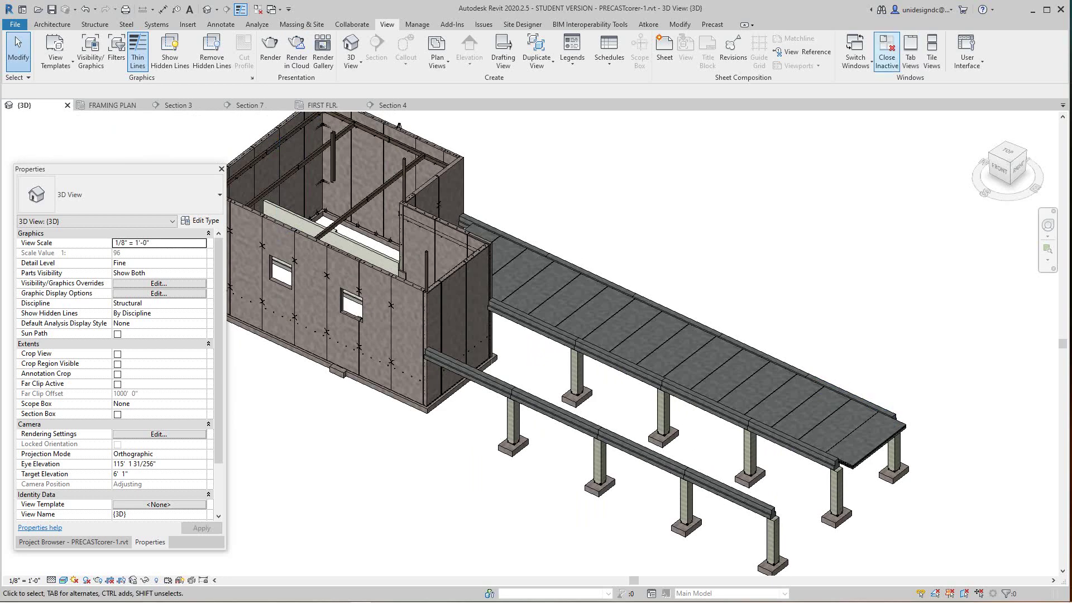
left_click(886, 51)
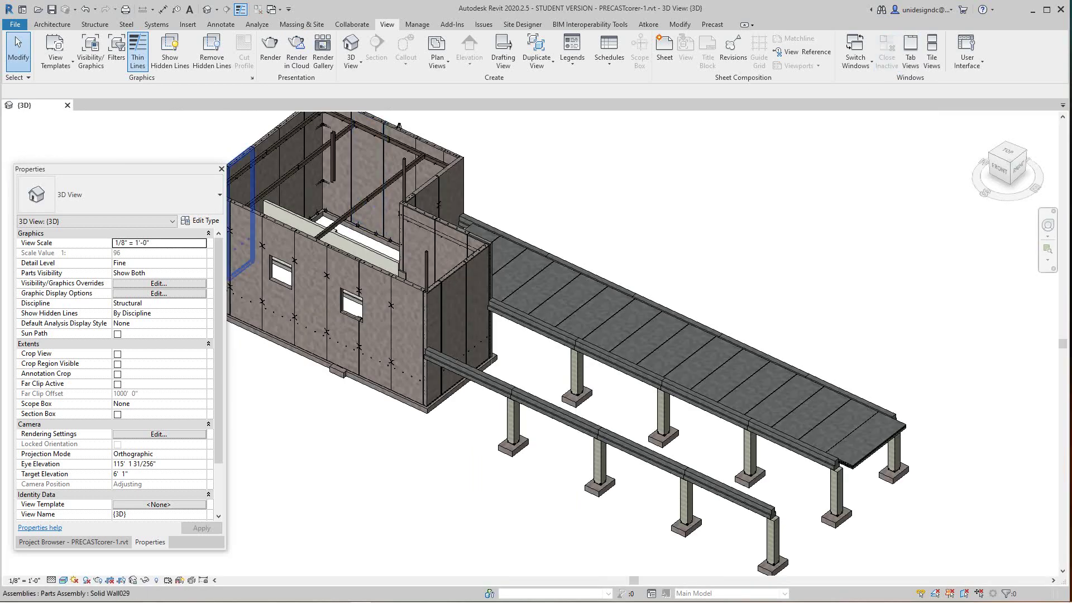
left_click(73, 542)
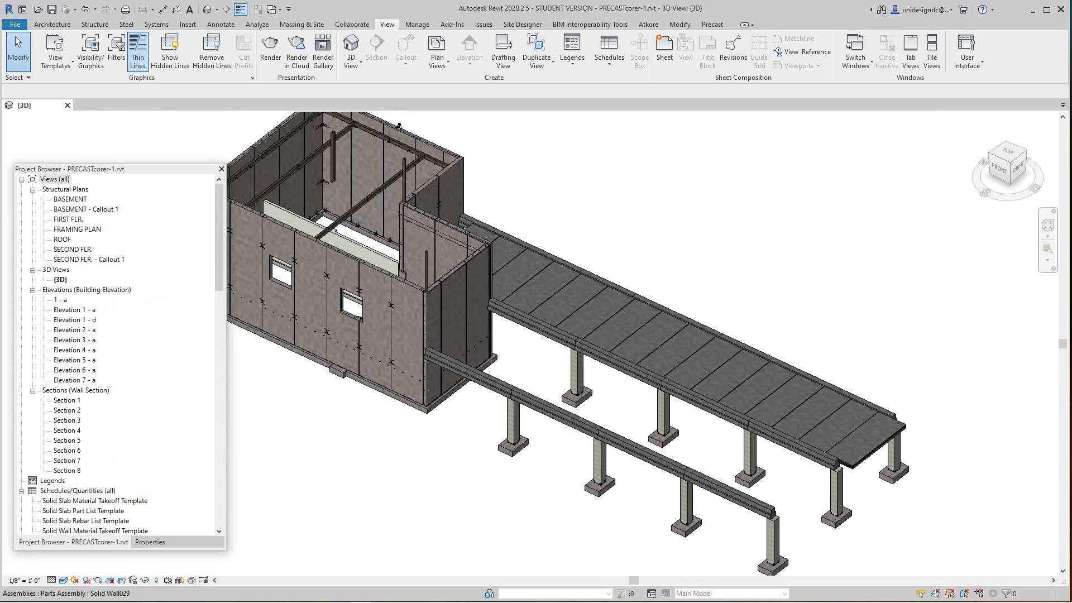
double_click(78, 228)
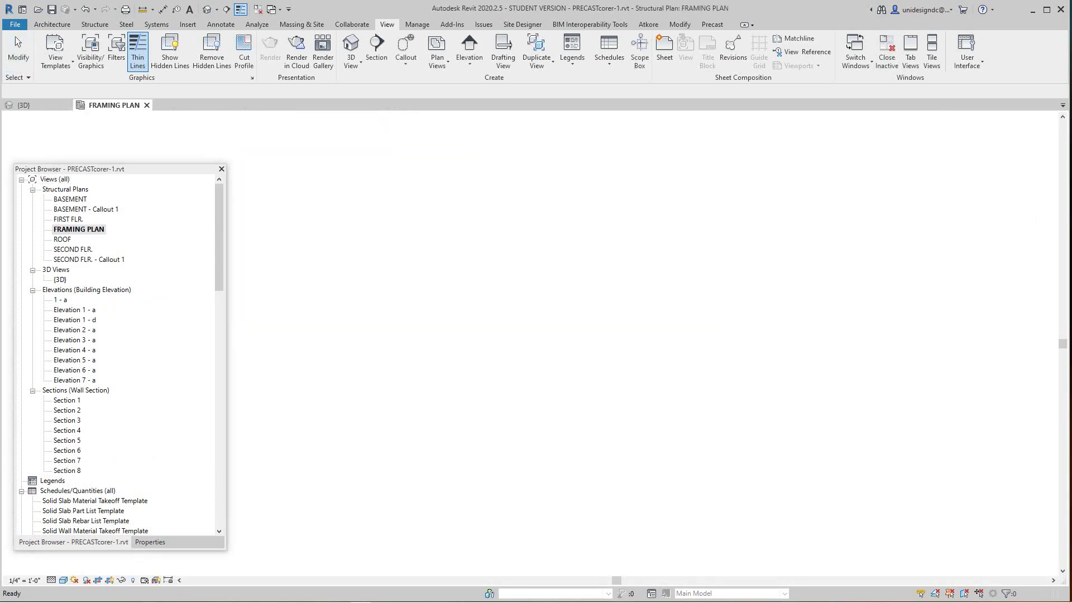
- Tile the FRAMING PLAN and 3D views side by side, with the free end of the plank deck shown in 3D
key("w")
key("t")
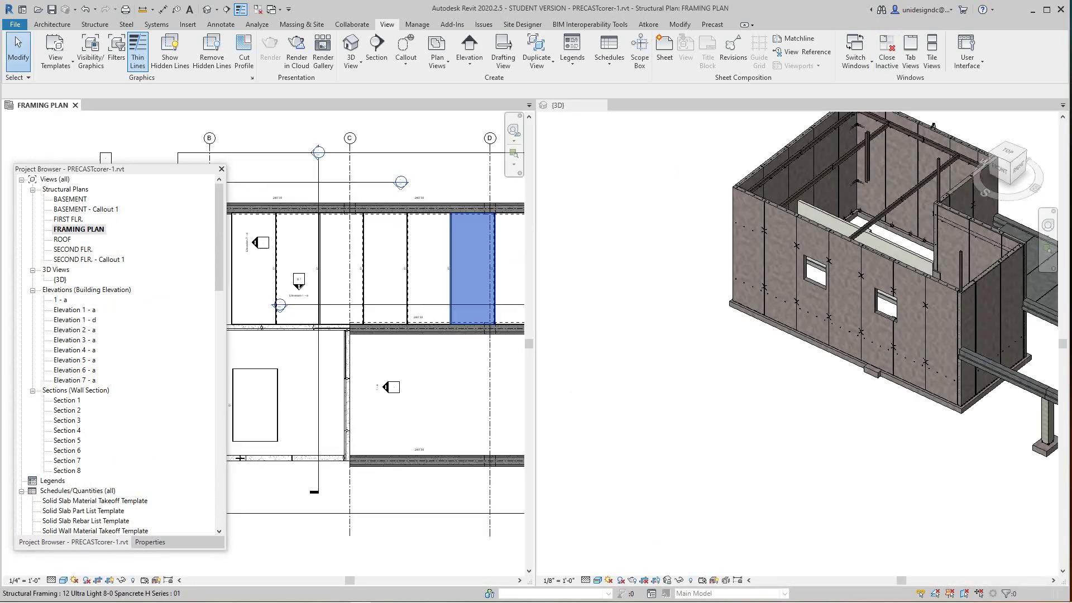
scroll(874, 381, "down", 3)
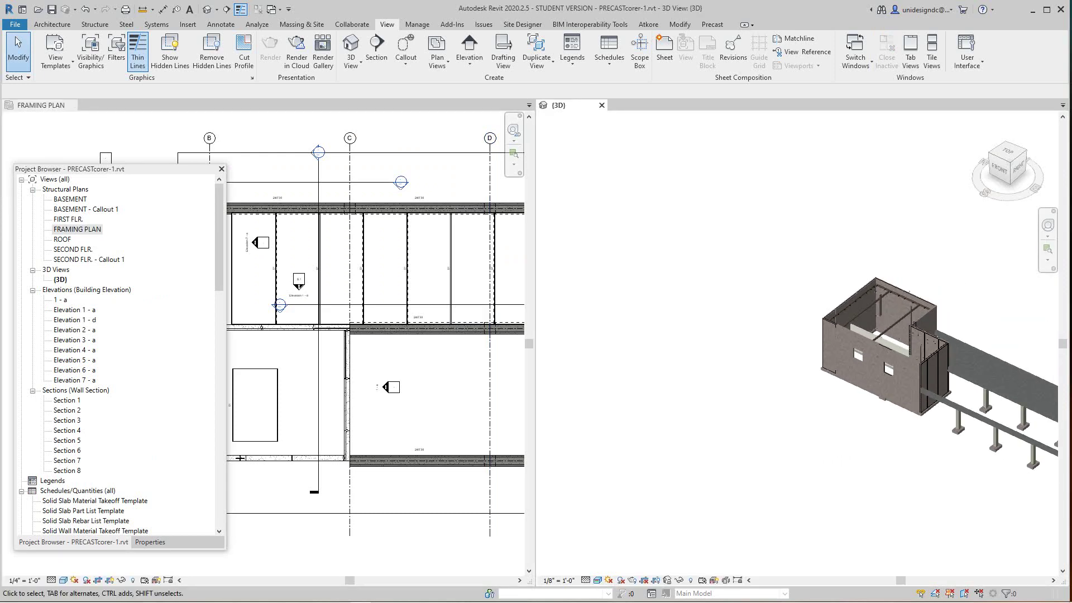
middle_click_drag(874, 380, 674, 367)
scroll(770, 329, "up", 8)
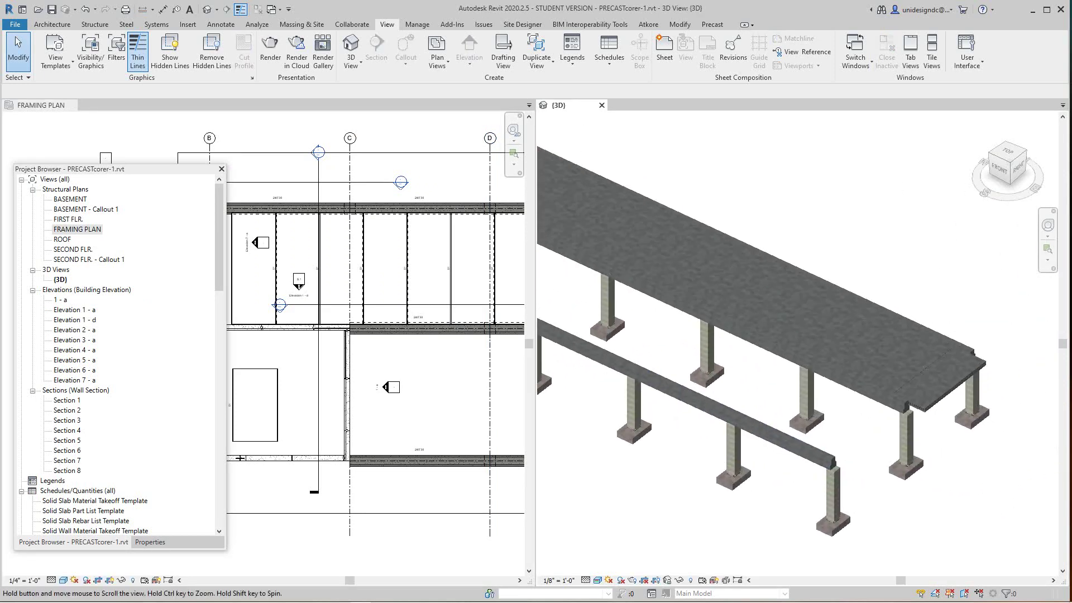
- Set the Cut Length of the end plank past grid G to 4' in the framing plan
scroll(798, 343, "up", 5)
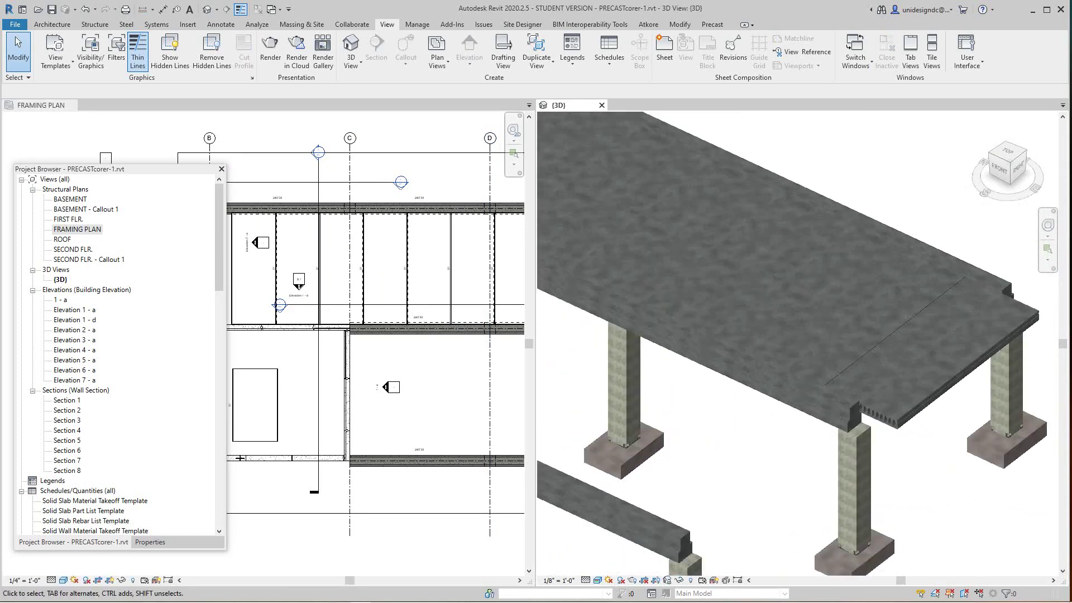
scroll(411, 423, "down", 6)
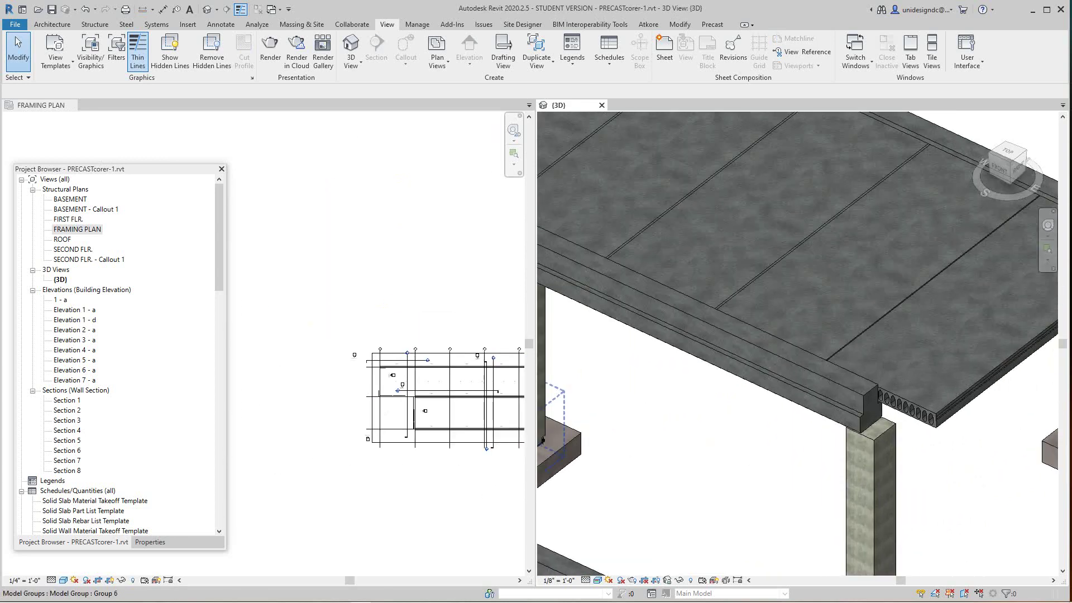
scroll(446, 424, "up", 5)
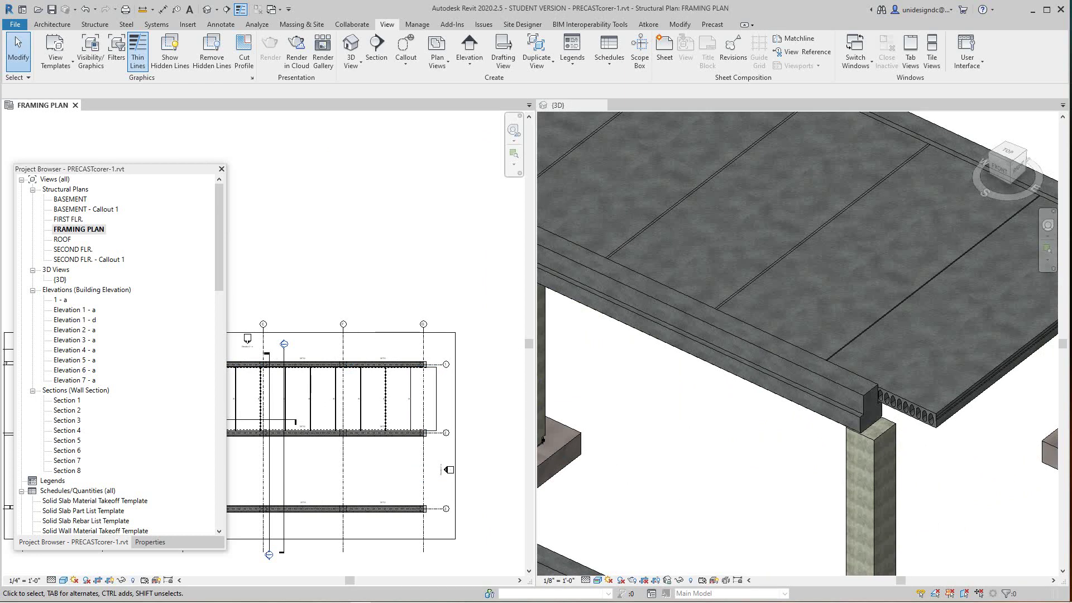
scroll(448, 399, "up", 1)
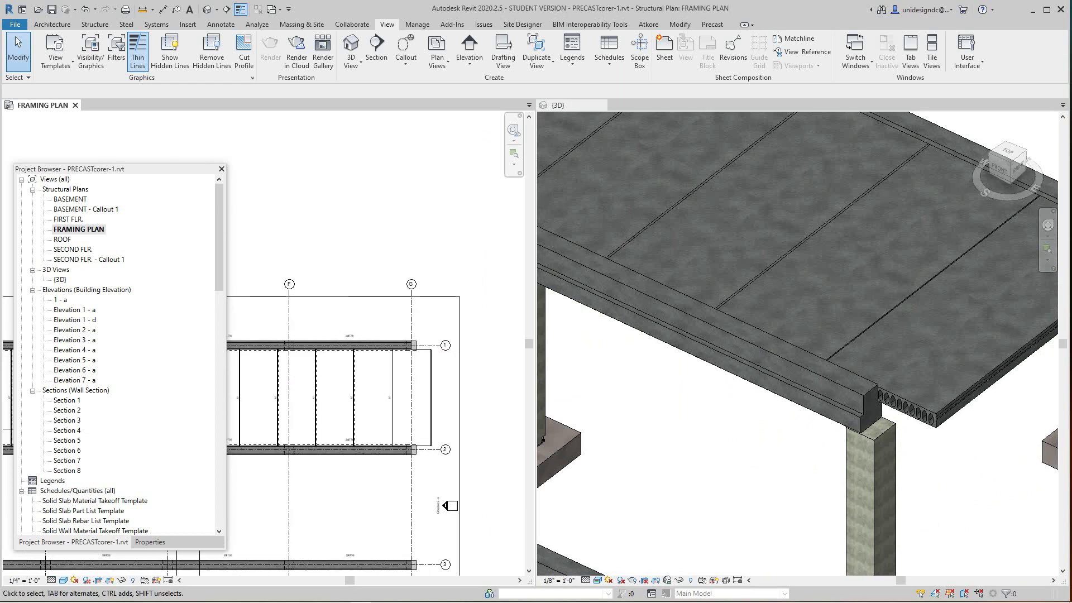
right_click(490, 404)
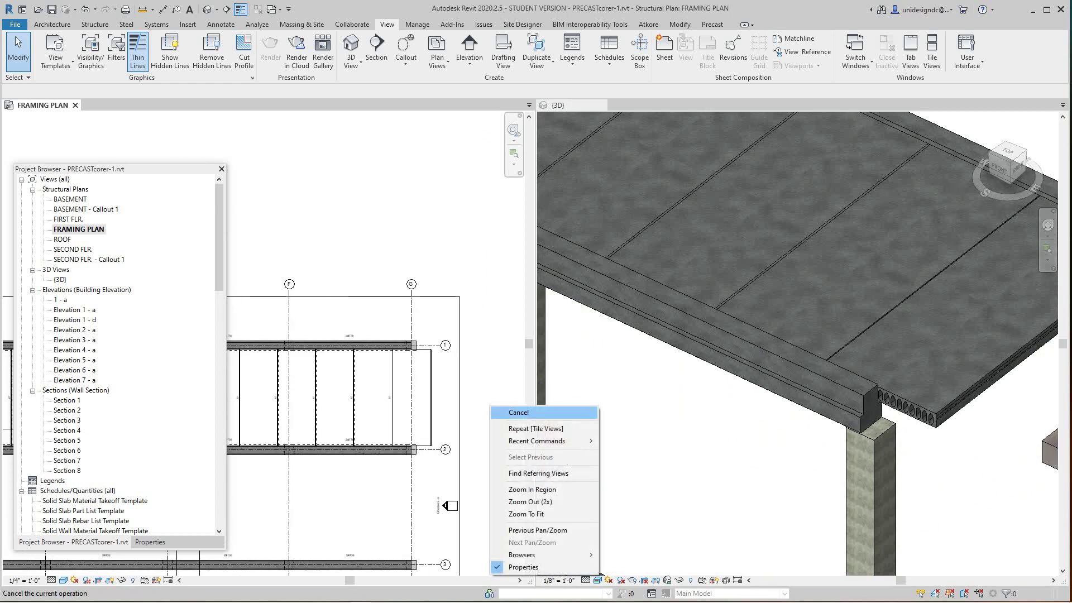
left_click(508, 411)
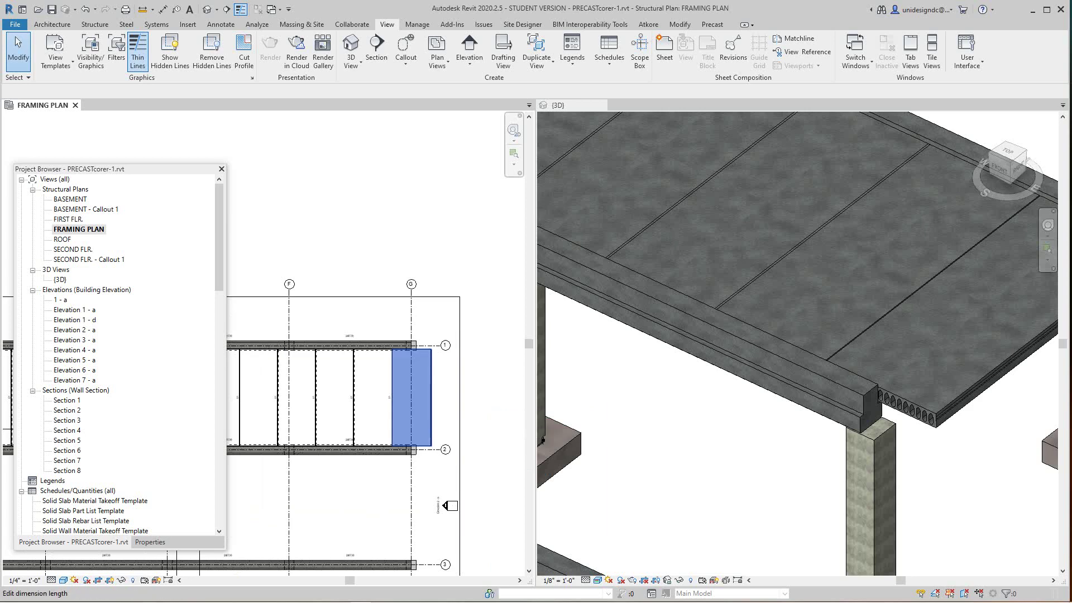
left_click(411, 397)
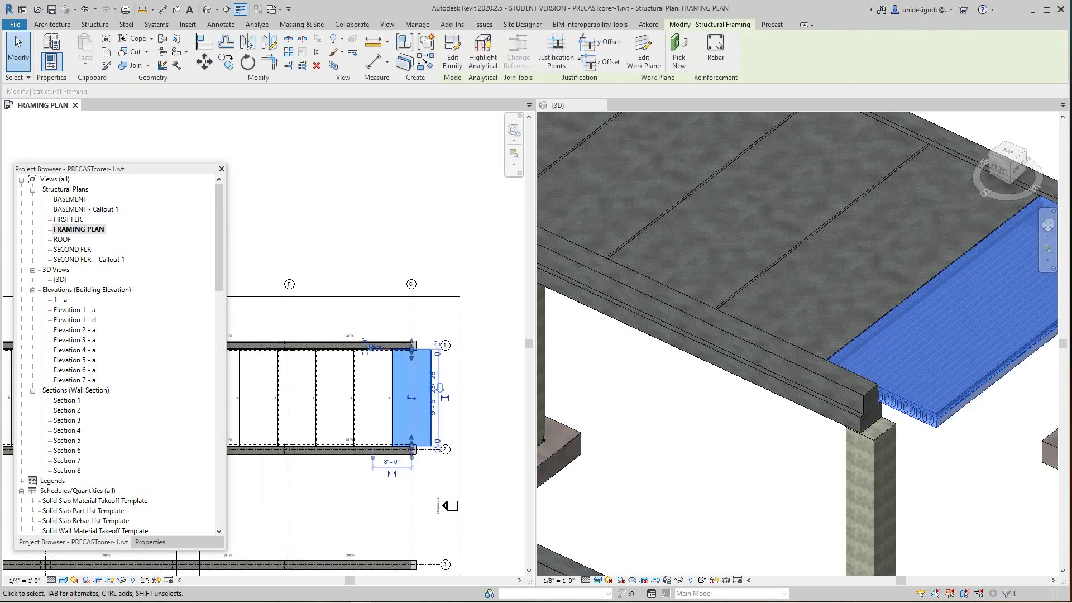
left_click(149, 541)
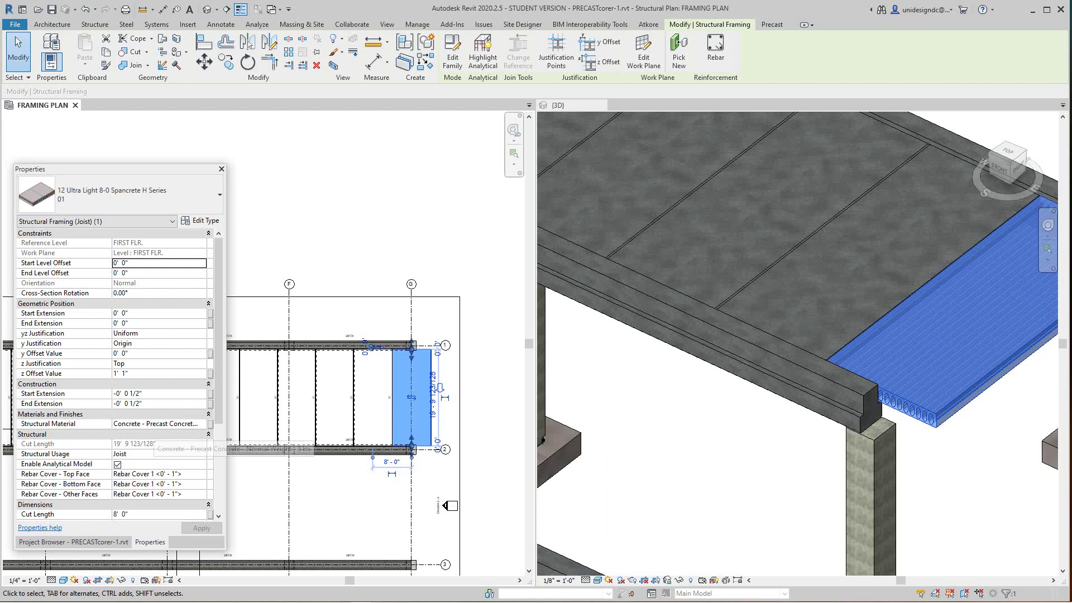
scroll(120, 374, "down", 2)
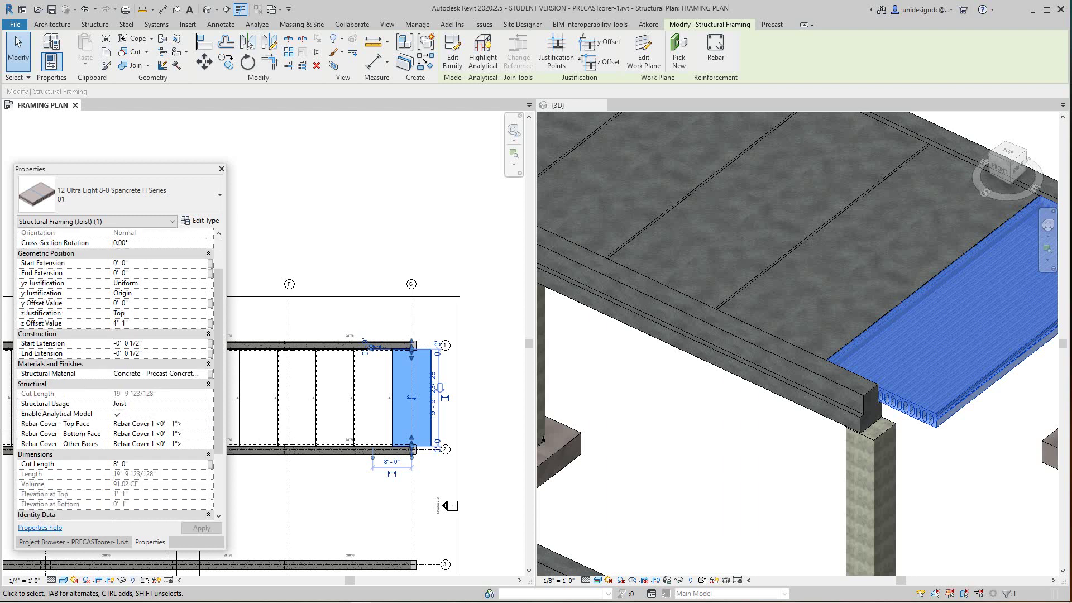
scroll(120, 374, "down", 2)
left_click(158, 403)
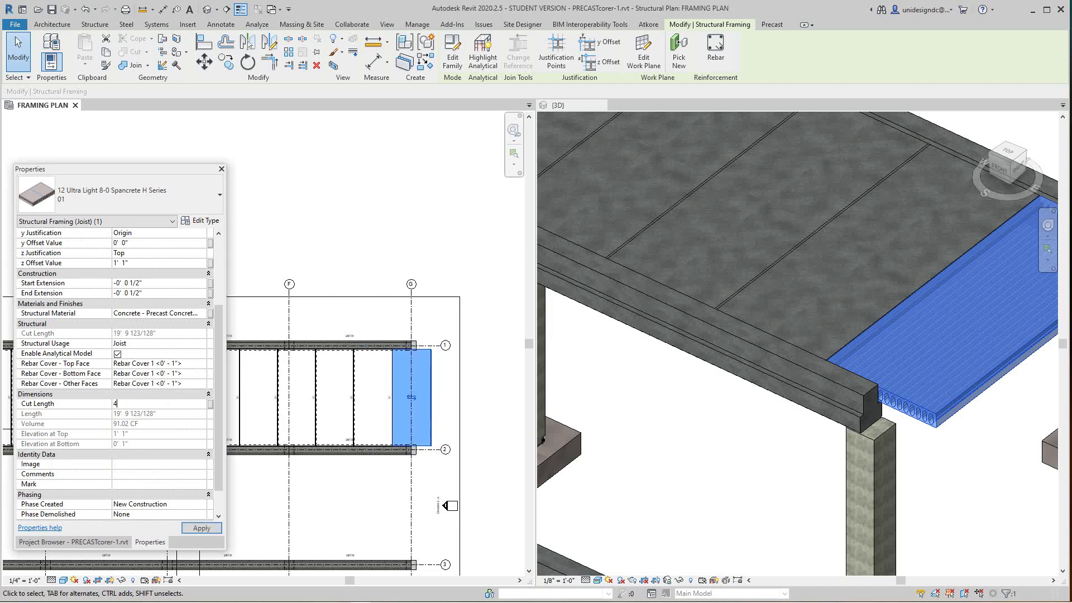
type("4")
key("Return")
- Examine the gap between the narrowed end plank and the rest of the deck in the 3D view
key("ctrl+Tab")
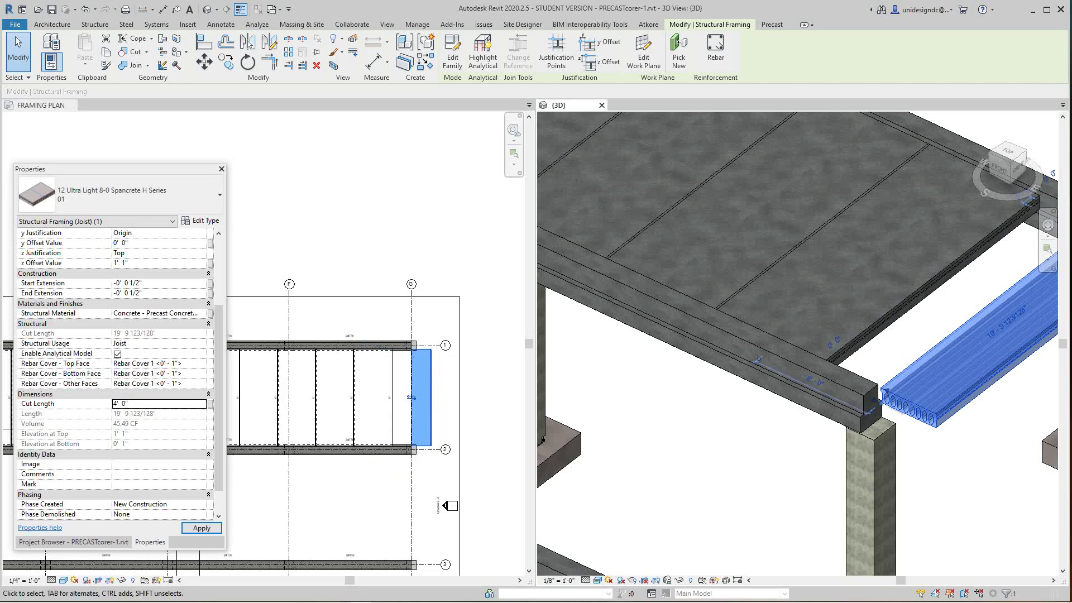
scroll(949, 290, "up", 2)
key("Escape")
scroll(838, 446, "up", 4)
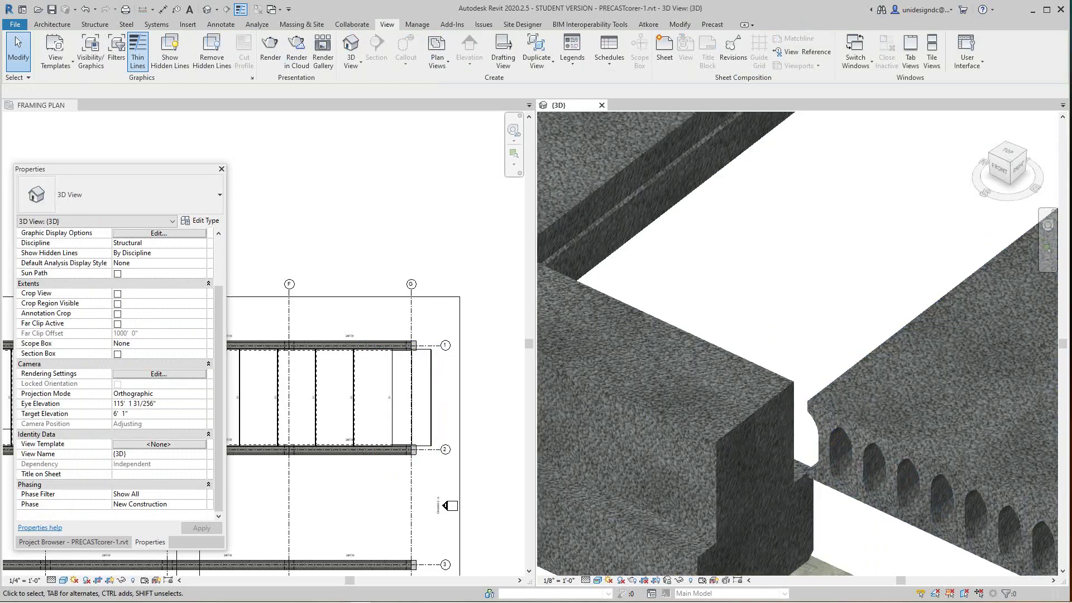
scroll(816, 447, "down", 5)
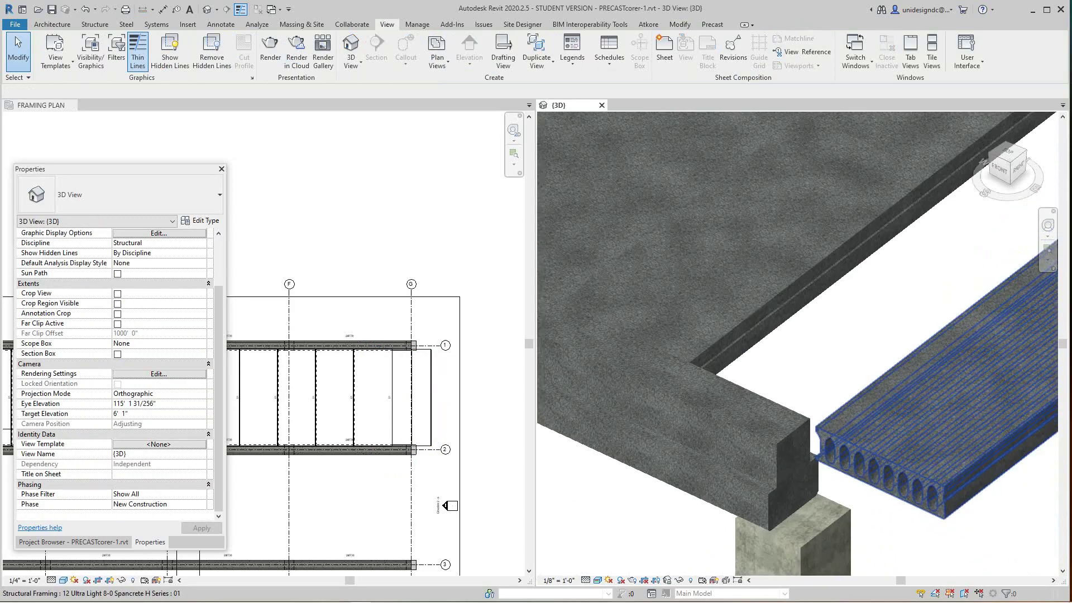
scroll(850, 441, "down", 6)
middle_click_drag(850, 442, 850, 441)
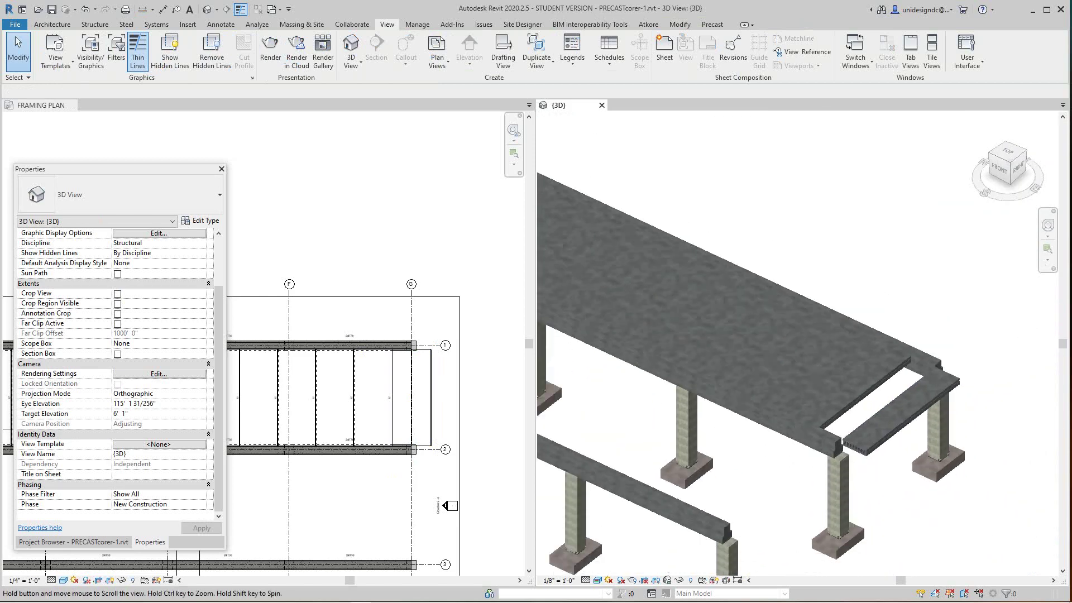
left_click(475, 397)
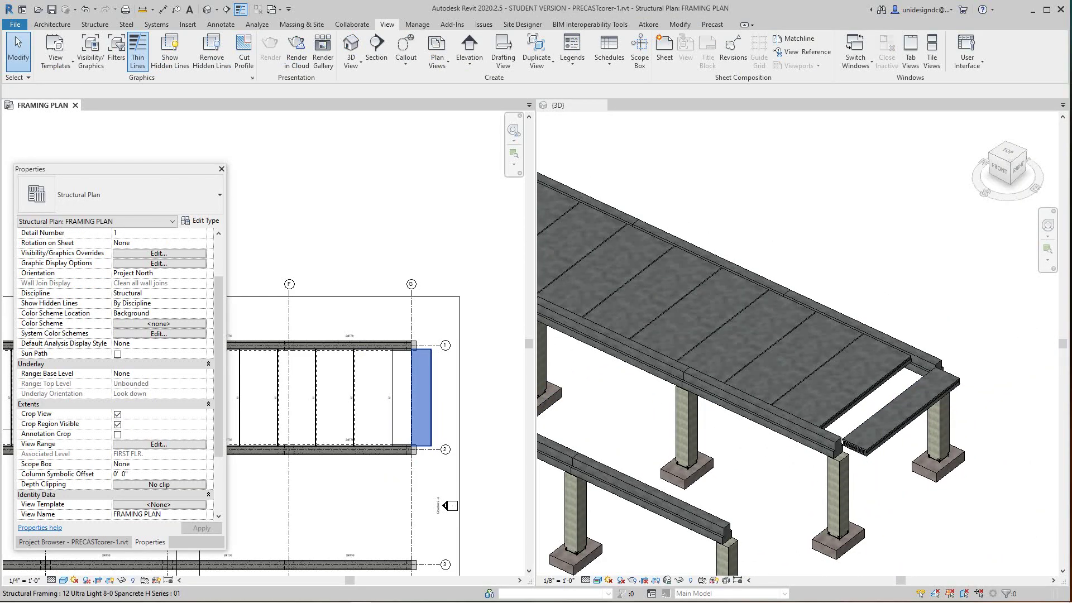
left_click(422, 397)
scroll(391, 385, "up", 3)
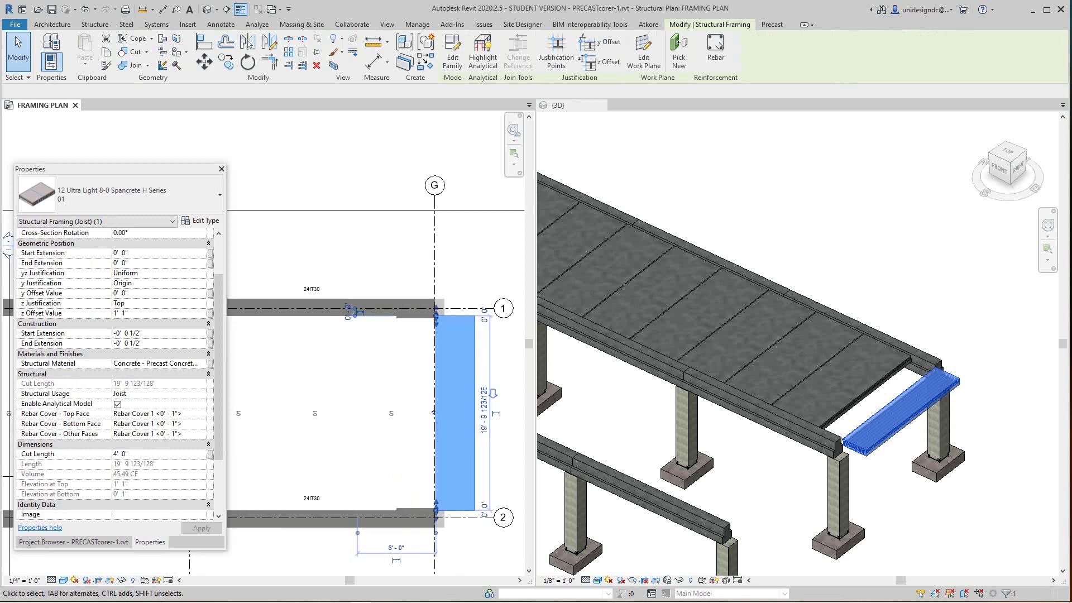
scroll(299, 225, "up", 1)
left_click(204, 62)
scroll(472, 494, "up", 2)
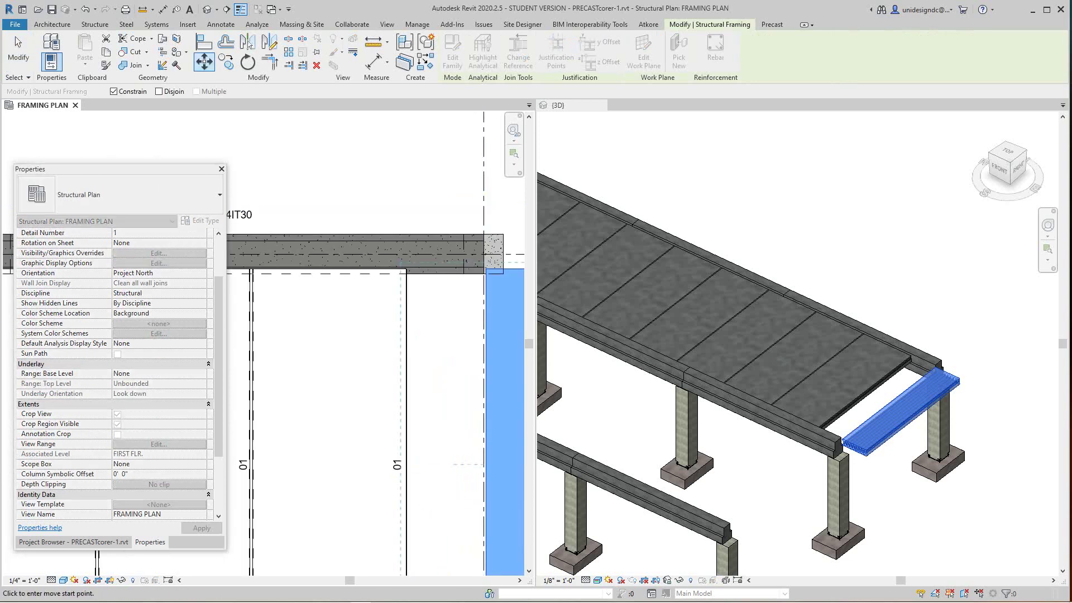
left_click(247, 42)
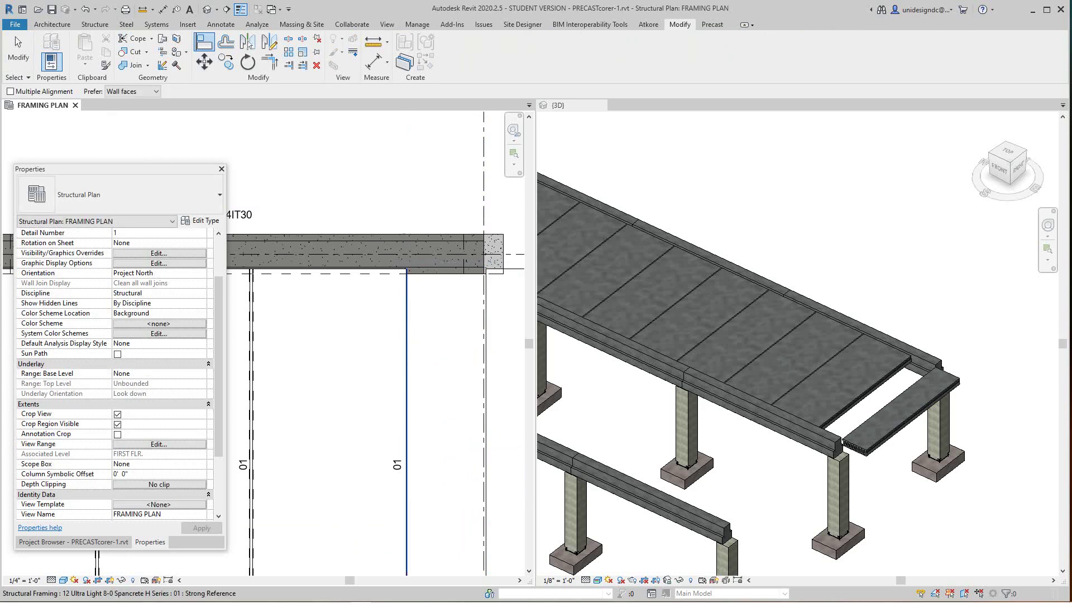
left_click(407, 478)
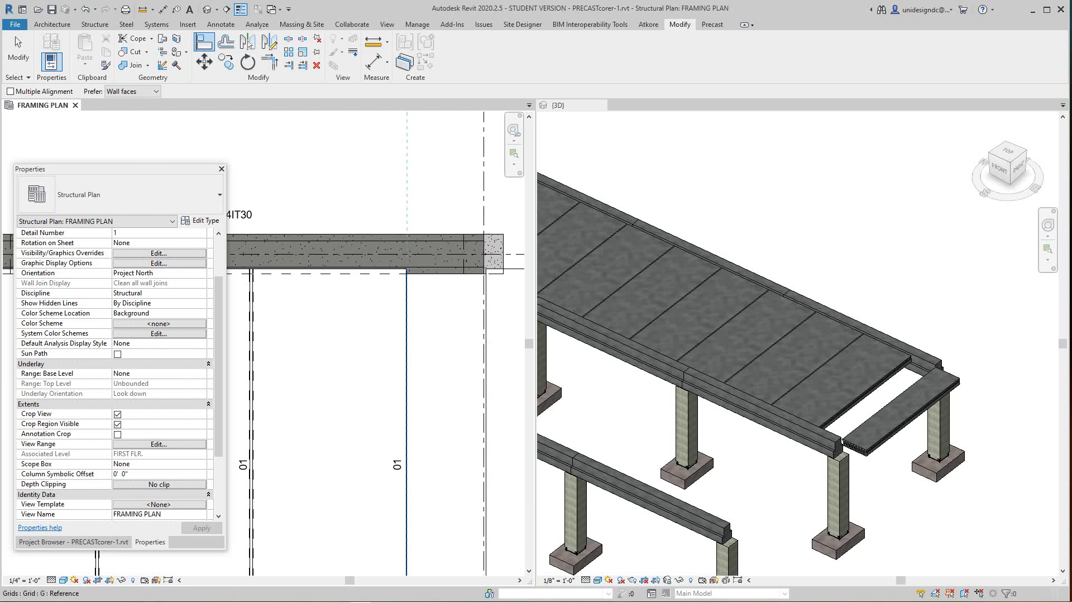
scroll(492, 485, "up", 1)
right_click(441, 278)
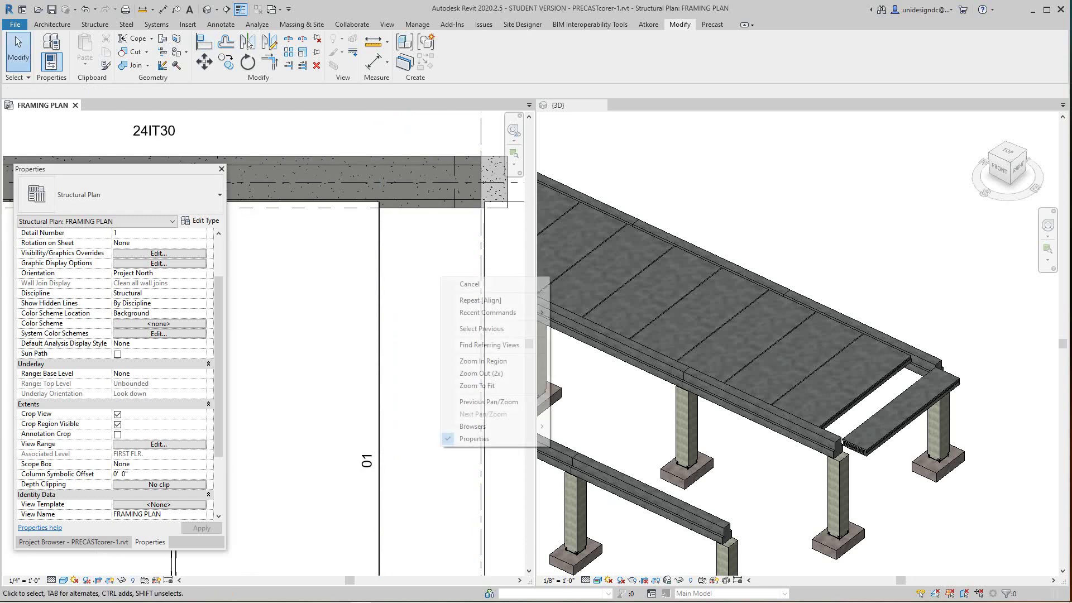
left_click(469, 283)
- Move the 4' end plank about 4' horizontally so it butts against the edge of the neighbouring full-width plank
scroll(447, 336, "down", 3)
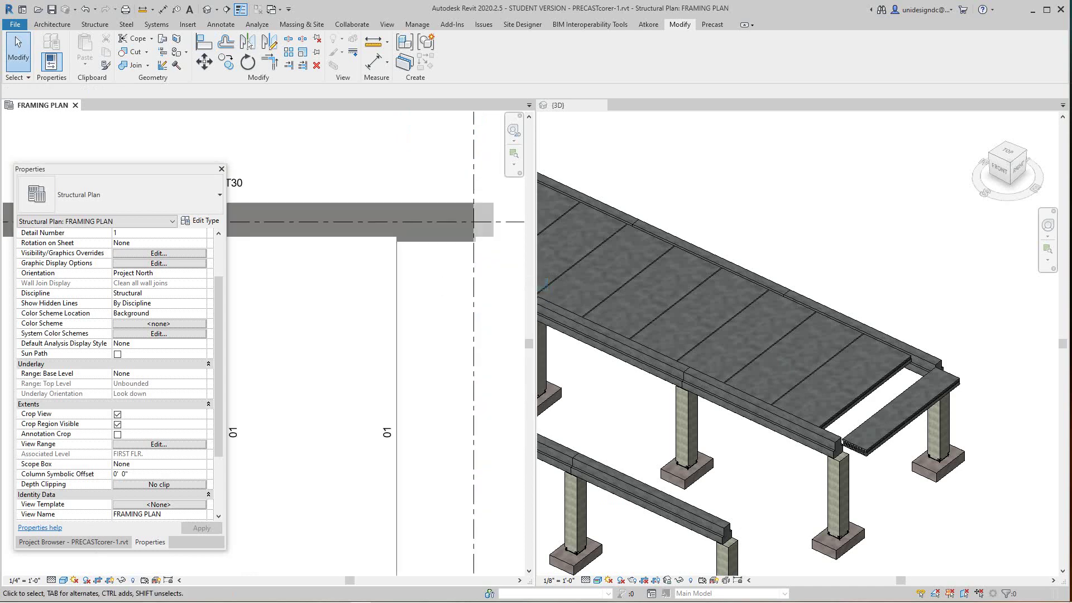
middle_click_drag(446, 338, 394, 343)
scroll(394, 361, "down", 1)
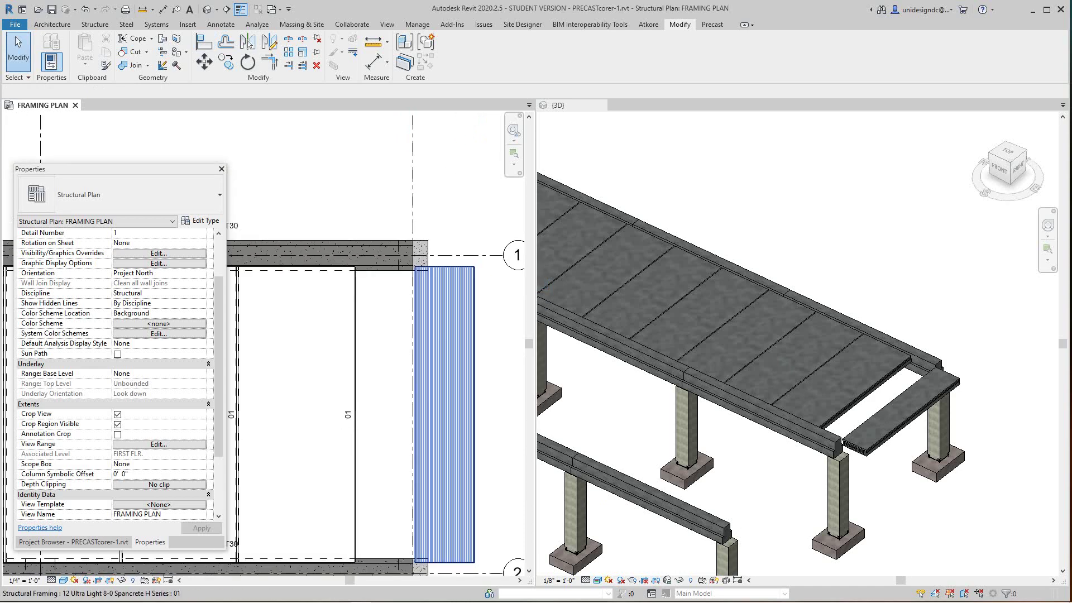
left_click(439, 412)
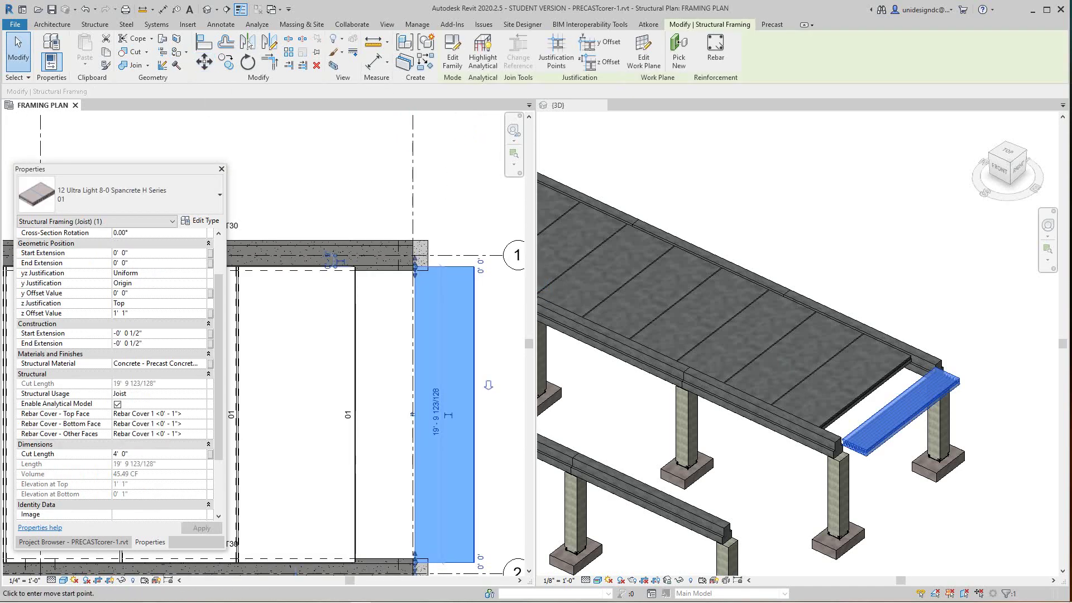
key("m")
key("v")
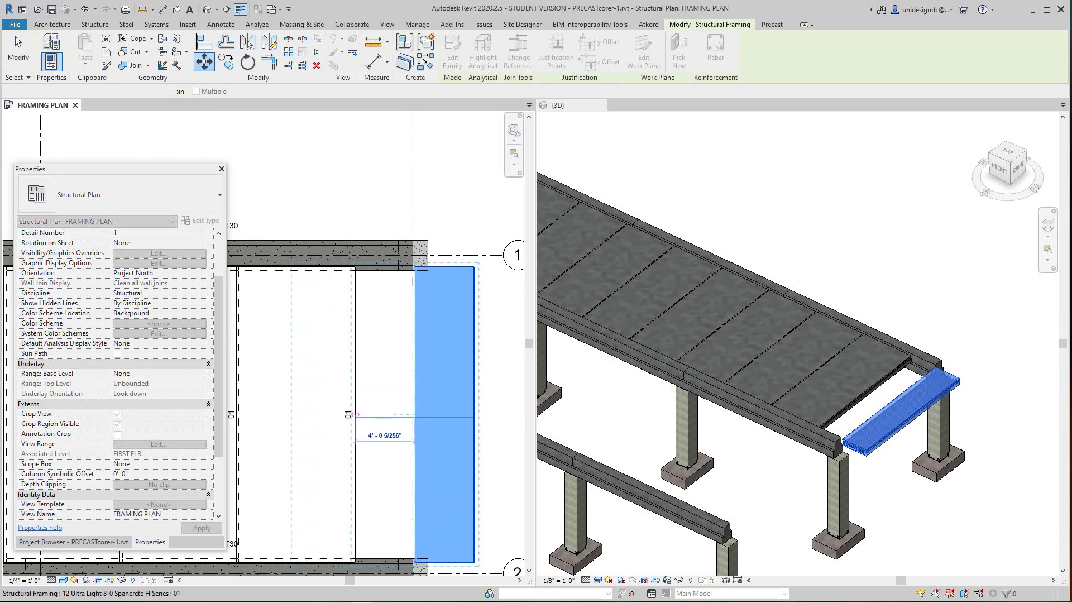
left_click(353, 415)
key("Escape")
- Examine the closed deck end at grid G in the framing plan and the 3D view
scroll(460, 412, "down", 2)
scroll(460, 385, "down", 2)
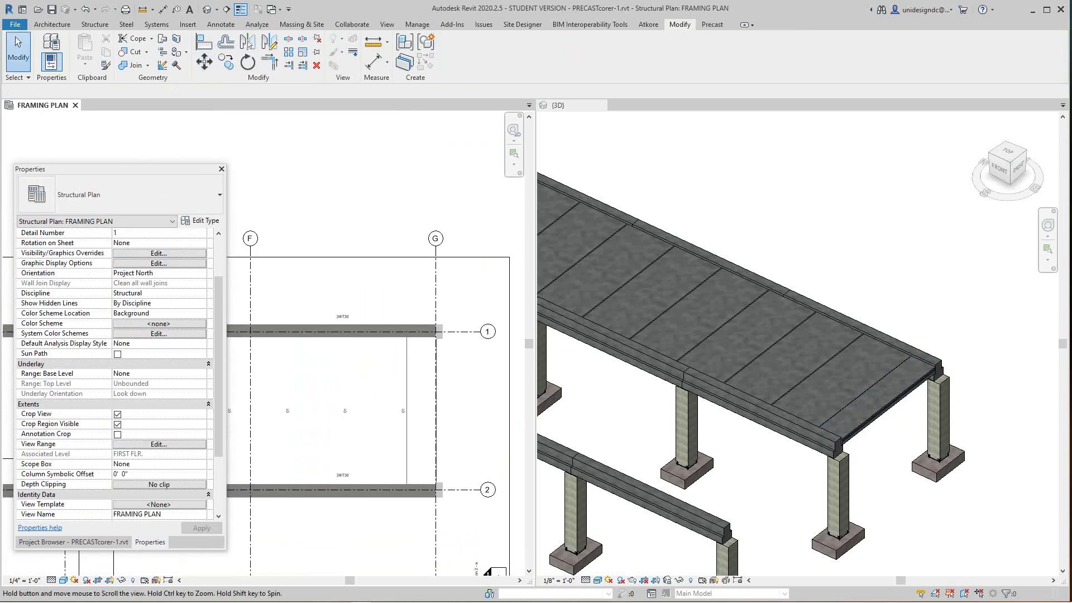
scroll(430, 399, "down", 4)
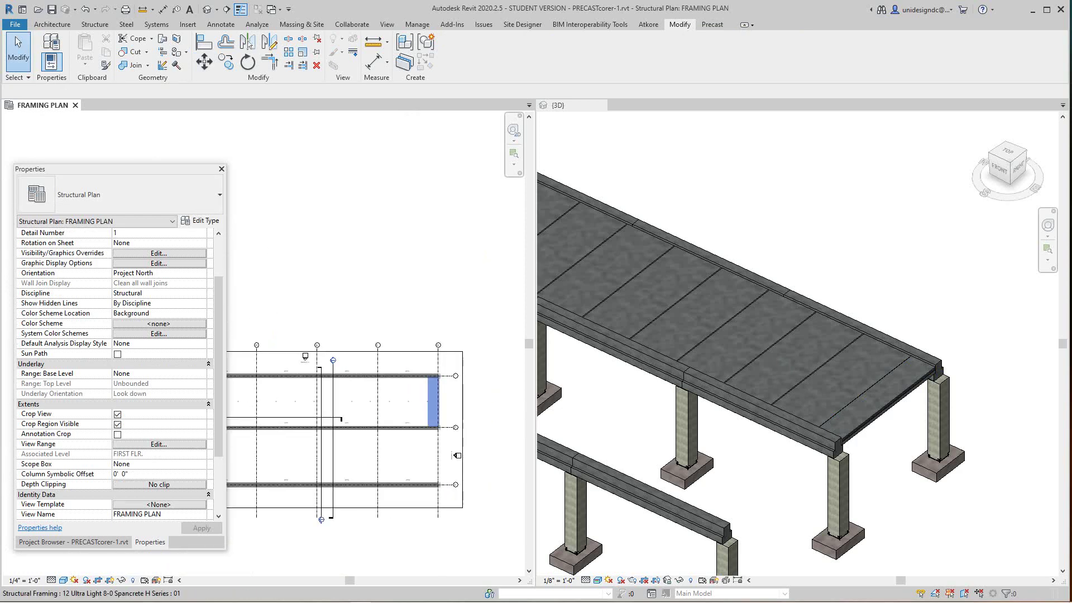
scroll(857, 411, "up", 4)
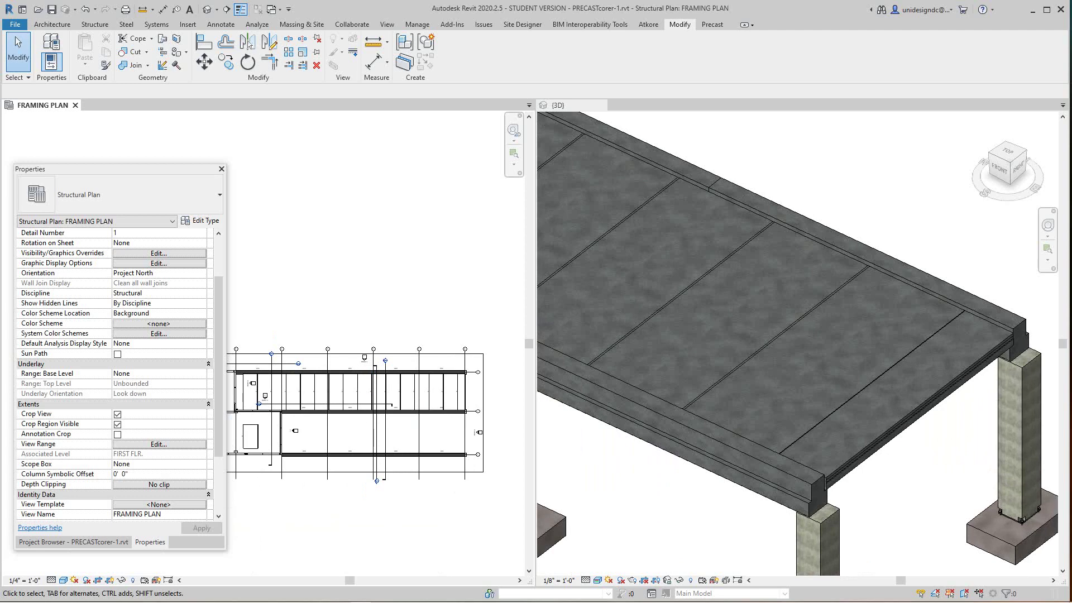
scroll(797, 279, "down", 2)
scroll(815, 321, "up", 4)
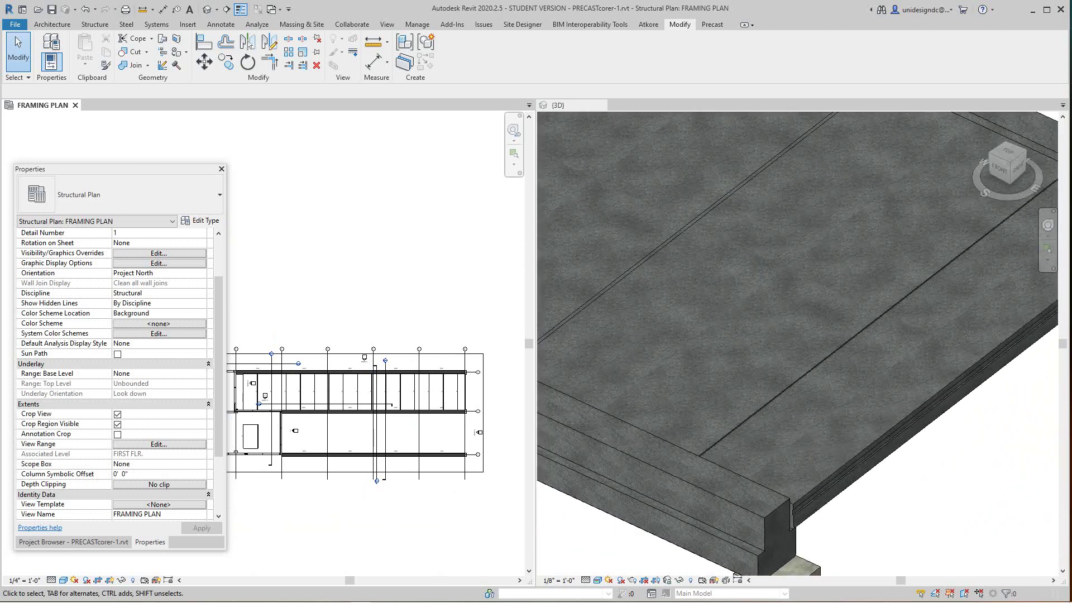
scroll(748, 357, "down", 2)
scroll(799, 344, "down", 6)
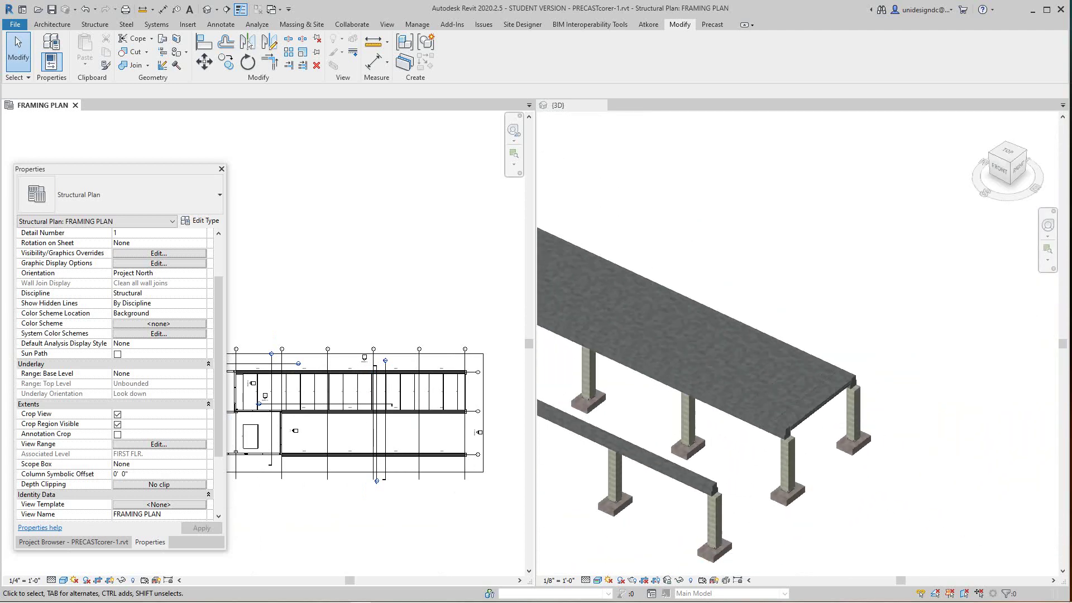
left_click(799, 343)
scroll(792, 425, "down", 2)
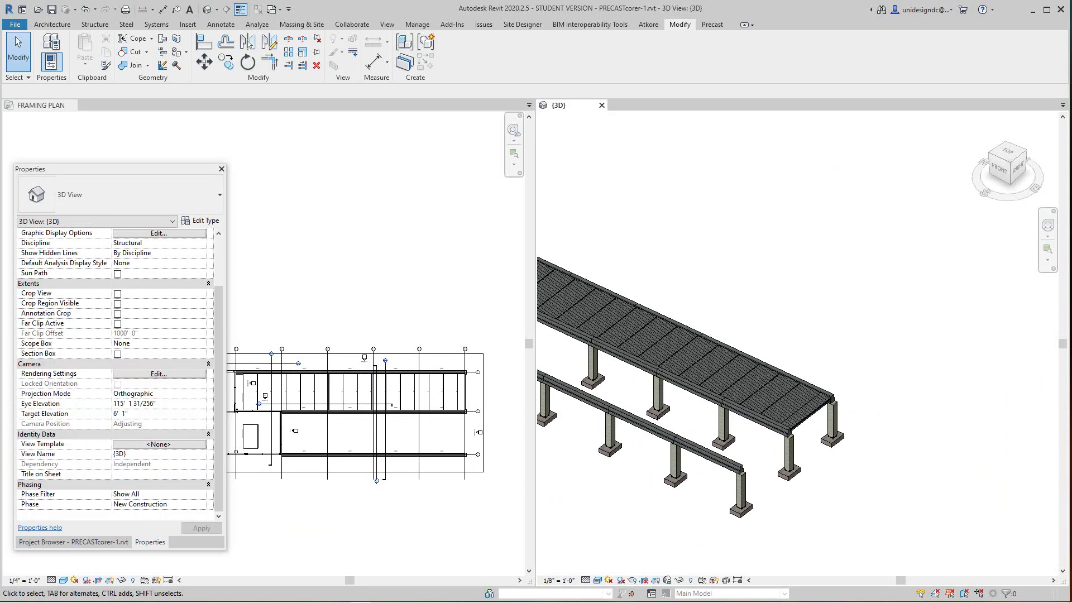
scroll(444, 440, "up", 3)
scroll(432, 435, "down", 3)
scroll(420, 429, "up", 1)
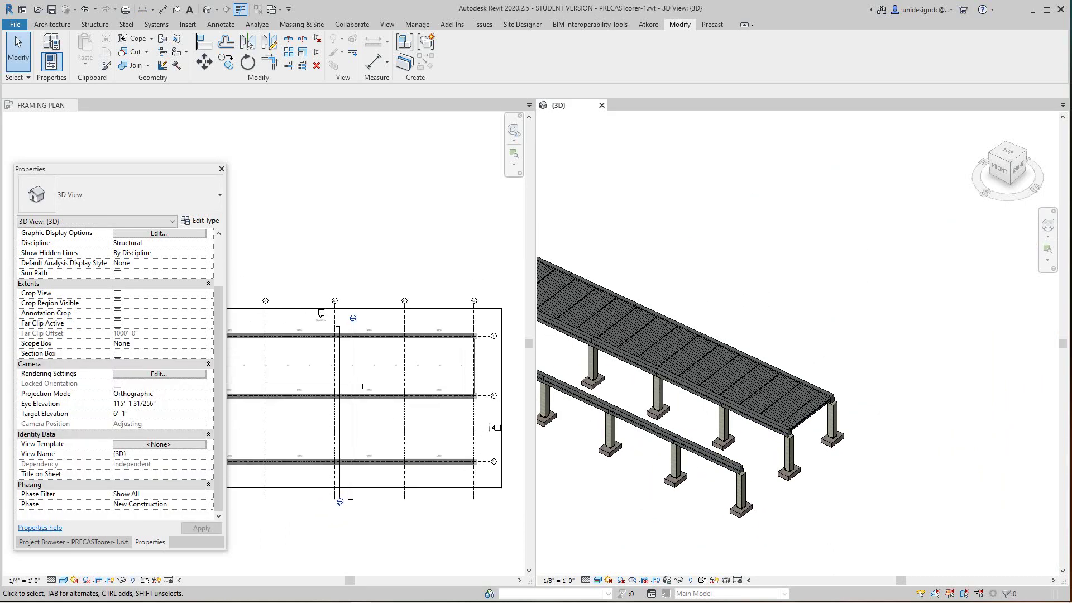
- Start sketching a new structural beam system in the framing plan, at the girder end beside the wall on grid 2
left_click(421, 430)
scroll(431, 434, "down", 2)
middle_click_drag(431, 434, 446, 412)
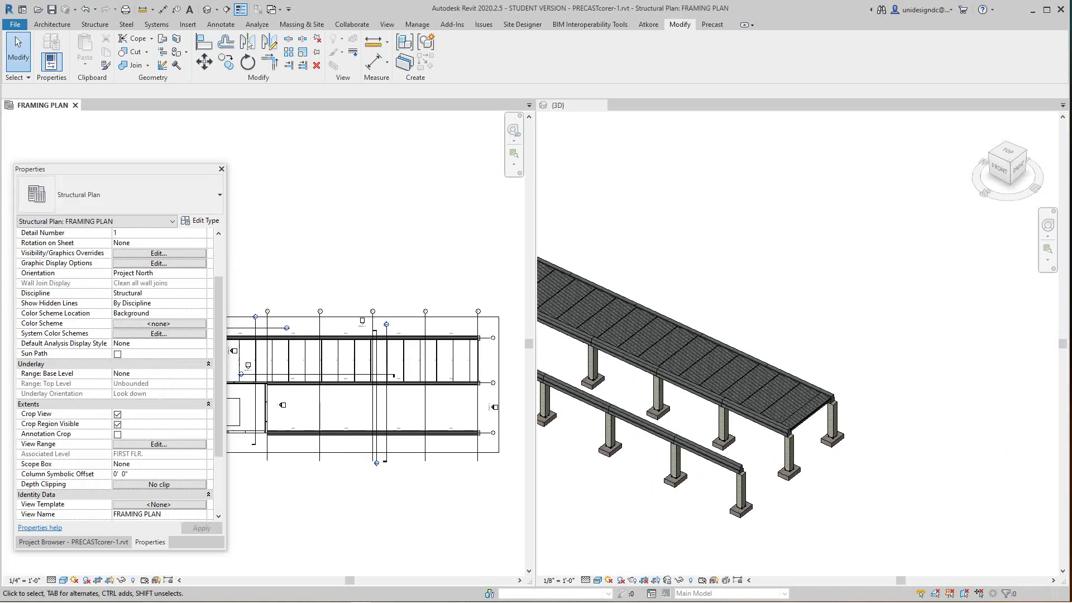
scroll(362, 408, "up", 5)
middle_click_drag(361, 408, 427, 377)
scroll(427, 378, "down", 1)
scroll(348, 368, "up", 5)
middle_click_drag(348, 368, 500, 355)
scroll(286, 259, "up", 4)
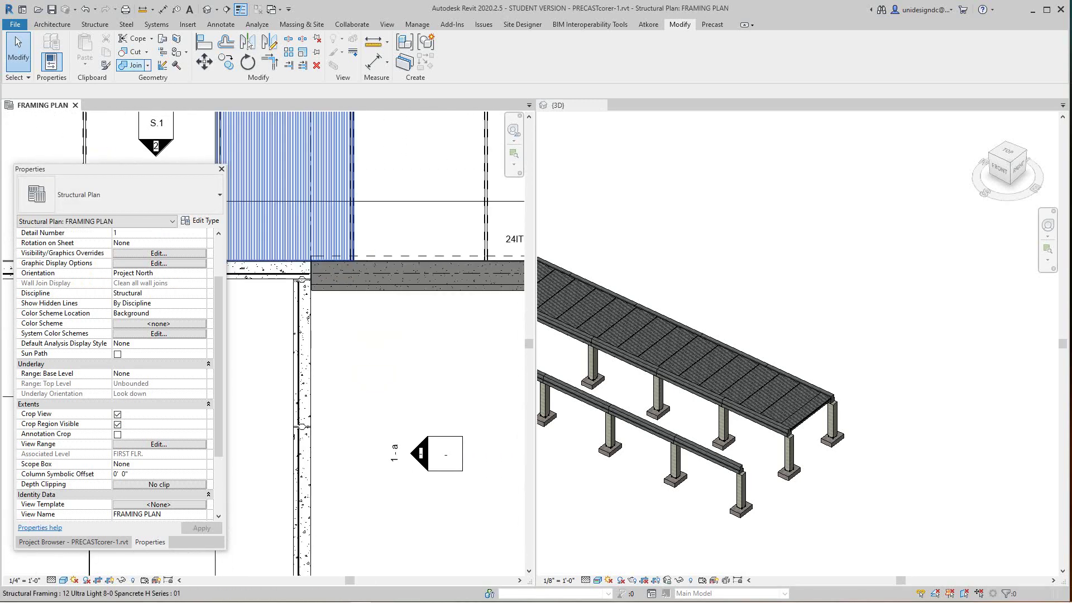
left_click(156, 24)
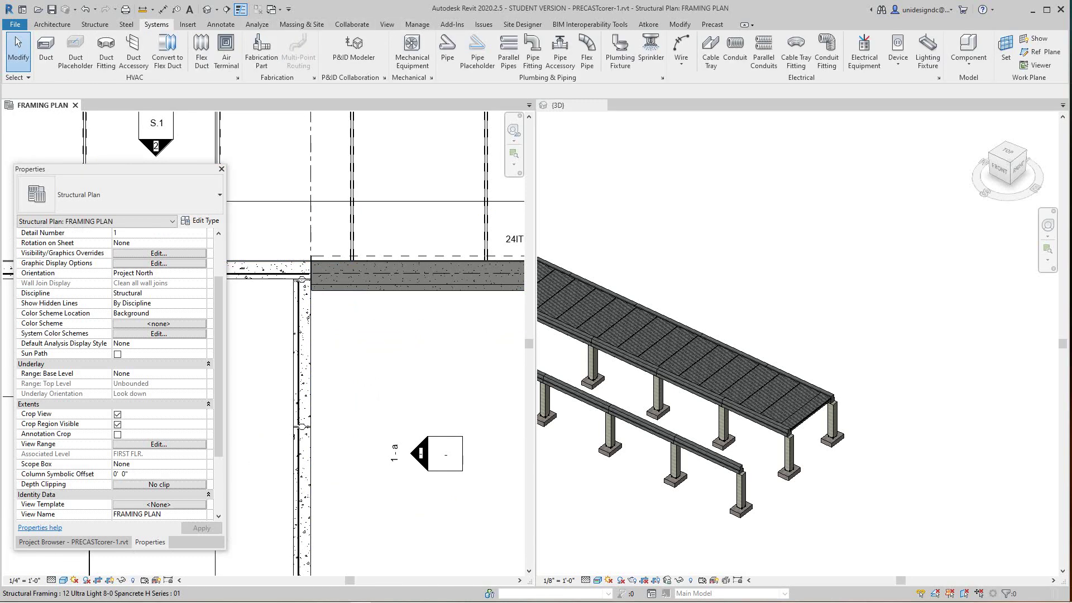
left_click(126, 24)
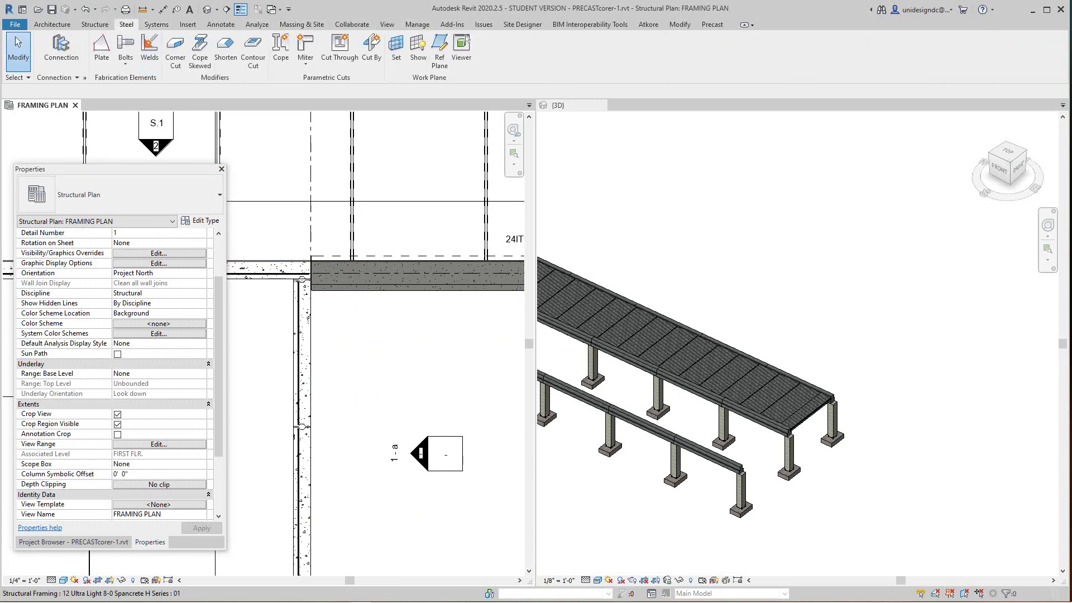
left_click(95, 24)
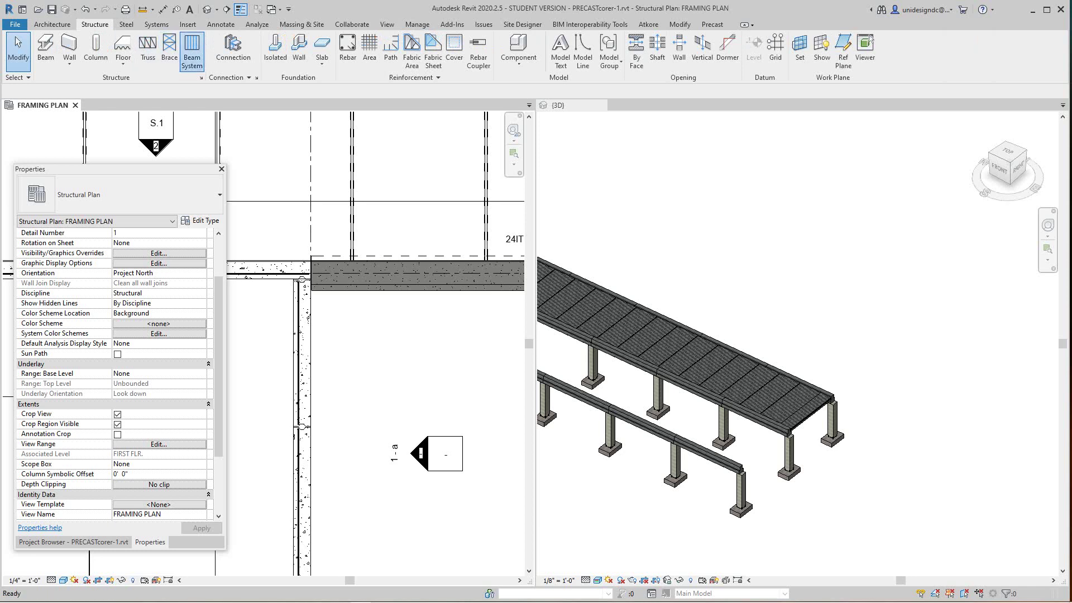
left_click(192, 51)
left_click(404, 56)
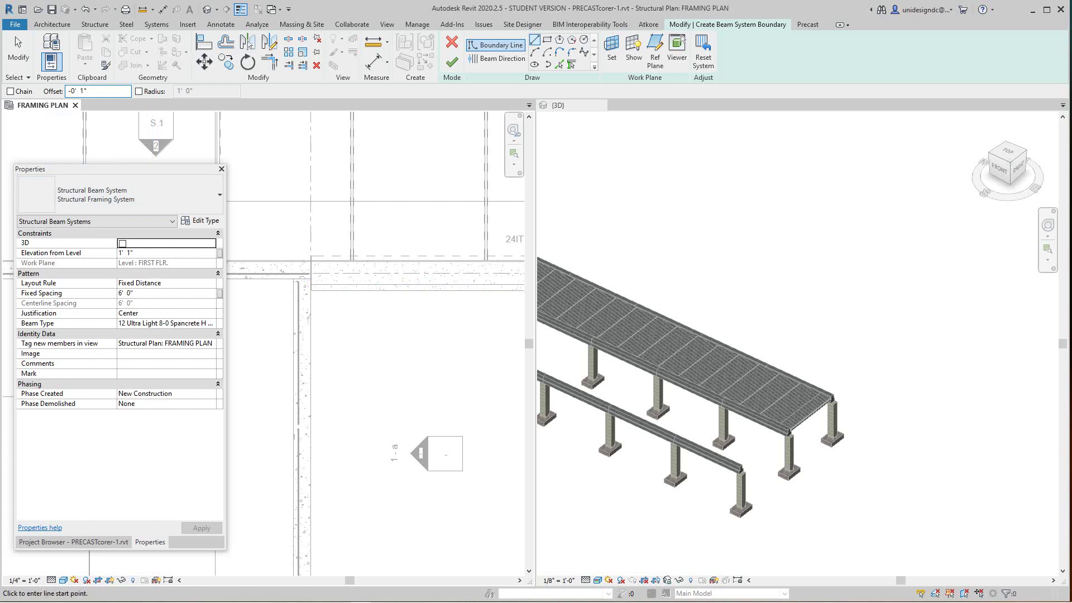
scroll(360, 305, "up", 1)
mouse_move(360, 305)
middle_mouse_down()
mouse_move(383, 339)
mouse_move(360, 305)
mouse_move(484, 360)
middle_mouse_up()
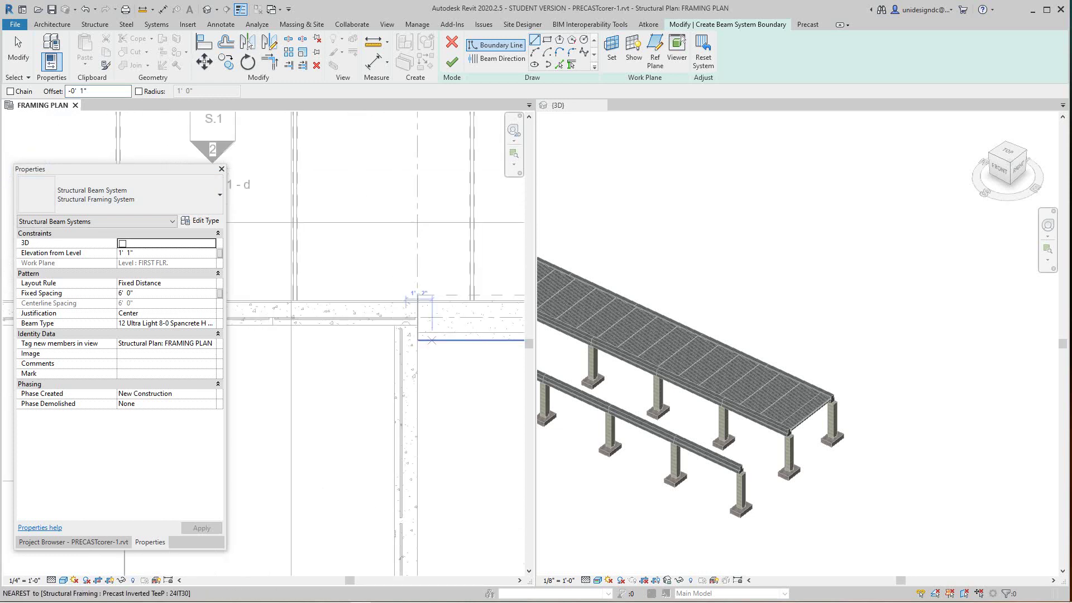
scroll(430, 340, "up", 1)
left_click(412, 326)
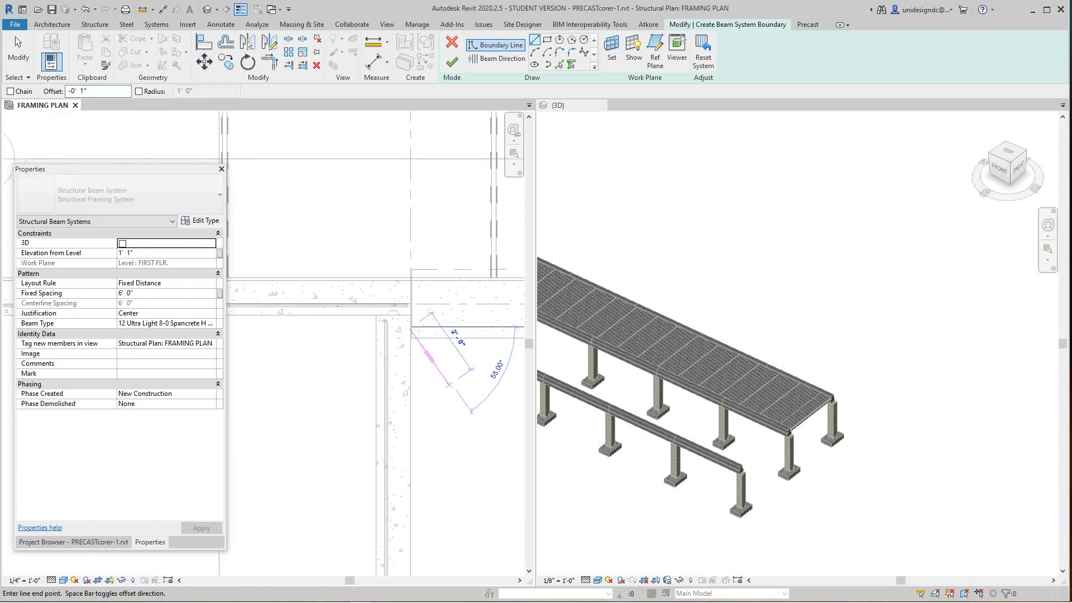
key("Escape")
key("Escape")
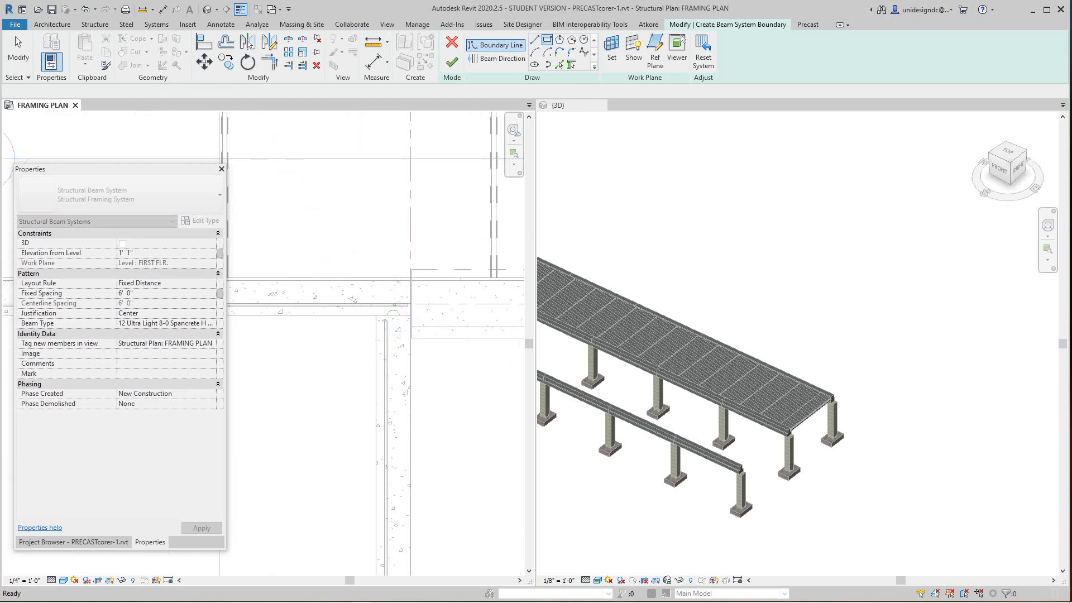
- Draw a rectangular boundary with a -0' 1" offset from the grid 2 girder's wall end to the grid 3 girder at grid G
scroll(423, 327, "up", 2)
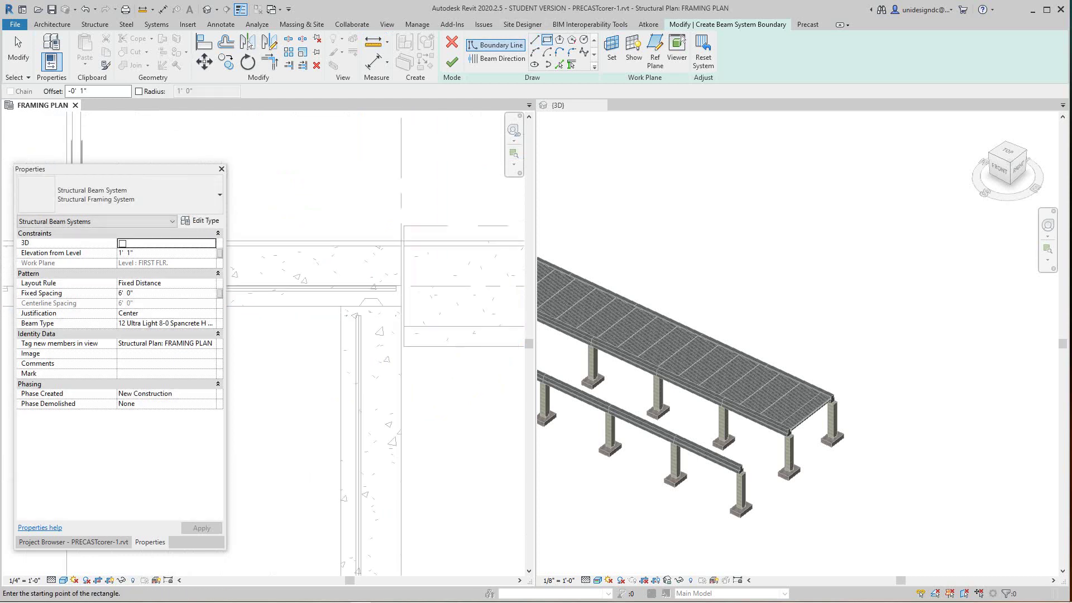
left_click(404, 326)
scroll(419, 376, "down", 8)
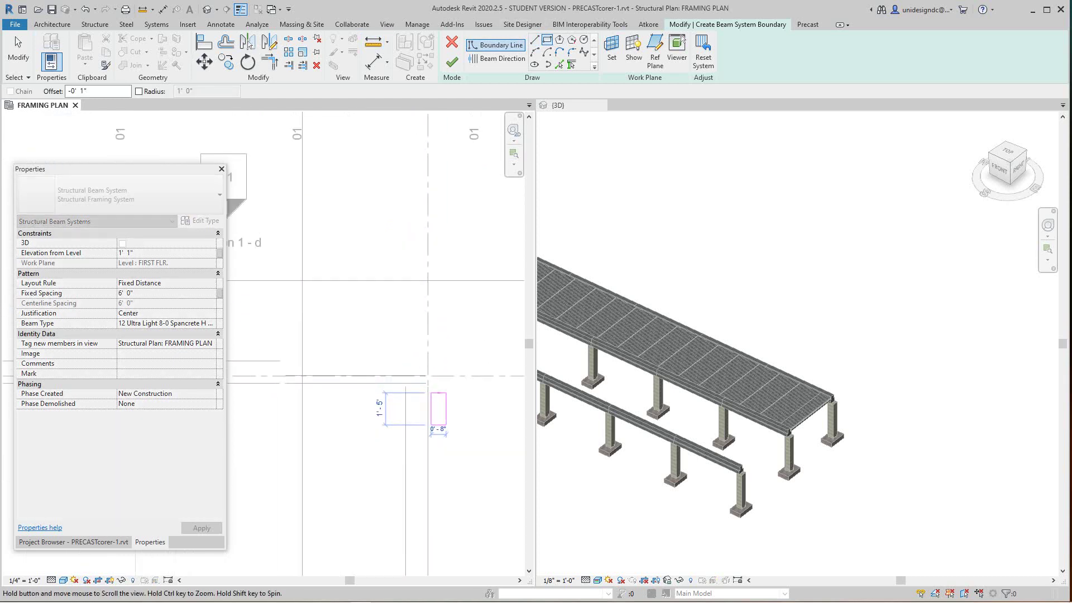
scroll(336, 363, "down", 4)
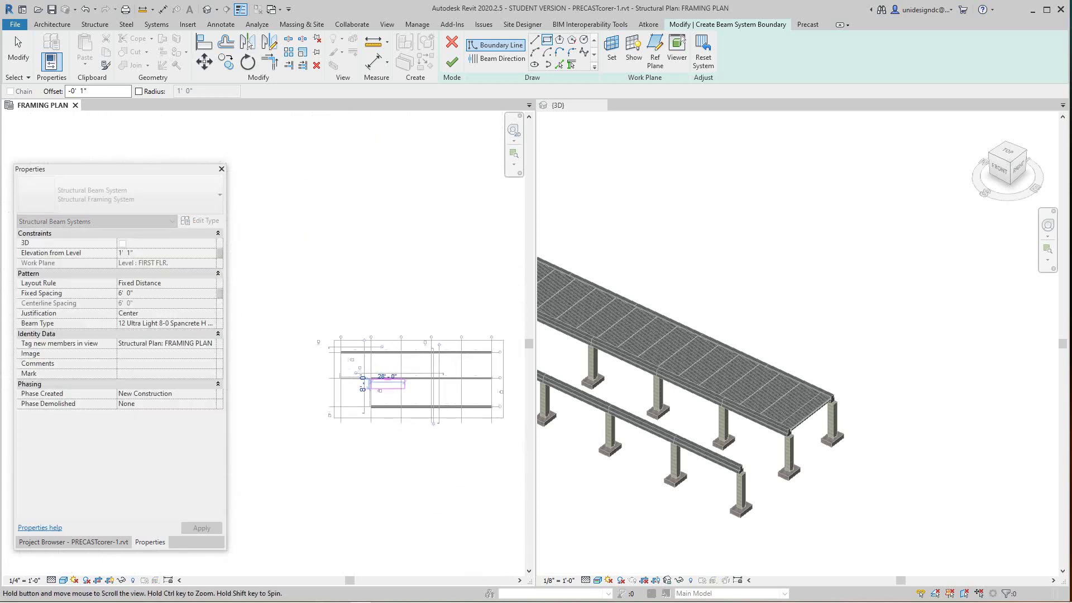
scroll(447, 419, "up", 5)
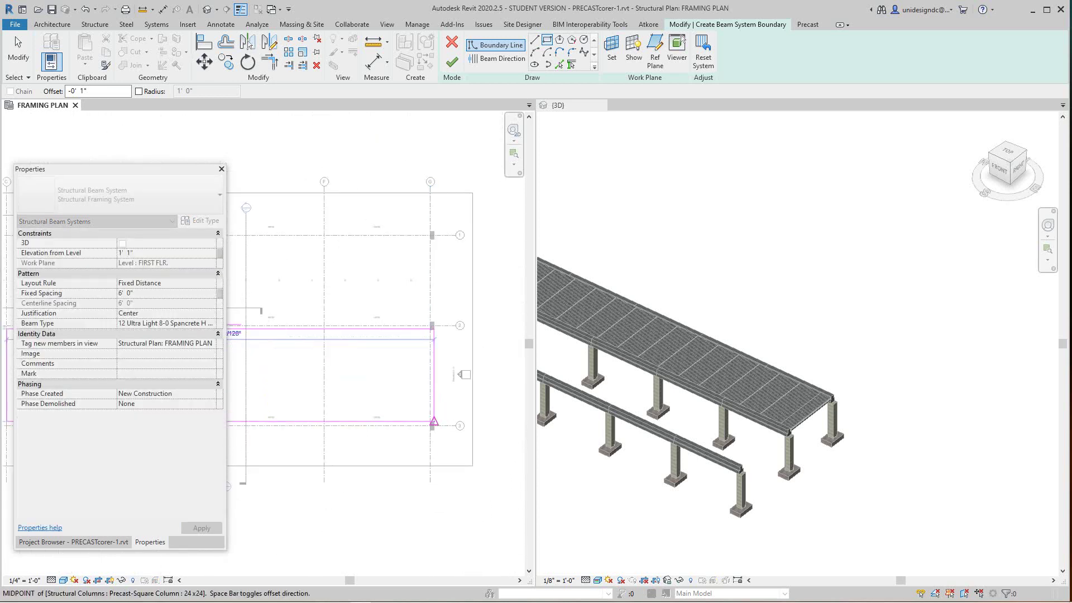
scroll(408, 438, "up", 4)
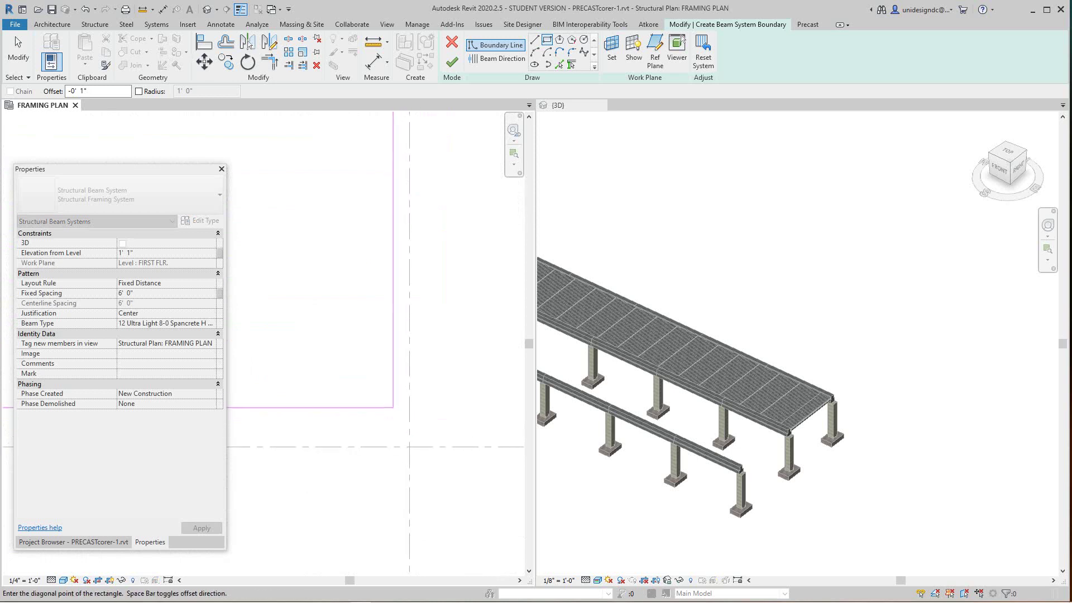
scroll(409, 438, "down", 2)
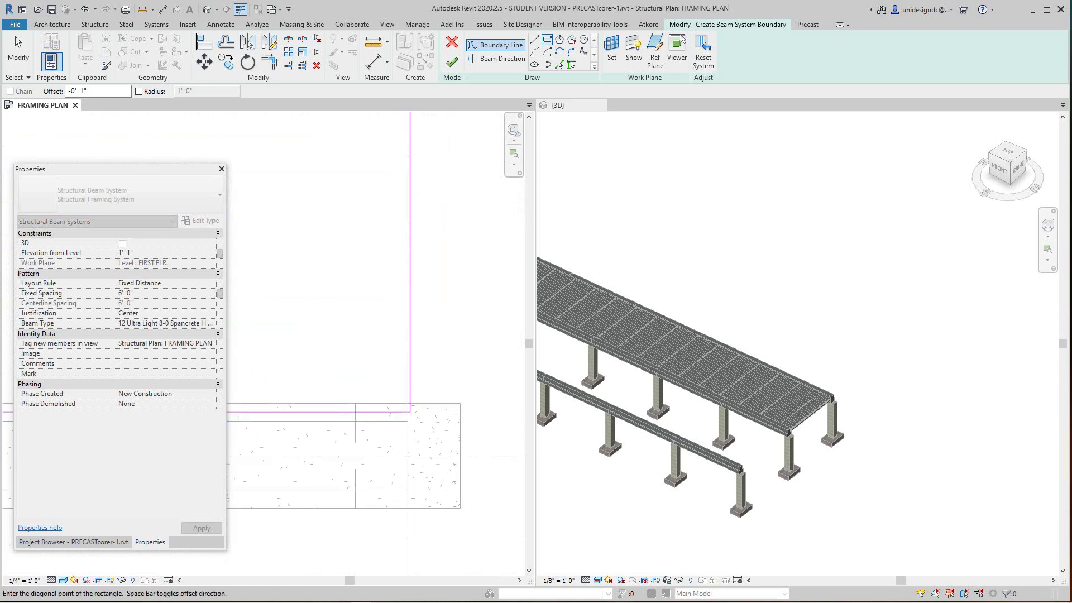
left_click(408, 421)
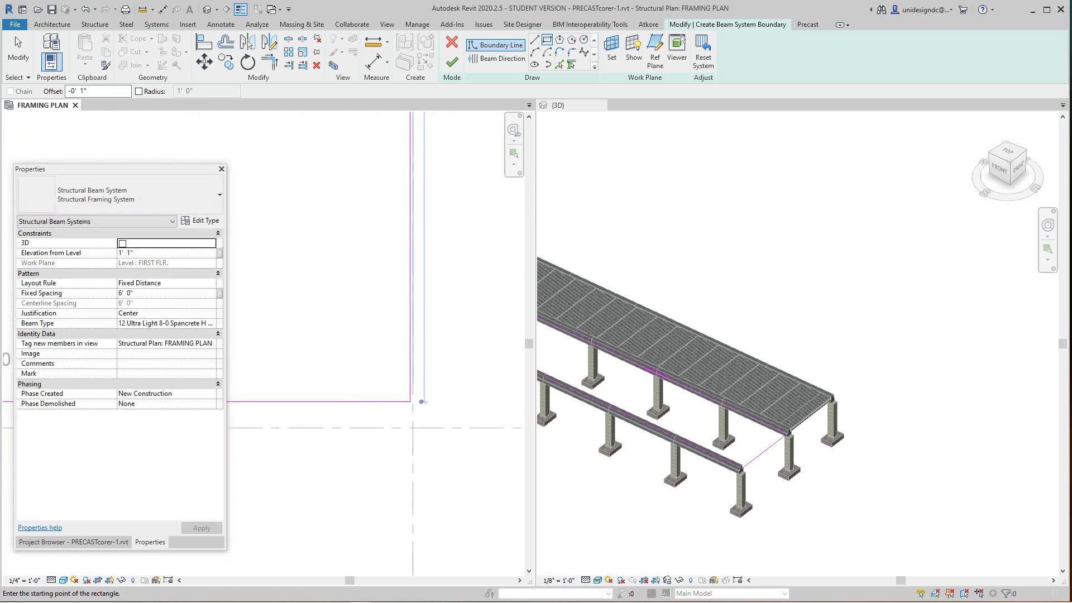
scroll(418, 332, "down", 3)
scroll(432, 334, "down", 5)
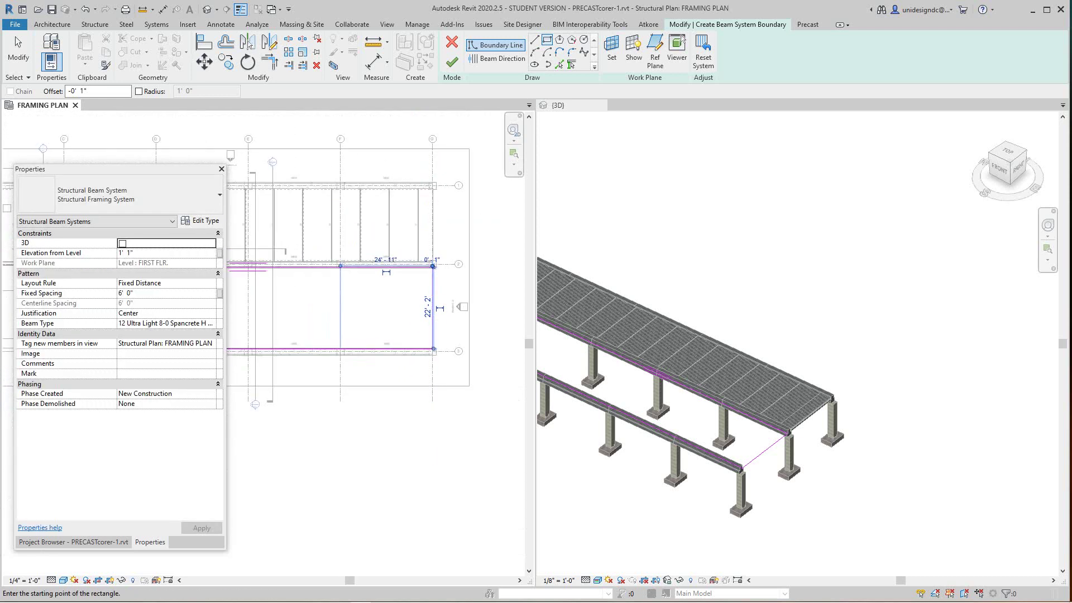
scroll(430, 305, "up", 2)
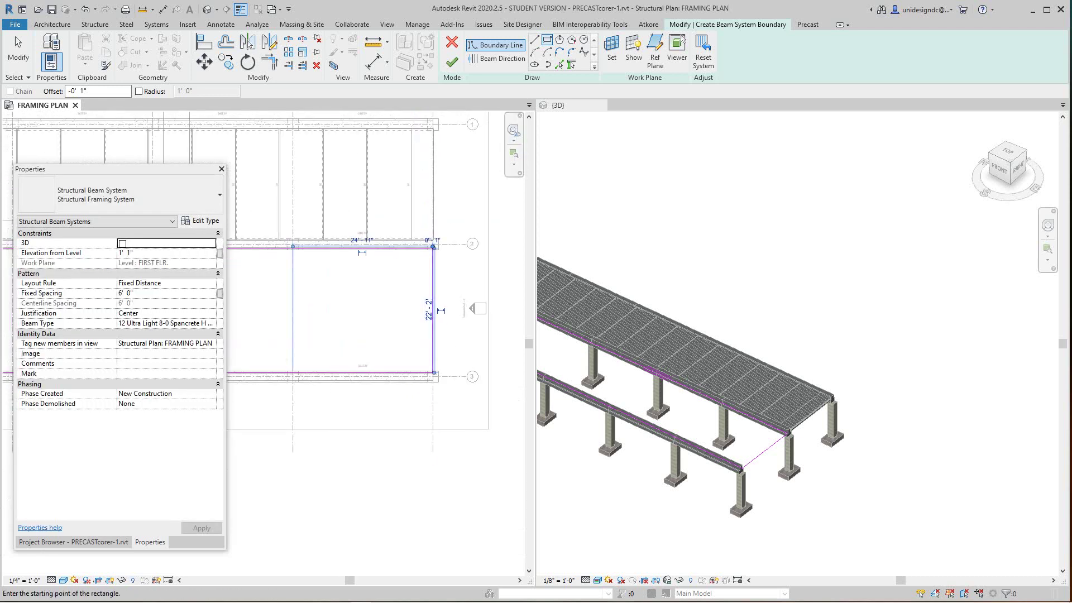
- Set the beam direction parallel to the boundary's short edge at grid G
left_click(497, 58)
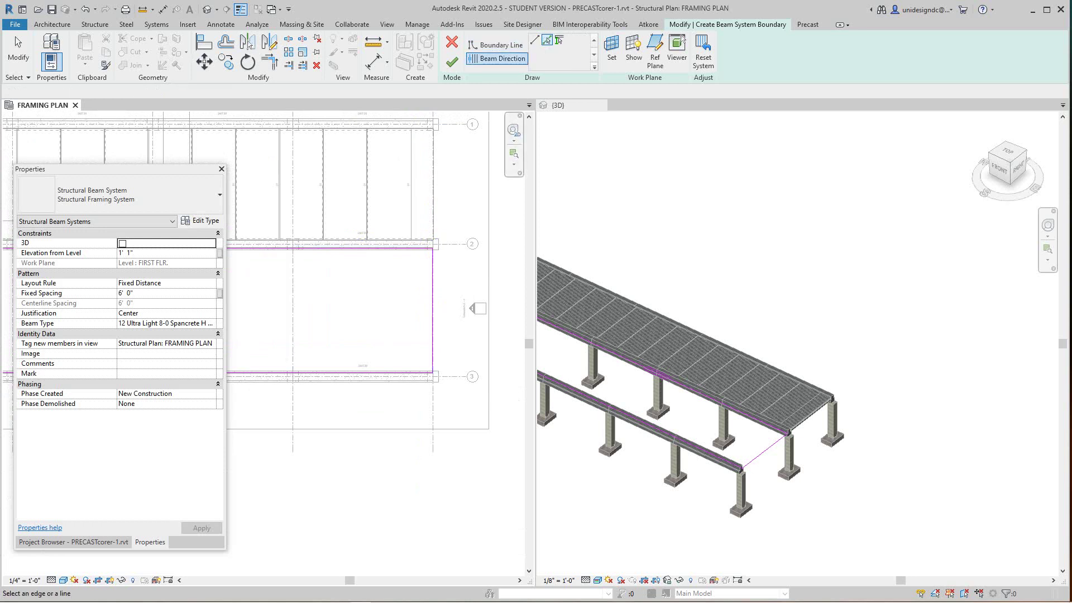
scroll(437, 281, "up", 2)
left_click(430, 282)
scroll(466, 342, "down", 7)
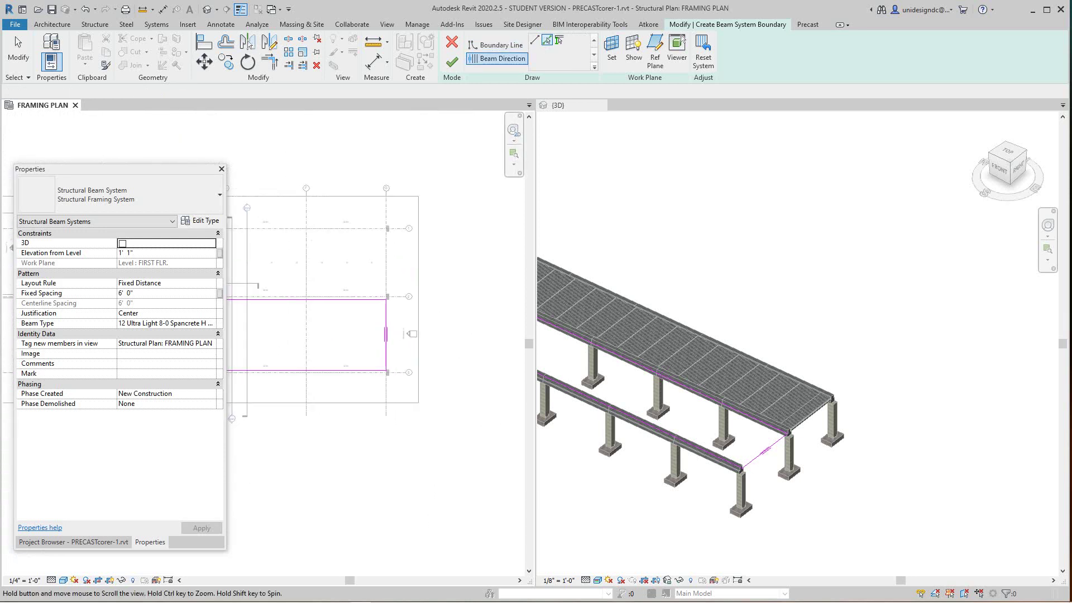
scroll(406, 259, "down", 2)
middle_click_drag(406, 259, 456, 302)
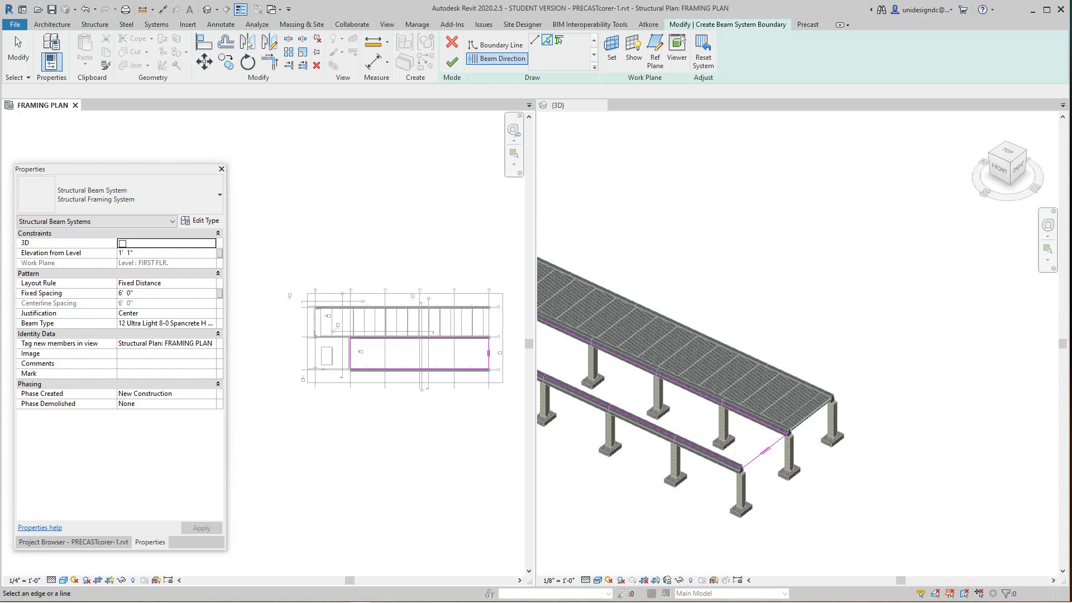
- Set the beam system's Fixed Spacing to 8' 0" and finish the sketch to place the planks
left_click(166, 294)
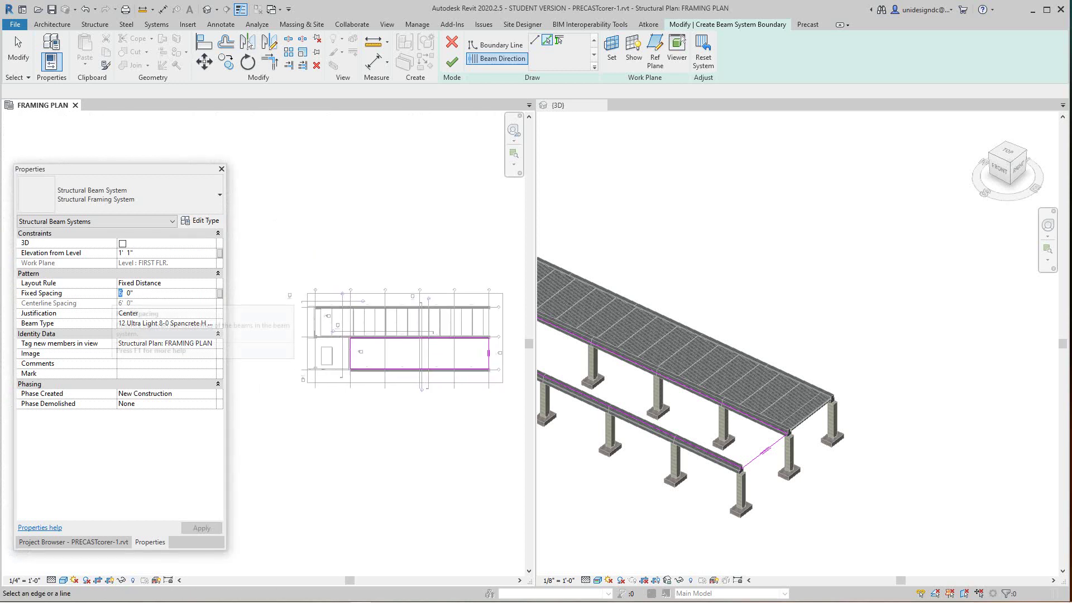
type("8")
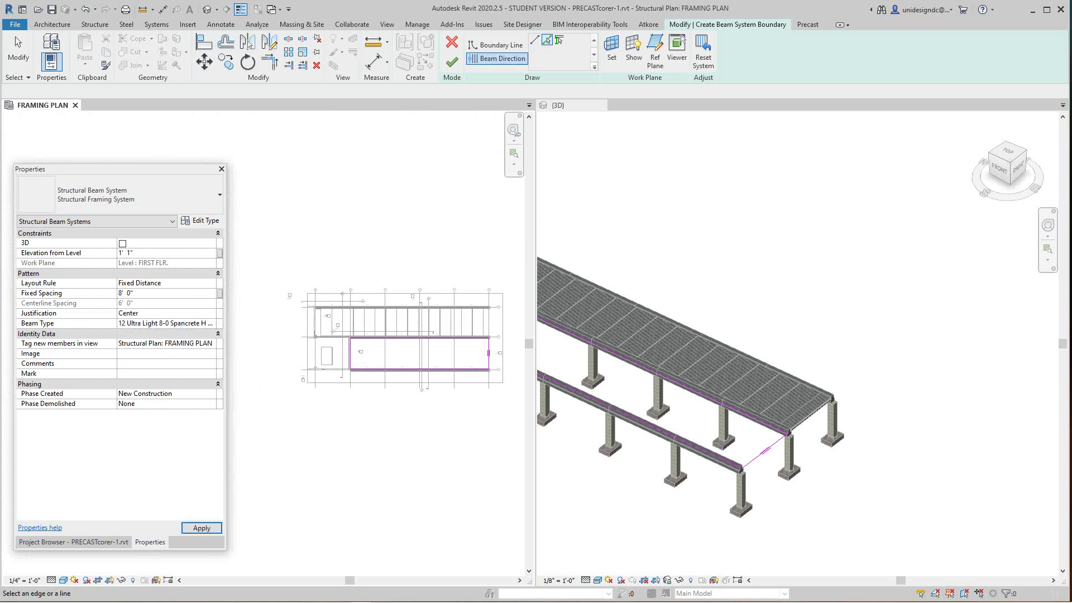
key("Return")
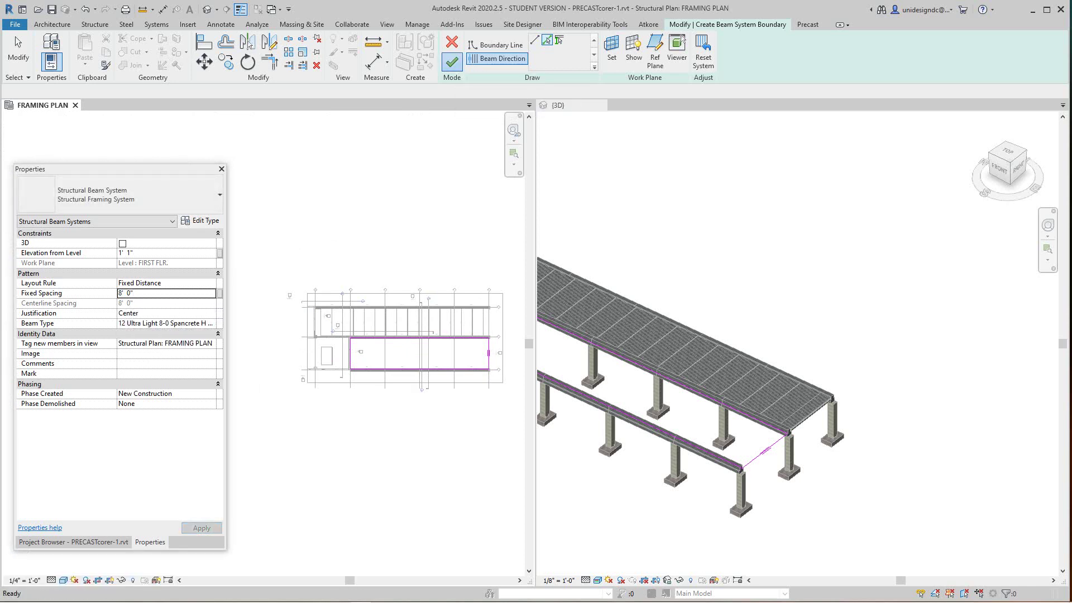
left_click(452, 62)
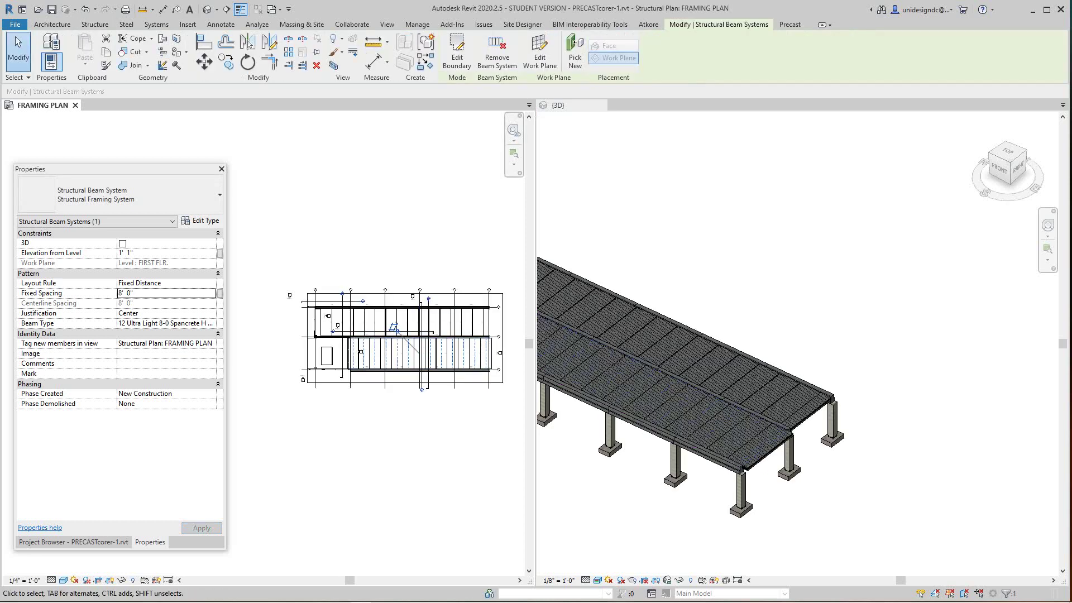
- Examine how the new planks end beside the existing deck at grid G in the 3D view
scroll(809, 467, "up", 3)
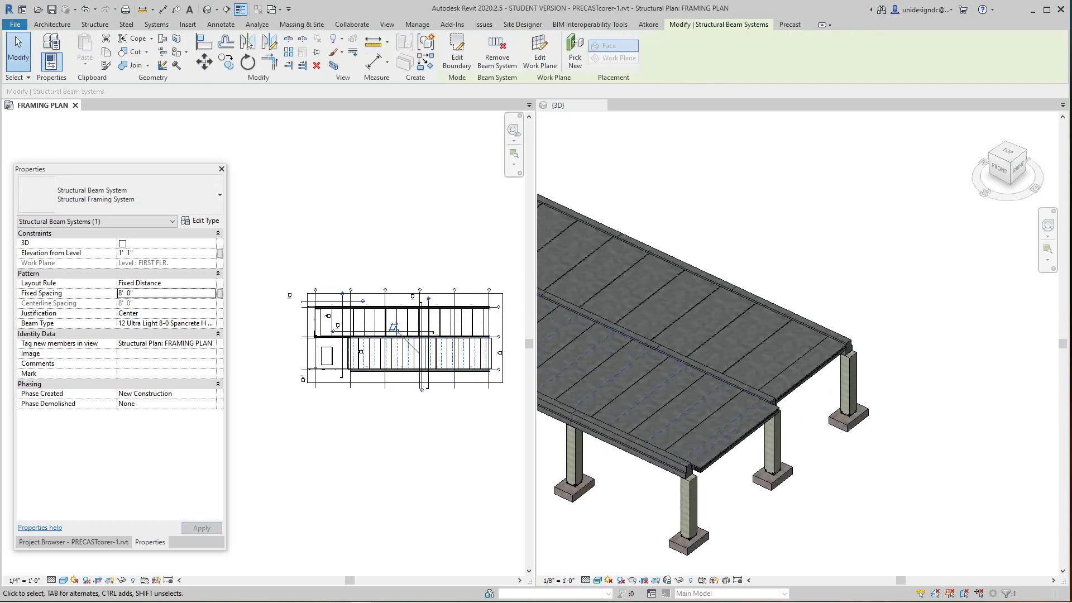
middle_click_drag(781, 478, 871, 471)
scroll(809, 480, "up", 2)
key("Escape")
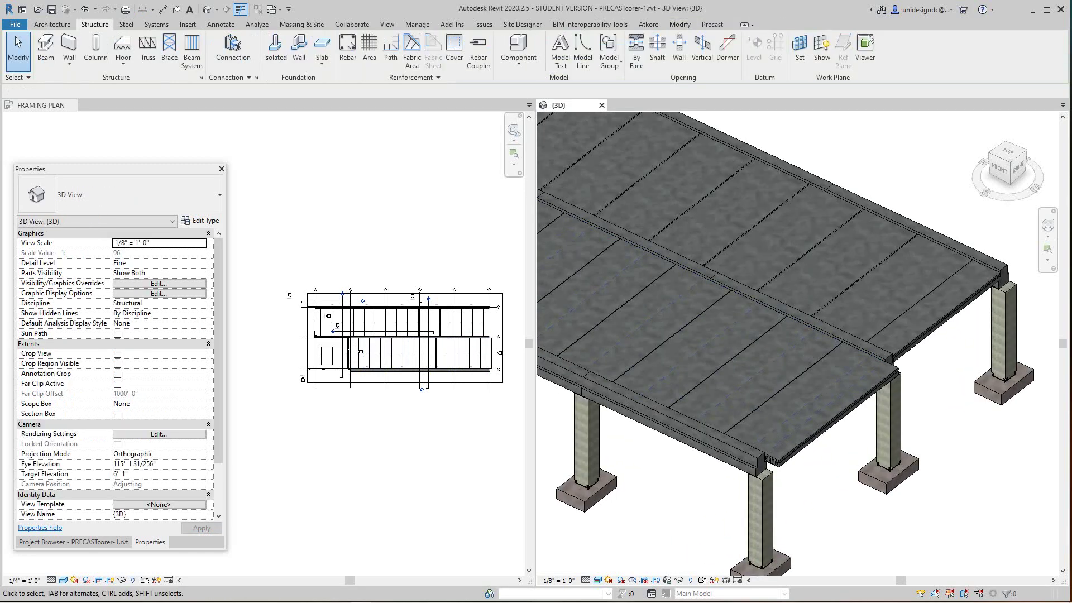
scroll(860, 558, "down", 2)
scroll(860, 559, "up", 3)
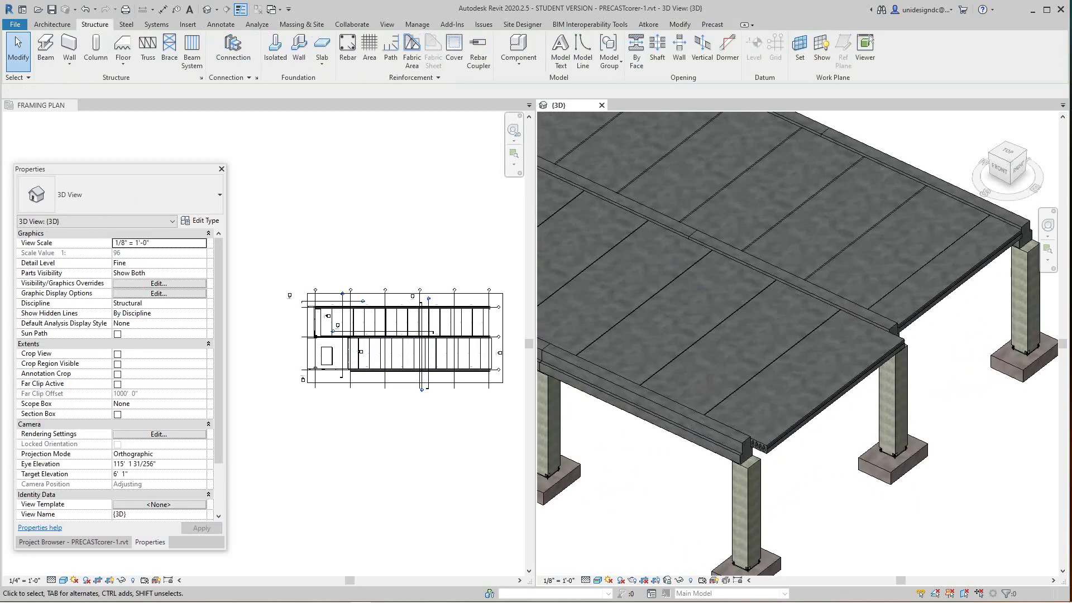
- Examine the last plank's edge relative to grid G between grids 2 and 3 in the framing plan
middle_click_drag(518, 388, 484, 414)
scroll(483, 414, "up", 2)
scroll(440, 389, "up", 3)
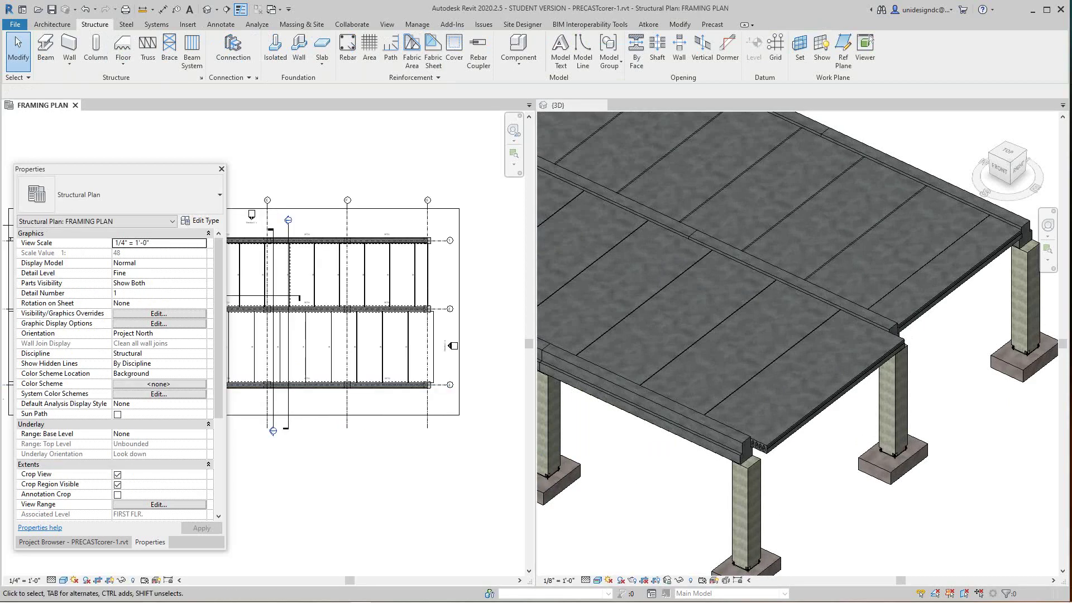
scroll(434, 355, "up", 5)
right_click(434, 356)
left_click(464, 363)
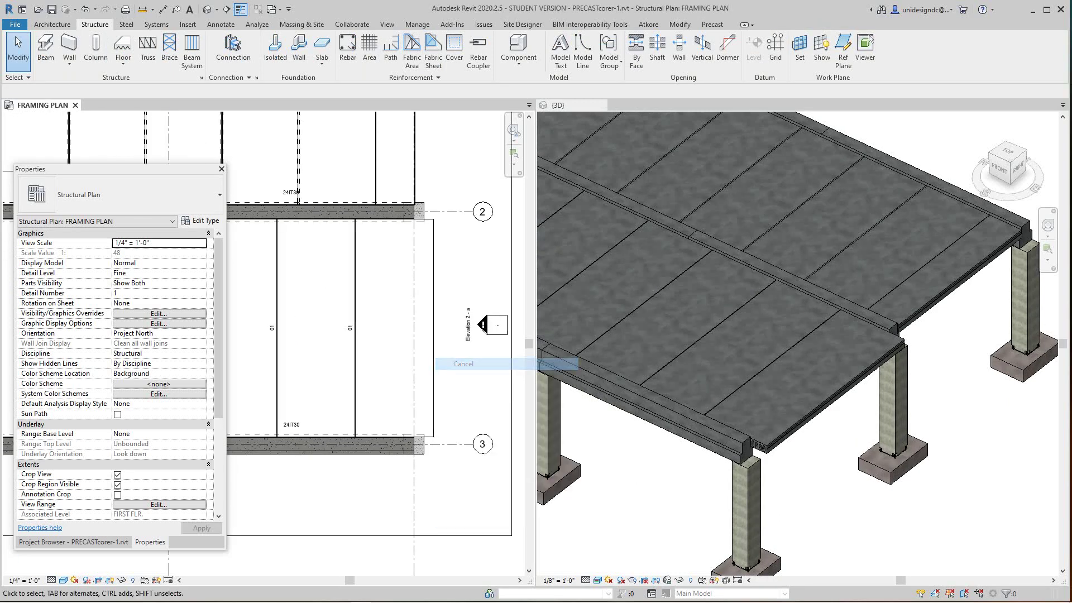
scroll(428, 361, "up", 1)
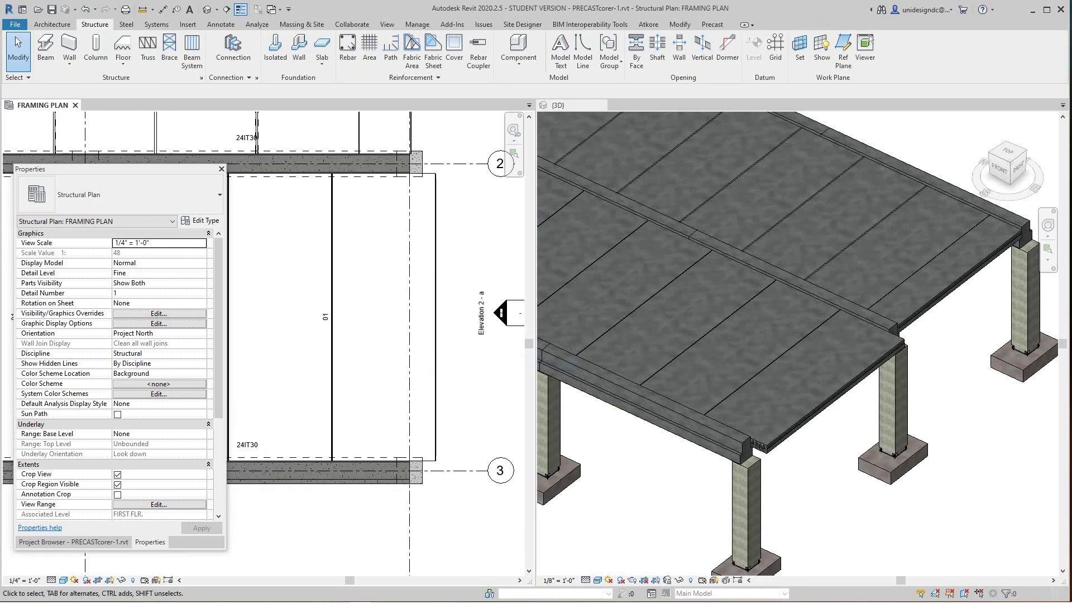
key("ctrl+Tab")
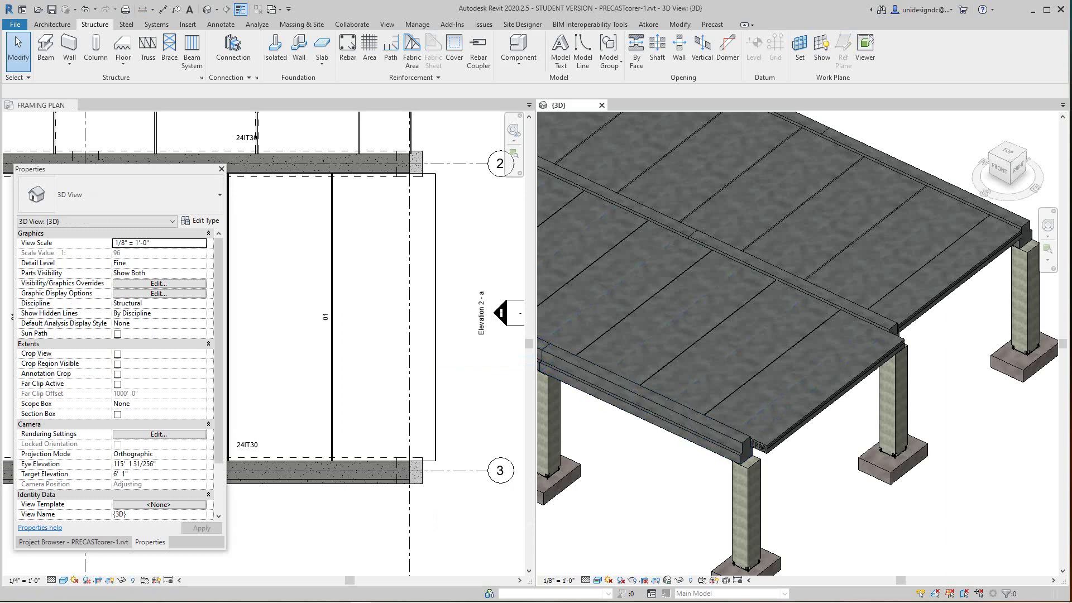
scroll(453, 391, "down", 1)
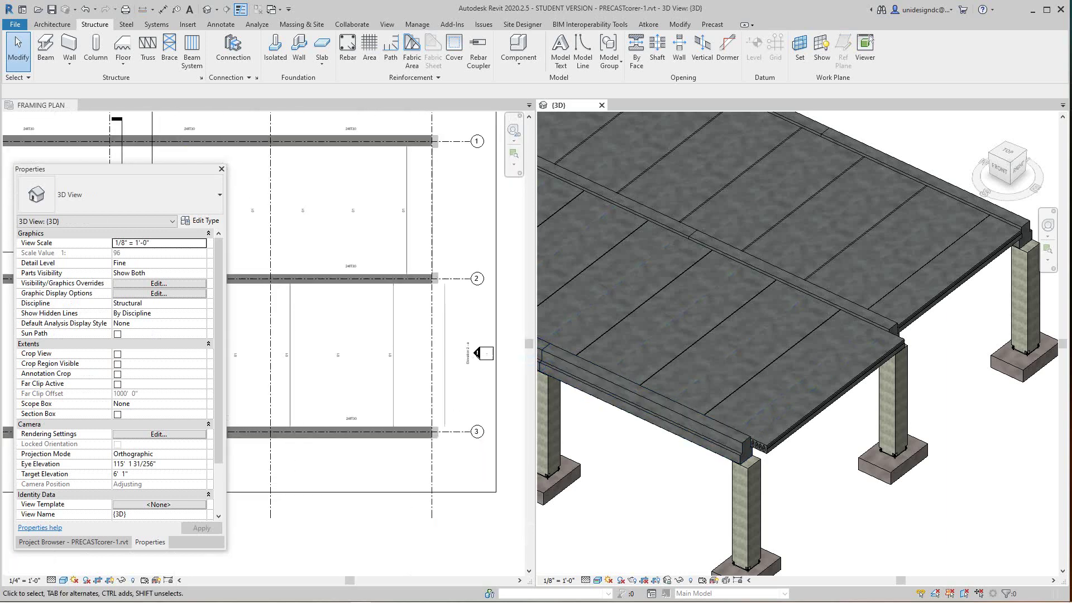
right_click(453, 387)
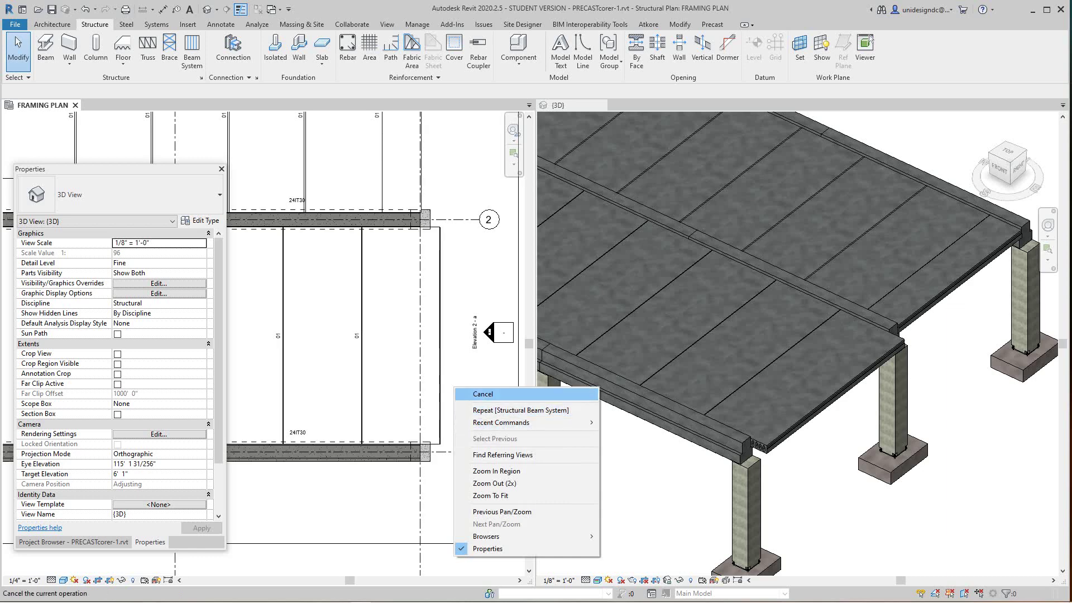
left_click(477, 393)
scroll(437, 375, "up", 1)
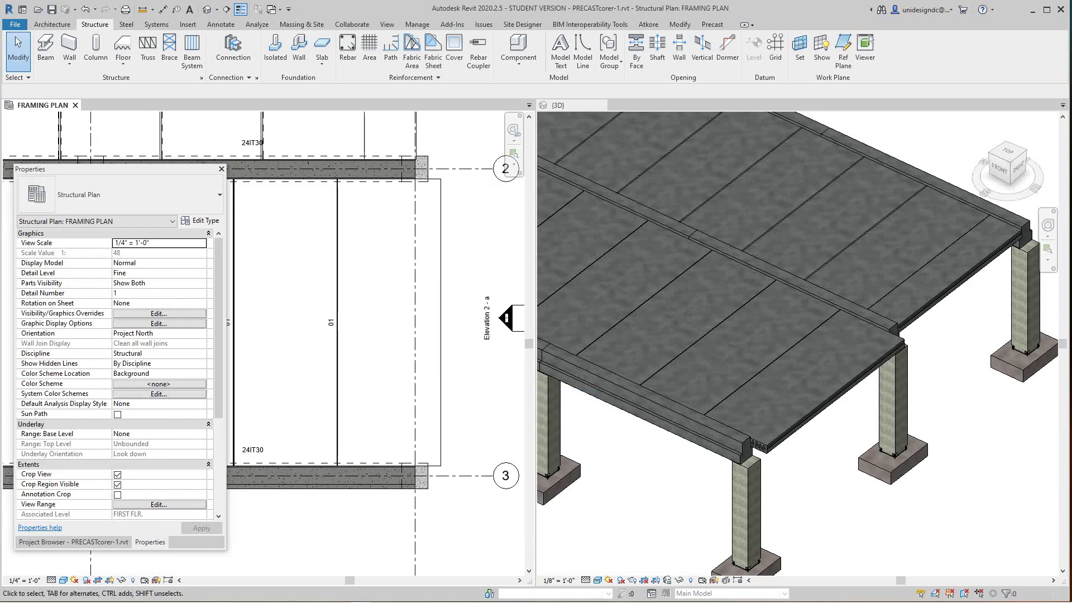
- Remove the beam system between grids 2 and 3, leaving its Spancrete planks in place as individual members
scroll(441, 388, "down", 2)
scroll(752, 385, "down", 6)
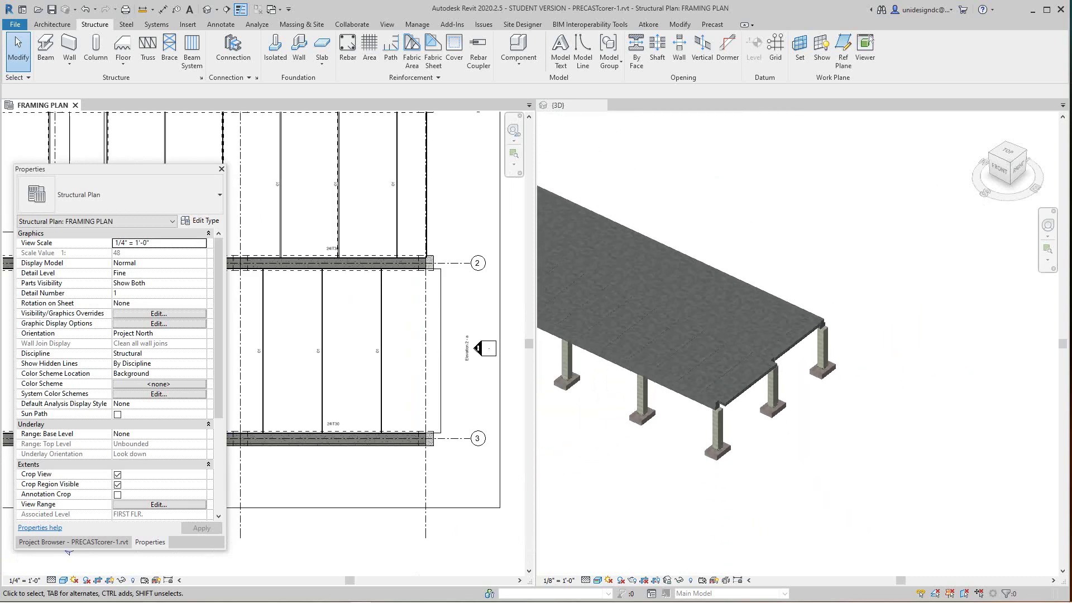
middle_click_drag(752, 385, 770, 416)
scroll(760, 415, "up", 5)
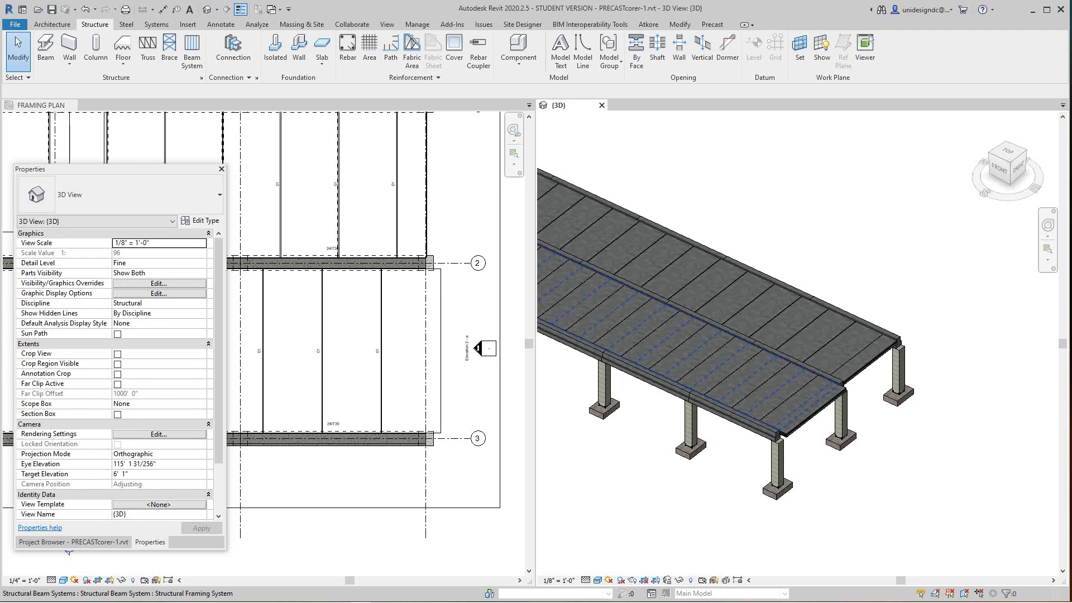
left_click(612, 302)
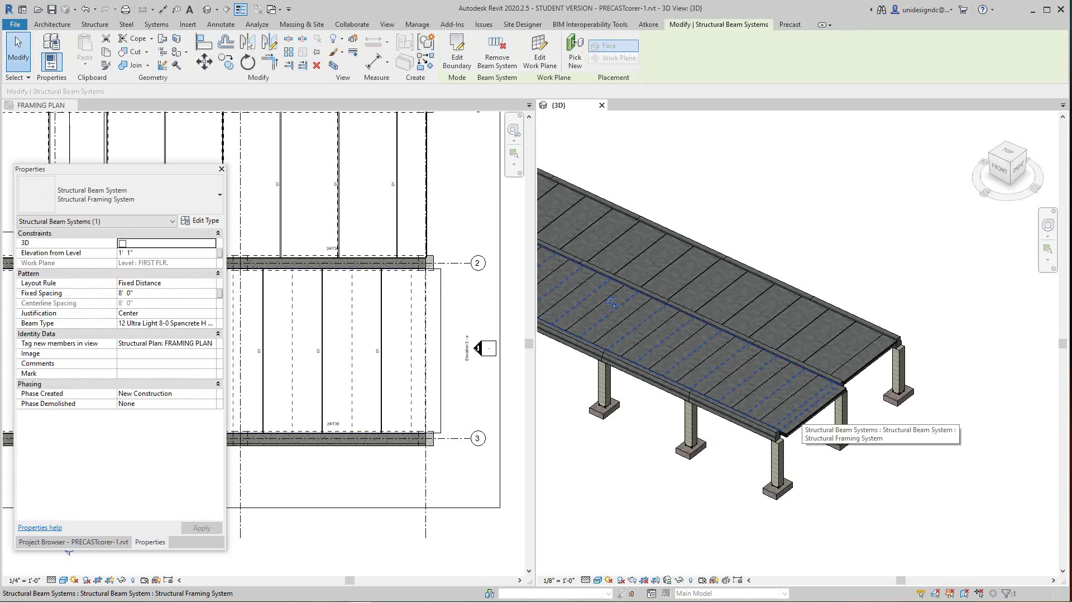
scroll(801, 418, "up", 5)
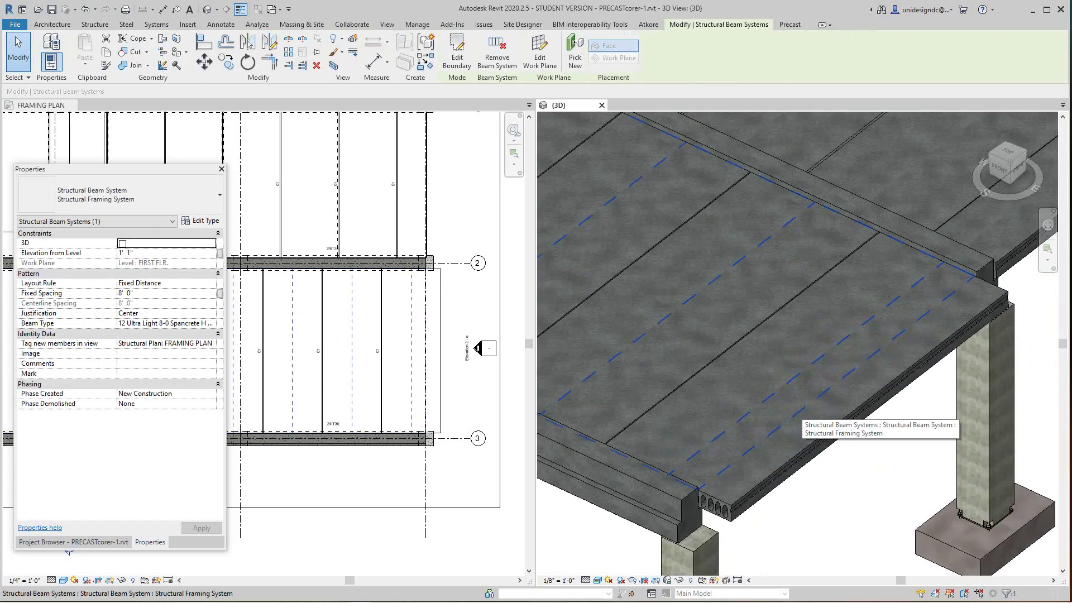
scroll(801, 419, "up", 3)
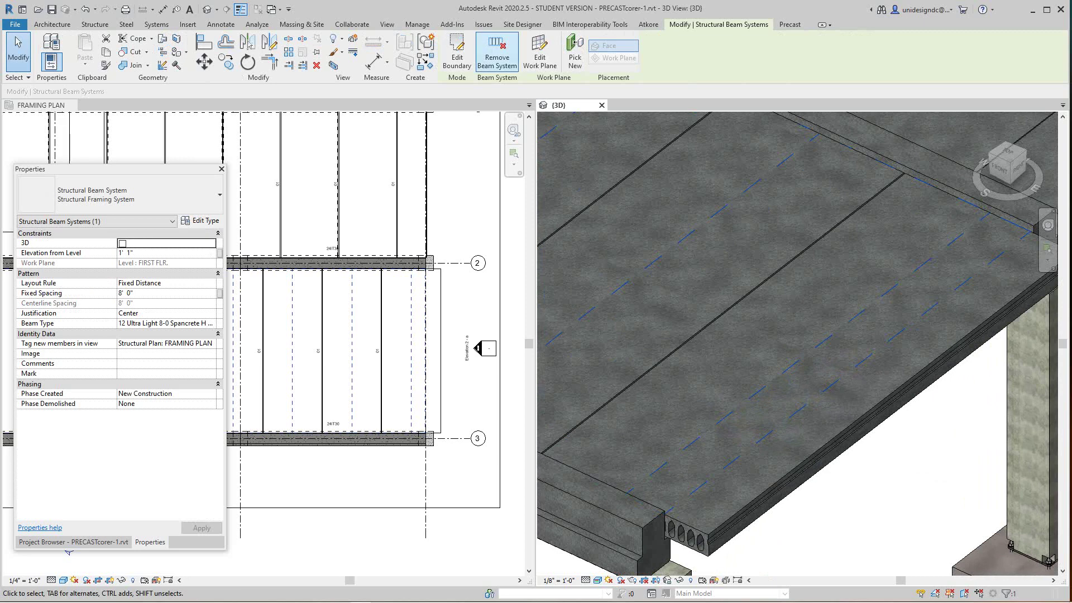
scroll(737, 360, "down", 3)
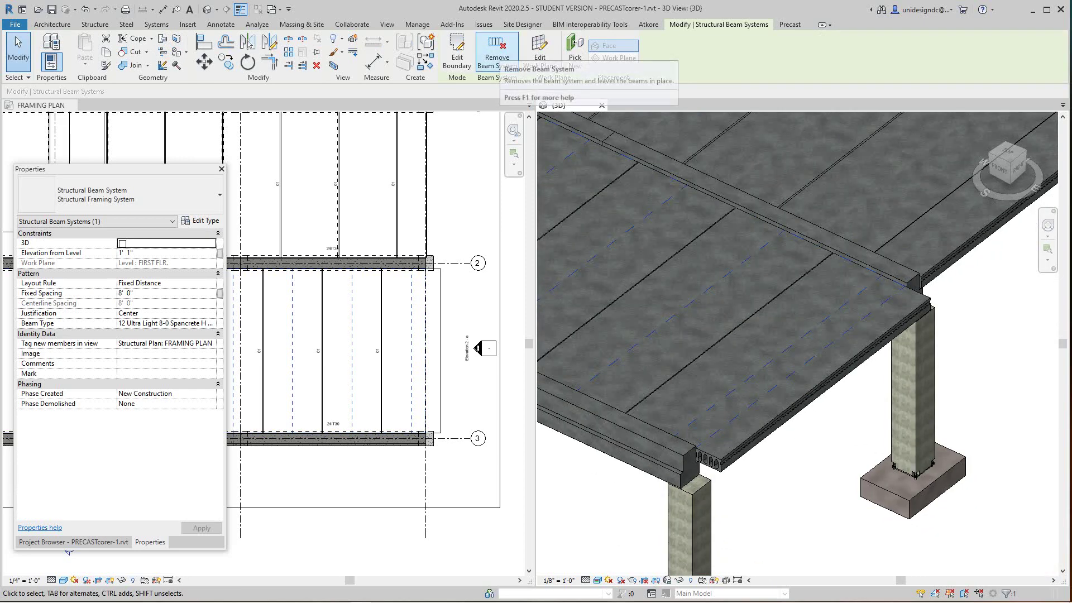
left_click(497, 51)
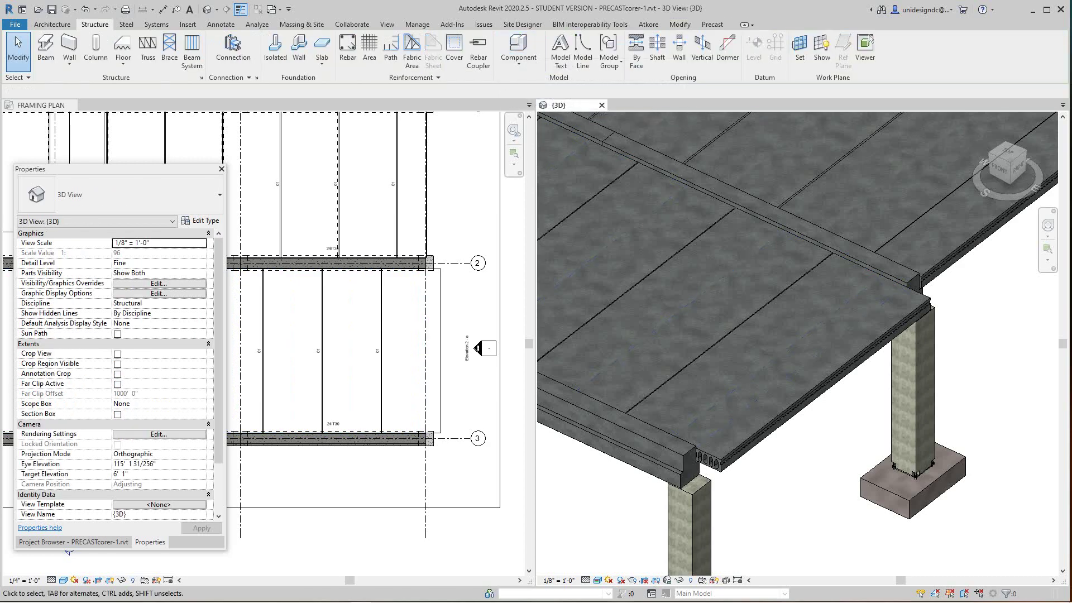
- Set the Cut Length dimension of the last plank at grid G, between grids 2 and 3, to 6' 0"
left_click(777, 363)
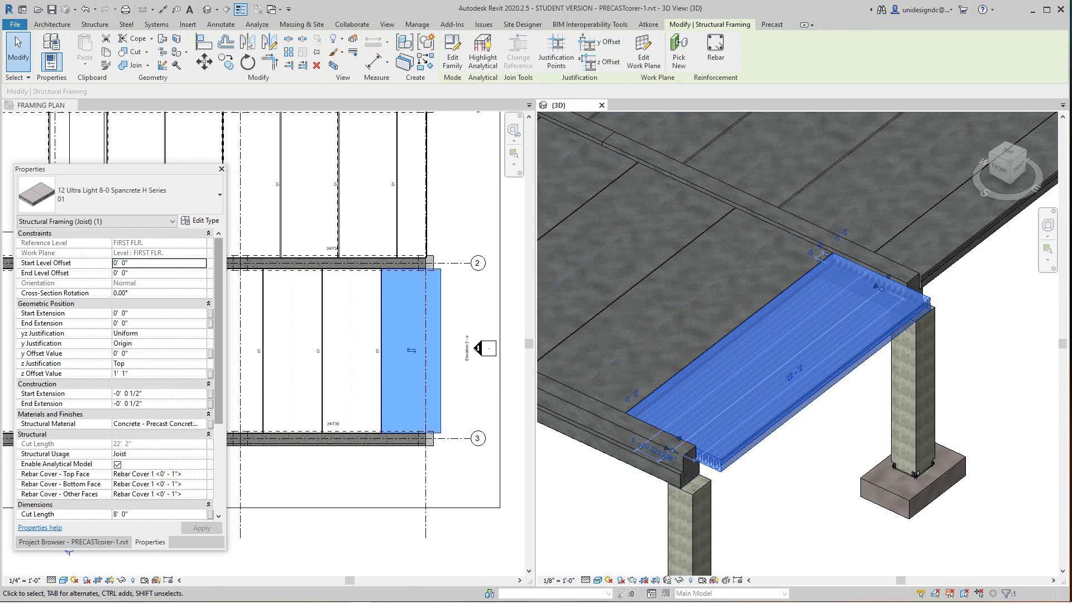
scroll(120, 375, "down", 5)
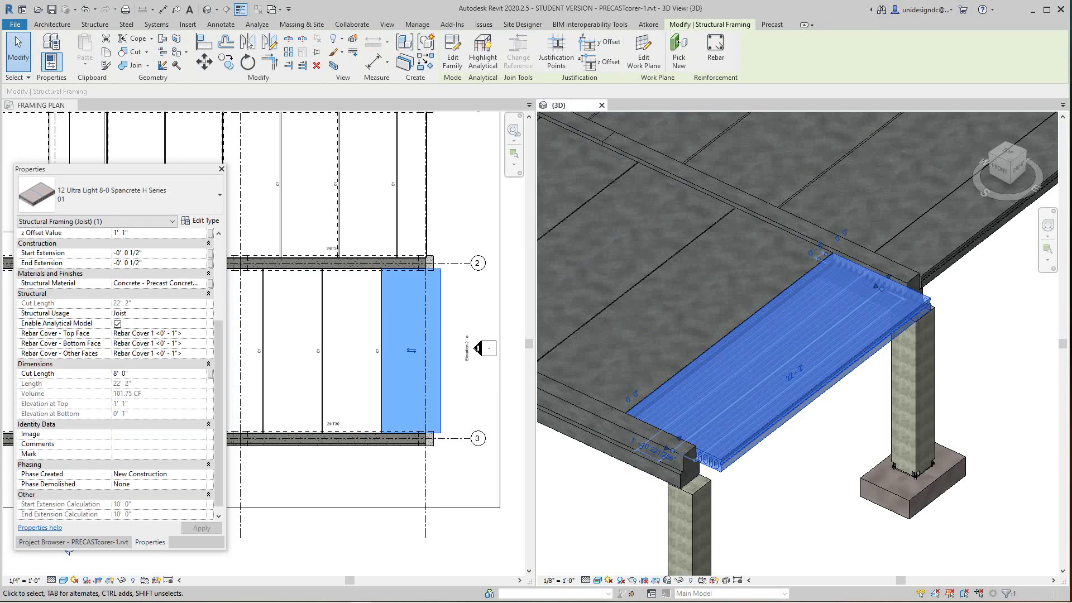
left_click(121, 373)
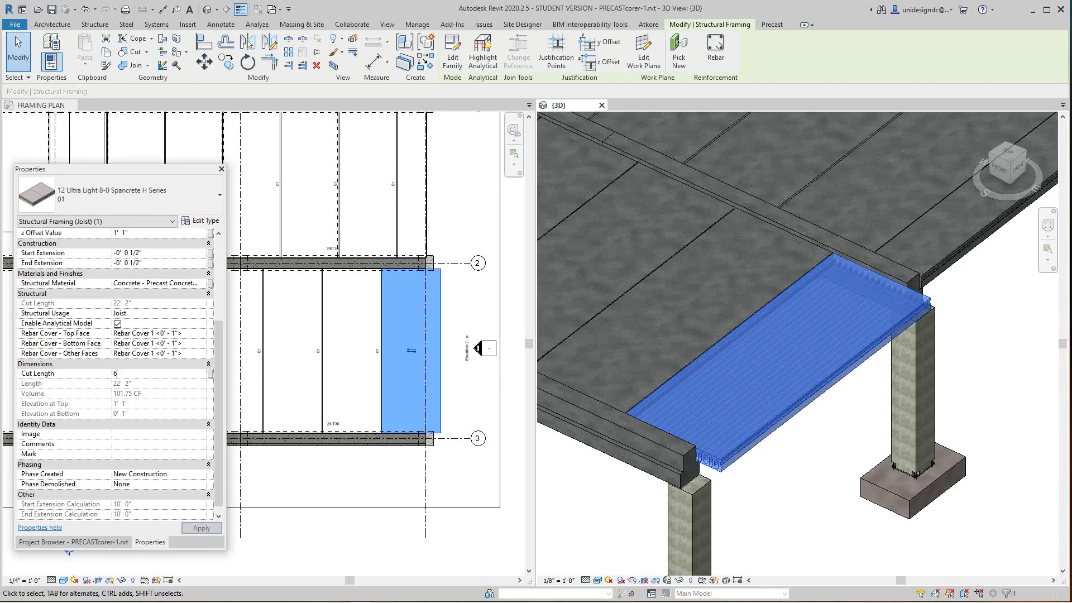
type("6")
key("Return")
key("Escape")
scroll(817, 404, "up", 1)
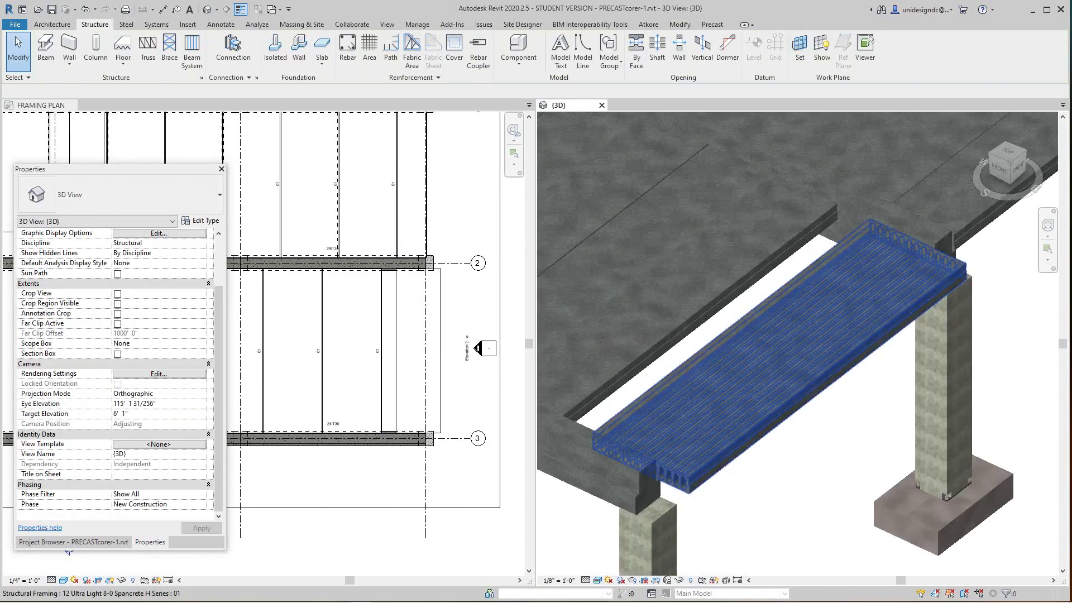
left_click(739, 424)
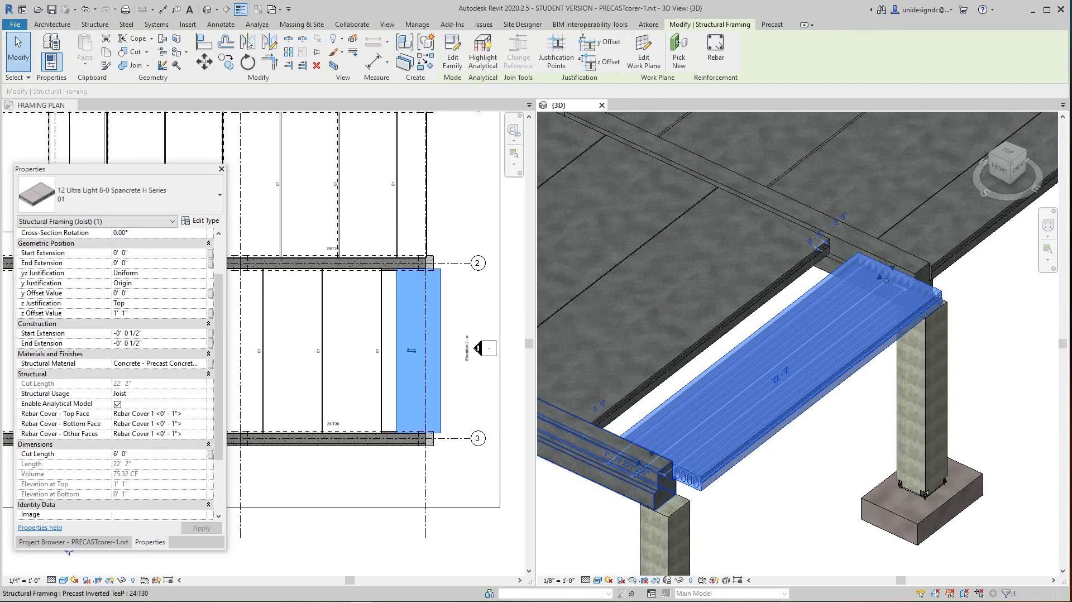
scroll(386, 346, "down", 1)
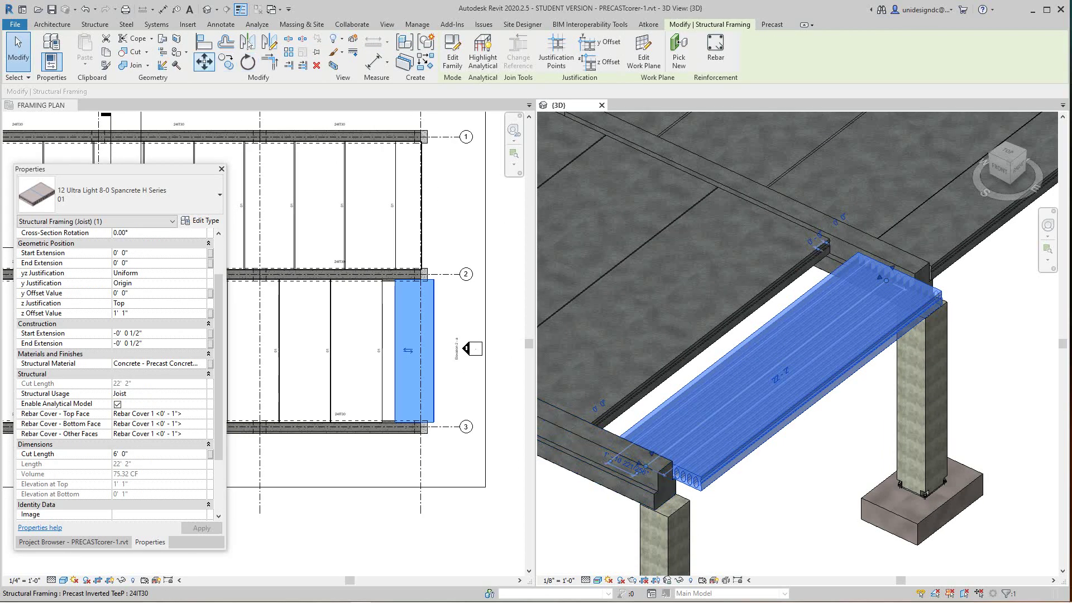
left_click(204, 62)
scroll(377, 363, "up", 2)
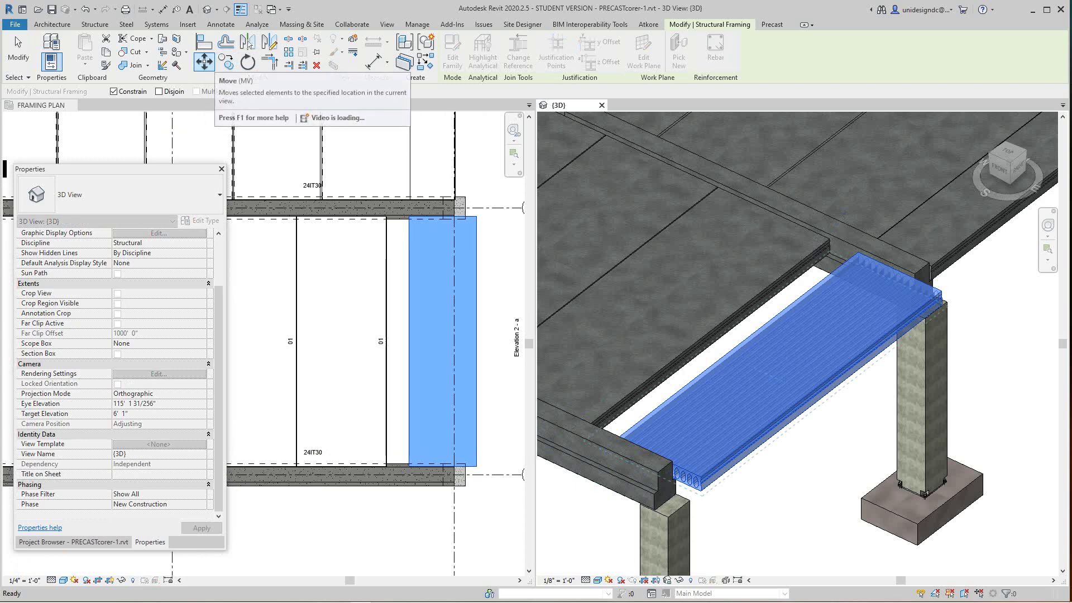
key("Escape")
key("Escape")
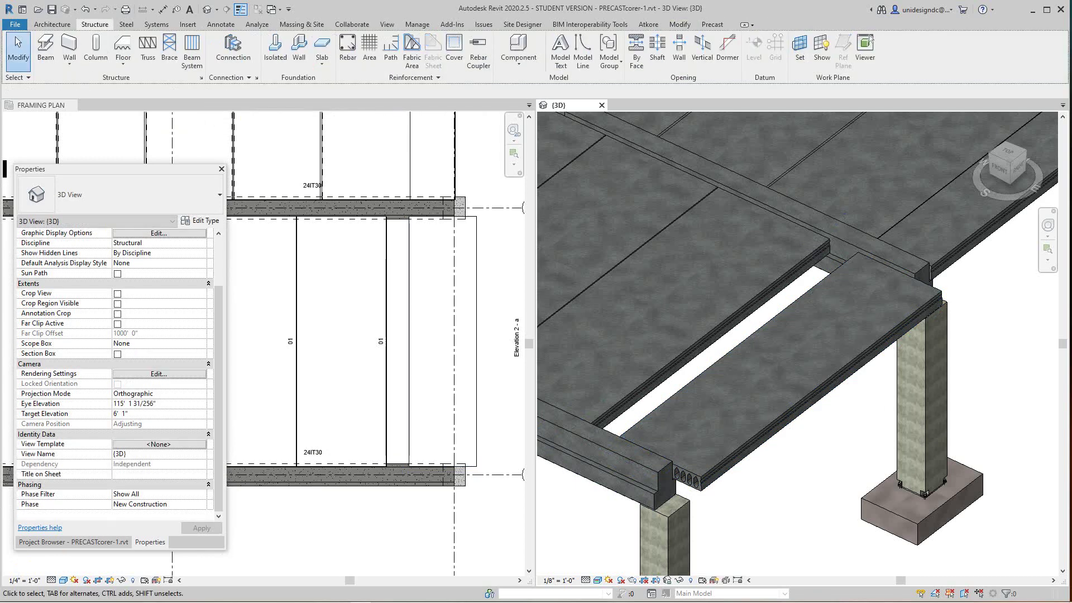
- Move the 6-foot end plank 2' 0" in the framing plan so its edge meets the adjacent plank
left_click(476, 316)
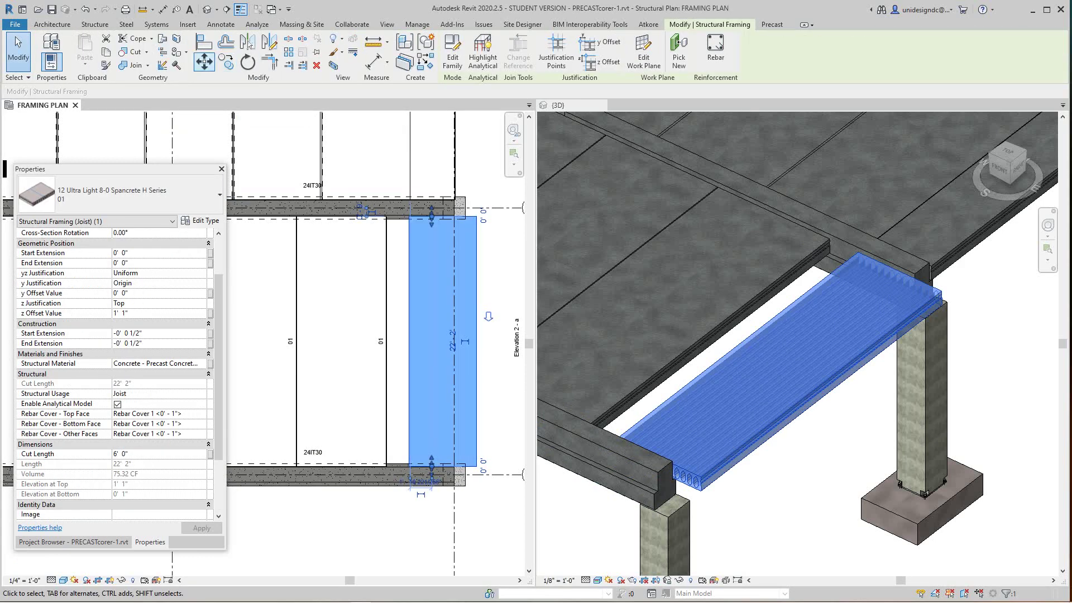
left_click(410, 341)
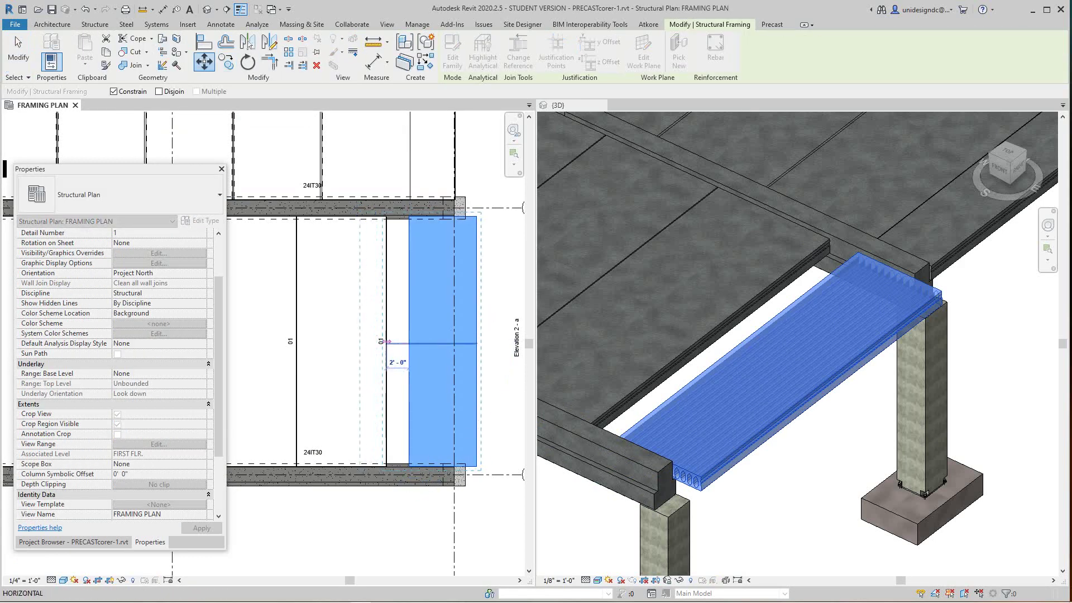
left_click(384, 341)
key("Escape")
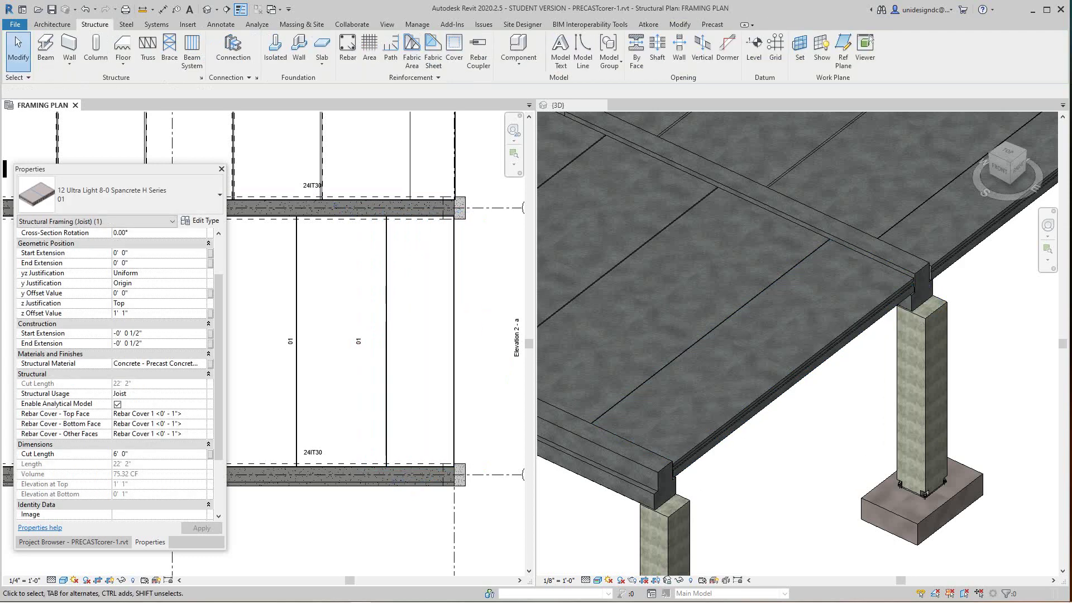
- Examine the plank deck's end along grid G in the 3D view and the bays between grids F and G in plan
scroll(742, 435, "down", 2)
scroll(742, 436, "down", 1)
middle_click_drag(743, 436, 831, 479)
scroll(429, 343, "down", 2)
scroll(687, 405, "up", 2)
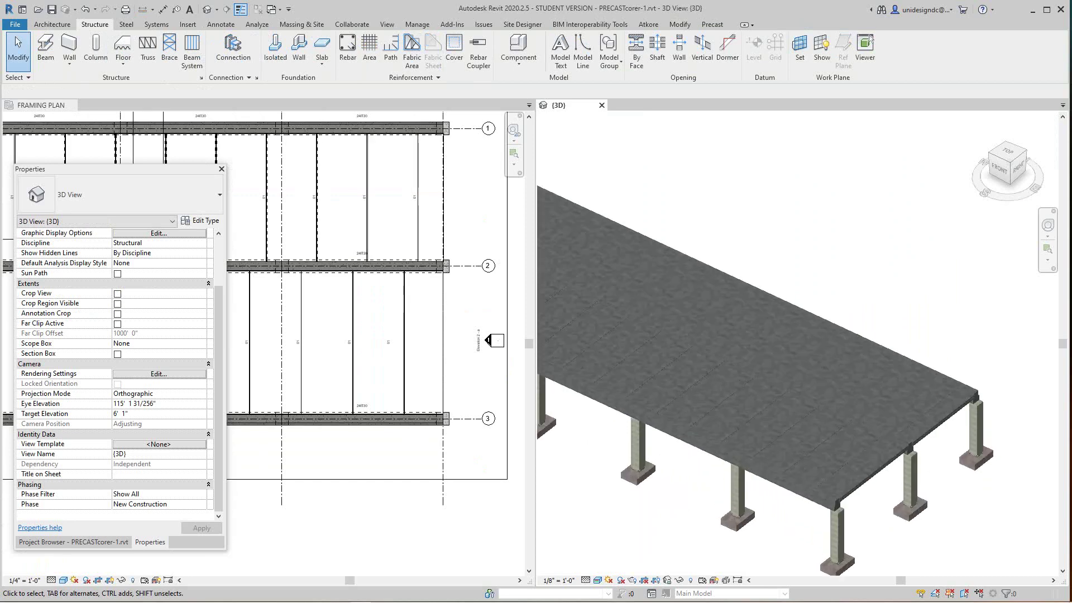
scroll(358, 339, "down", 3)
left_click(359, 338)
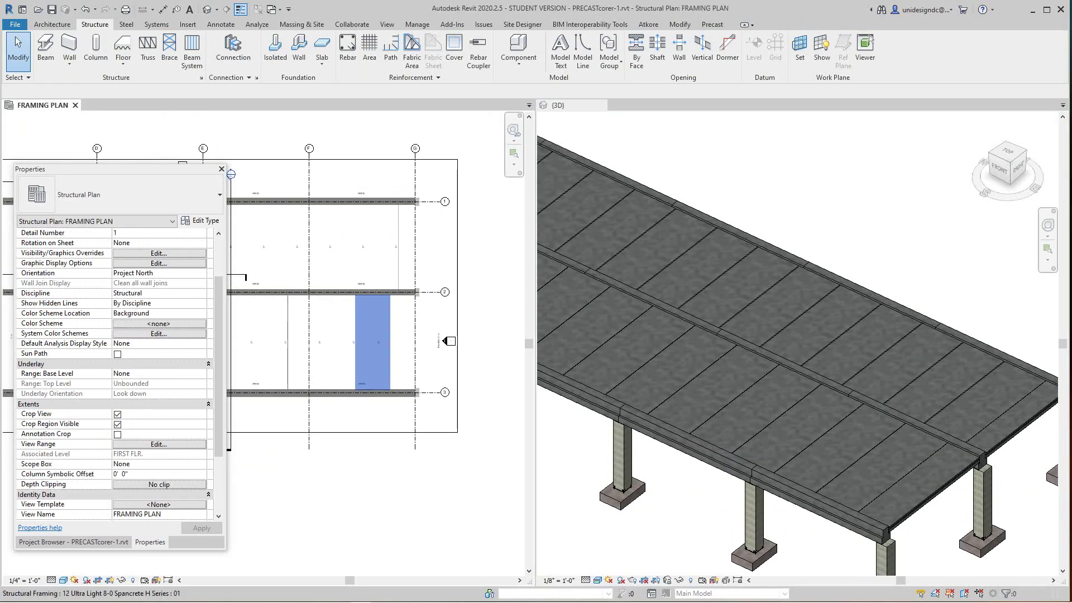
scroll(436, 539, "down", 2)
scroll(374, 351, "up", 3)
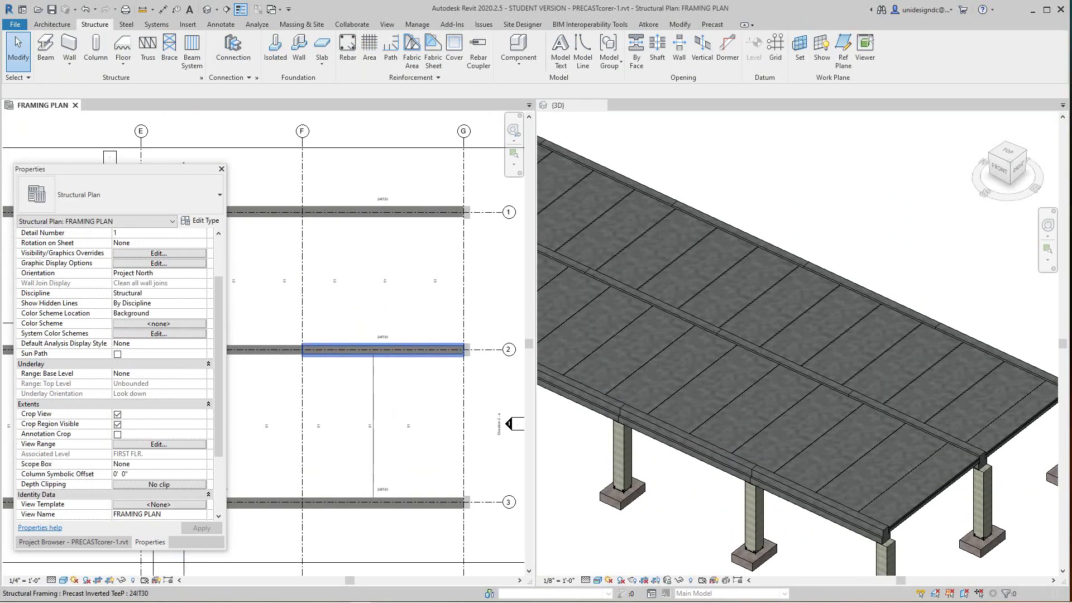
scroll(385, 351, "up", 1)
middle_click_drag(385, 351, 342, 376)
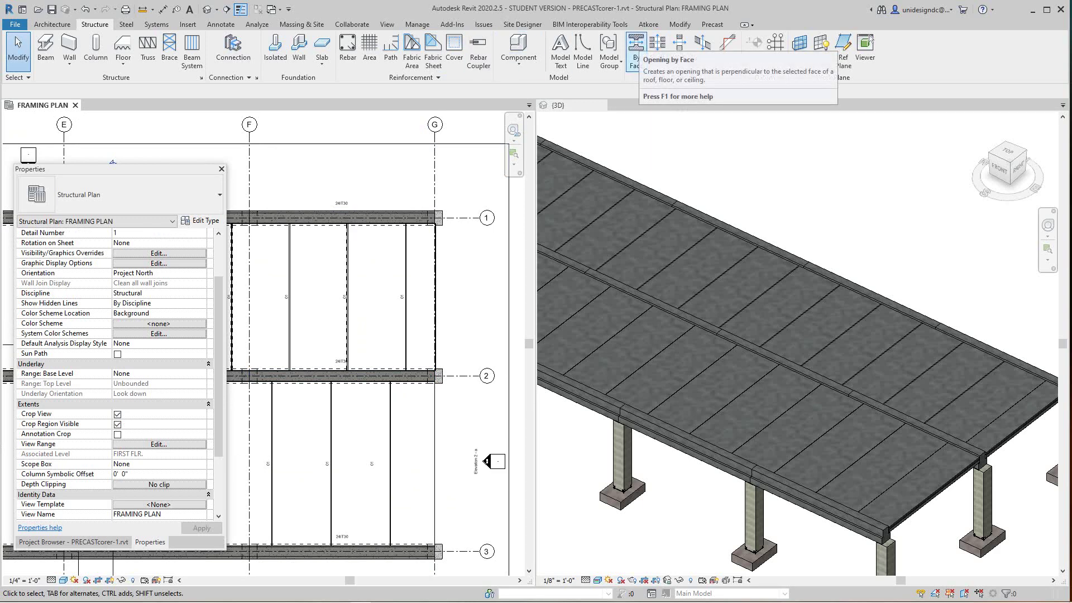
- Cut a rectangular Opening By Face, about 8' 6" by 8' 0", in the third plank from grid G between grids 1 and 2
left_click(637, 49)
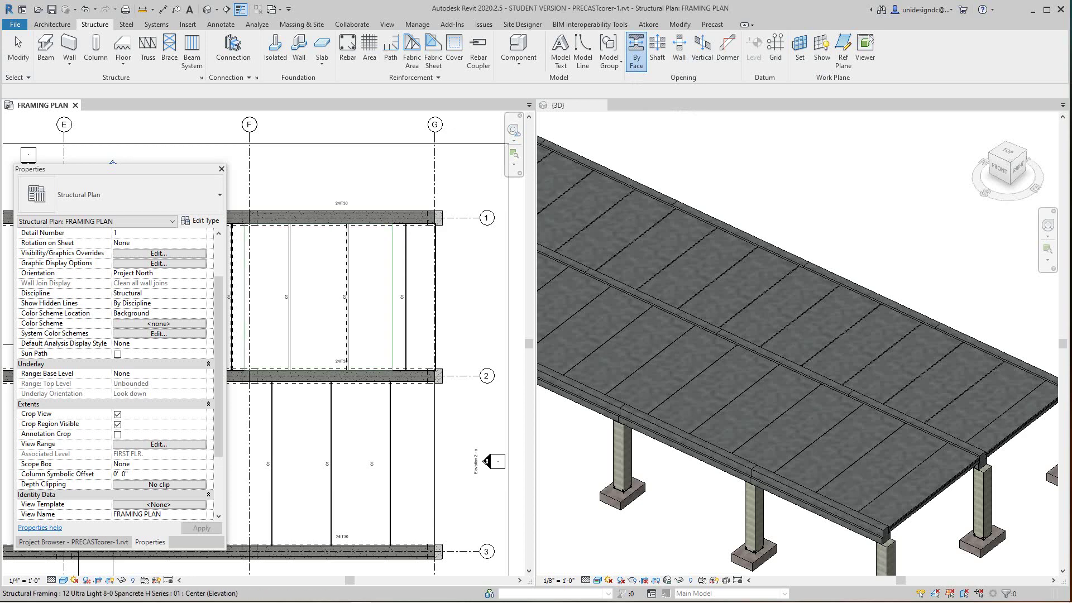
scroll(327, 295, "down", 2)
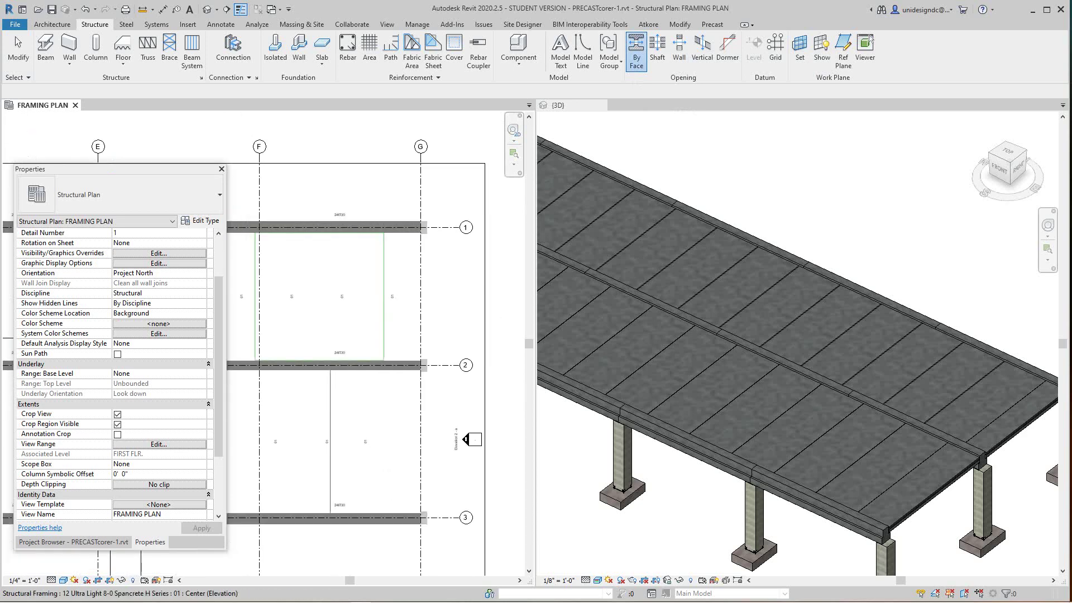
middle_click_drag(327, 294, 370, 313)
left_click(370, 314)
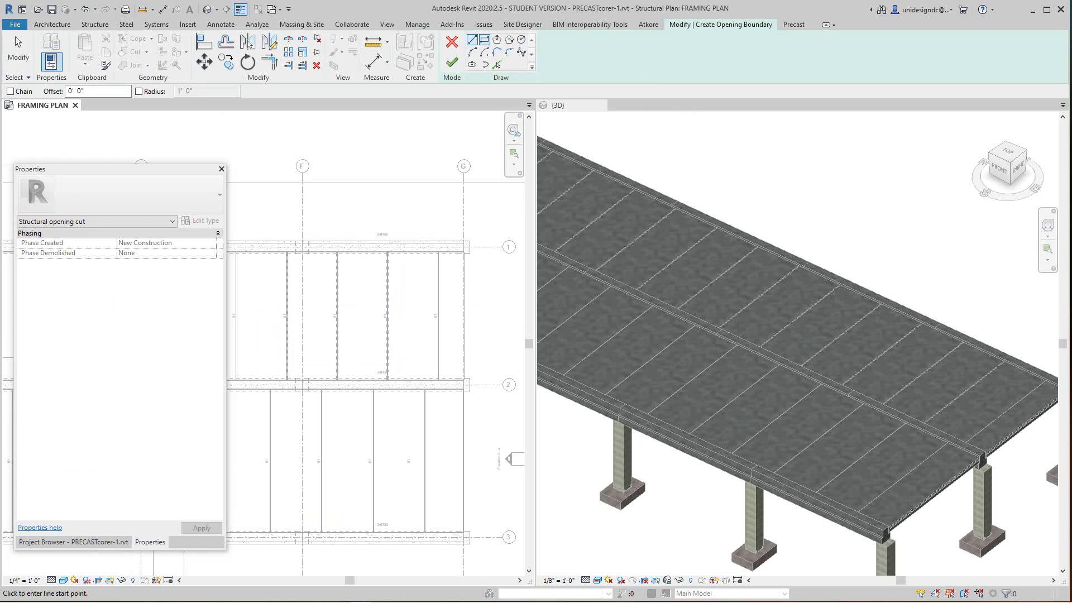
left_click(484, 39)
scroll(361, 297, "up", 2)
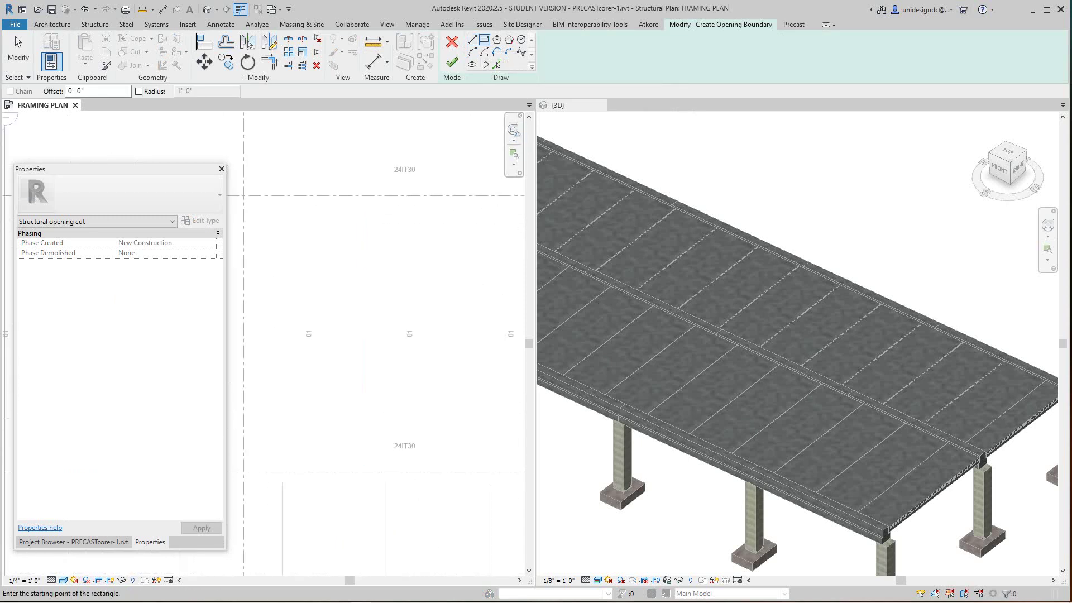
left_click(338, 281)
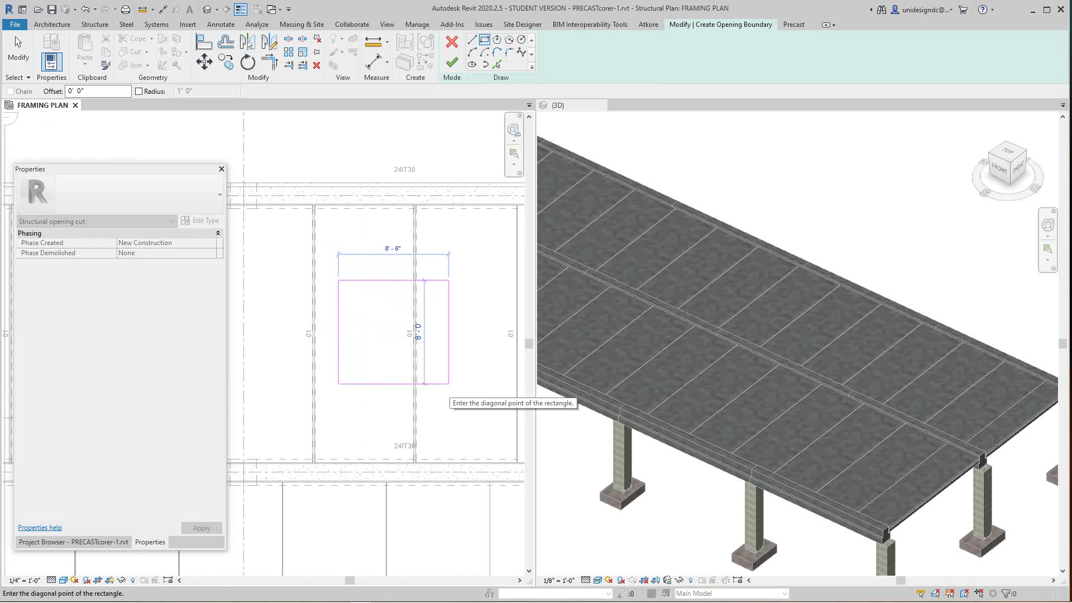
left_click(448, 384)
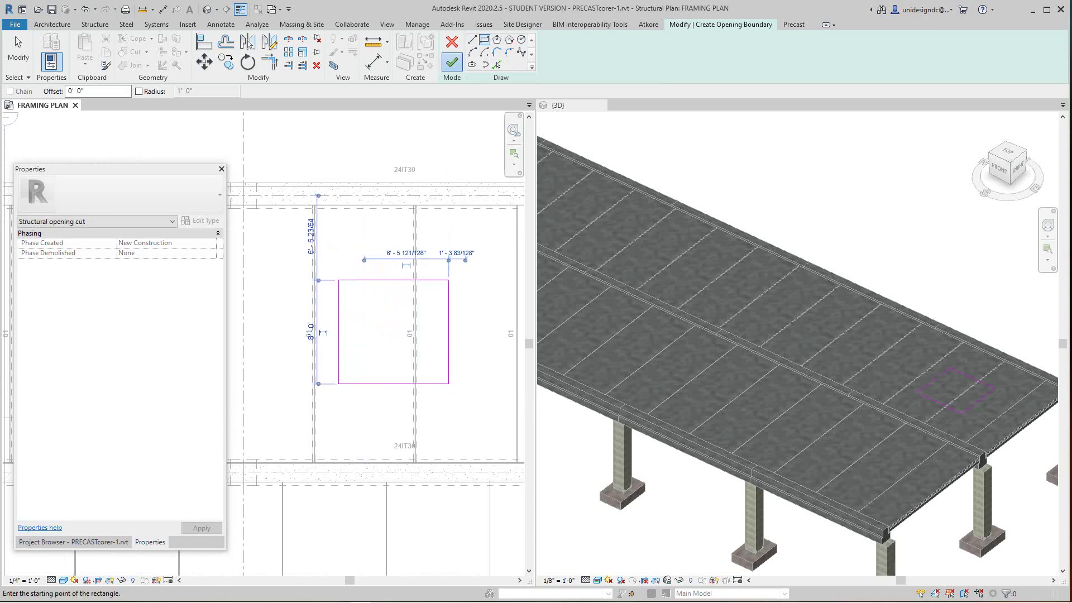
left_click(452, 63)
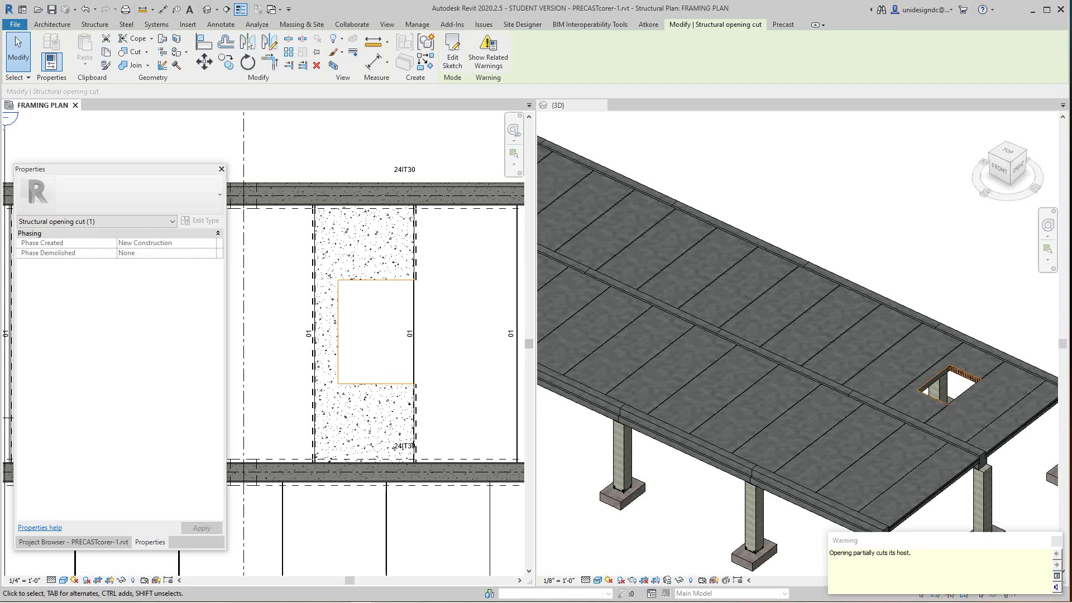
- Examine how the rectangular opening cuts the plank and meets its neighbour in the 3D view and framing plan
scroll(997, 357, "up", 2)
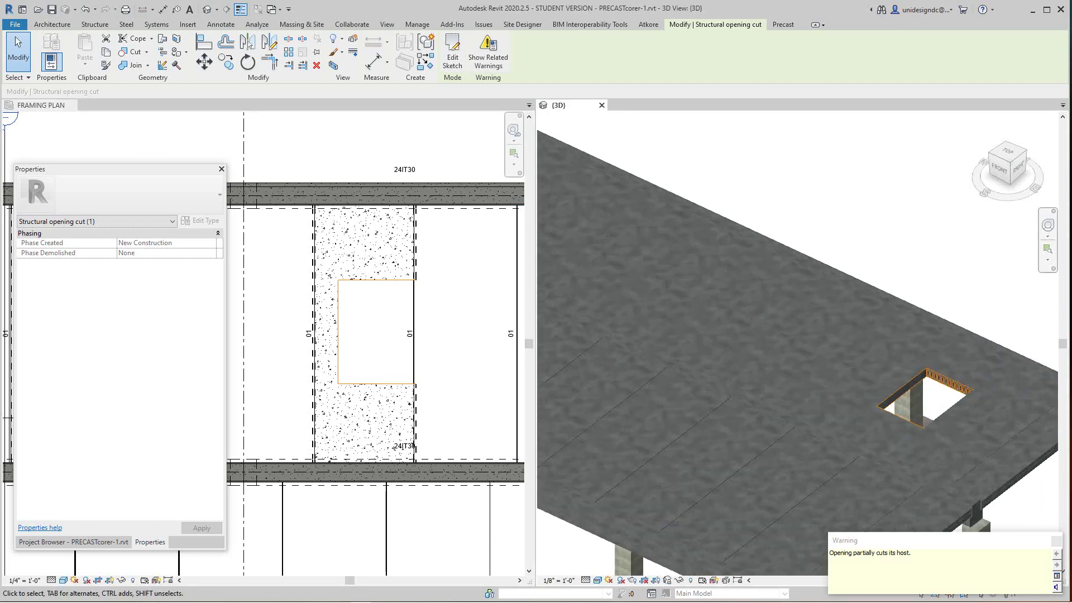
left_click(916, 372)
scroll(1027, 418, "up", 4)
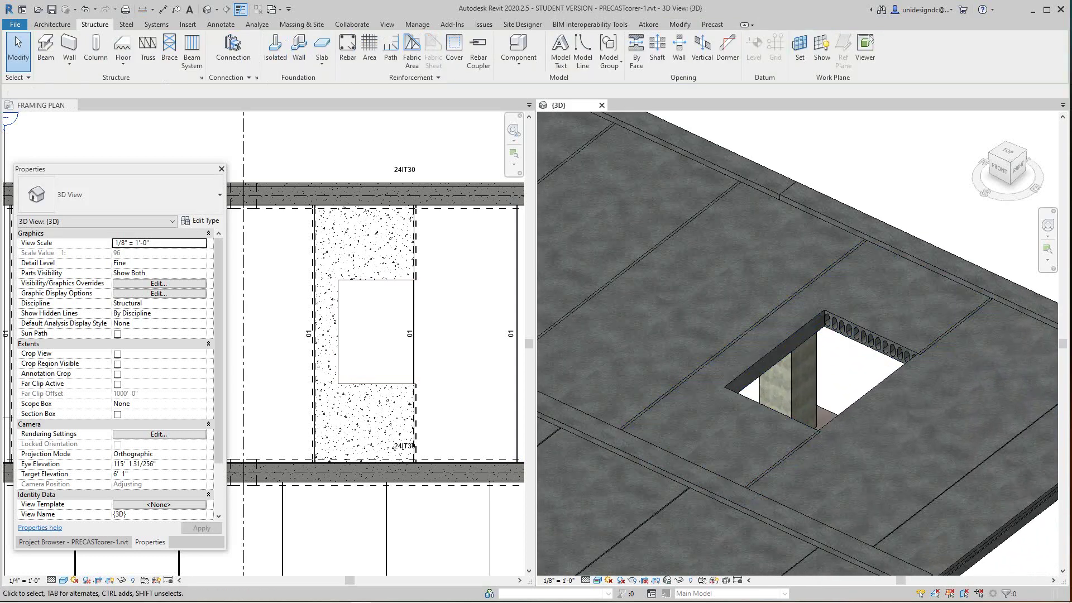
scroll(373, 290, "down", 2)
scroll(810, 343, "down", 2)
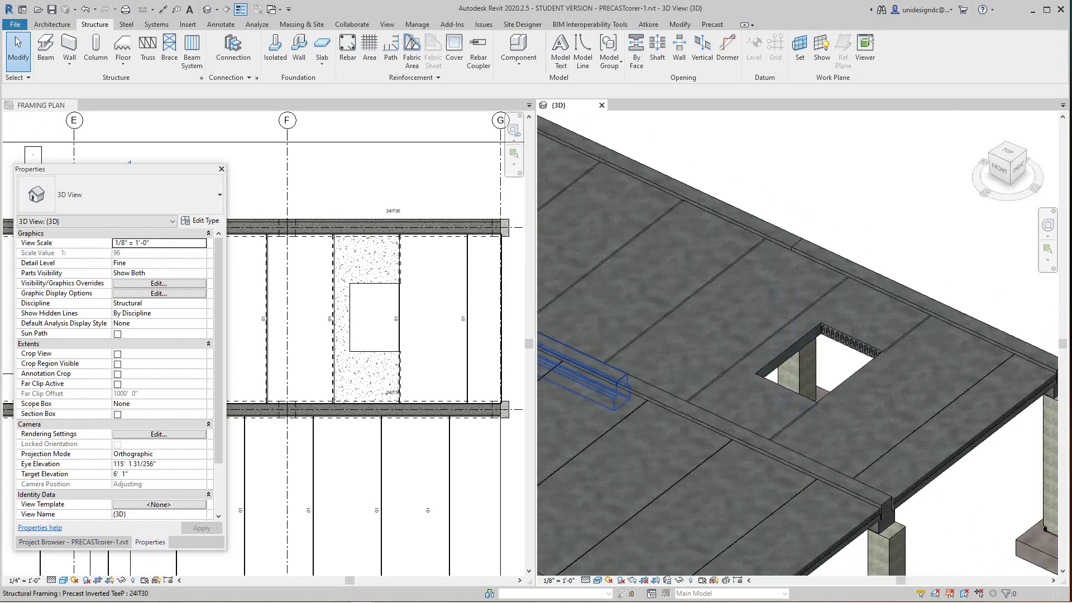
scroll(373, 313, "up", 1)
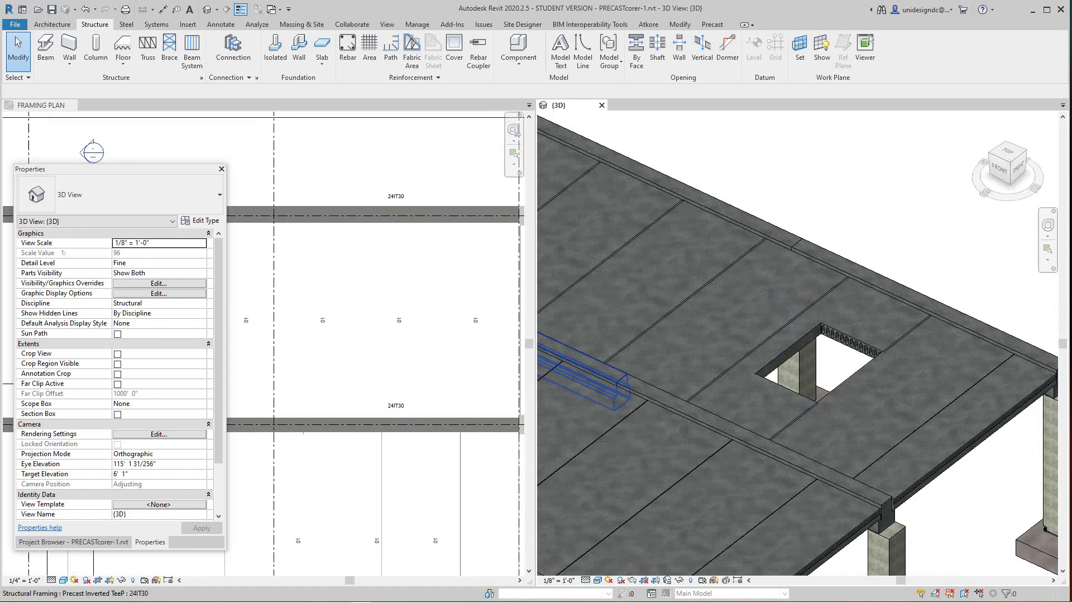
- Undo the rectangular opening cut in the precast planks between grids F and G, then redo the last adjustment of the end plank
scroll(373, 312, "down", 2)
left_click(373, 312)
scroll(373, 312, "up", 1)
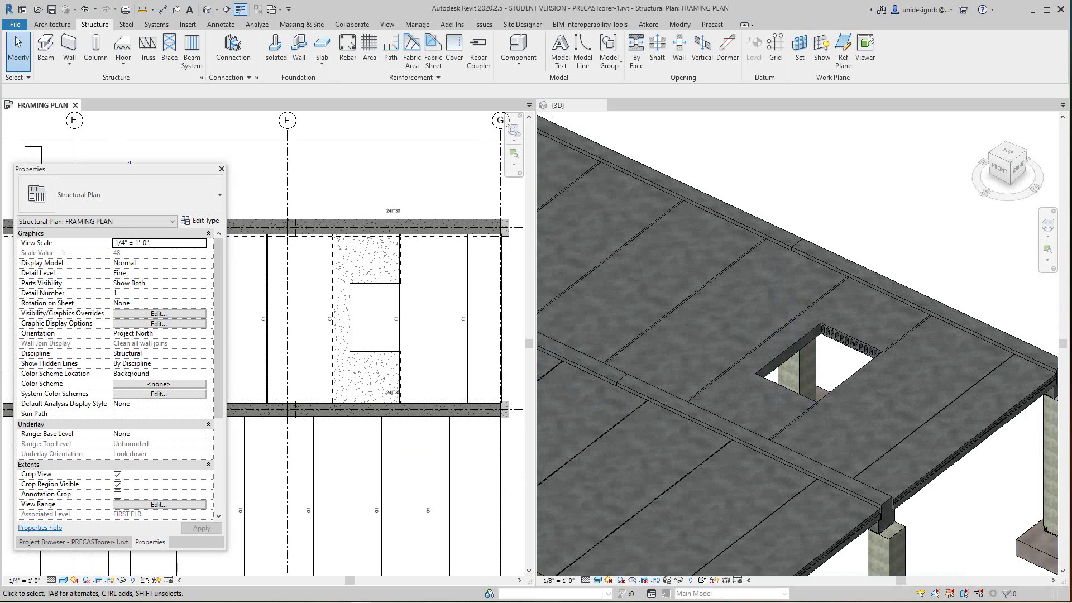
key("ctrl+z")
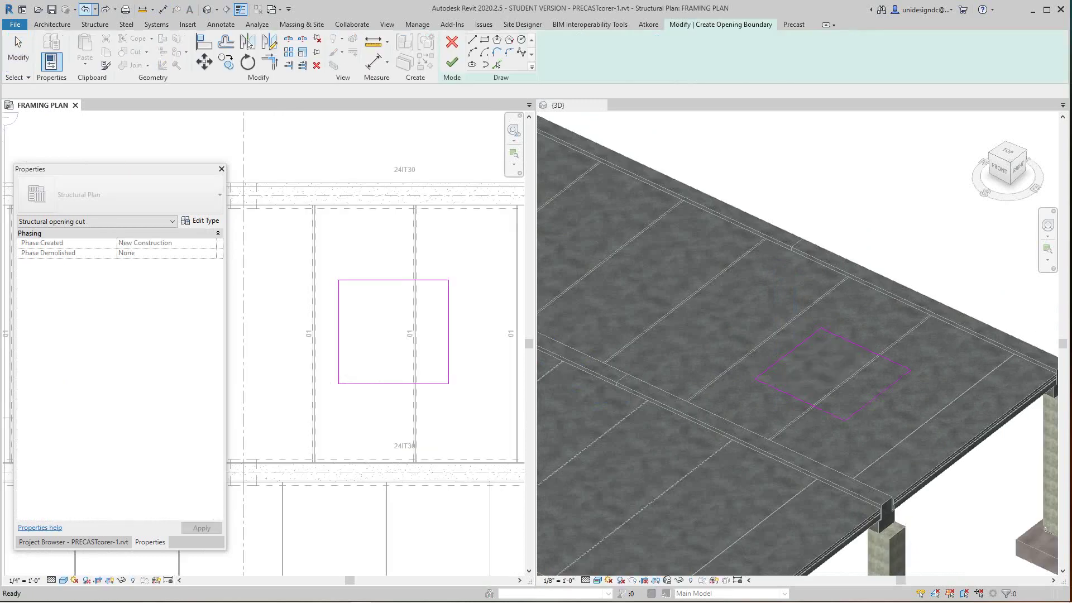
key("ctrl+z")
key("ctrl+z")
key("ctrl+z")
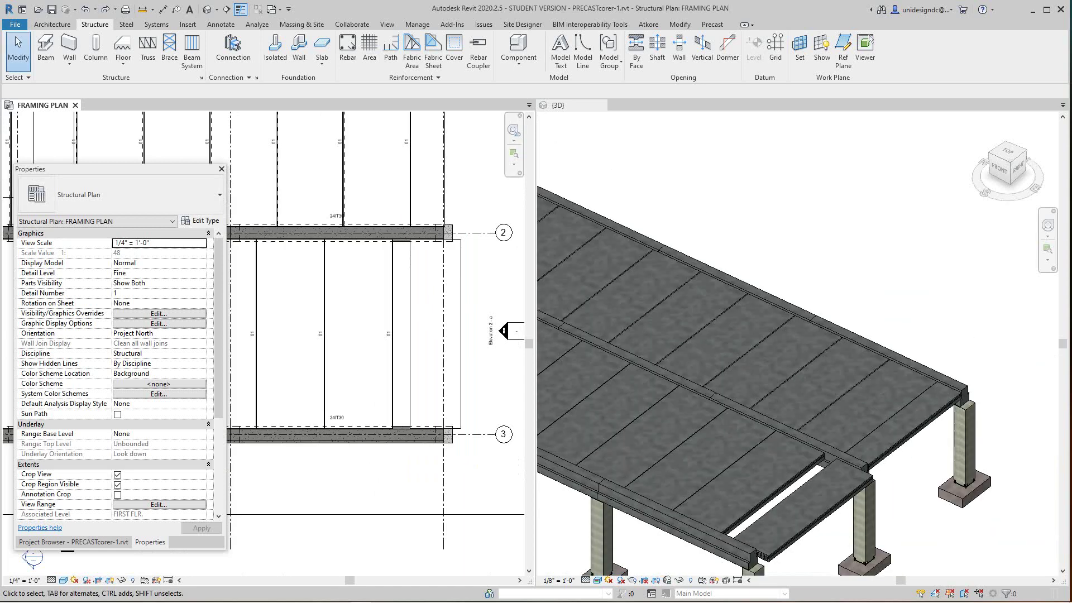
left_click(105, 8)
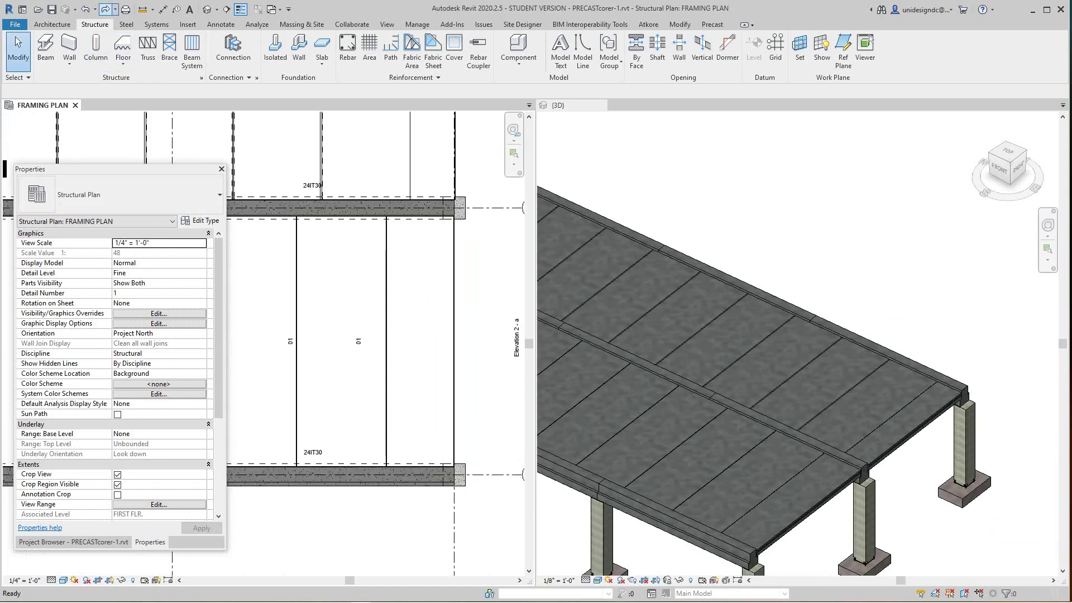
- Examine the precast planks, beams and columns in the 3D view and the framing plan
scroll(709, 359, "down", 3)
left_click(766, 457)
scroll(771, 464, "down", 4)
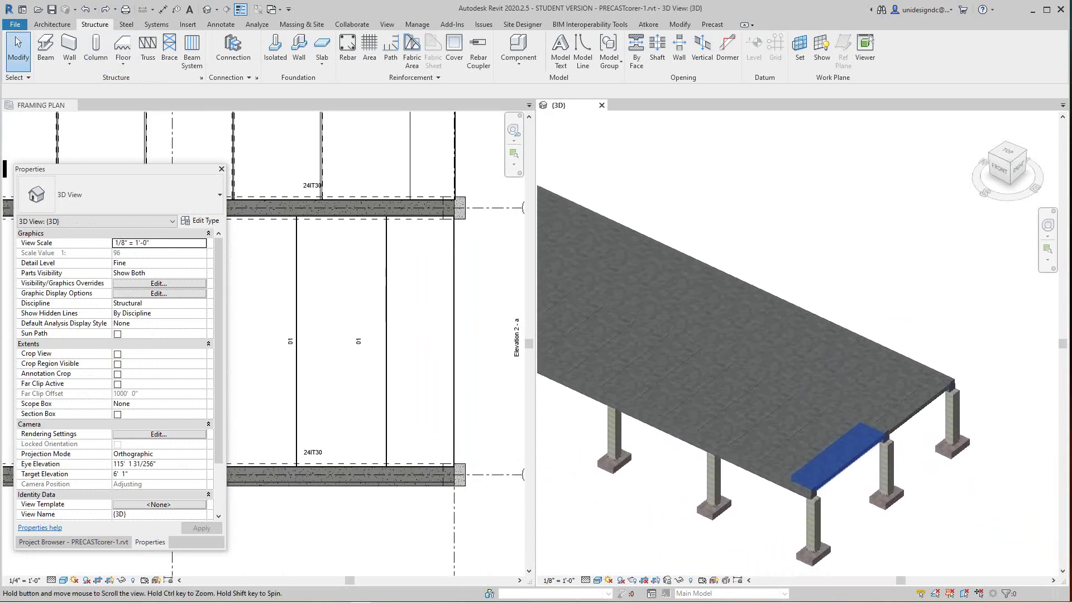
scroll(804, 427, "up", 6)
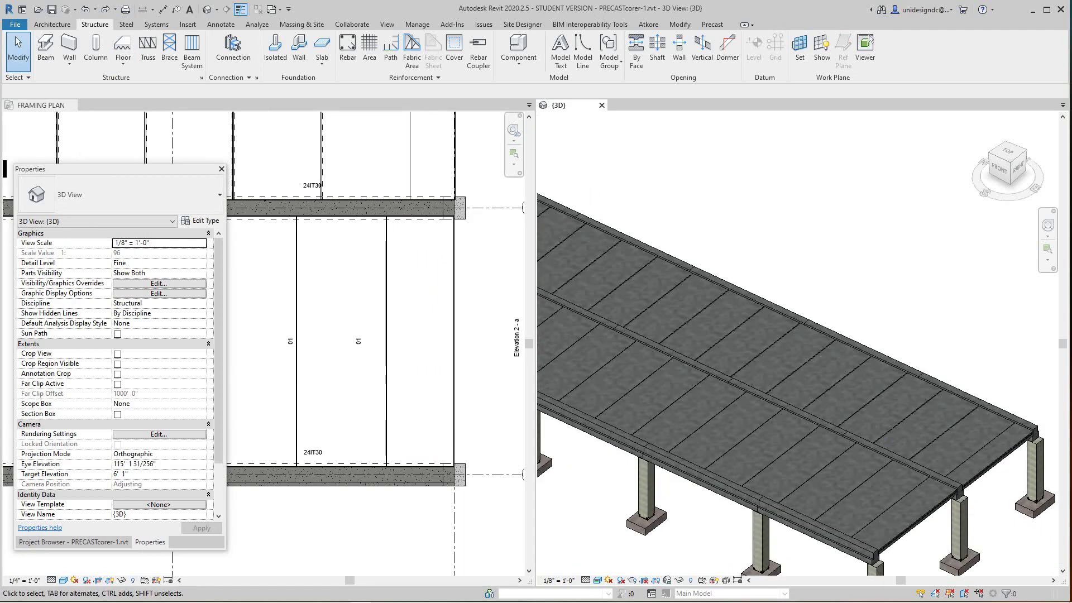
scroll(786, 367, "down", 3)
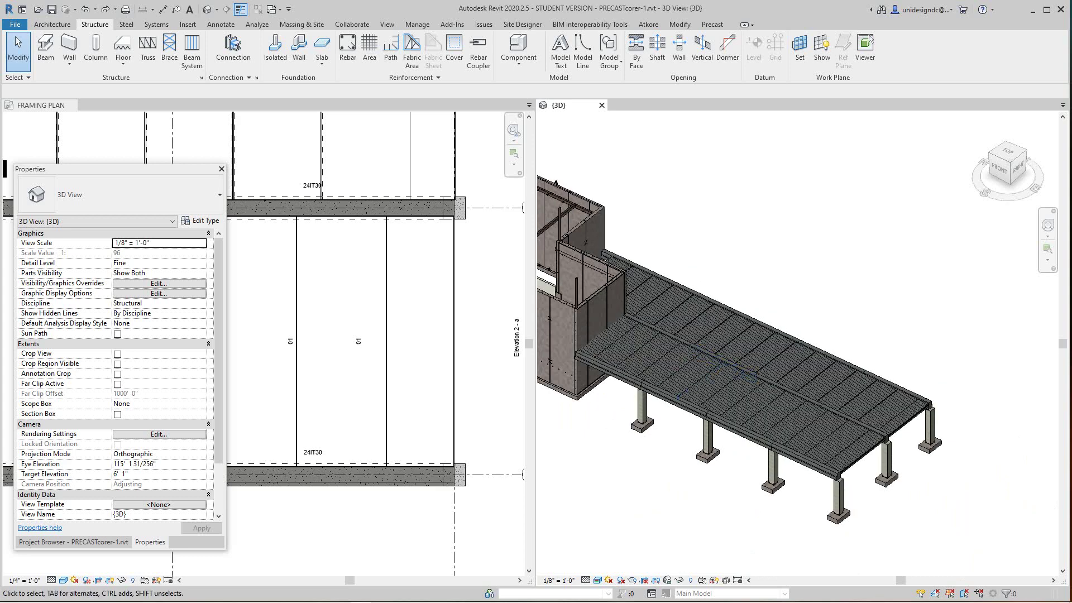
scroll(415, 372, "down", 4)
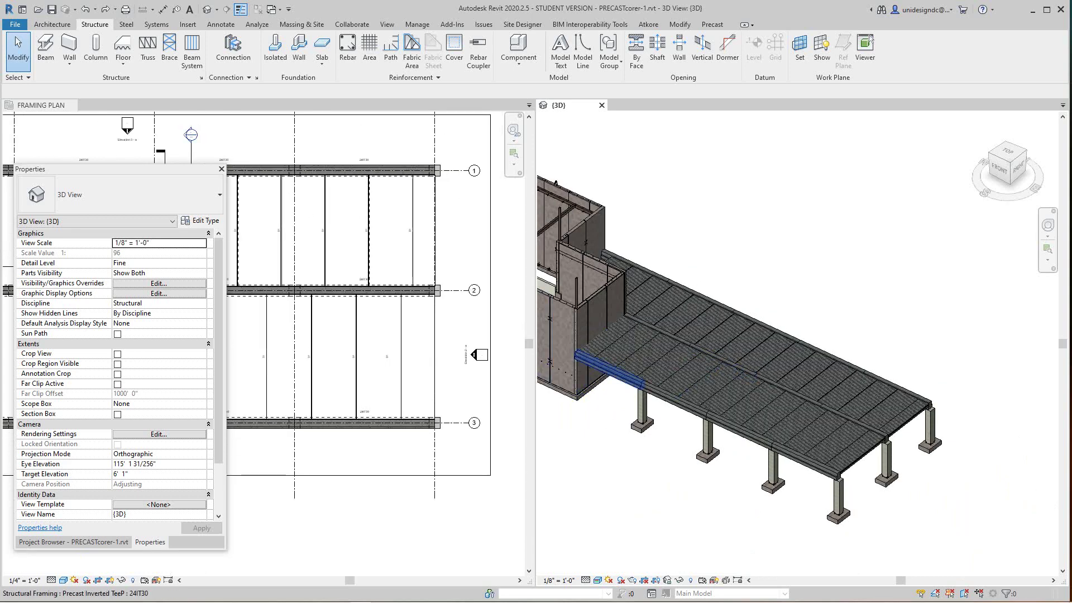
scroll(639, 377, "up", 1)
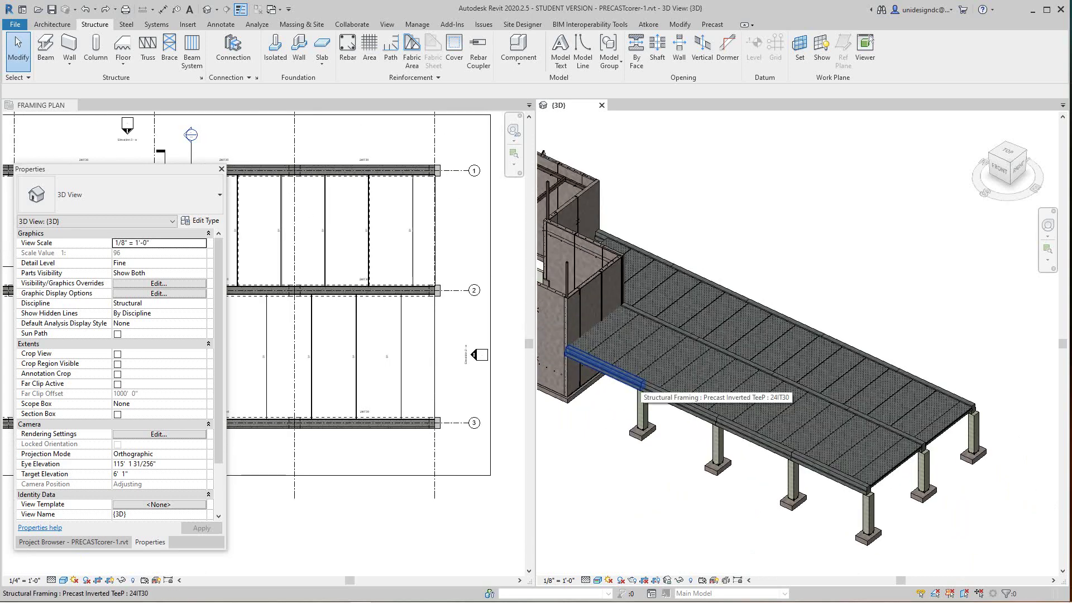
scroll(685, 385, "up", 2)
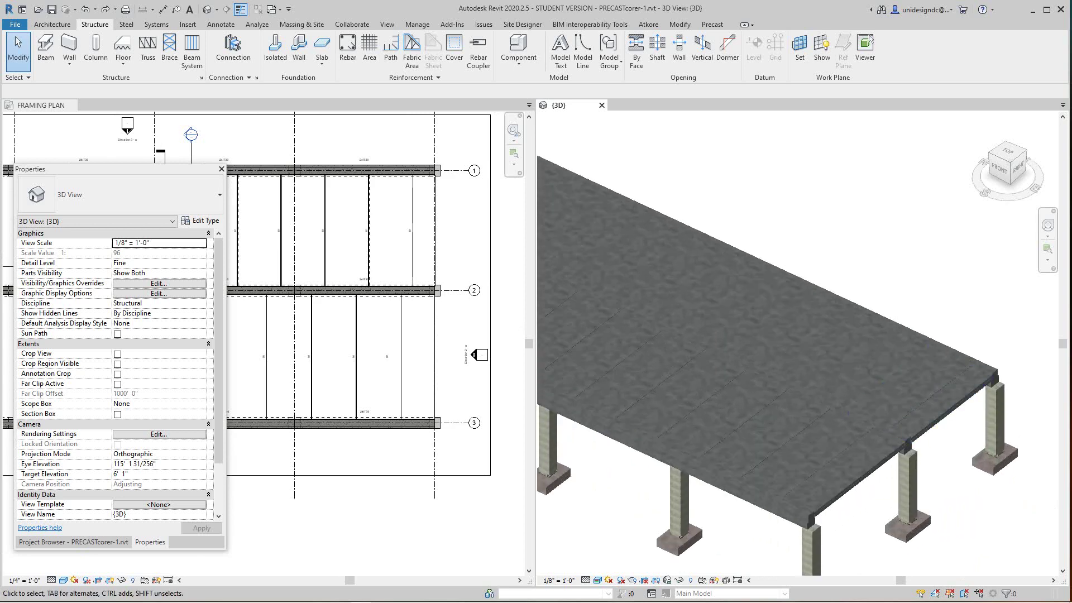
scroll(685, 386, "up", 3)
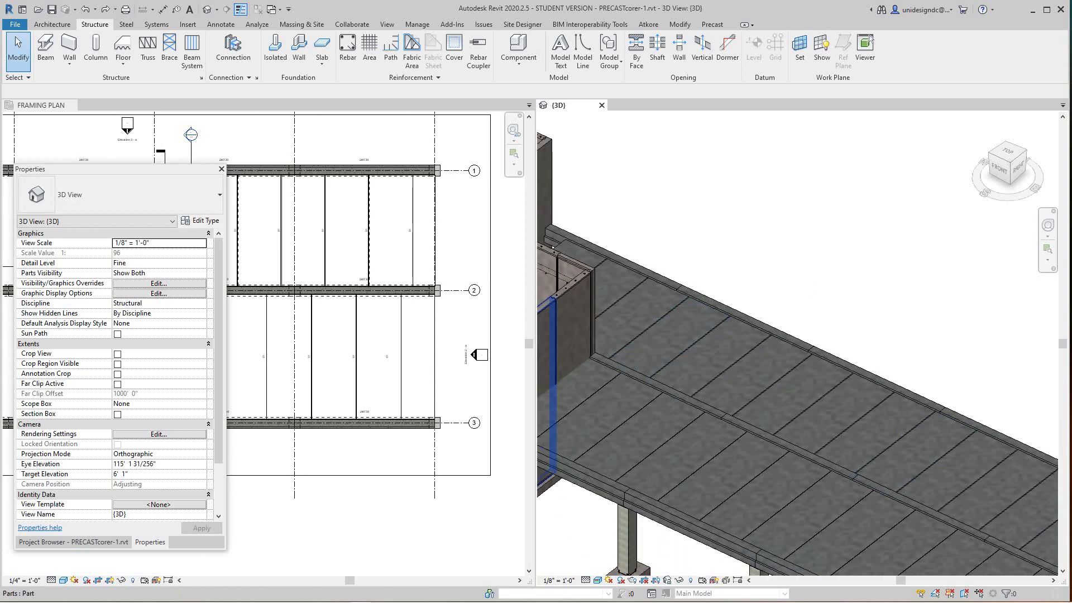
scroll(290, 252, "down", 2)
scroll(312, 290, "down", 3)
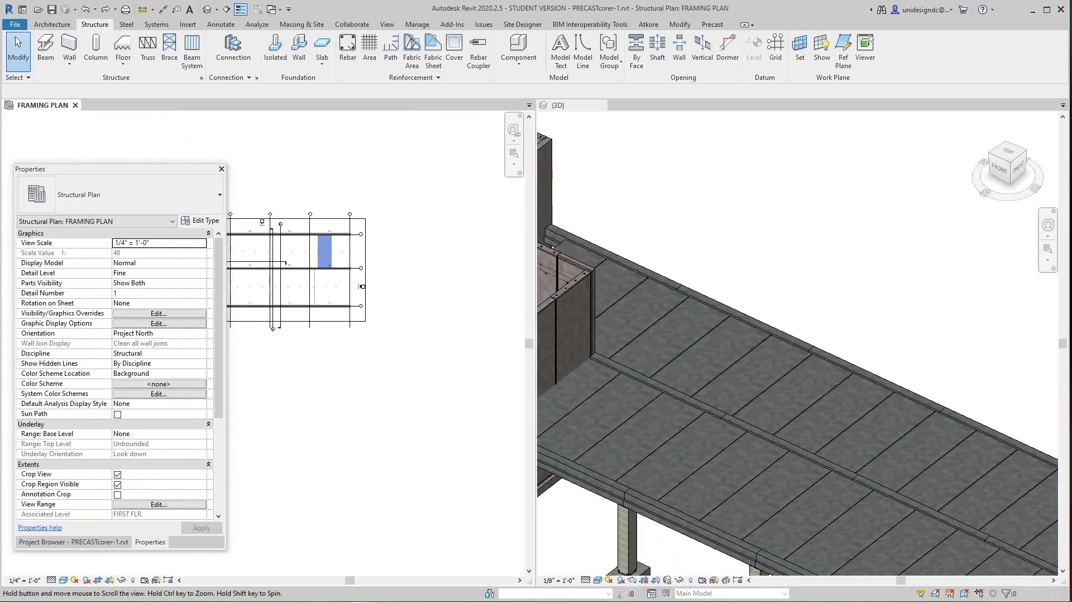
scroll(256, 255, "up", 4)
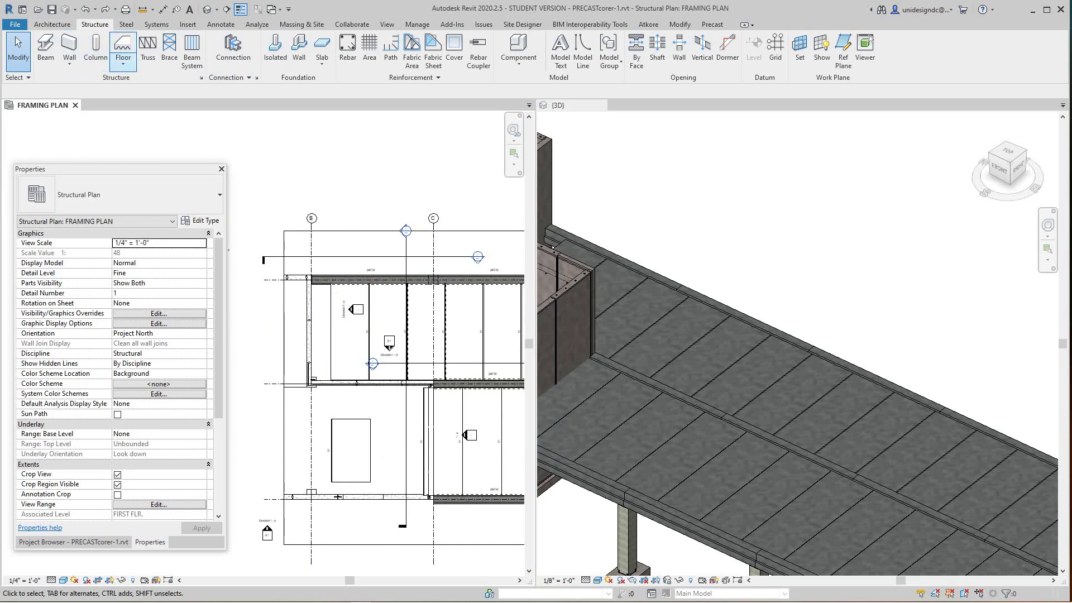
- Sketch a rectangular boundary about 99'-10" long for a 12" Concrete structural floor over the planks between grids 2 and 3, from grid C to G
left_click(123, 63)
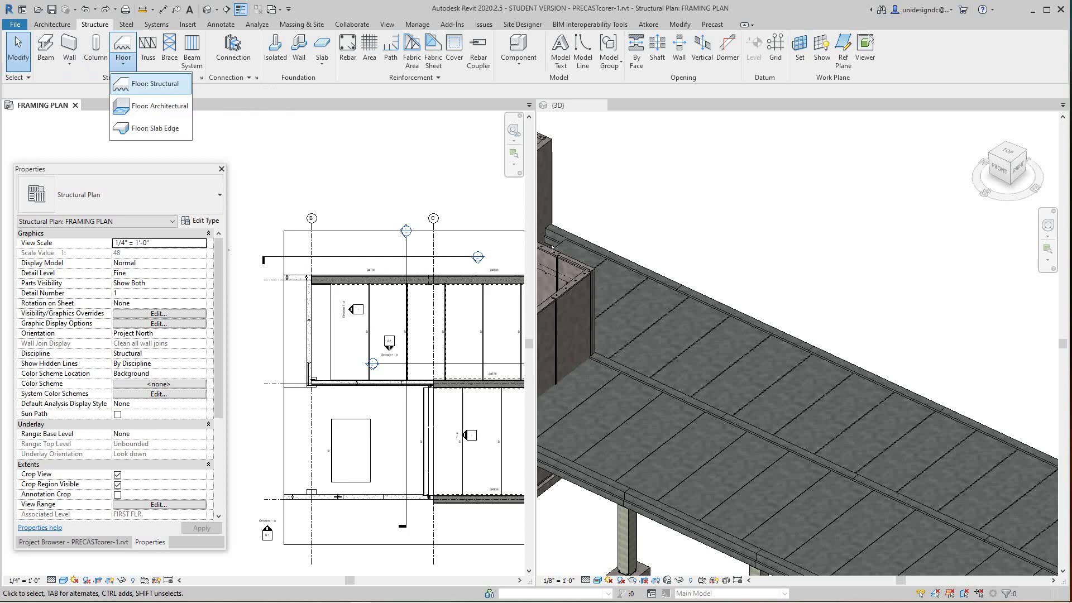
left_click(150, 84)
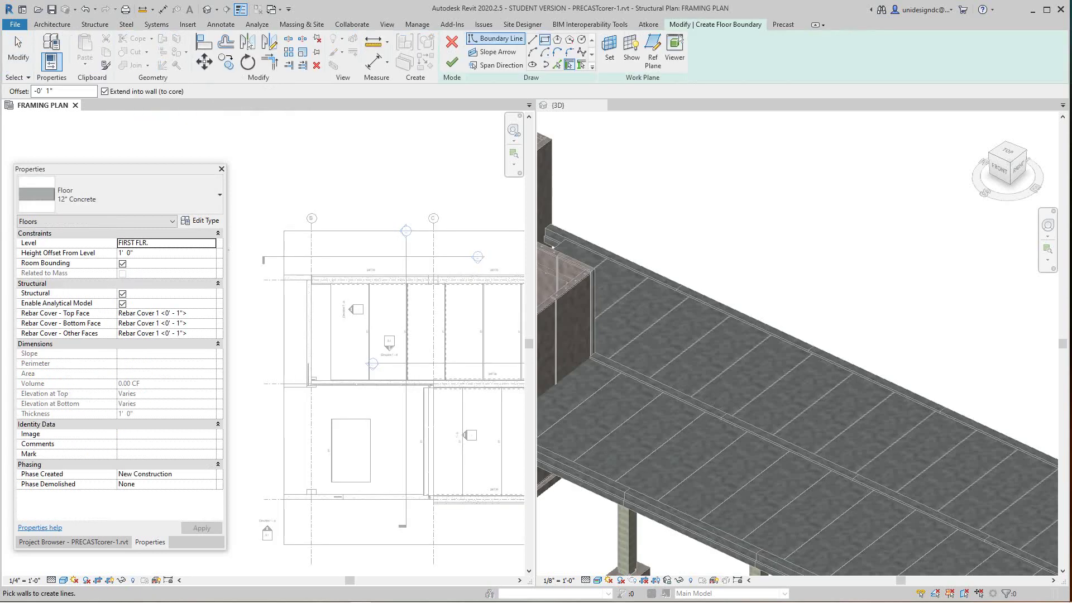
left_click(544, 39)
scroll(335, 297, "up", 2)
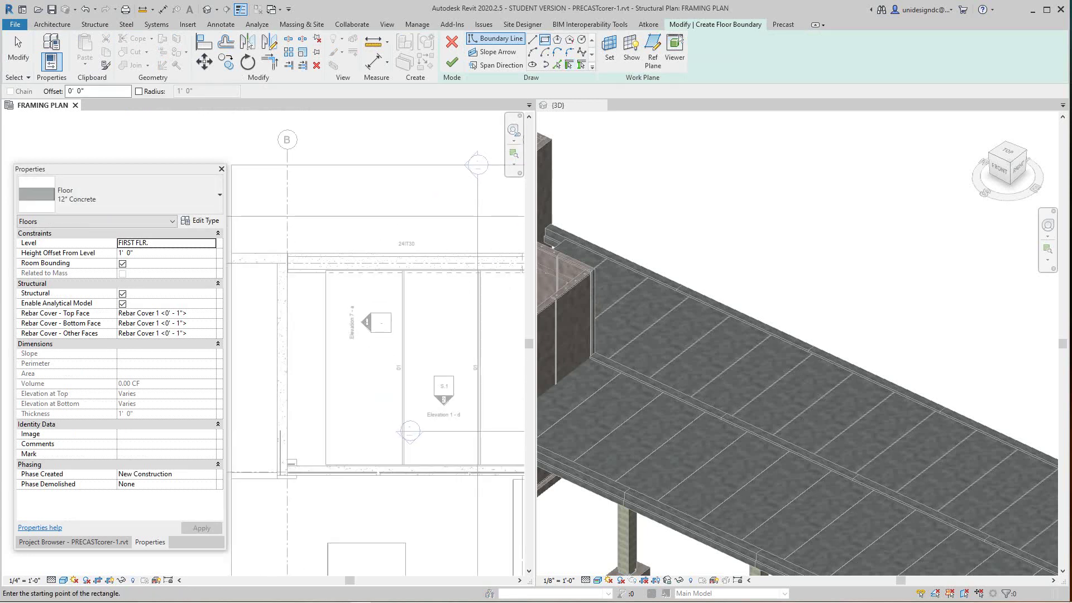
scroll(229, 323, "down", 3)
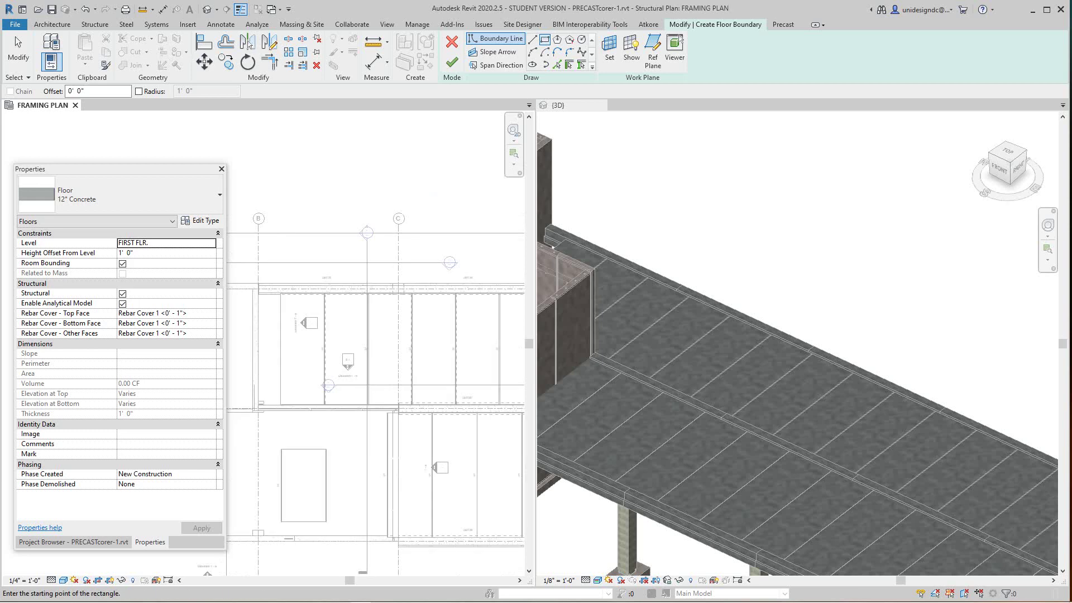
scroll(230, 322, "down", 2)
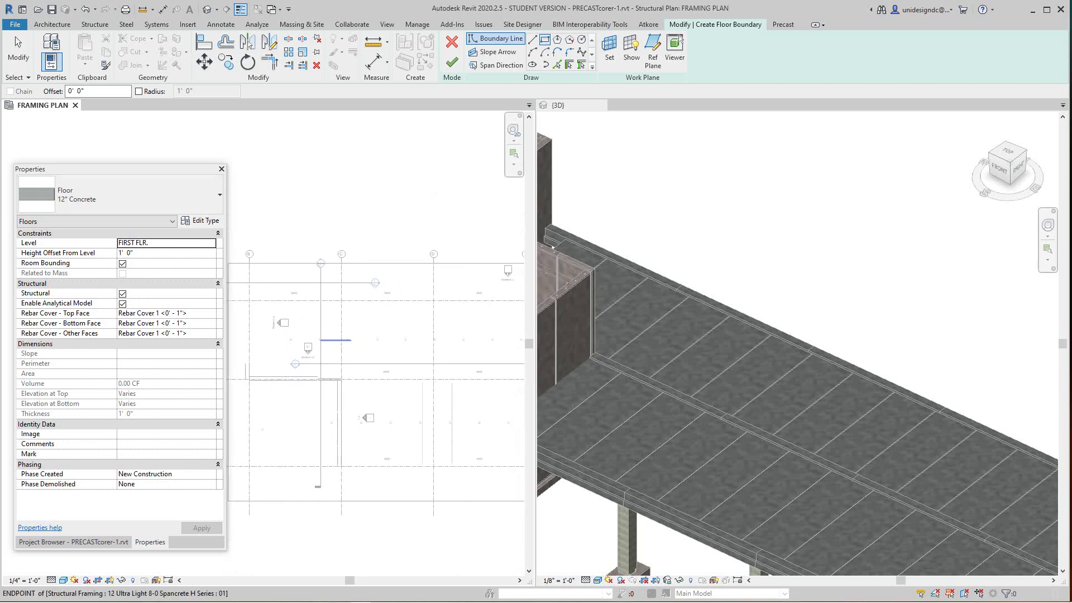
scroll(364, 399, "up", 1)
mouse_move(364, 399)
middle_mouse_down()
mouse_move(314, 352)
mouse_move(363, 379)
middle_mouse_up()
scroll(316, 363, "up", 2)
scroll(314, 351, "up", 2)
scroll(353, 373, "up", 3)
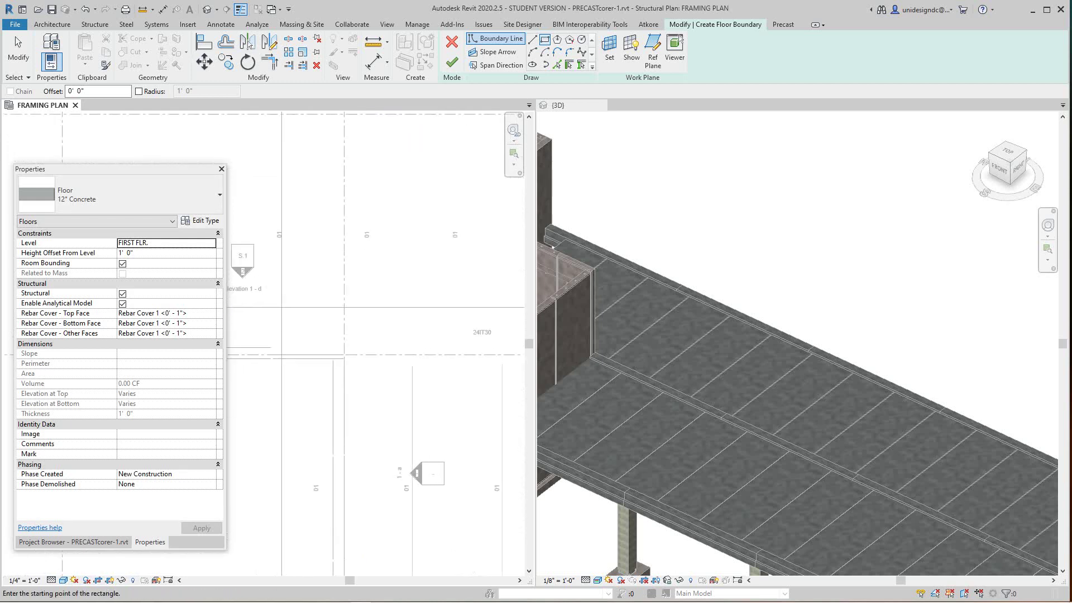
scroll(352, 376, "up", 4)
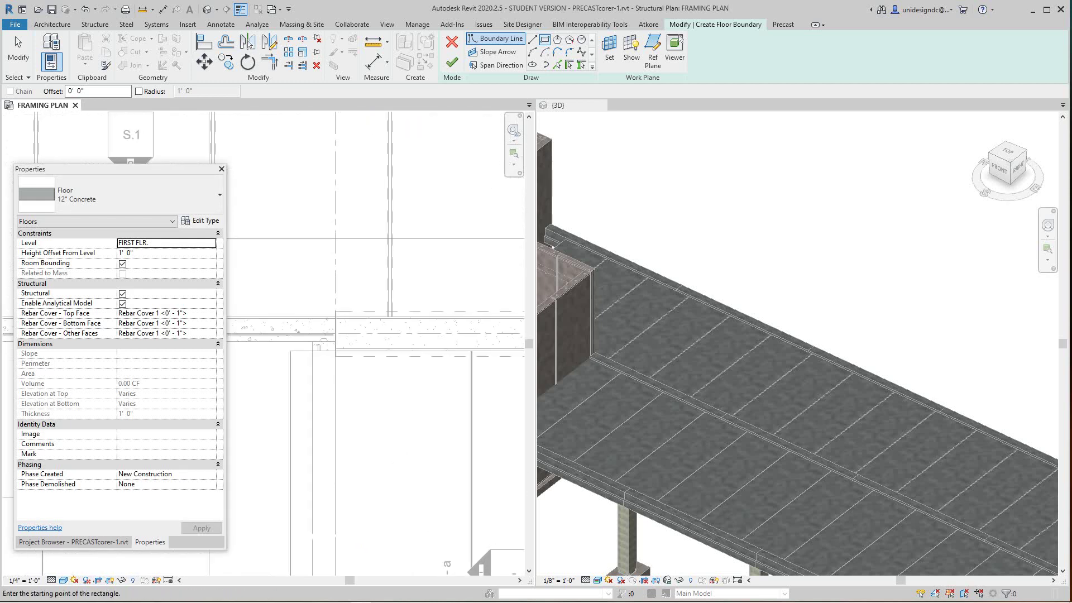
scroll(338, 350, "up", 3)
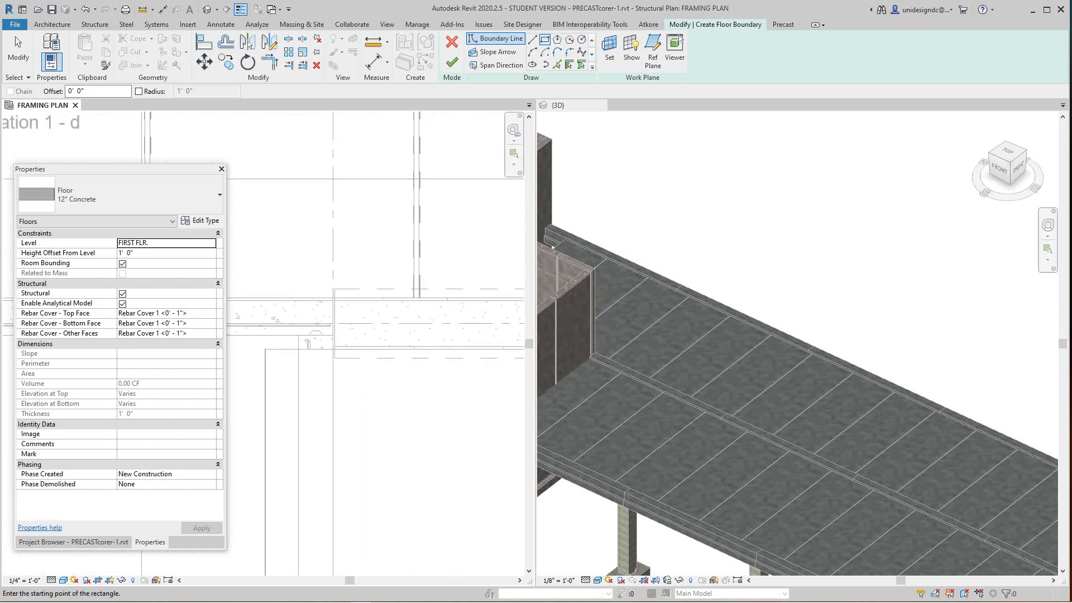
left_click(339, 350)
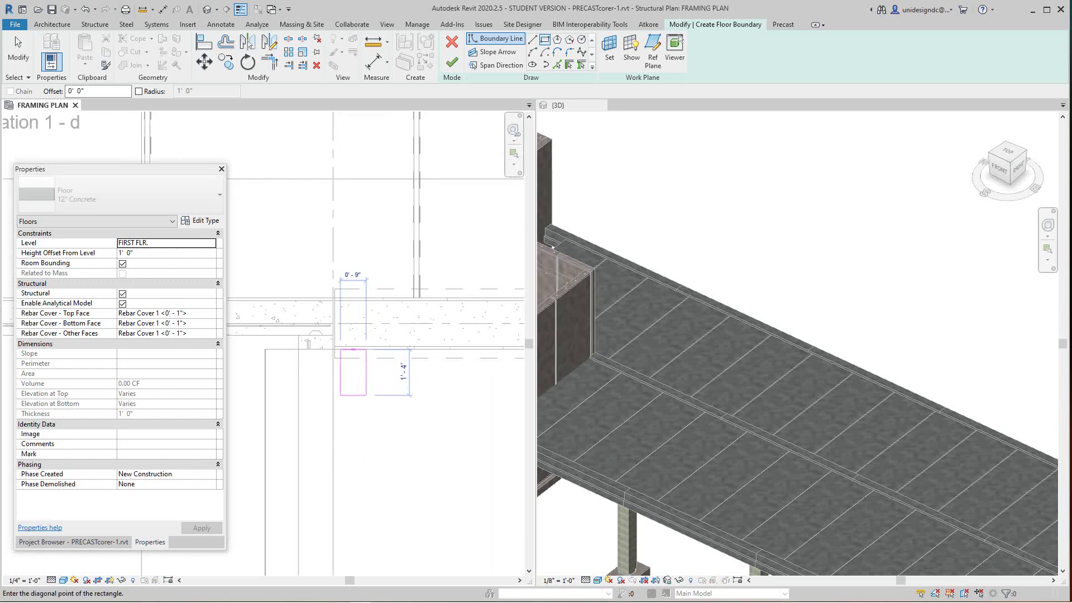
scroll(366, 394, "down", 1)
scroll(366, 395, "down", 5)
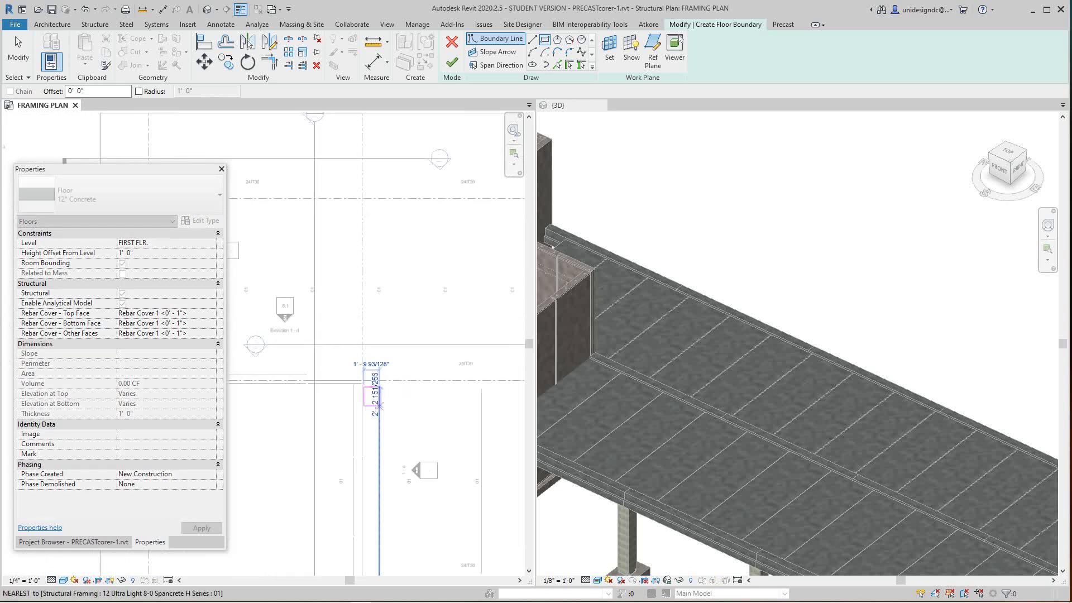
scroll(360, 429, "down", 3)
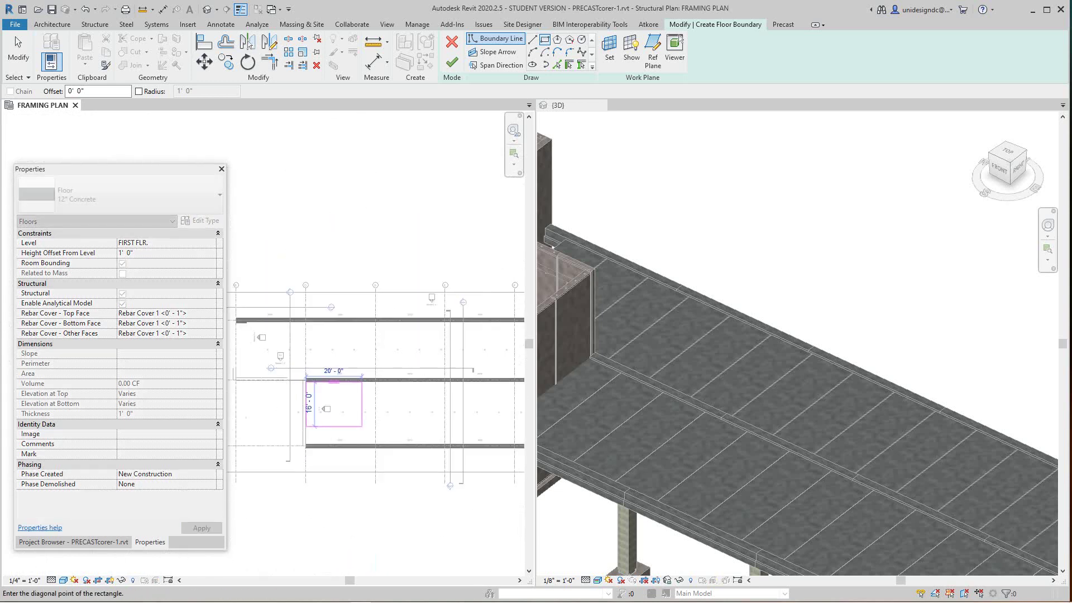
scroll(455, 438, "up", 3)
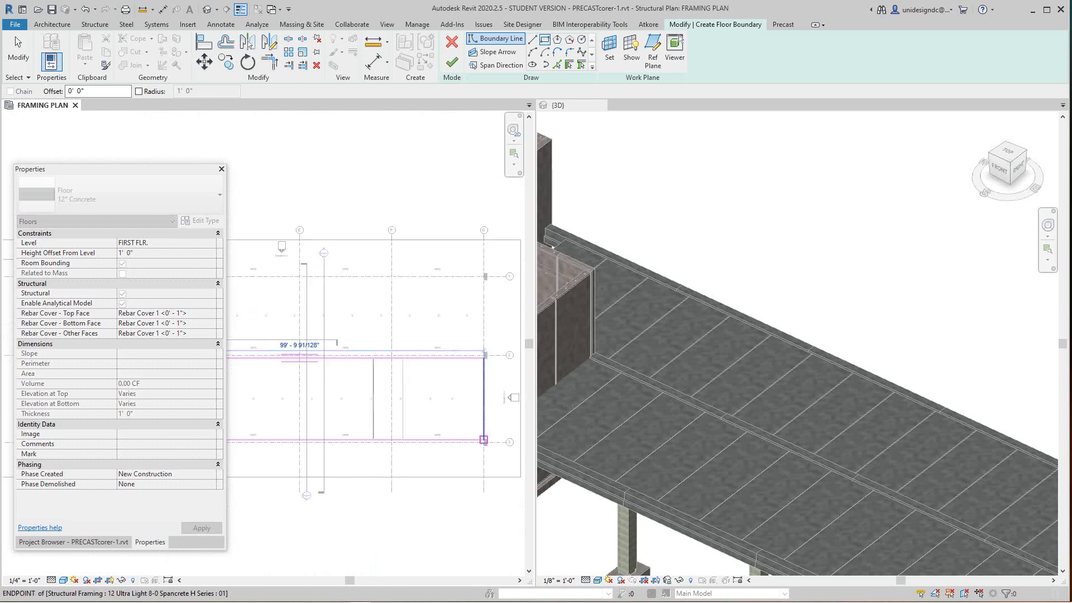
scroll(483, 440, "up", 3)
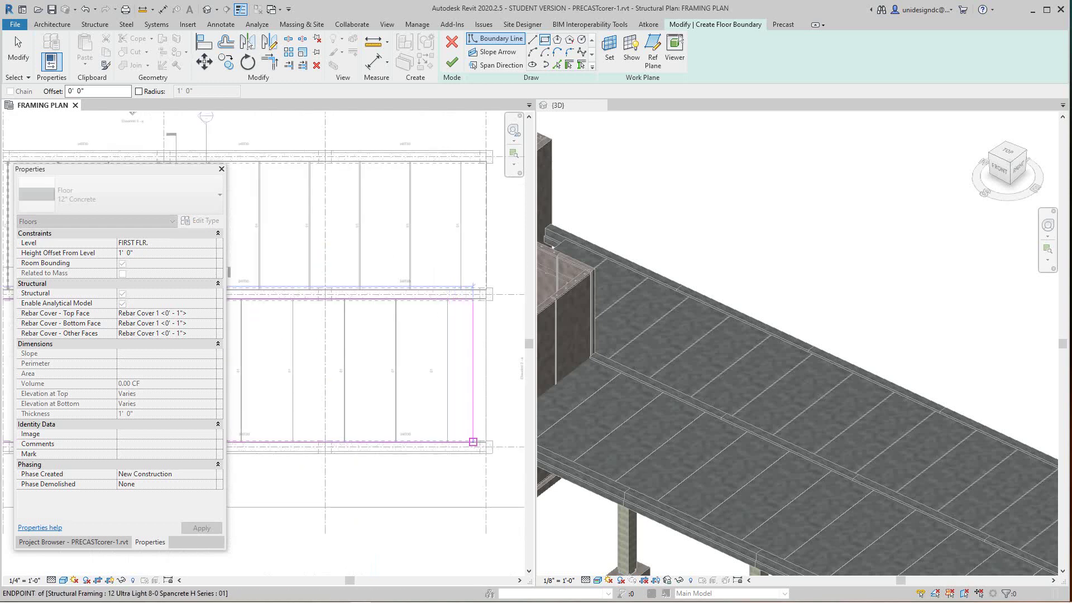
left_click(486, 442)
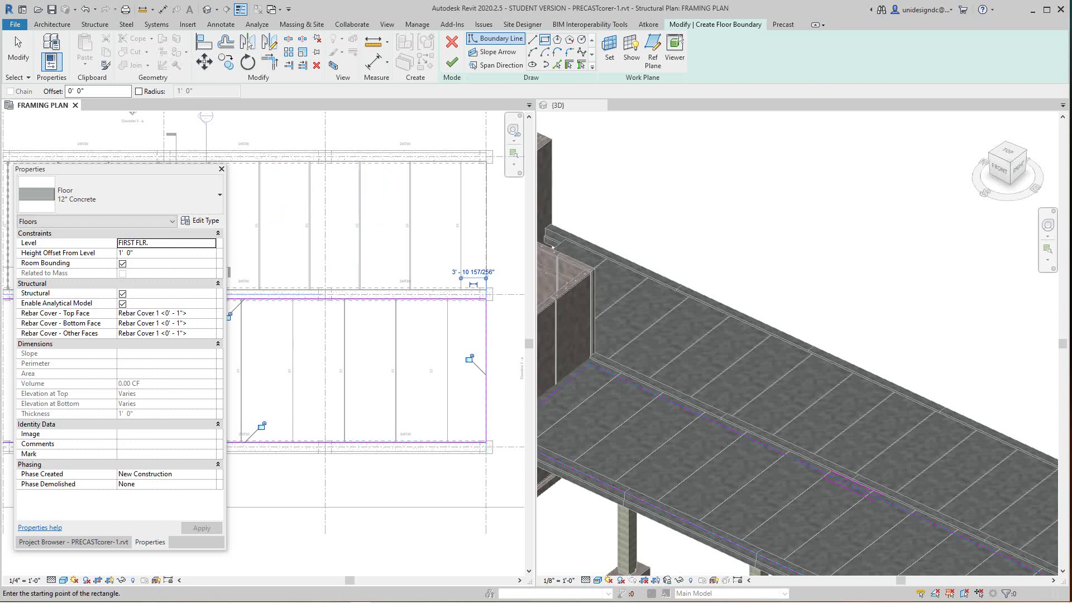
- Try finishing the 12" Concrete floor, and undo back to its boundary sketch
left_click(497, 65)
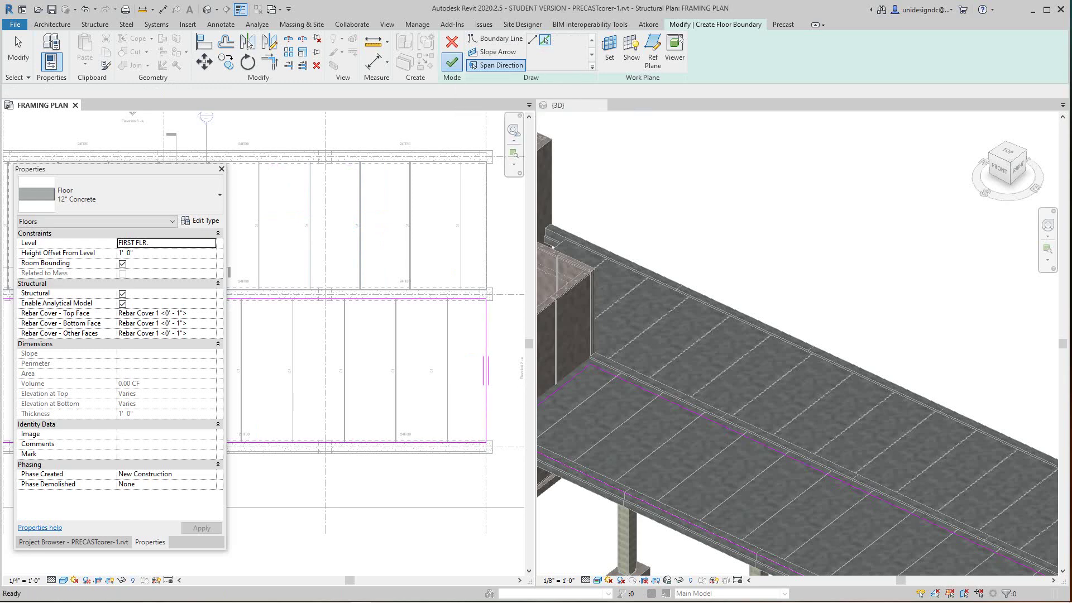
left_click(452, 62)
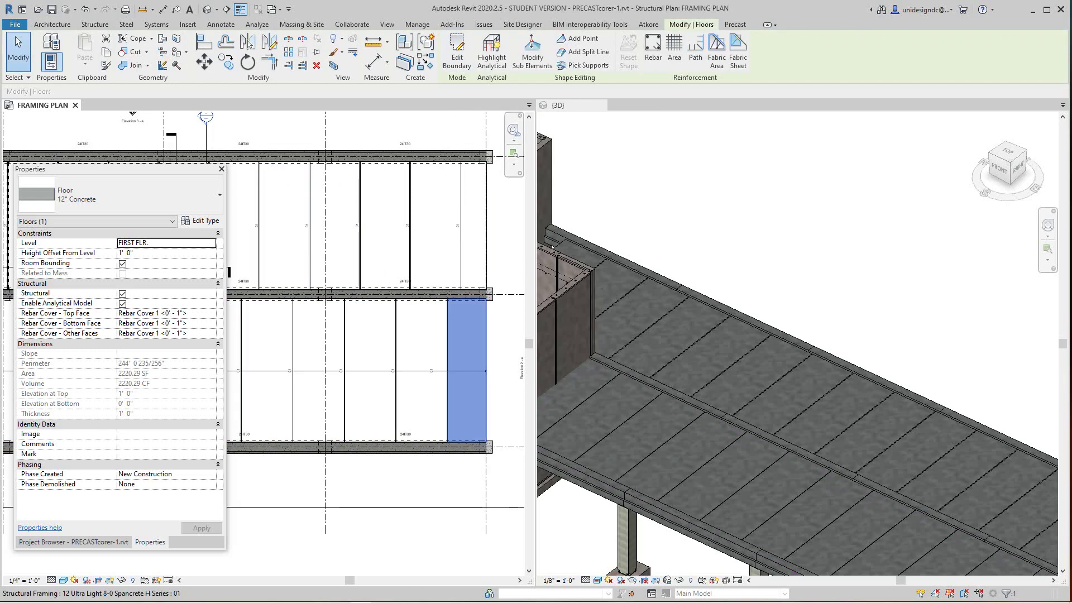
scroll(465, 320, "down", 2)
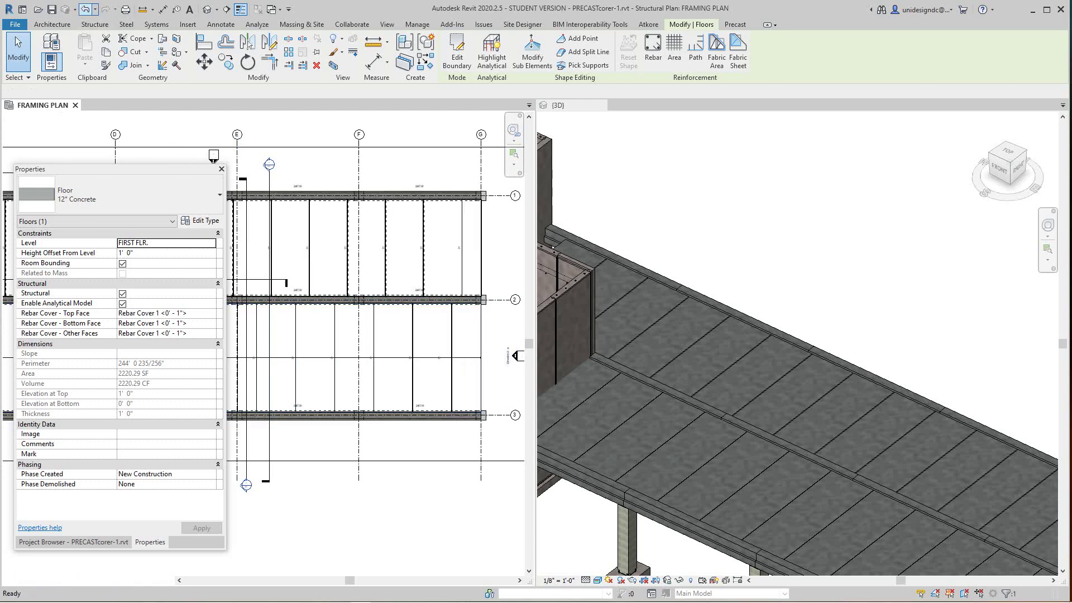
scroll(517, 356, "up", 2)
key("Escape")
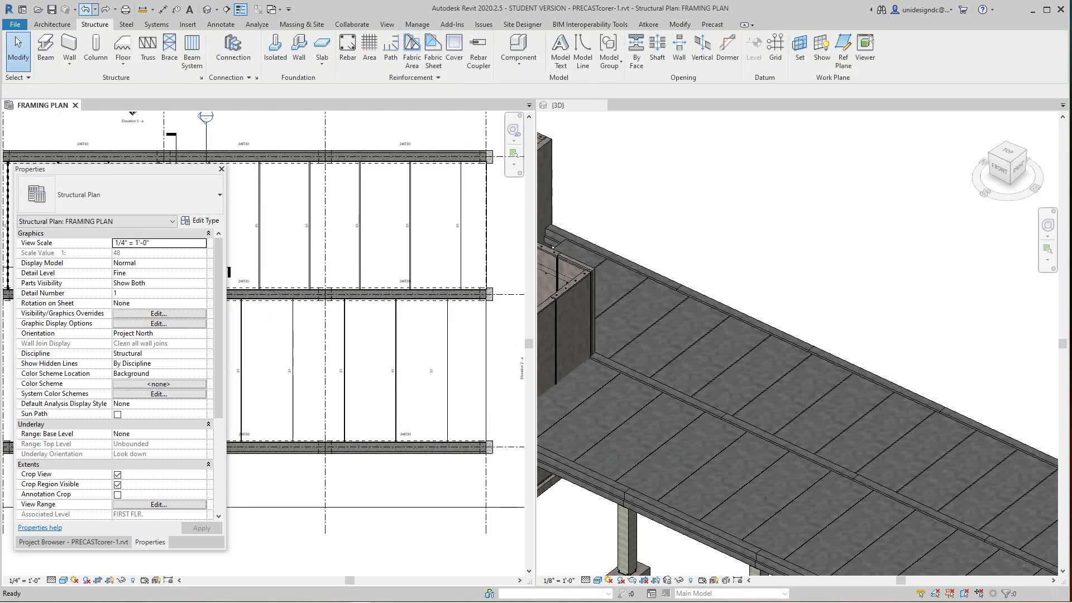
left_click(85, 9)
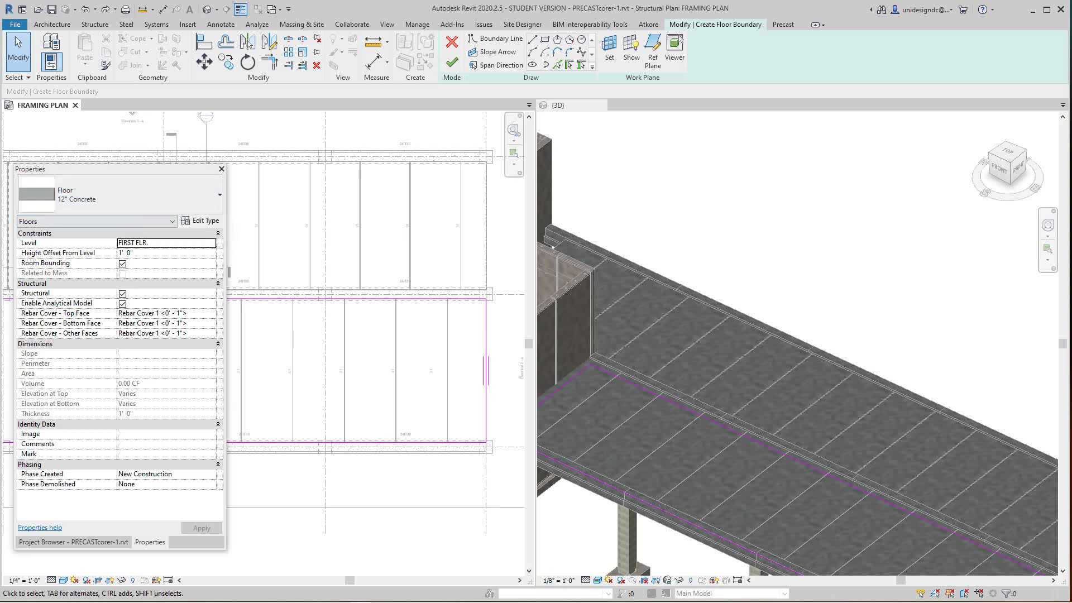
- Finish the boundary sketch to create the 12" Concrete floor over the planks between grids 2 and 3
scroll(729, 388, "down", 2)
scroll(704, 385, "up", 2)
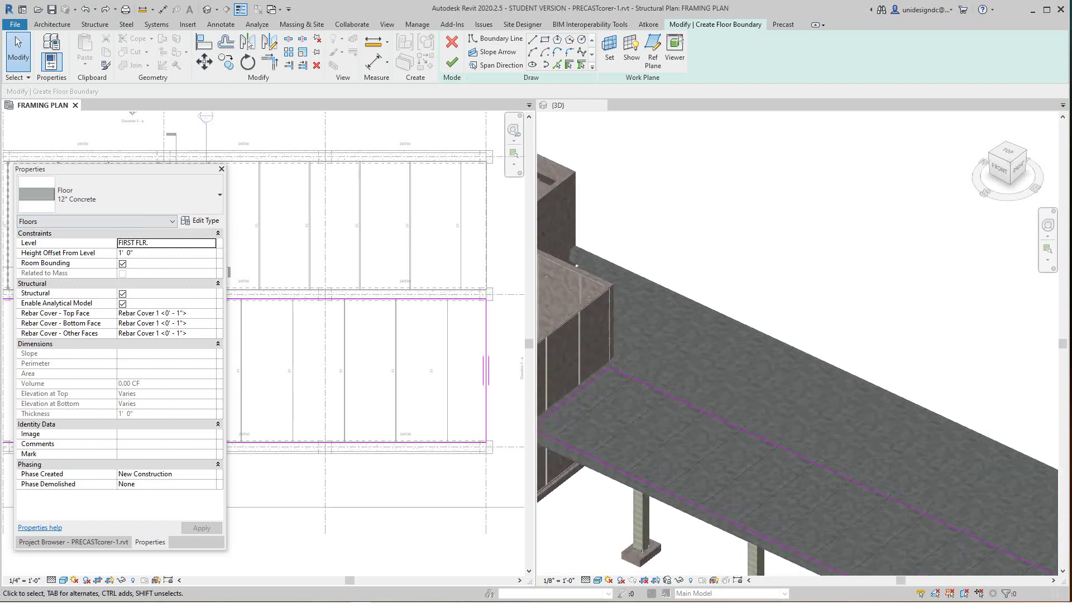
scroll(717, 377, "down", 1)
scroll(717, 378, "up", 2)
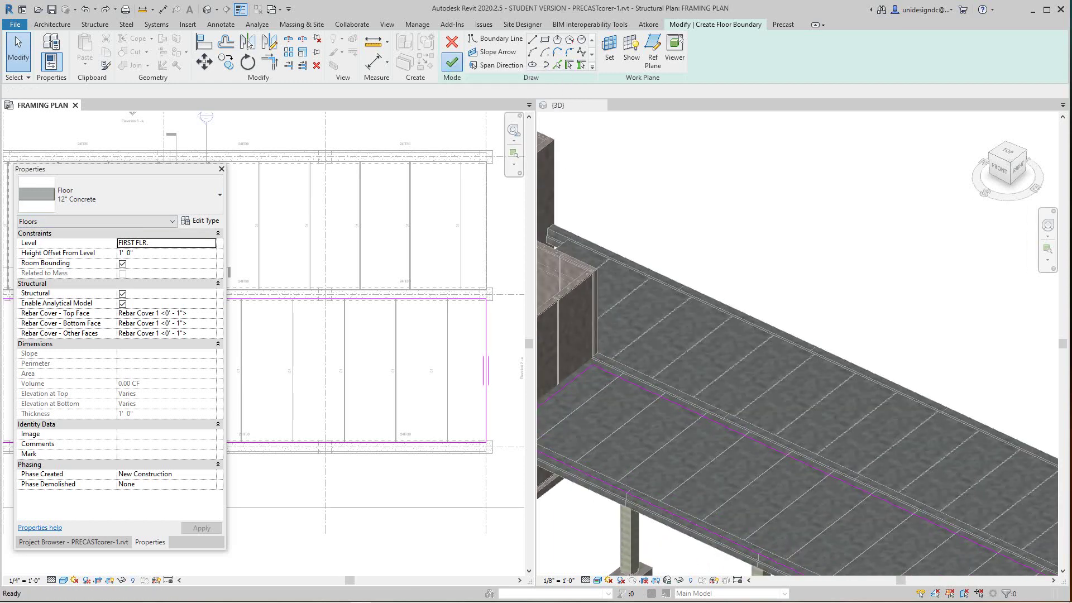
left_click(453, 62)
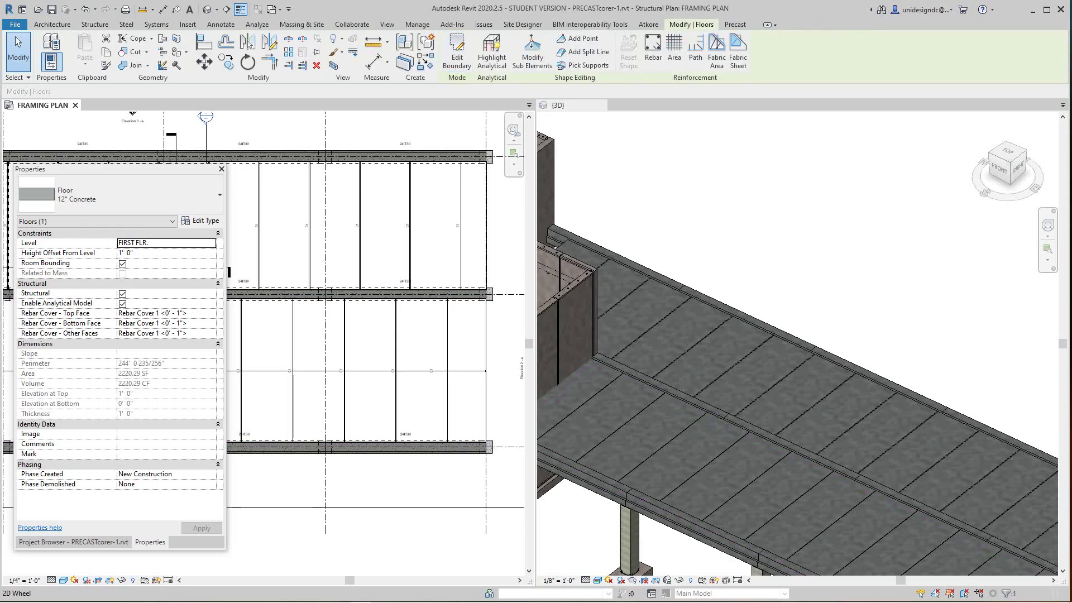
- Try temporarily hiding the structural framing category in the framing plan, and undo it
scroll(701, 350, "down", 2)
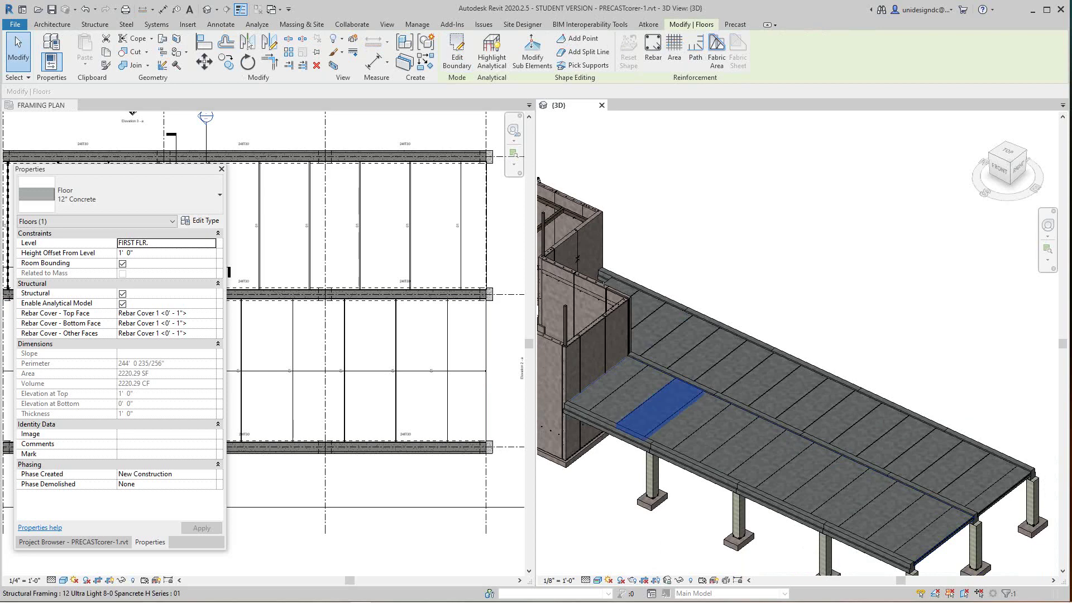
right_click(669, 390)
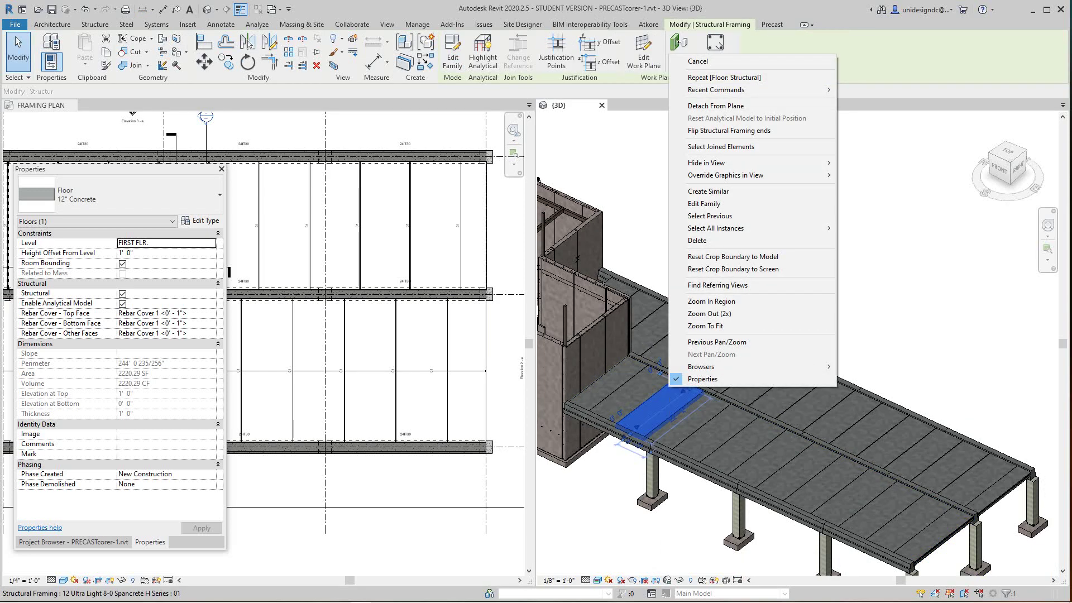
key("Escape")
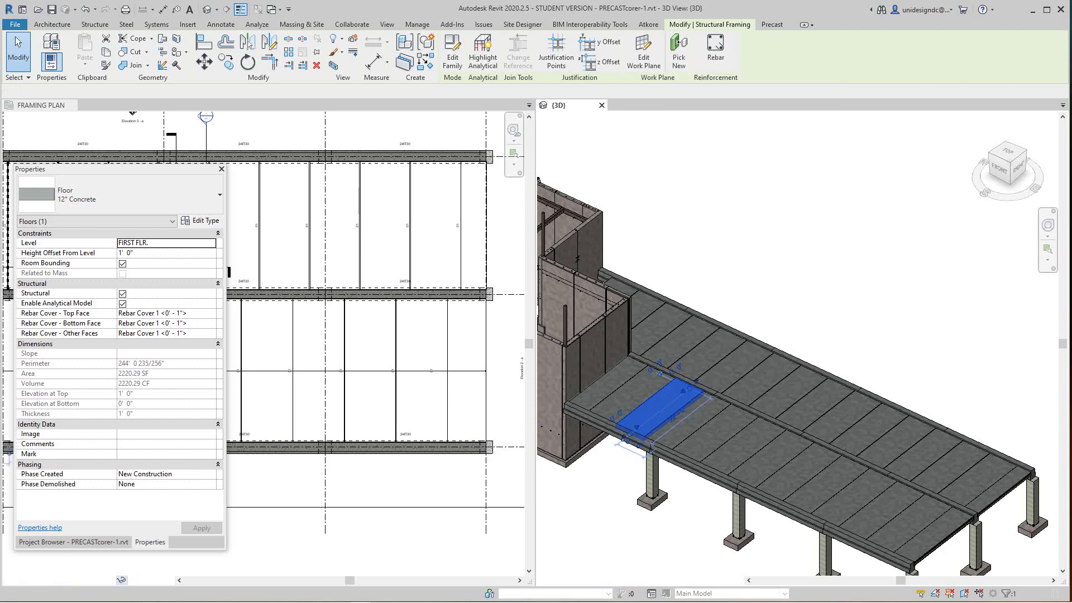
left_click(122, 580)
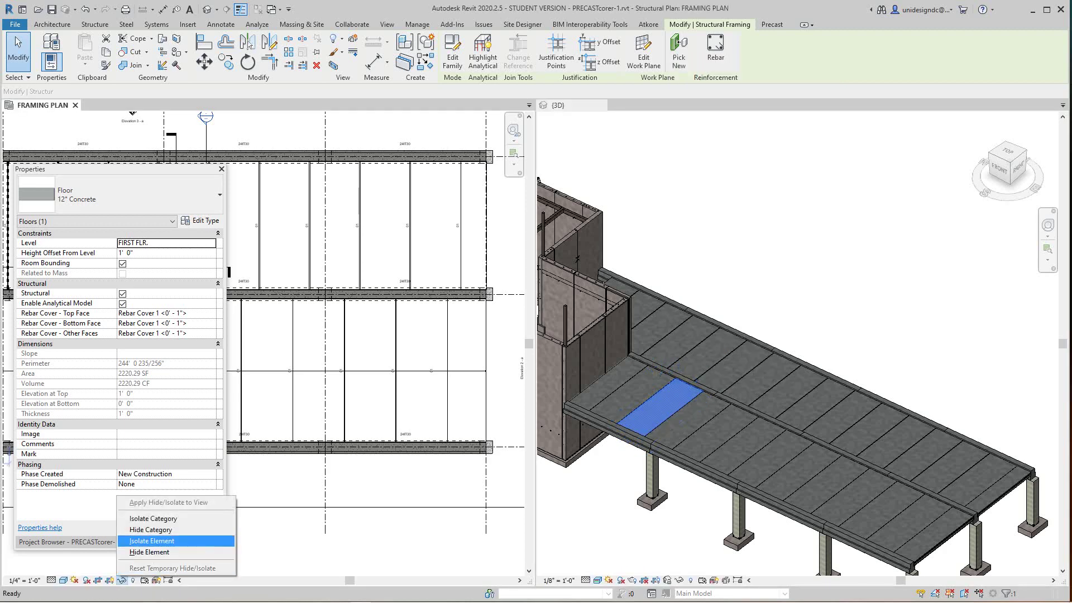
left_click(151, 529)
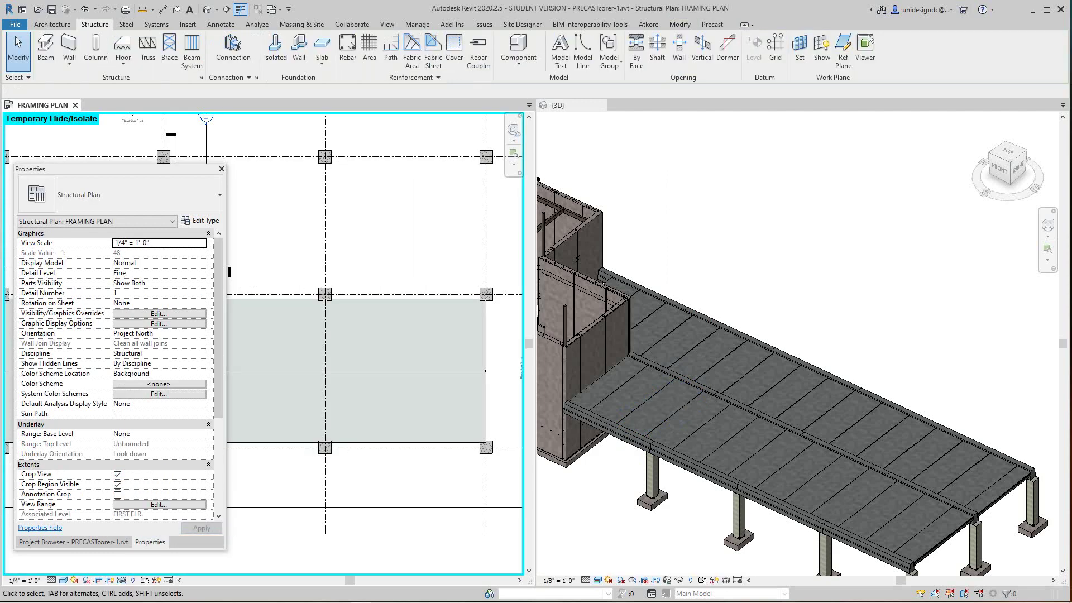
scroll(684, 410, "up", 3)
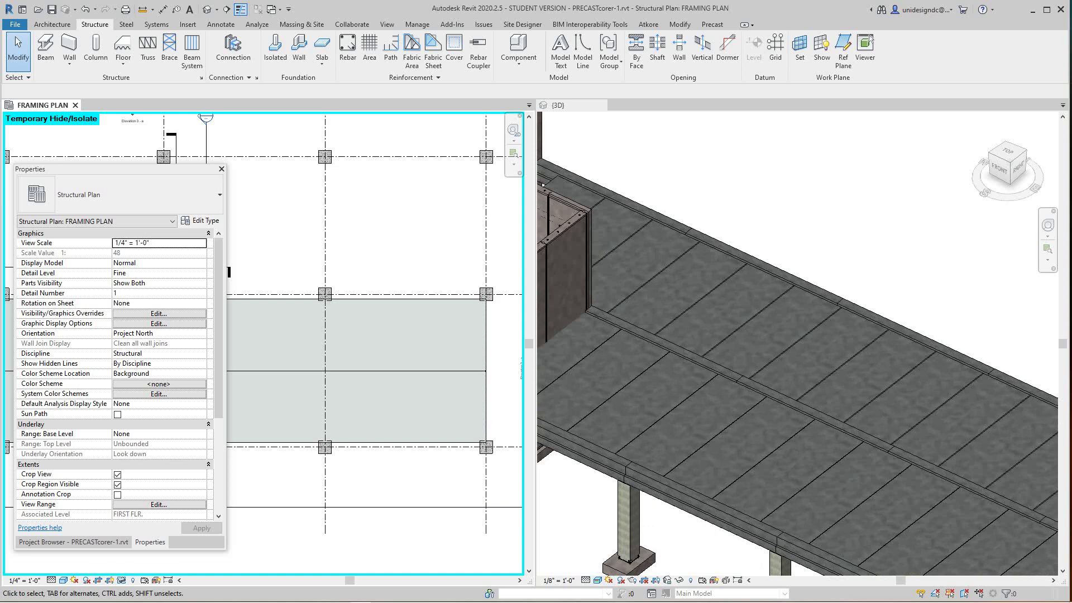
scroll(426, 517, "down", 1)
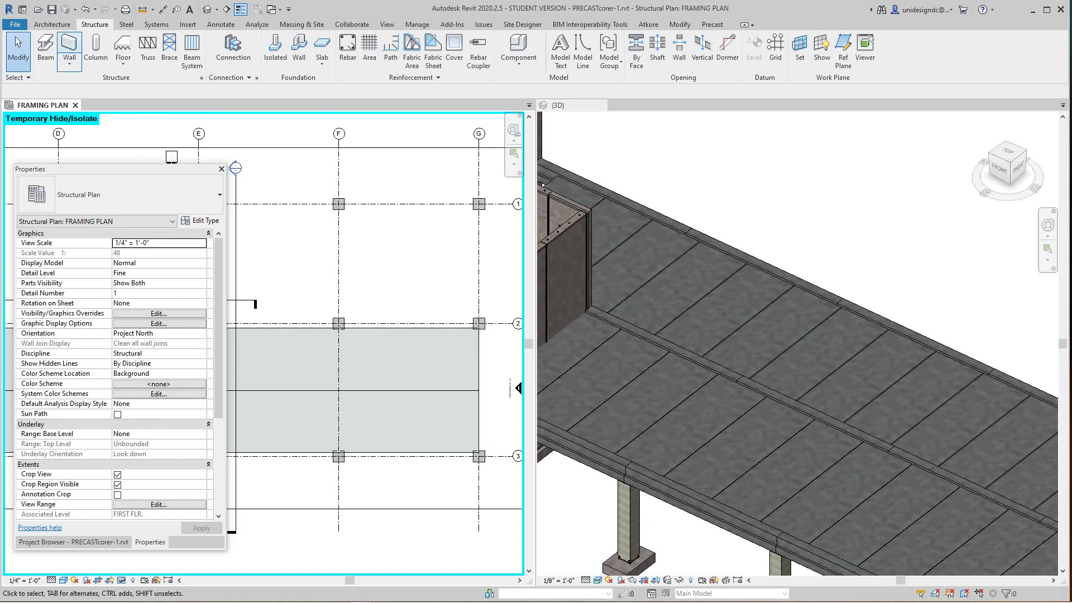
left_click(86, 9)
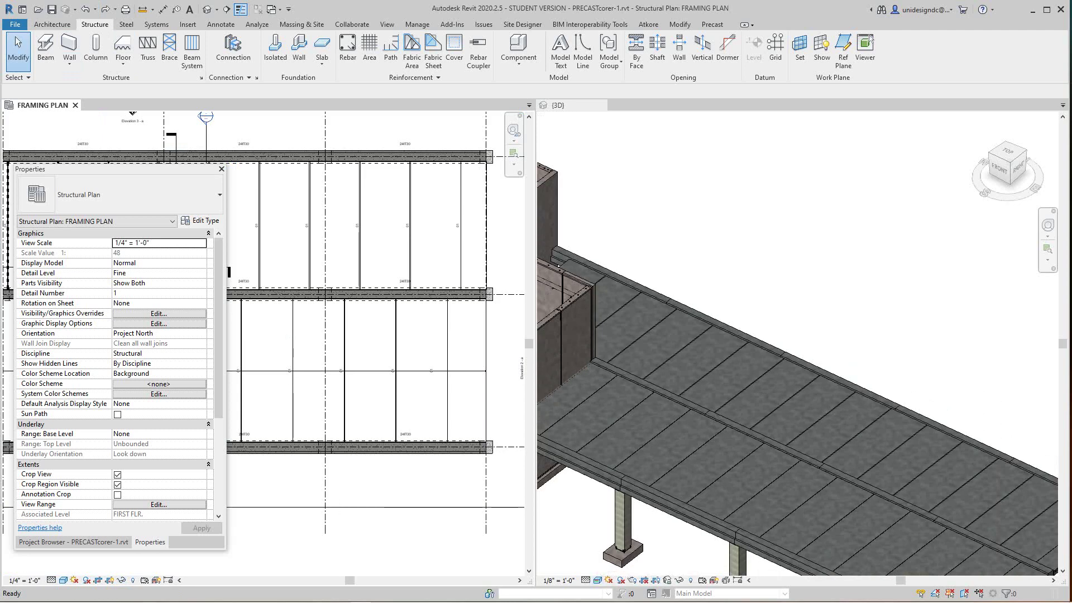
- Temporarily hide the structural framing category in the 3D view, using one of the precast planks
left_click(853, 363)
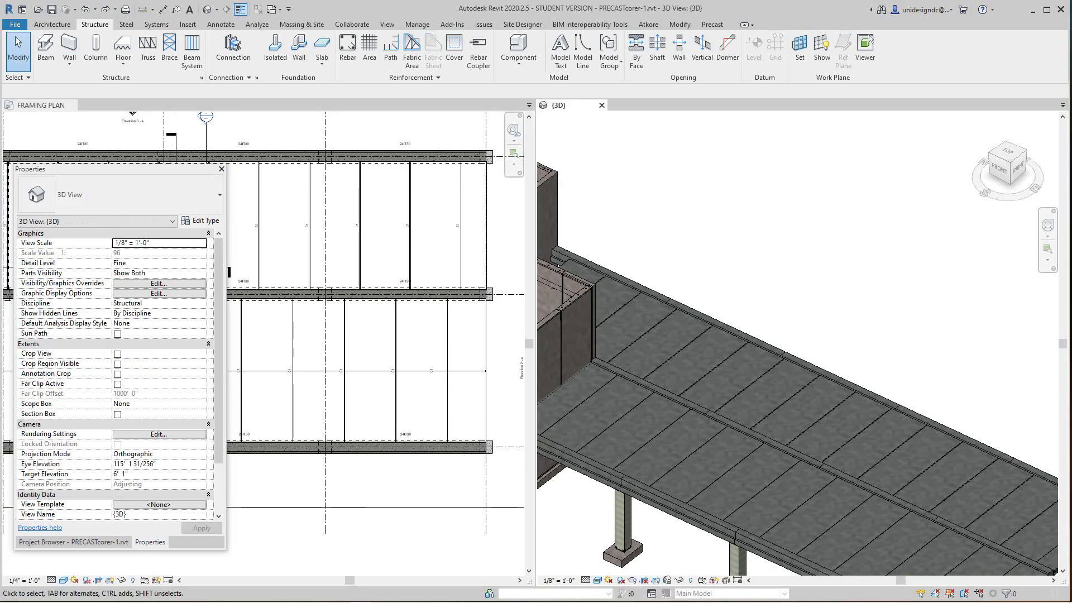
scroll(701, 458, "down", 4)
scroll(700, 458, "up", 3)
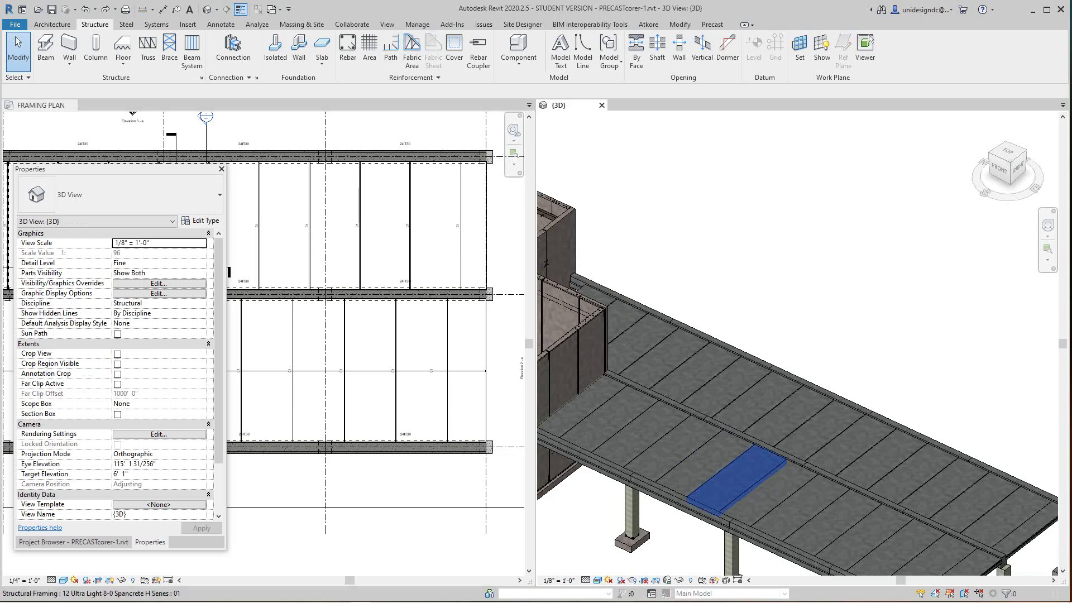
left_click(736, 477)
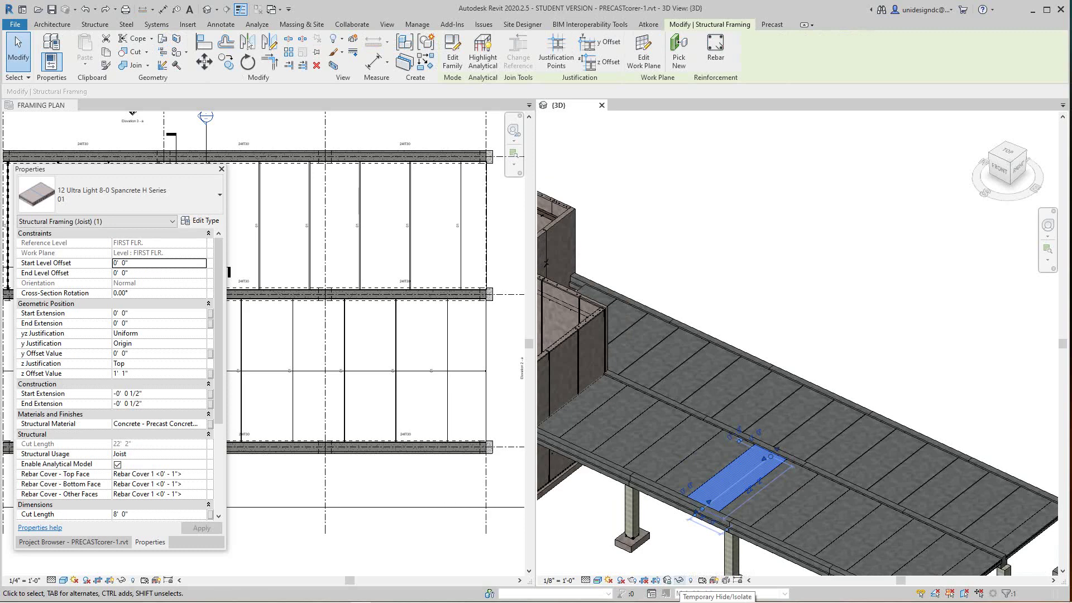
left_click(679, 580)
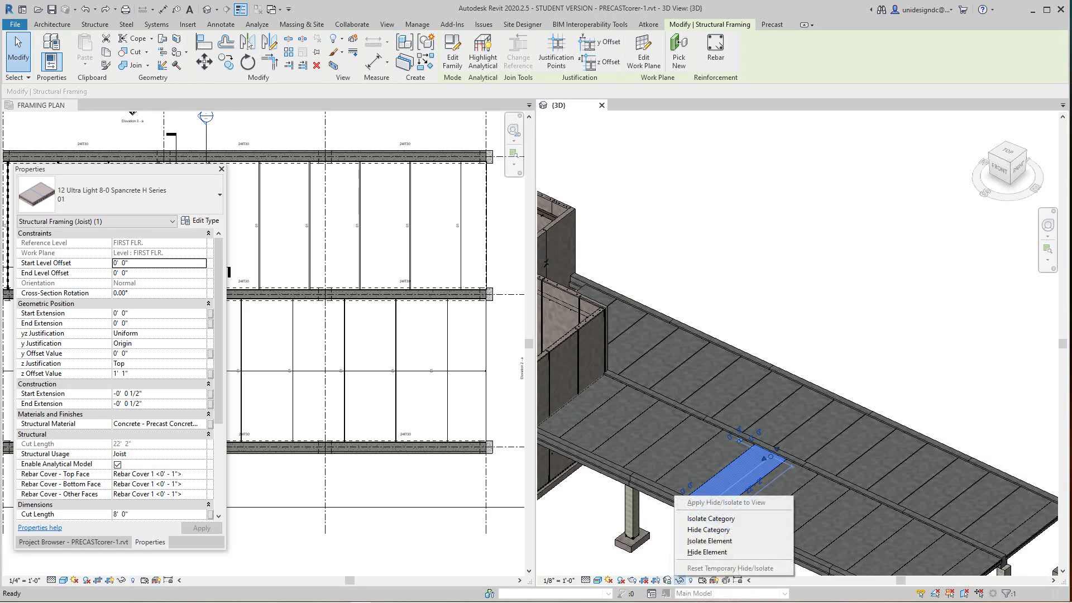
left_click(708, 529)
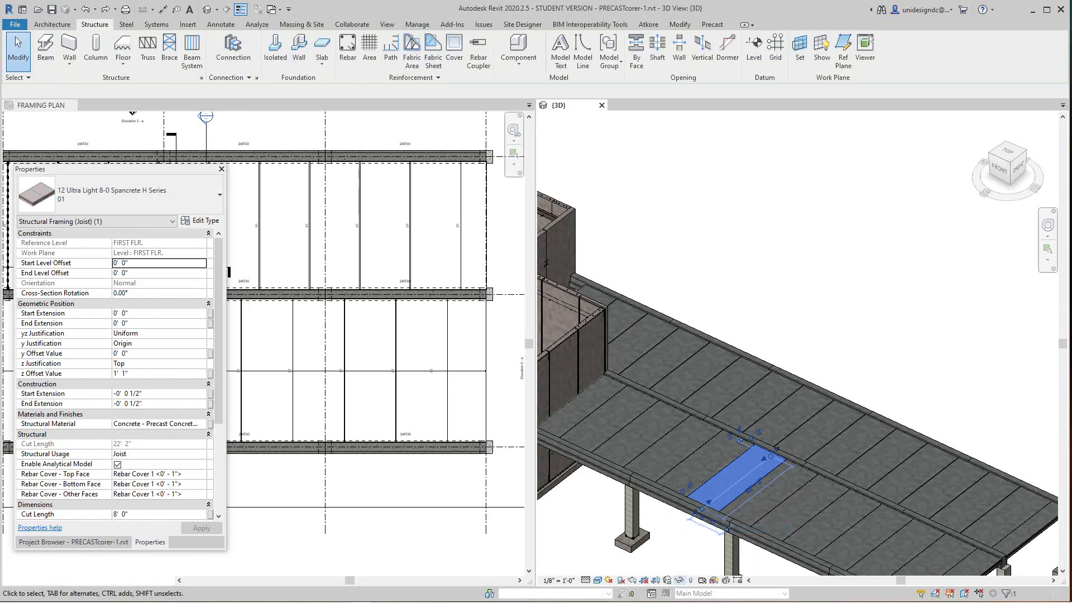
- Examine the concrete floor's edge between the columns from the Right view in 3D
middle_click_drag(905, 559, 830, 406)
scroll(862, 433, "up", 3)
scroll(799, 344, "down", 2)
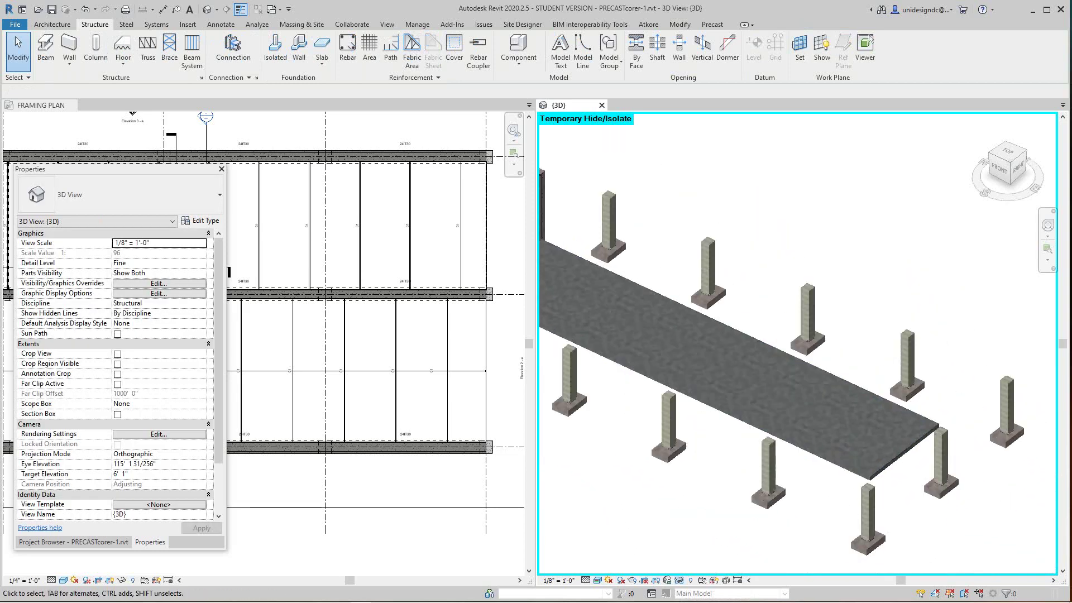
left_click(1018, 167)
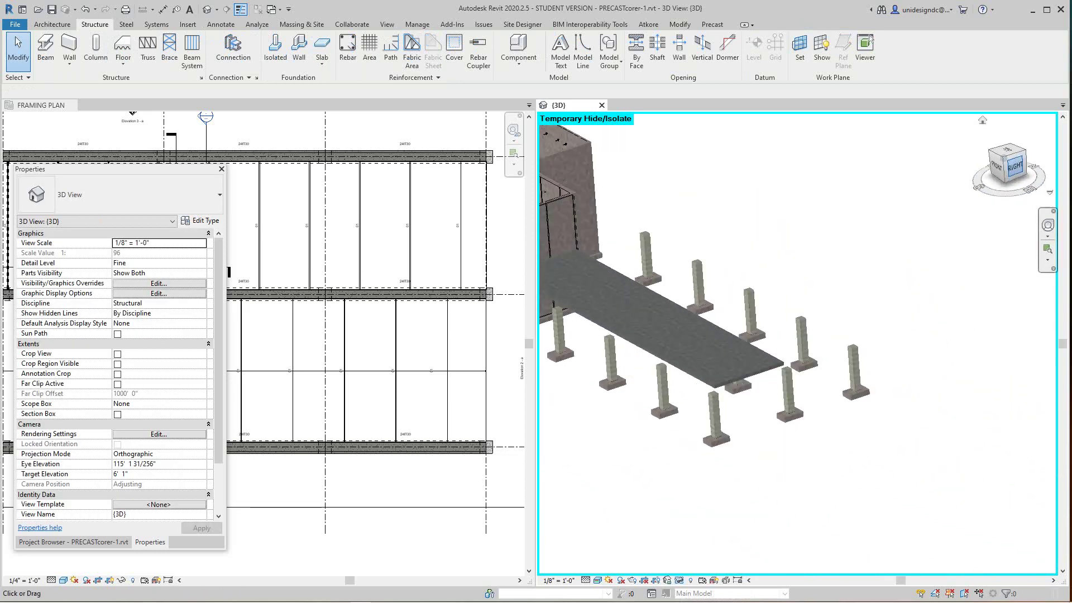
scroll(702, 366, "up", 5)
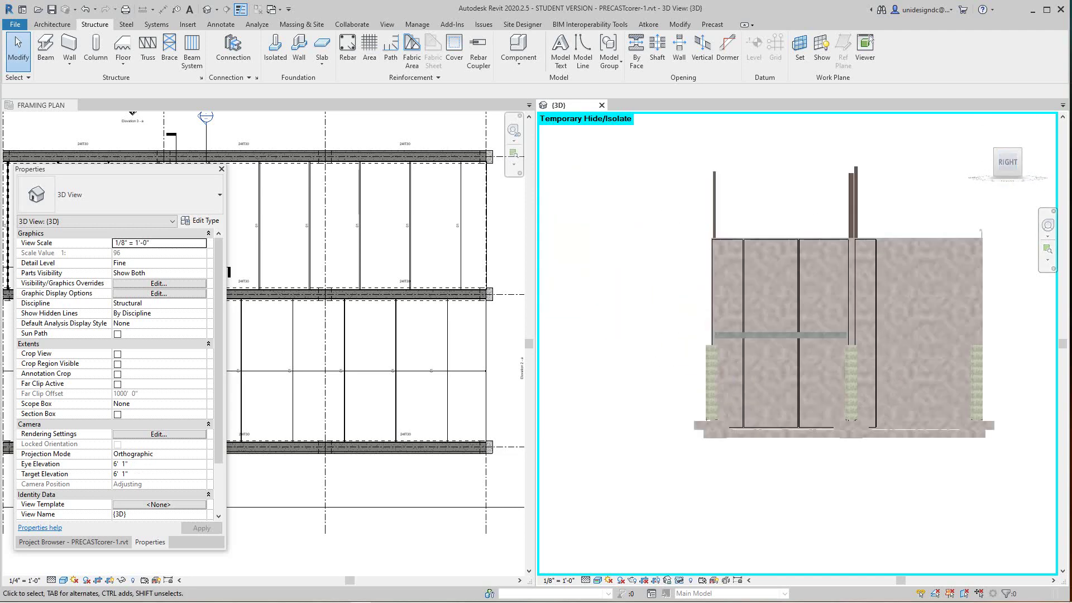
scroll(796, 315, "up", 2)
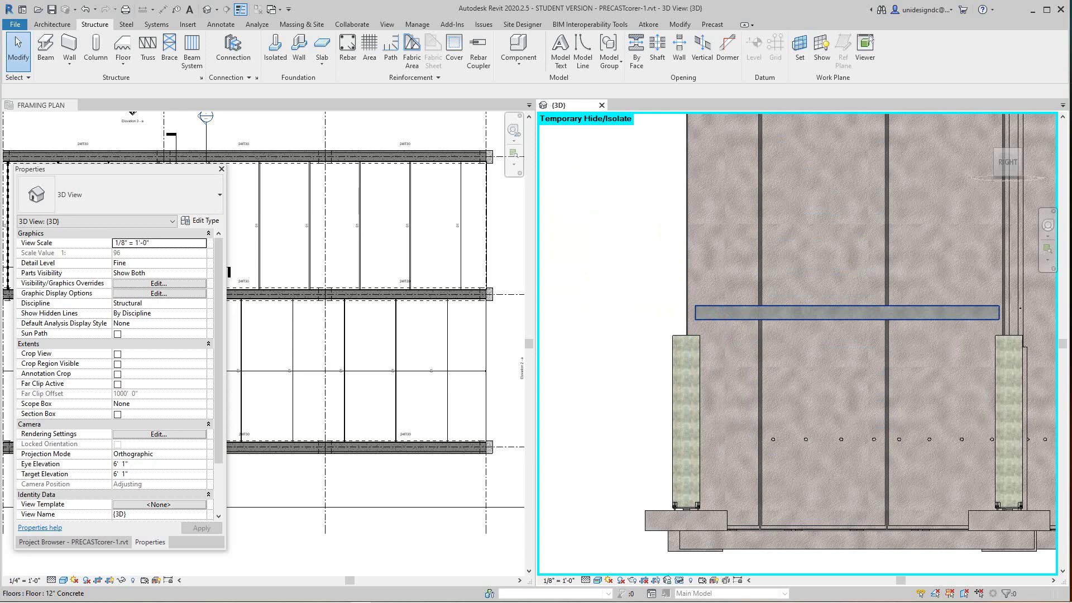
- Duplicate the concrete floor's 12" Concrete type under the name 3" Concrete 2
left_click(732, 314)
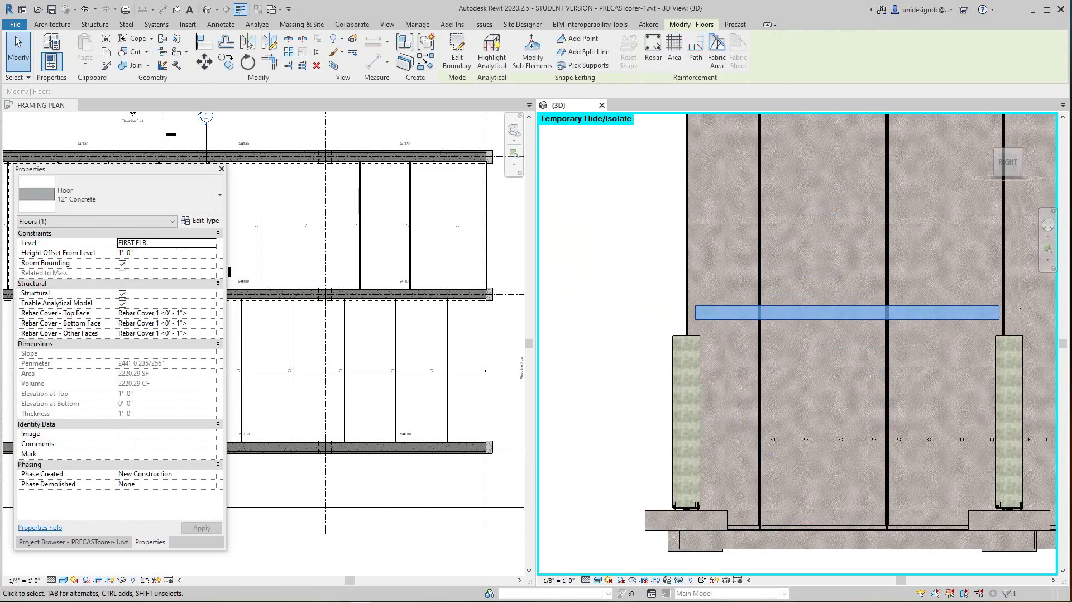
left_click(201, 220)
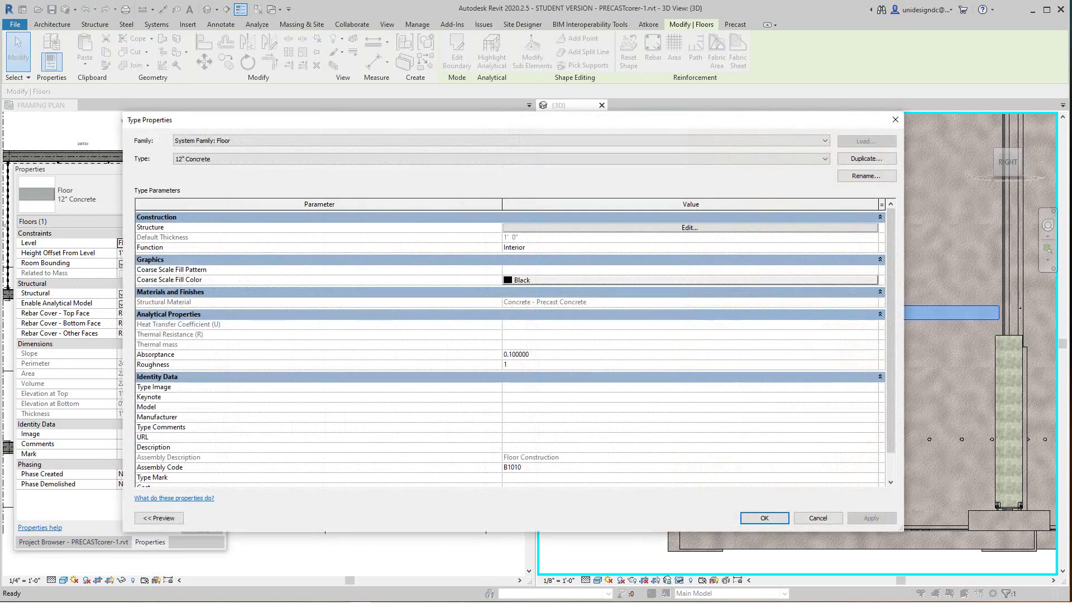
left_click(865, 159)
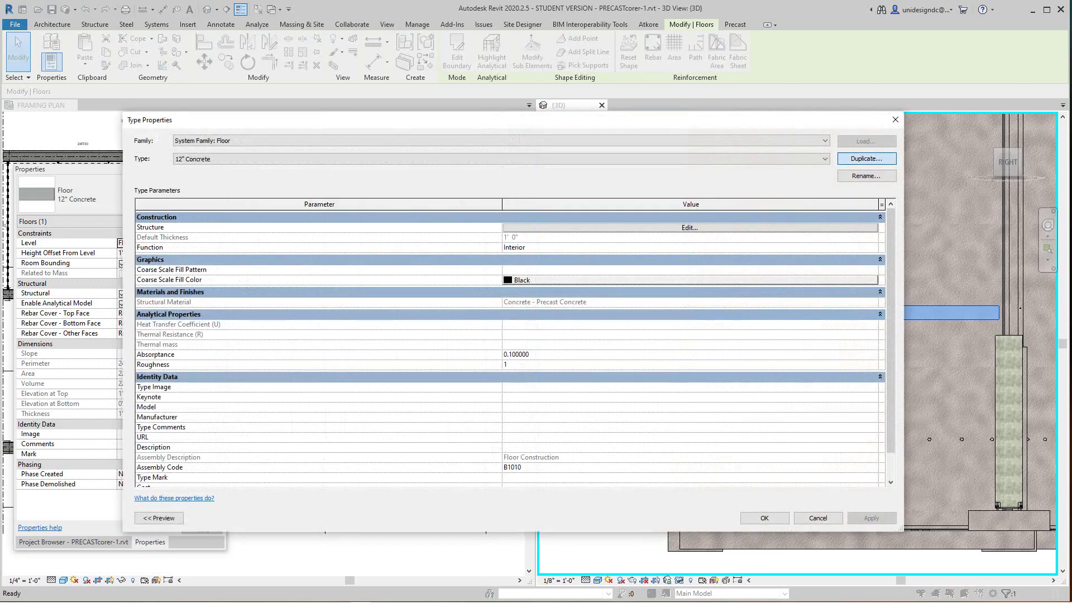
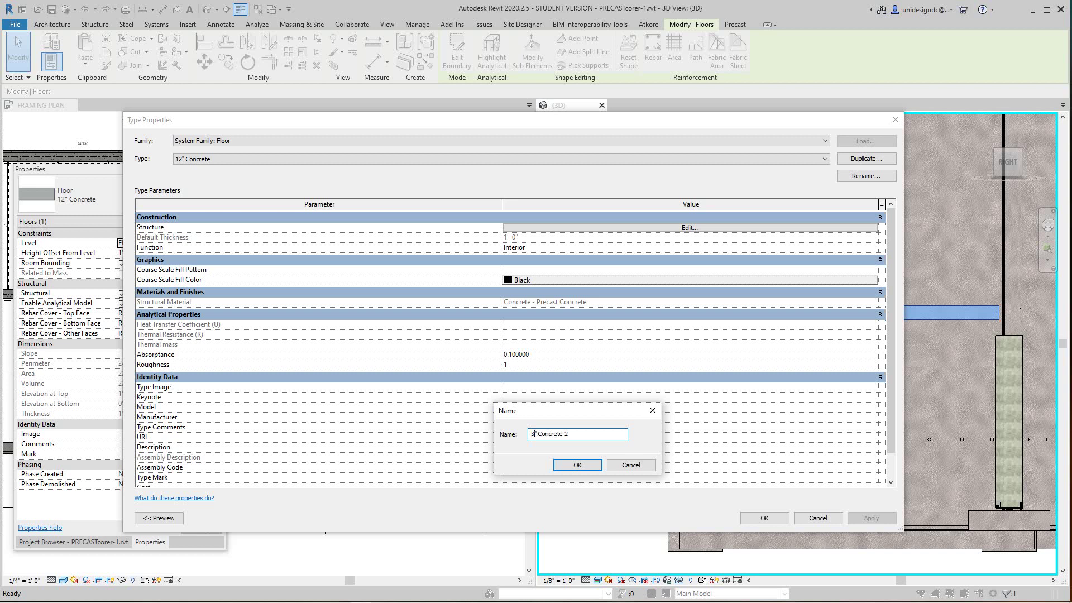
left_click(576, 465)
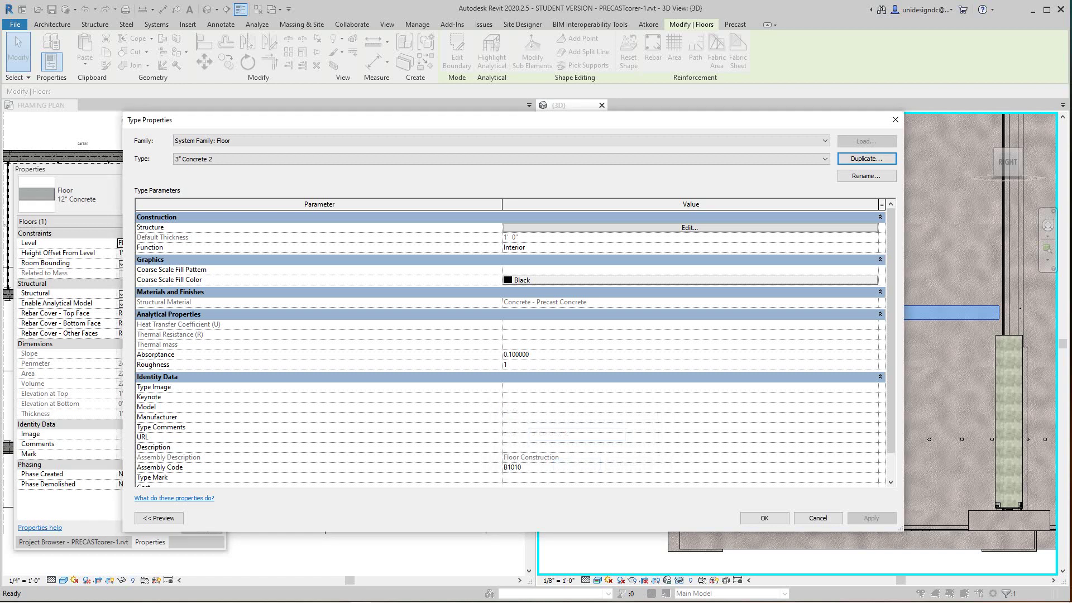
- Set the structure layer of the 3" Concrete 2 floor type to 0' 3" thick and apply the type
left_click(689, 228)
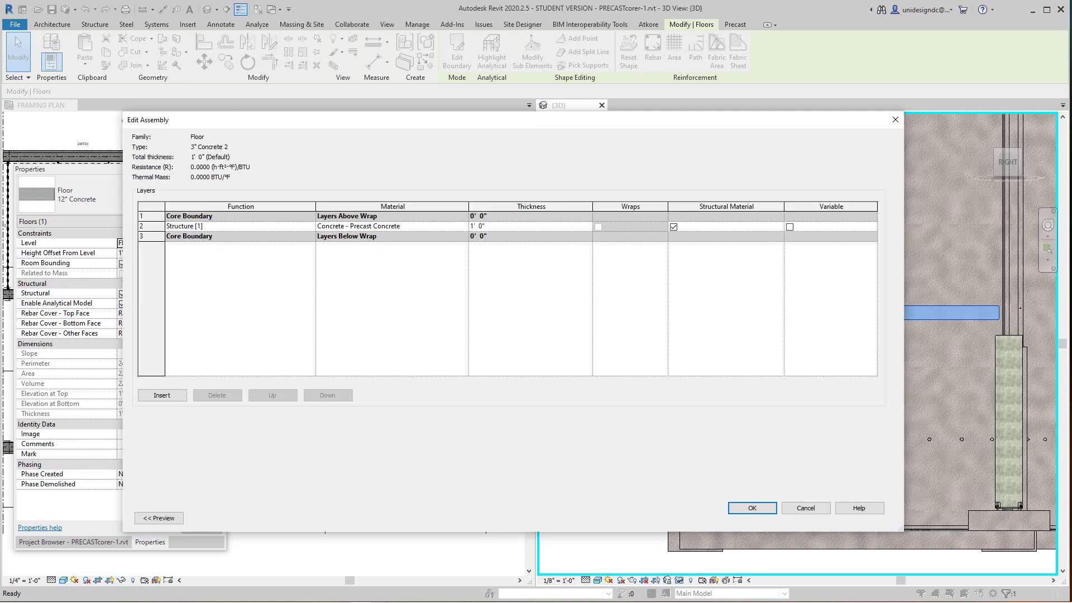
left_click(485, 226)
left_click(751, 508)
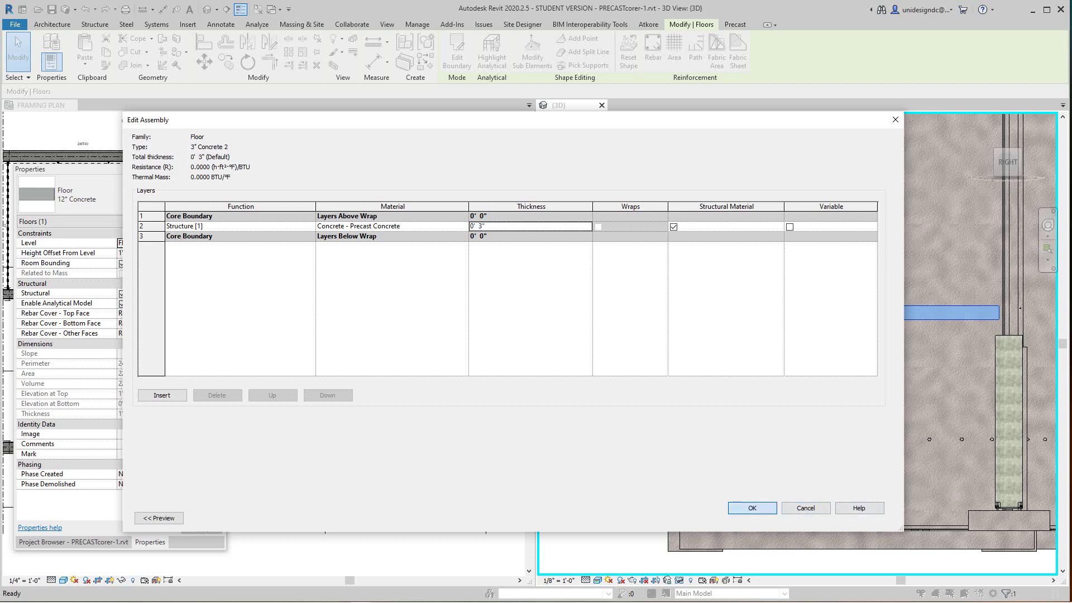
left_click(159, 518)
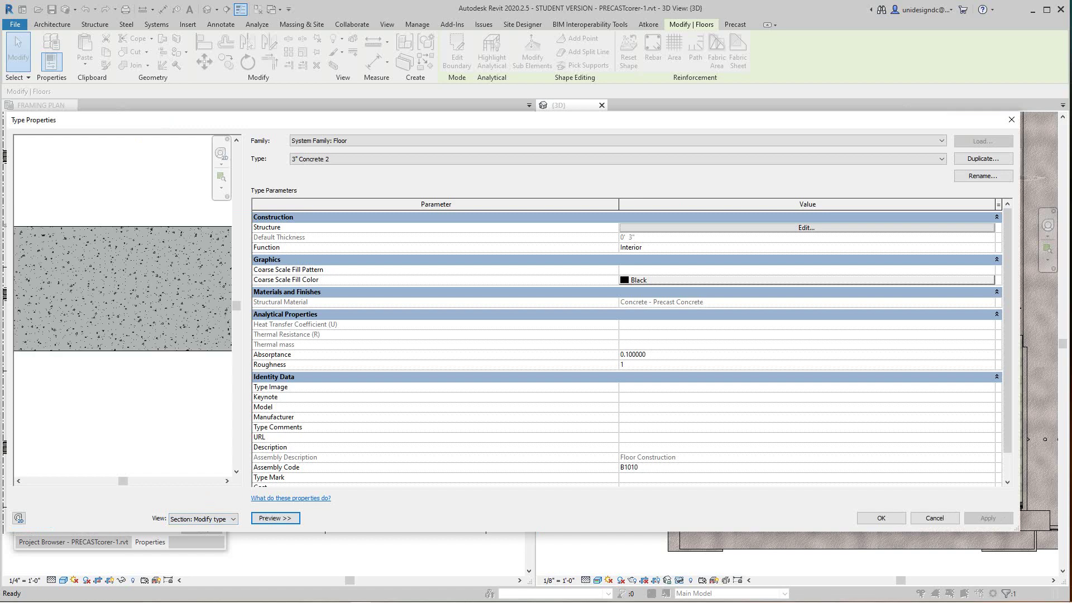
left_click(881, 517)
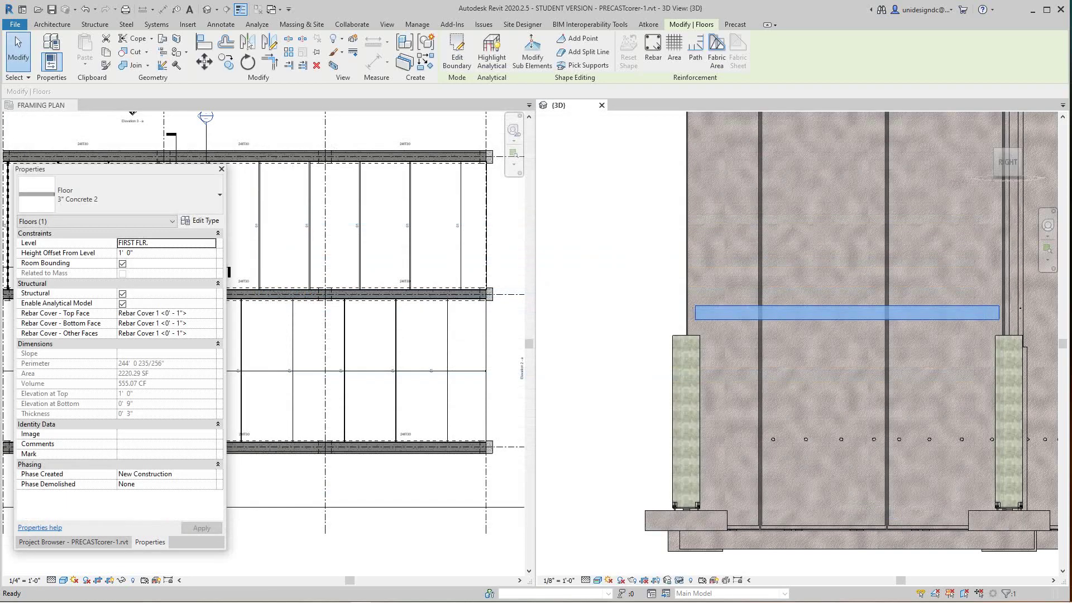
- Deselect the floor and reset the temporary hide so the structural framing shows again in the 3D view
key("h")
key("h")
scroll(618, 416, "down", 1)
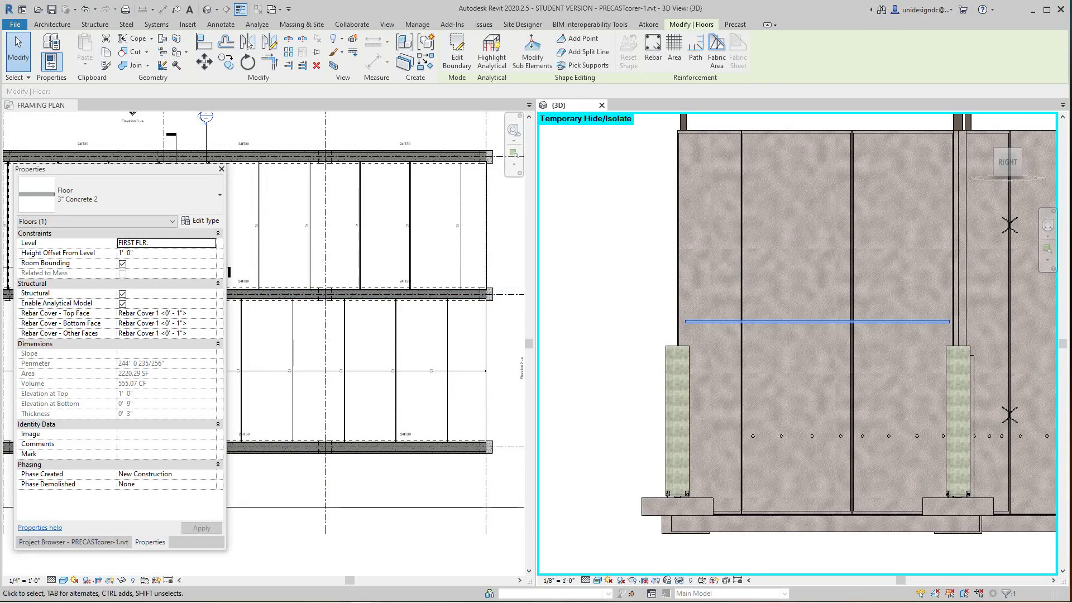
key("Escape")
scroll(841, 285, "up", 2)
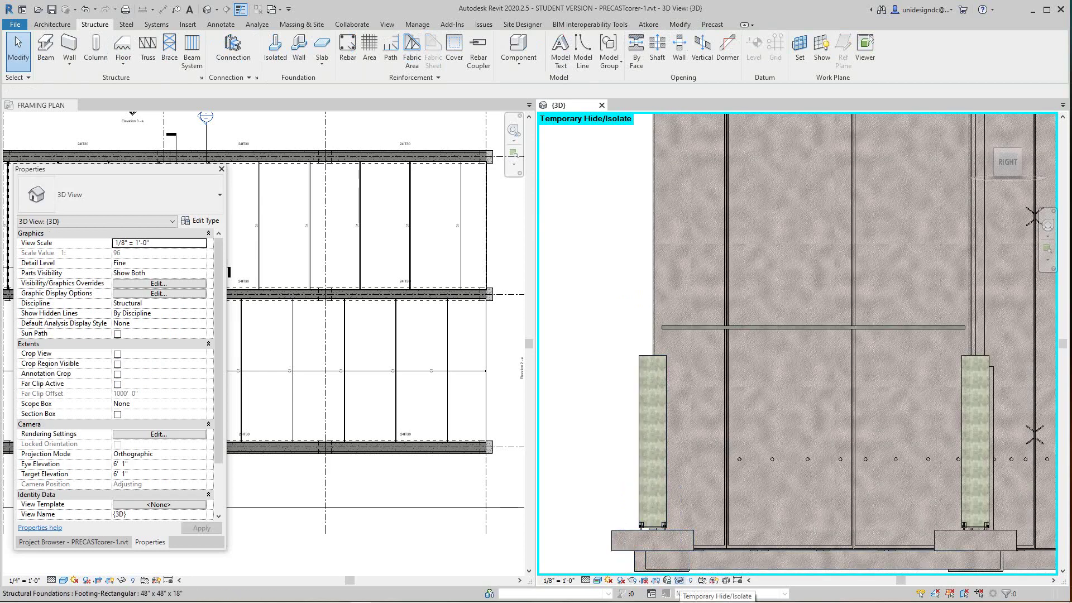
left_click(680, 580)
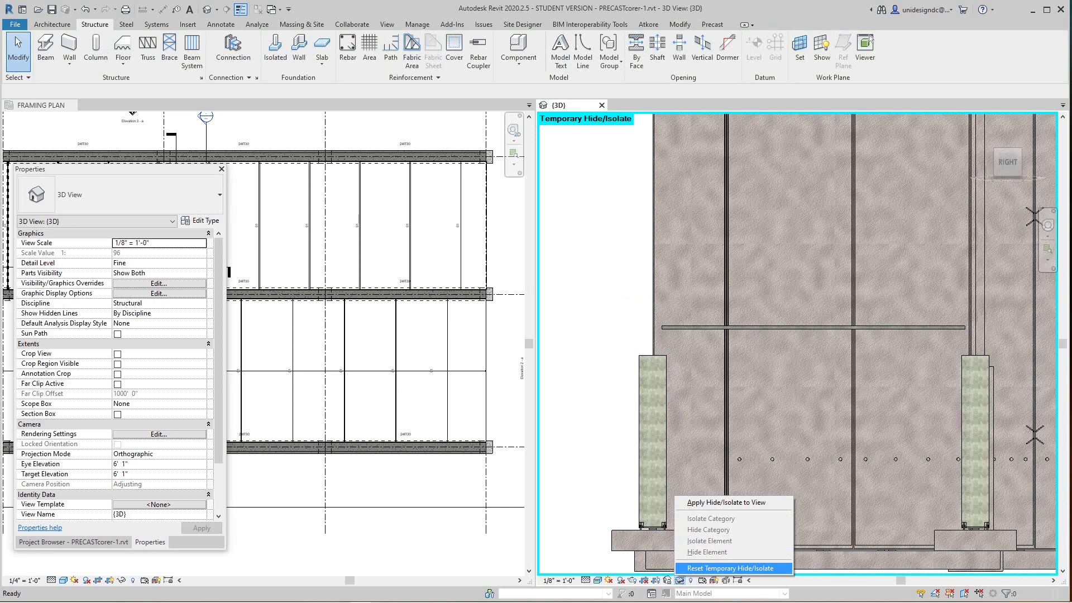
left_click(729, 568)
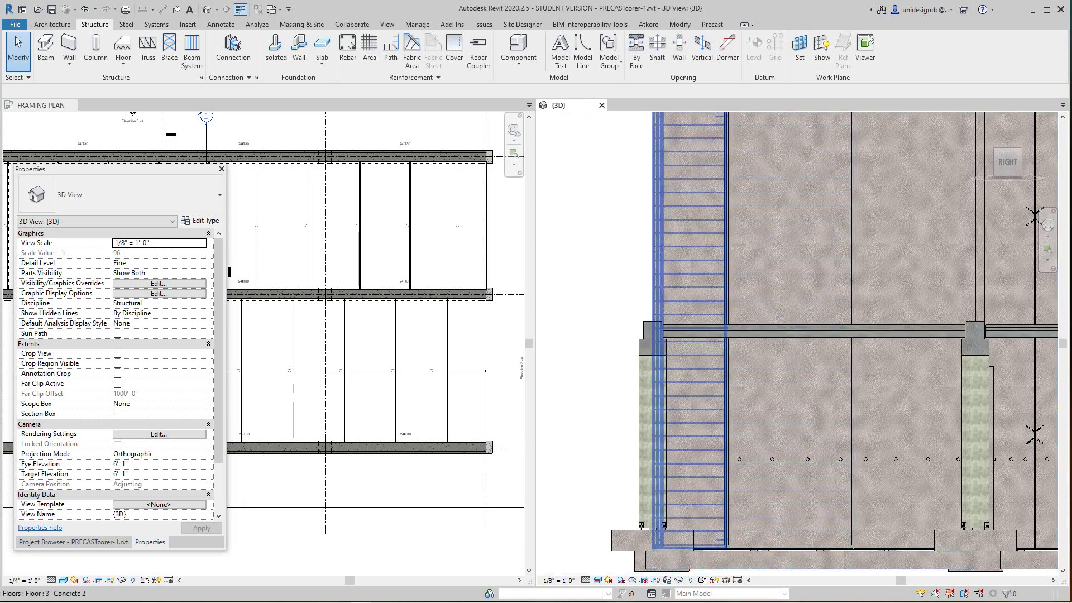
- Set the 3" Concrete 2 floor's height offset from the FIRST FLR. level to 1' 4"
scroll(687, 332, "up", 5)
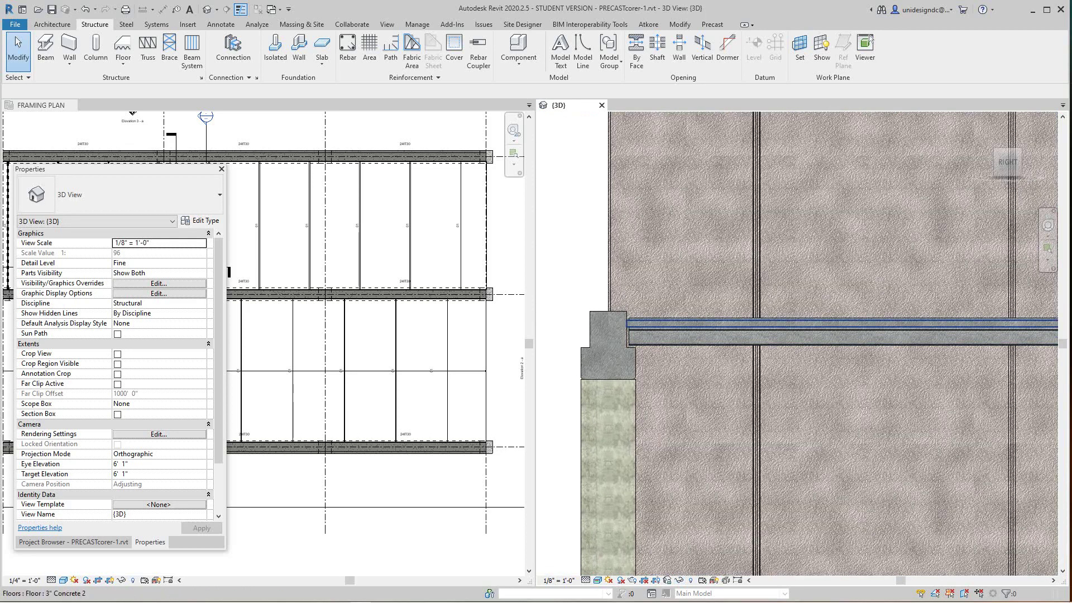
left_click(652, 325)
scroll(652, 325, "up", 3)
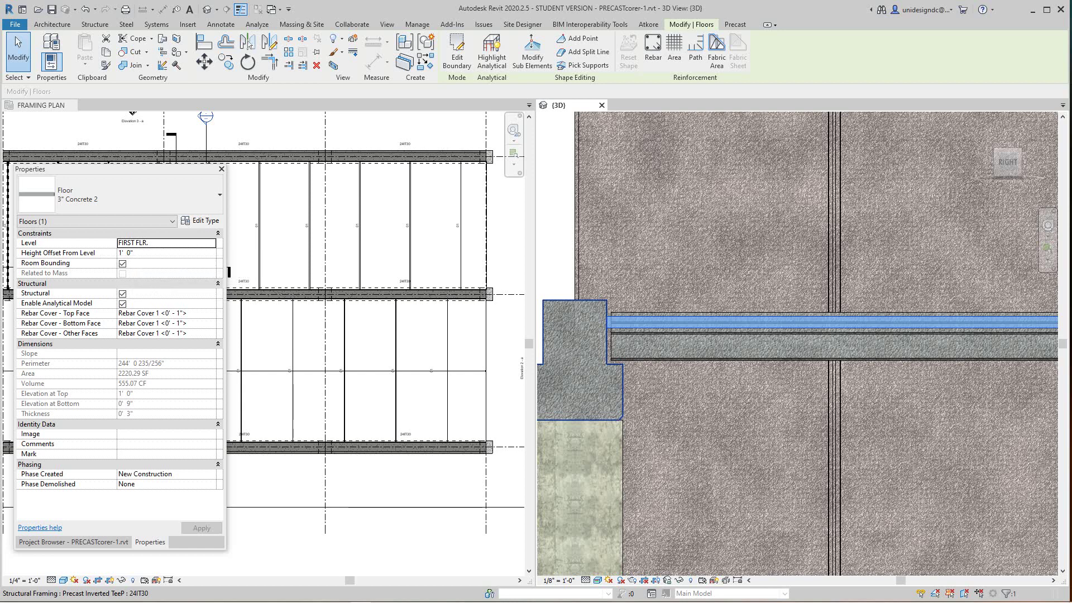
left_click(127, 253)
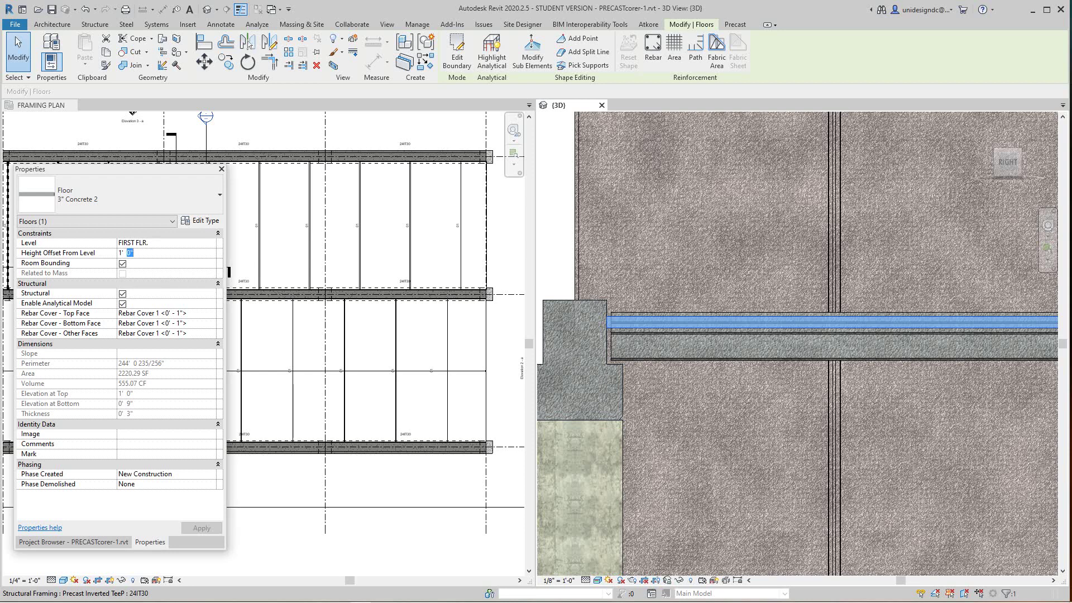
type("4")
key("Return")
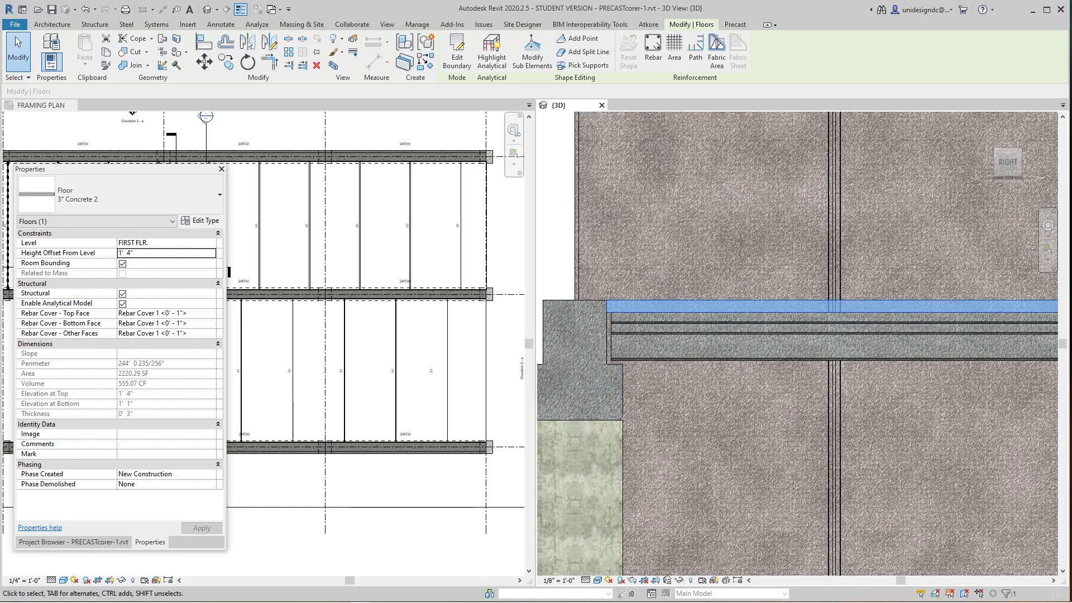
scroll(798, 344, "down", 6)
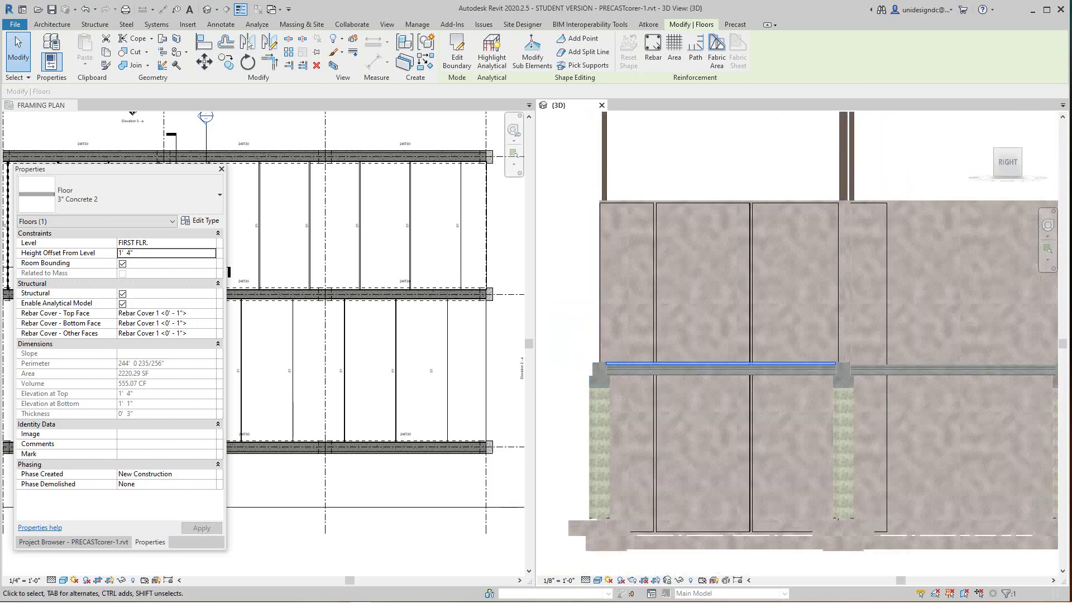
- Deselect the topping floor and examine how it sits over the planks and beams, from the side and in an isometric 3D view
left_click(558, 351)
scroll(558, 316, "down", 2)
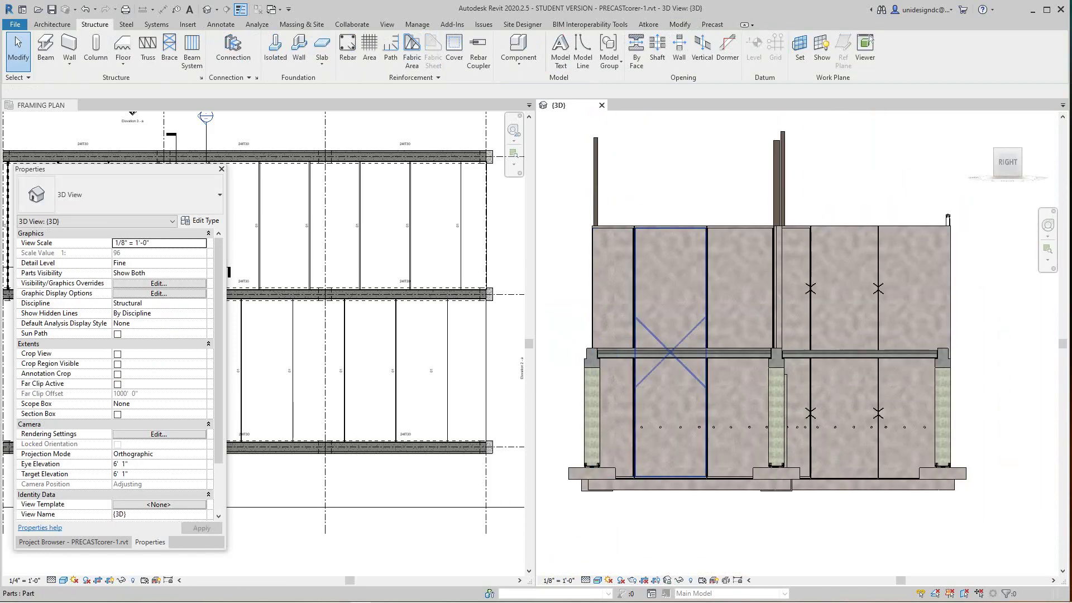
scroll(749, 358, "up", 3)
scroll(773, 355, "down", 3)
scroll(447, 287, "down", 4)
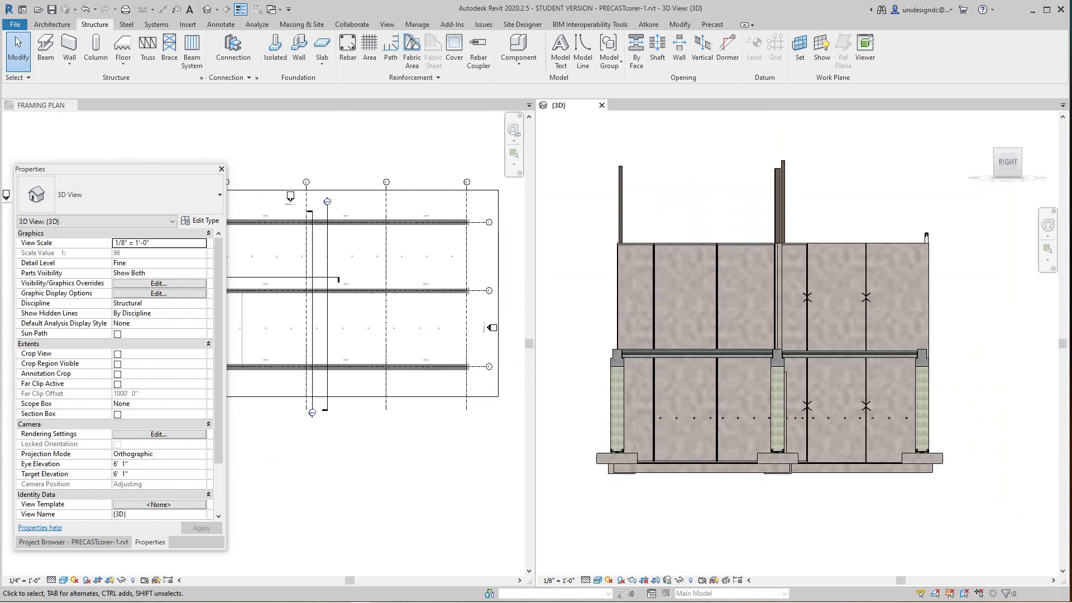
left_click(456, 328)
scroll(439, 300, "down", 1)
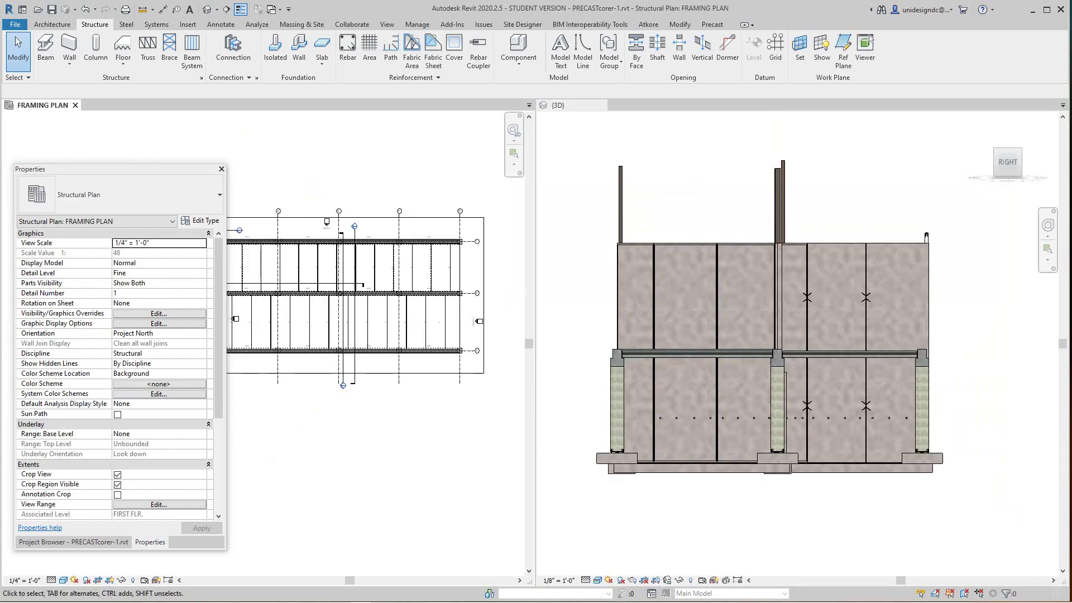
left_click_drag(1008, 162, 1007, 187)
middle_click_drag(865, 135, 938, 139, "shift")
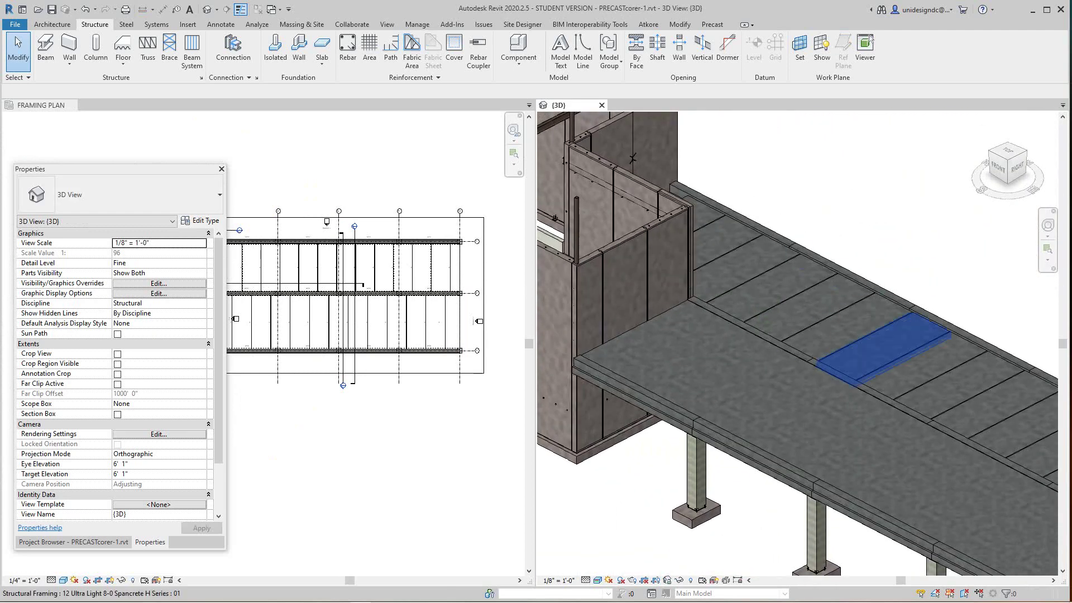
scroll(884, 346, "down", 1)
middle_click_drag(885, 347, 833, 363)
scroll(574, 363, "down", 3)
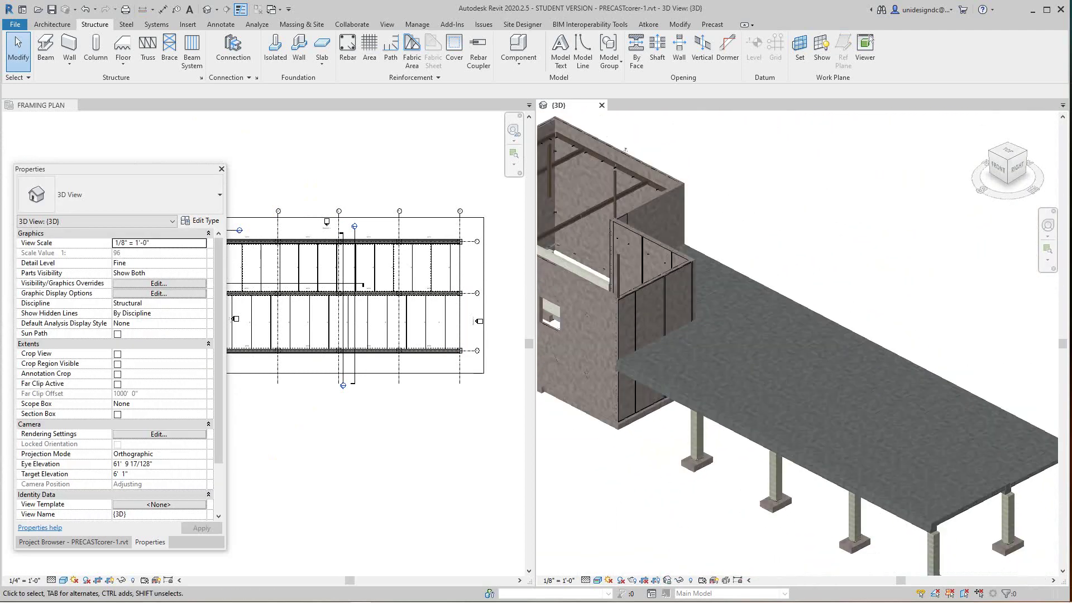
scroll(327, 257, "down", 2)
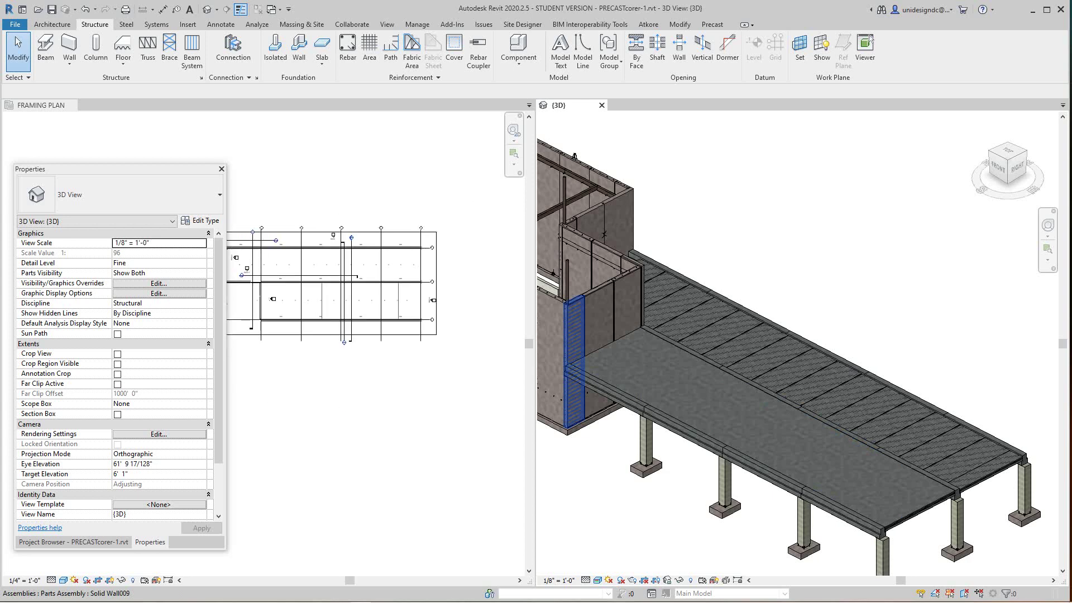
scroll(343, 268, "up", 1)
scroll(346, 291, "down", 1)
scroll(335, 298, "up", 4)
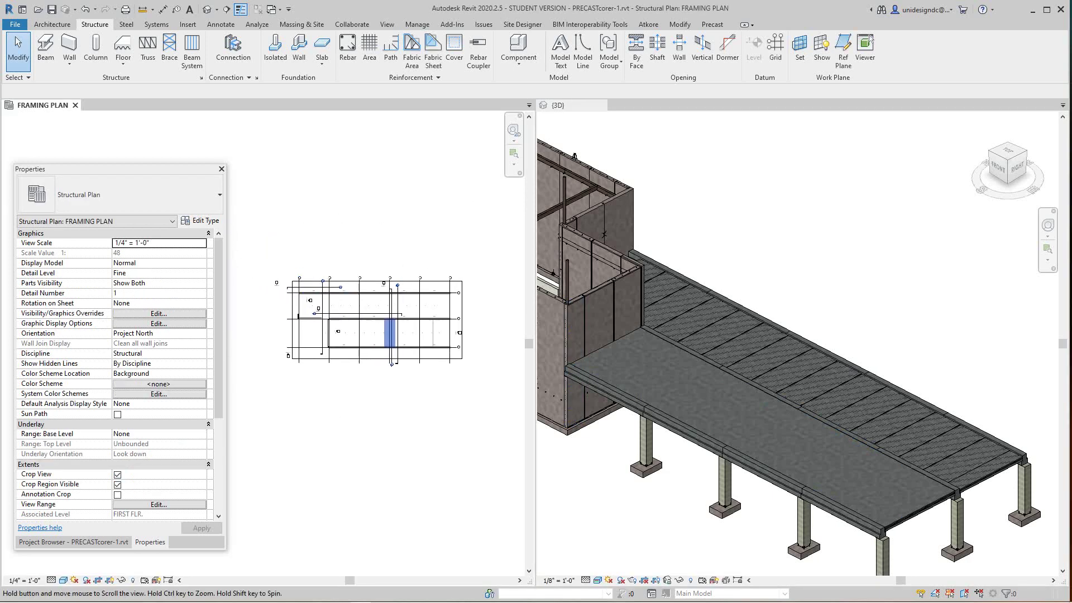
- Copy the end precast plank near grid B by one plank width, 8' 0", toward the wall to cover the remaining gap
scroll(339, 307, "up", 1)
middle_click_drag(338, 296, 412, 350)
scroll(402, 343, "up", 3)
scroll(314, 332, "up", 5)
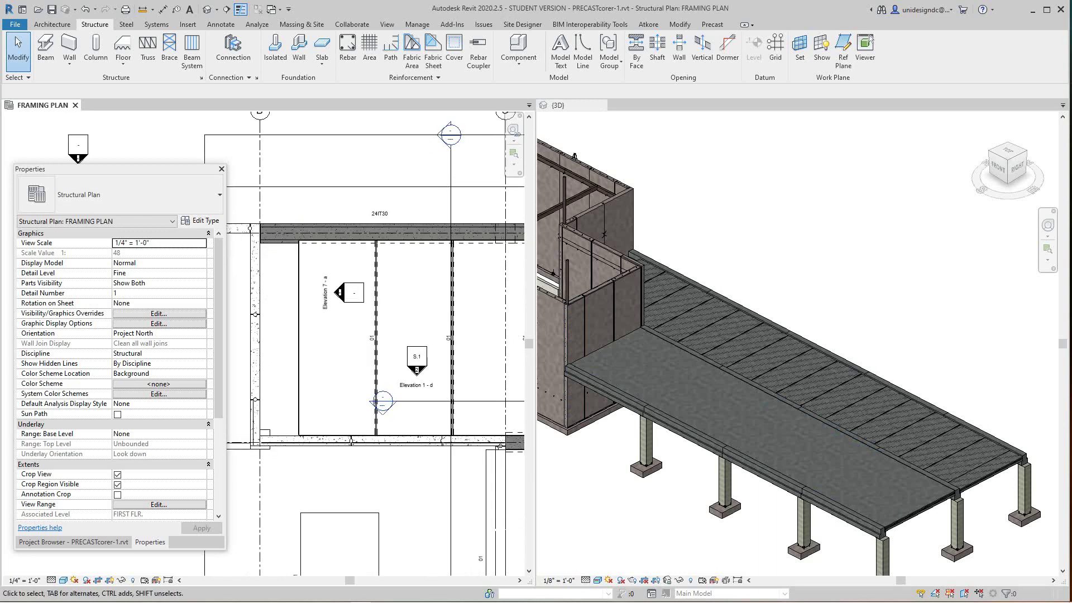
left_click(318, 372)
scroll(318, 372, "up", 1)
middle_click_drag(318, 373, 378, 383)
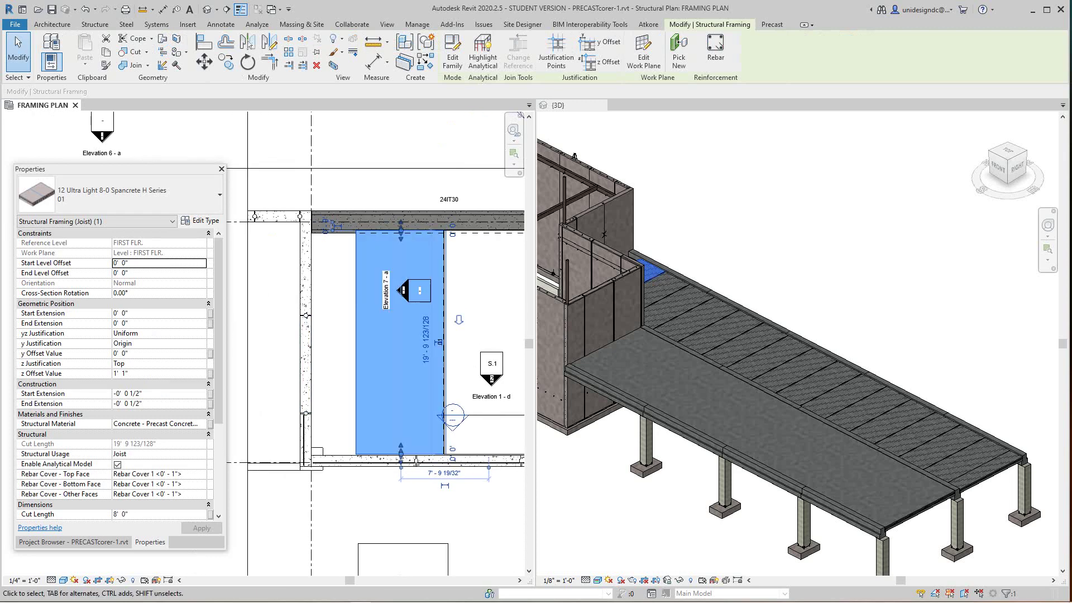
scroll(368, 404, "down", 1)
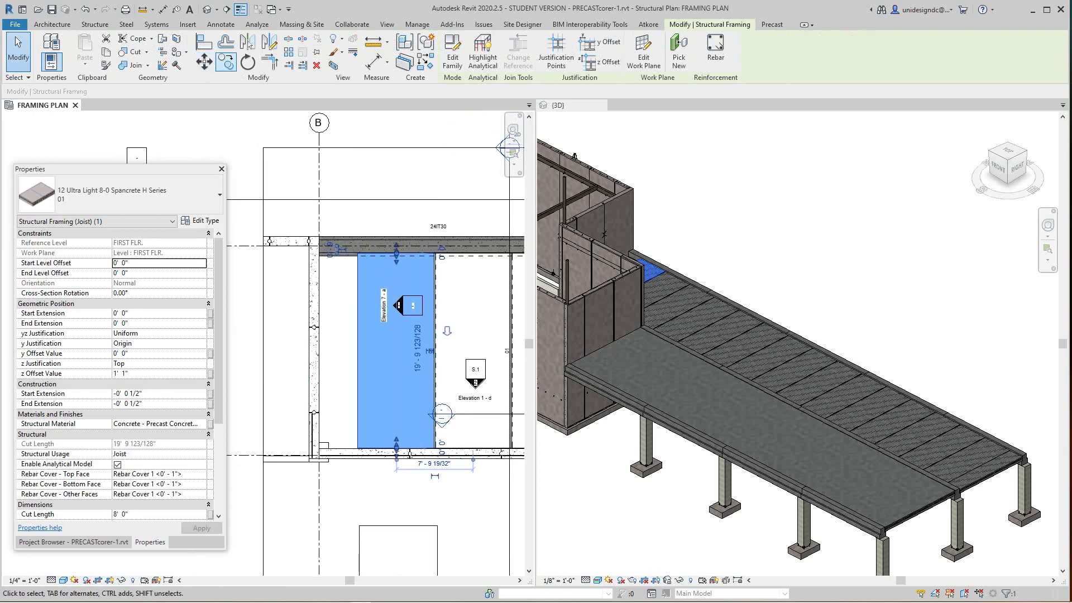
left_click(226, 62)
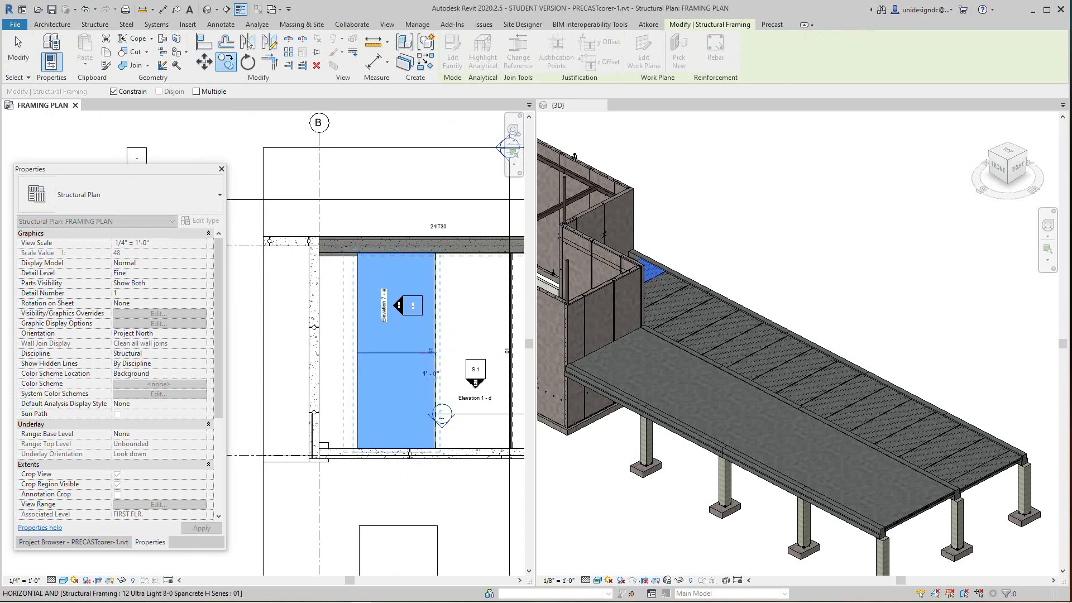
left_click(357, 352)
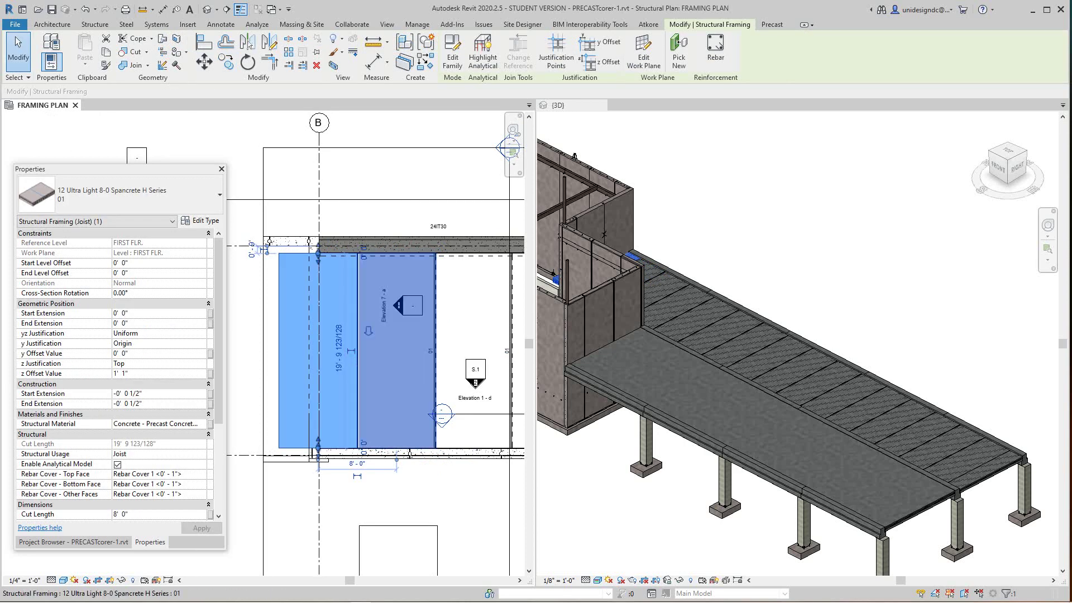
key("Escape")
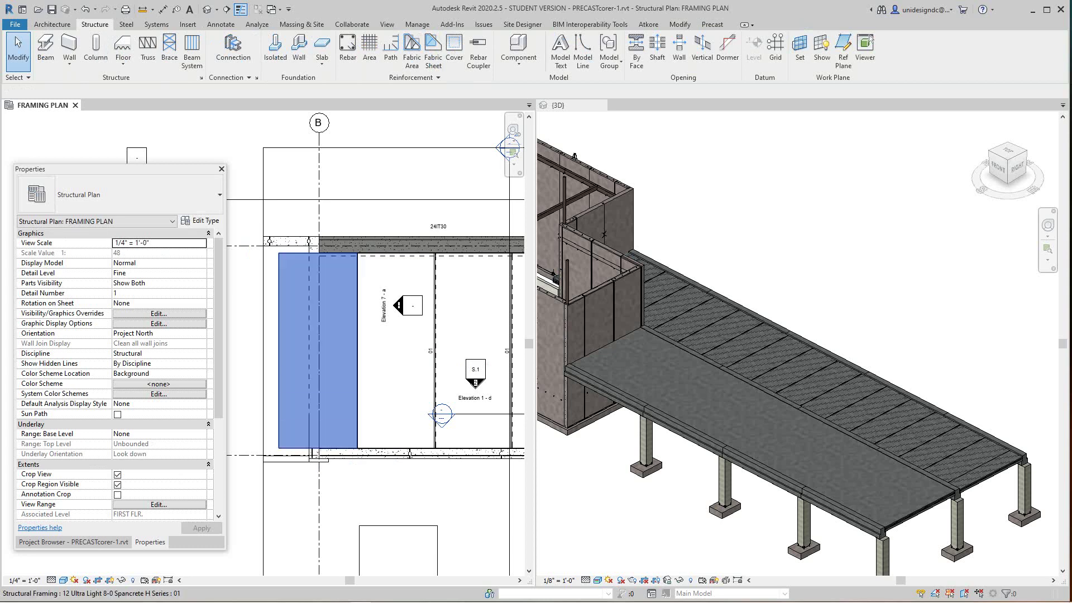
- Set the Cut Length of the copied plank at grid B to 4' 0" so it stops at the wall
left_click(315, 388)
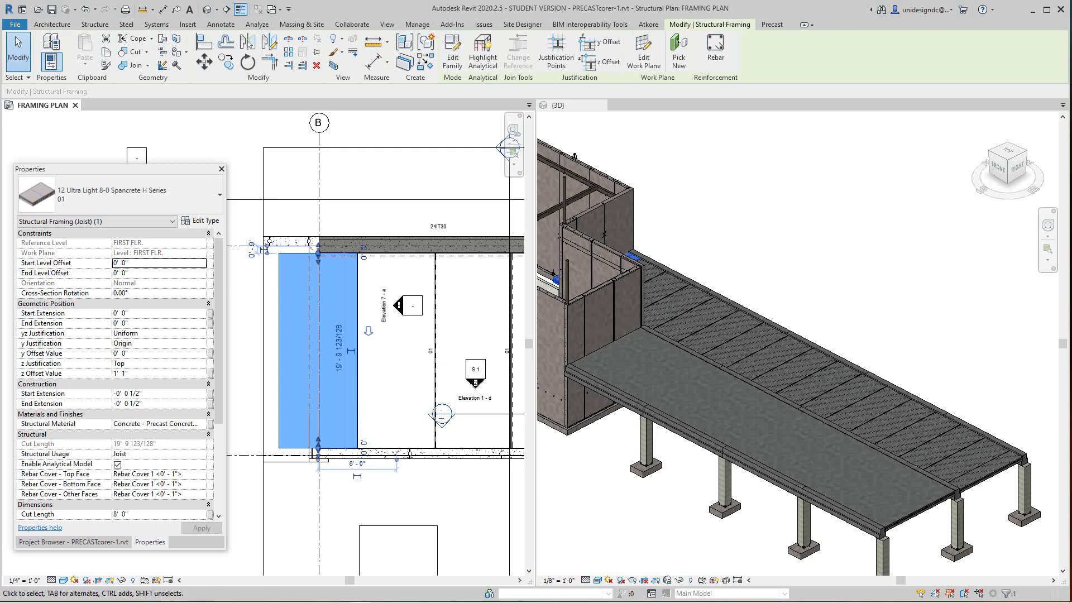
scroll(111, 374, "down", 5)
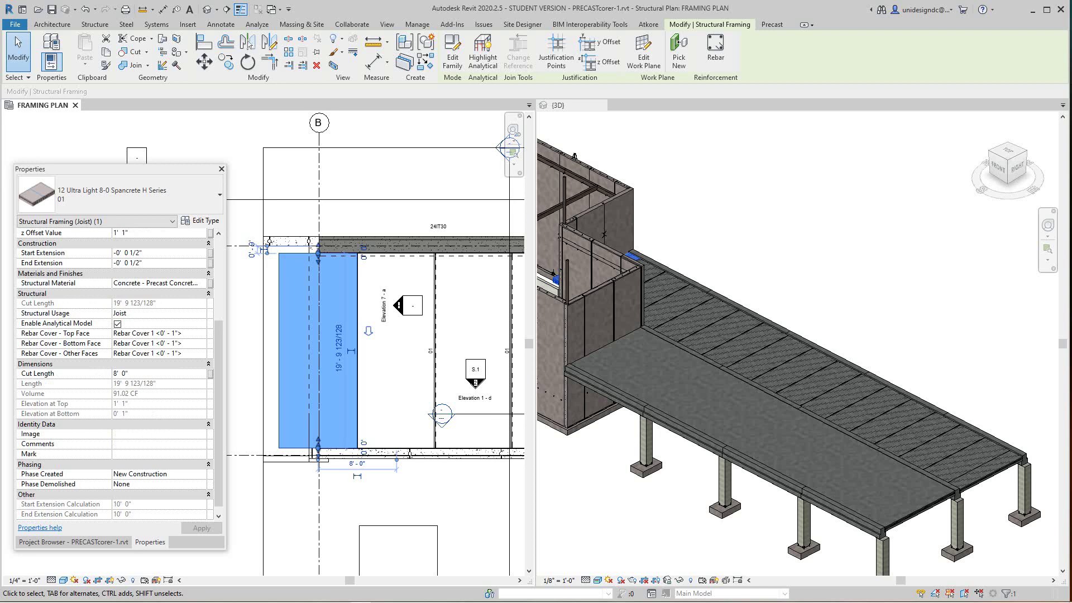
left_click(130, 373)
left_click_drag(130, 373, 113, 373)
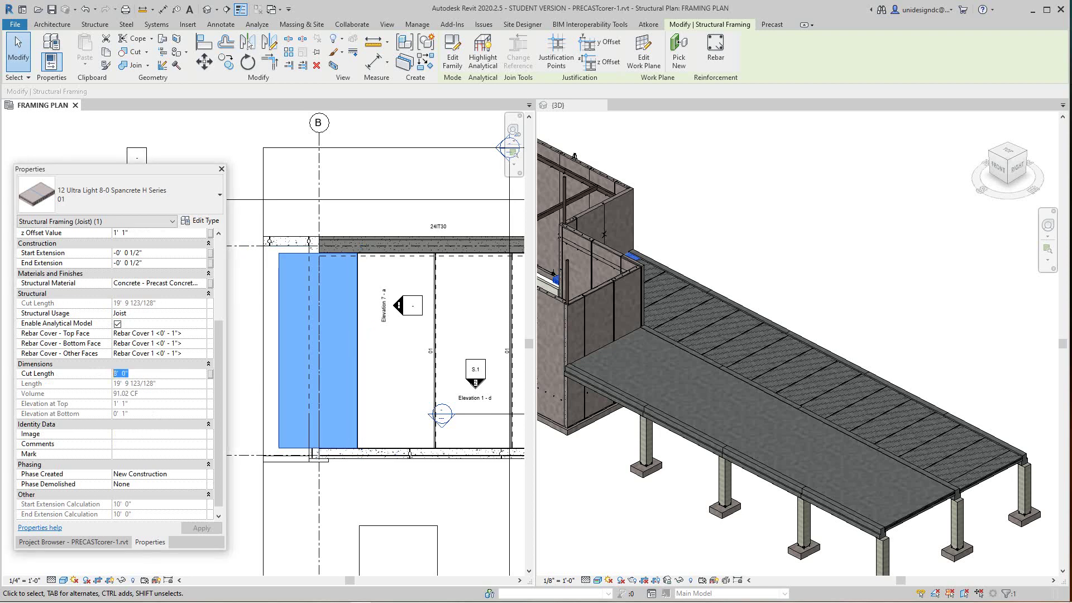
key("Return")
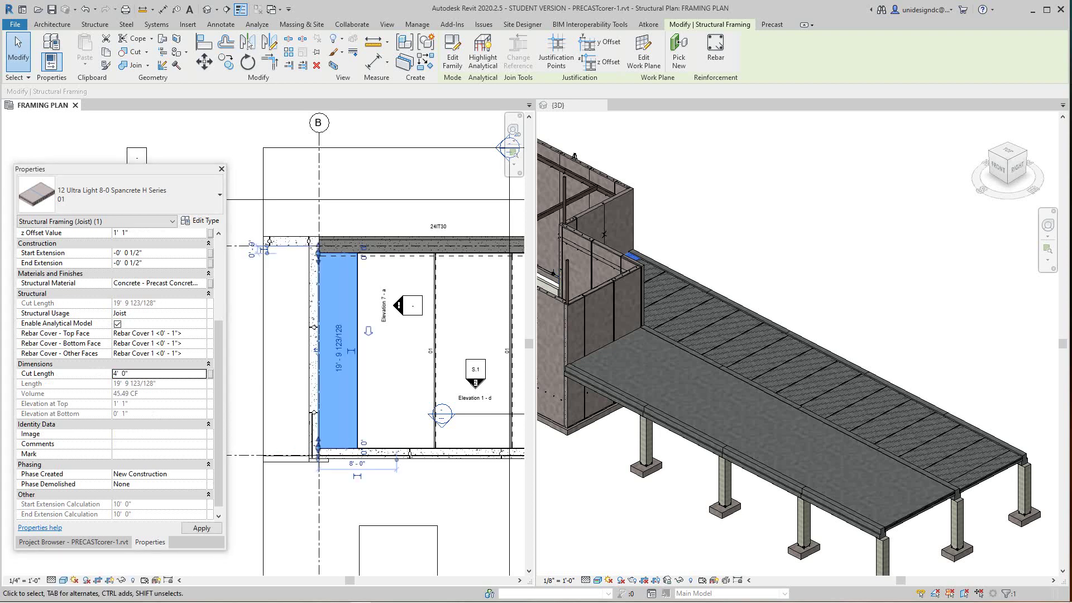
key("Escape")
- Start a new structural floor from the framing plan and choose the rectangle tool for its boundary line
scroll(354, 278, "down", 1)
scroll(358, 317, "down", 5)
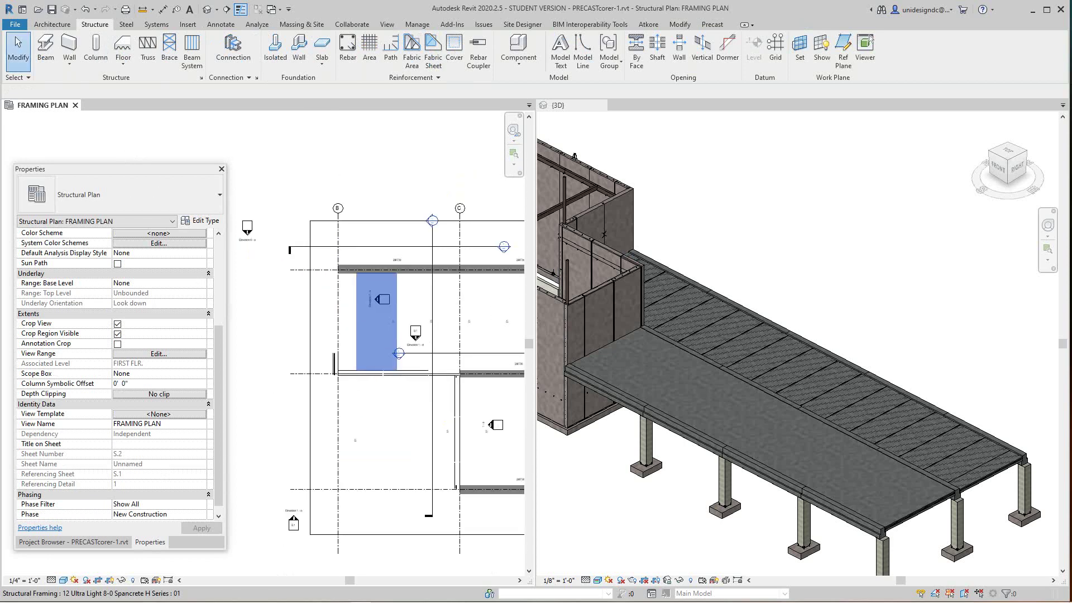
middle_click_drag(364, 332, 303, 344)
scroll(324, 346, "down", 2)
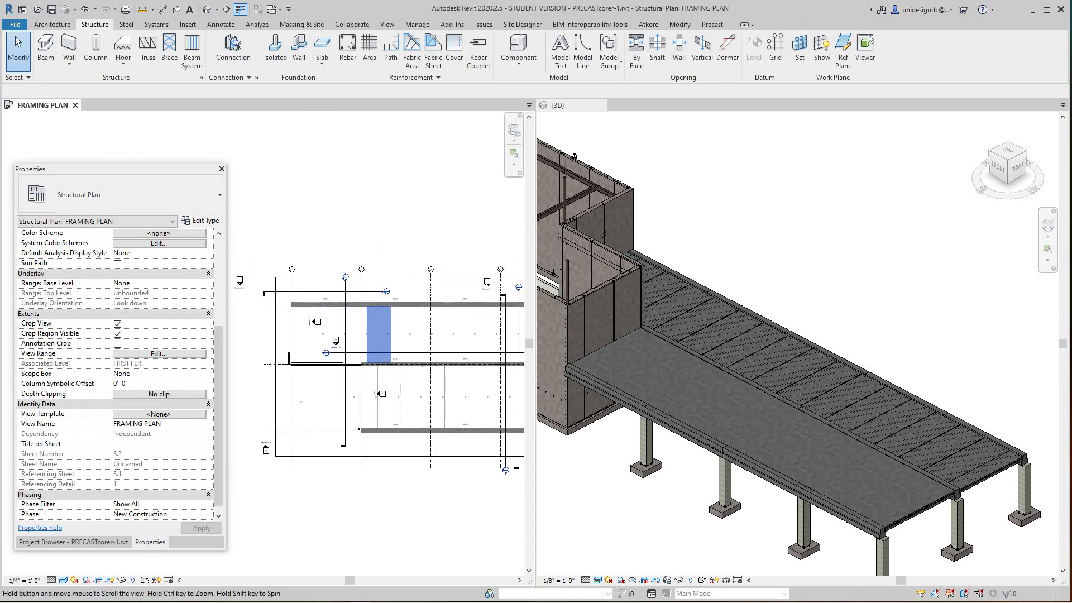
middle_click_drag(383, 330, 323, 316)
scroll(323, 316, "down", 1)
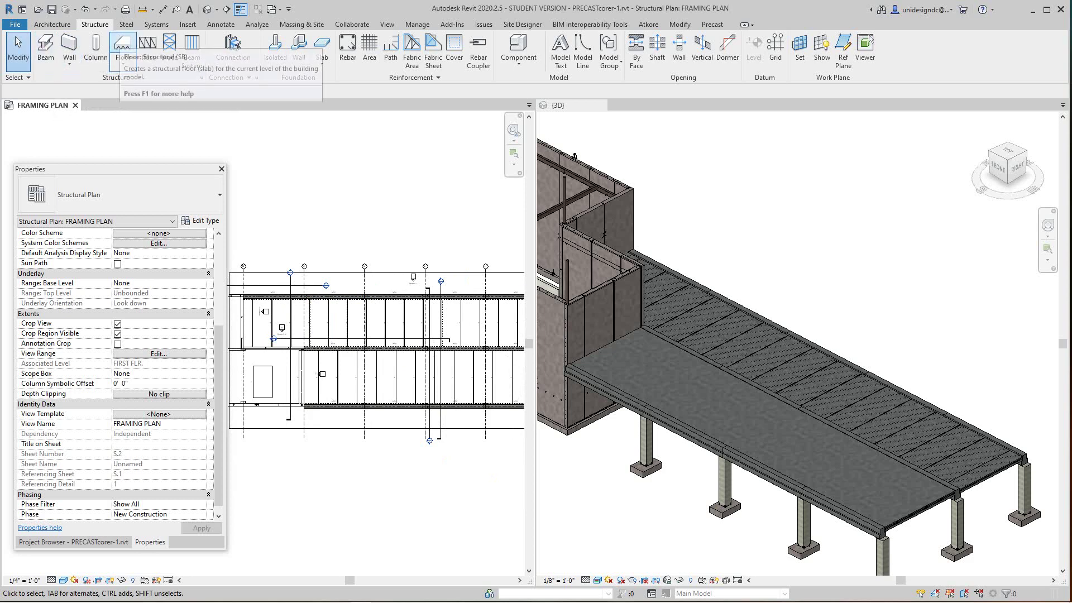
left_click(123, 46)
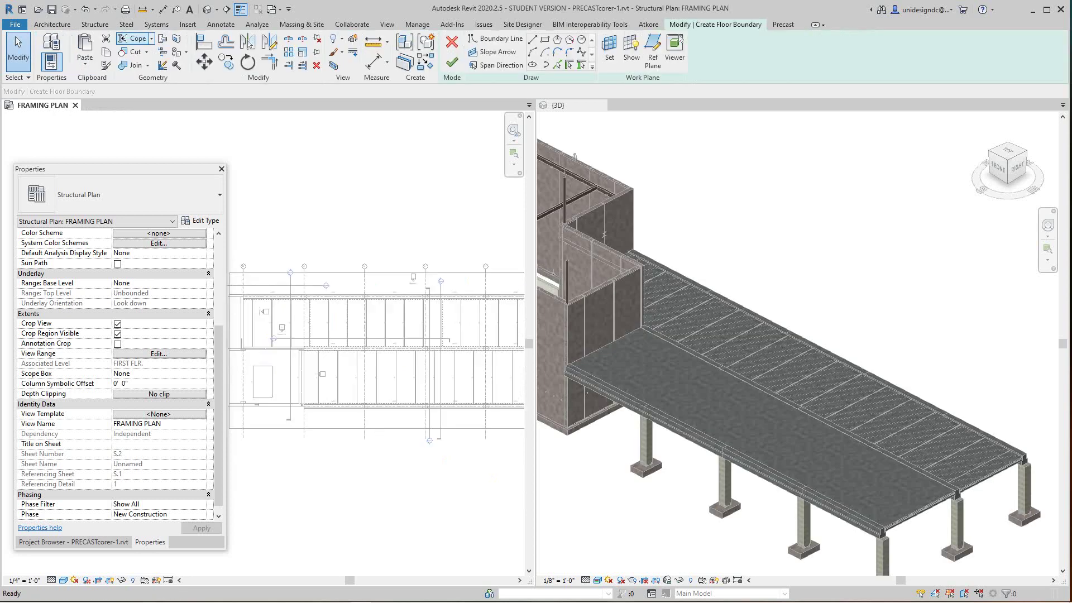
left_click(95, 24)
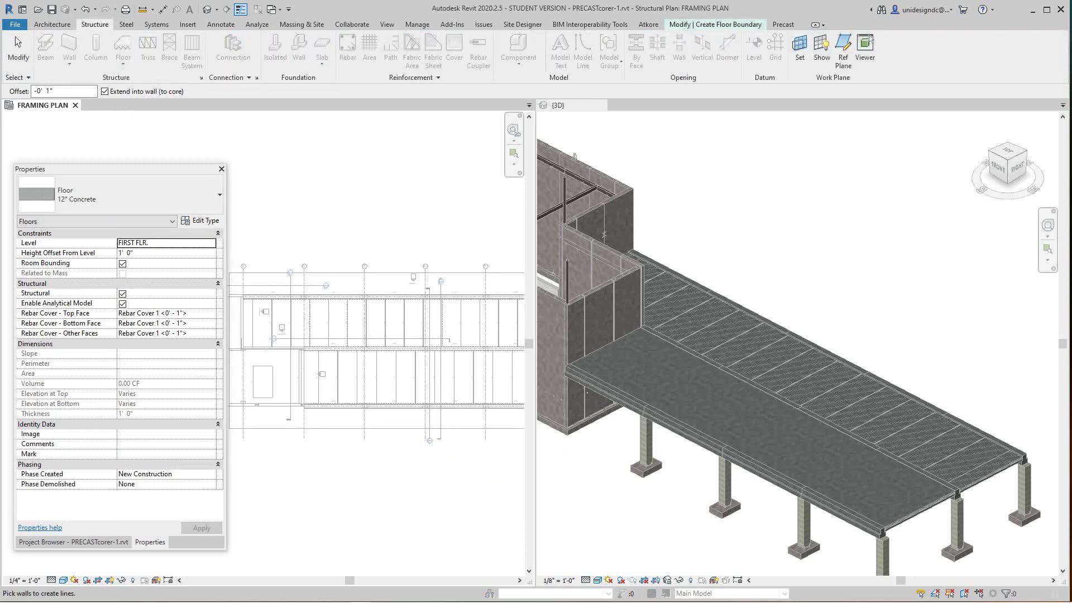
middle_click_drag(375, 351, 380, 352)
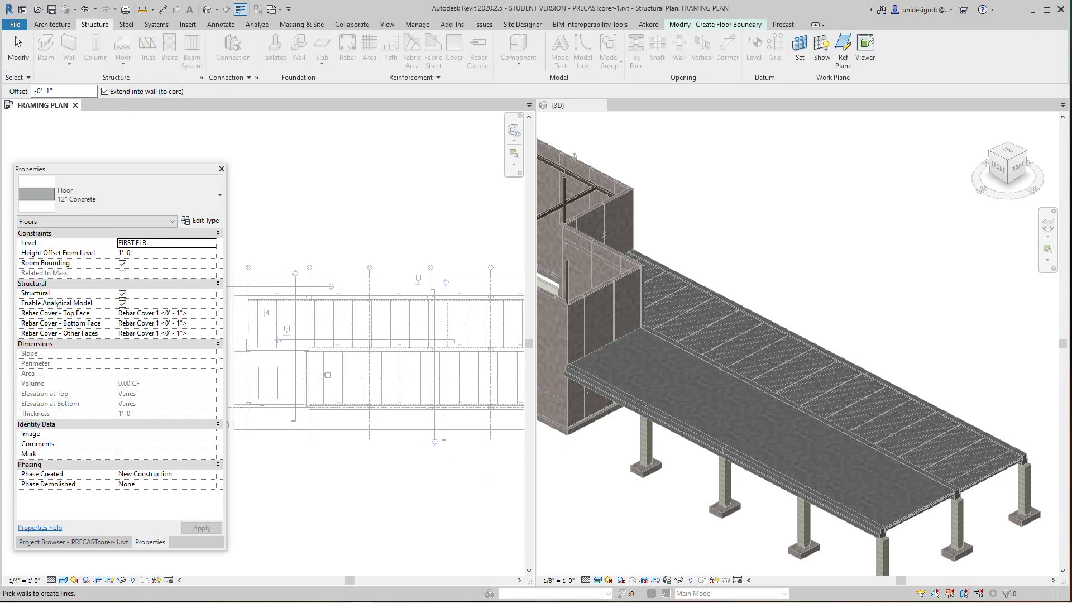
scroll(272, 307, "up", 4)
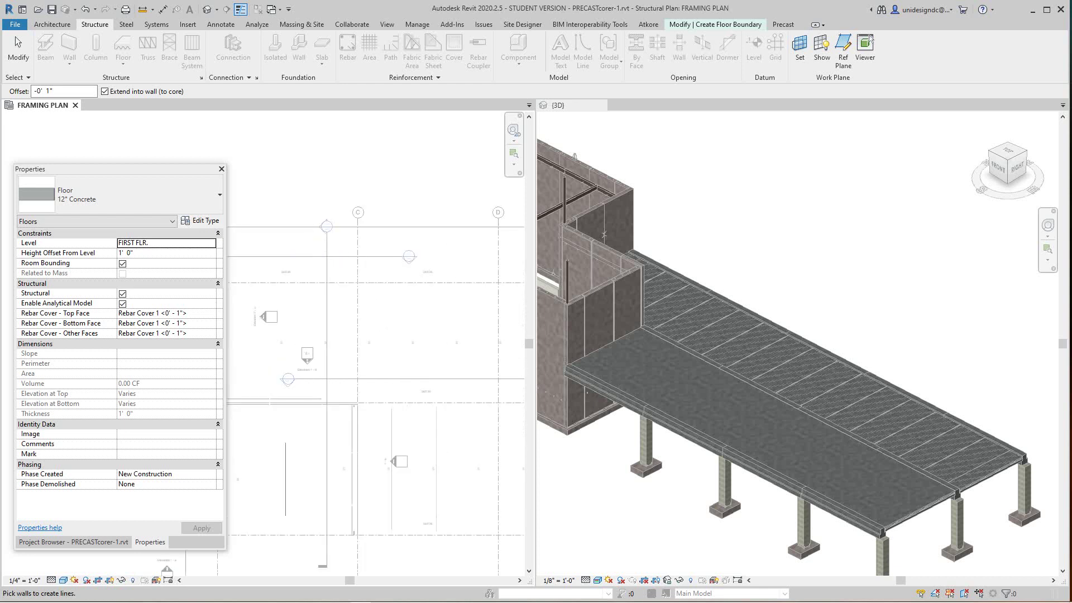
left_click(714, 24)
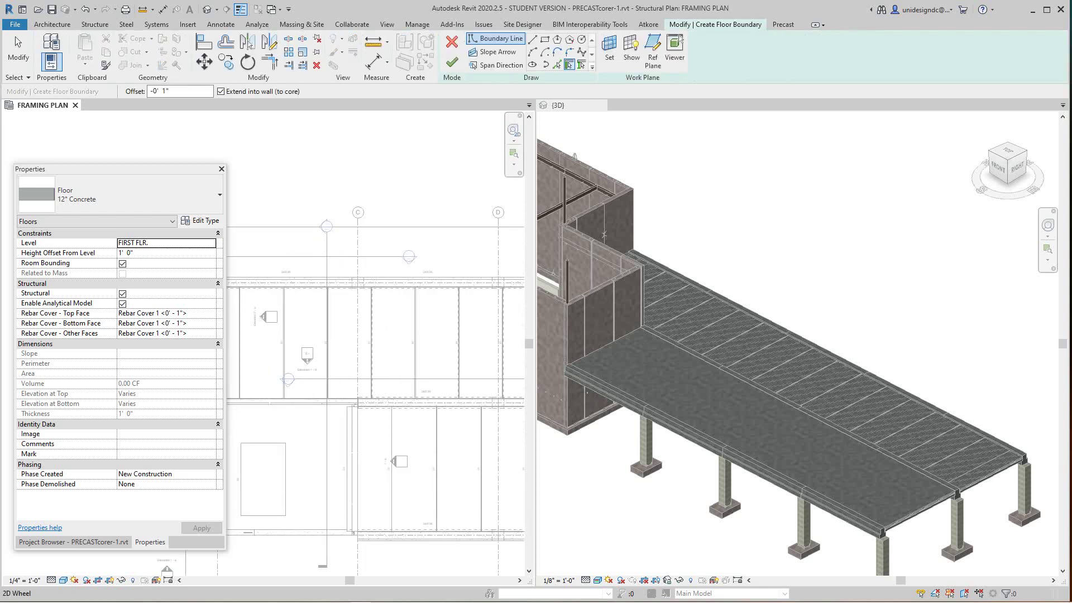
left_click(544, 39)
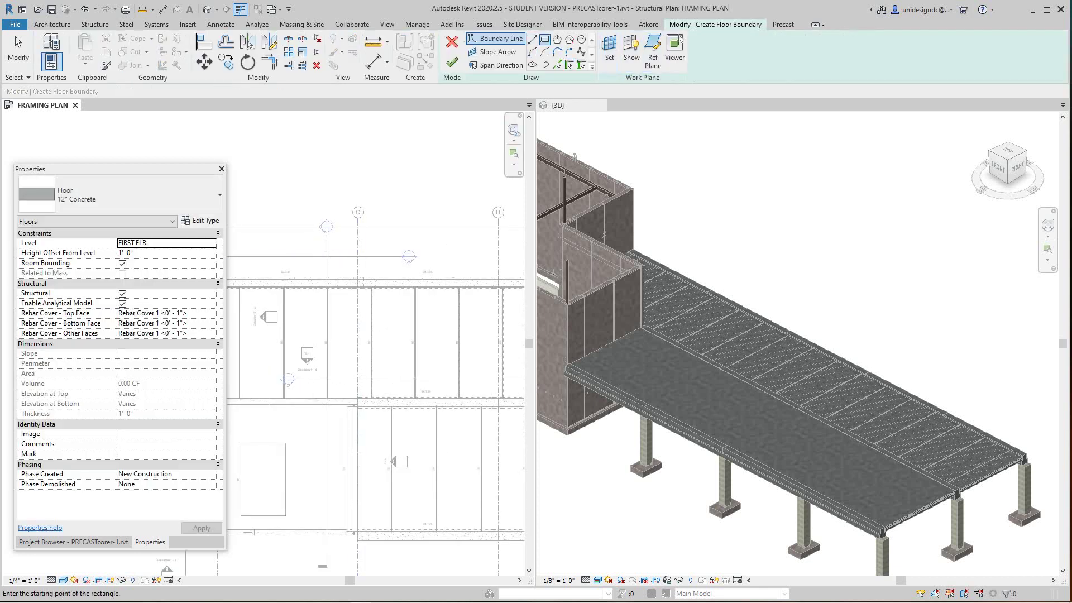
middle_click_drag(243, 286, 359, 323)
scroll(357, 324, "up", 2)
scroll(346, 319, "up", 2)
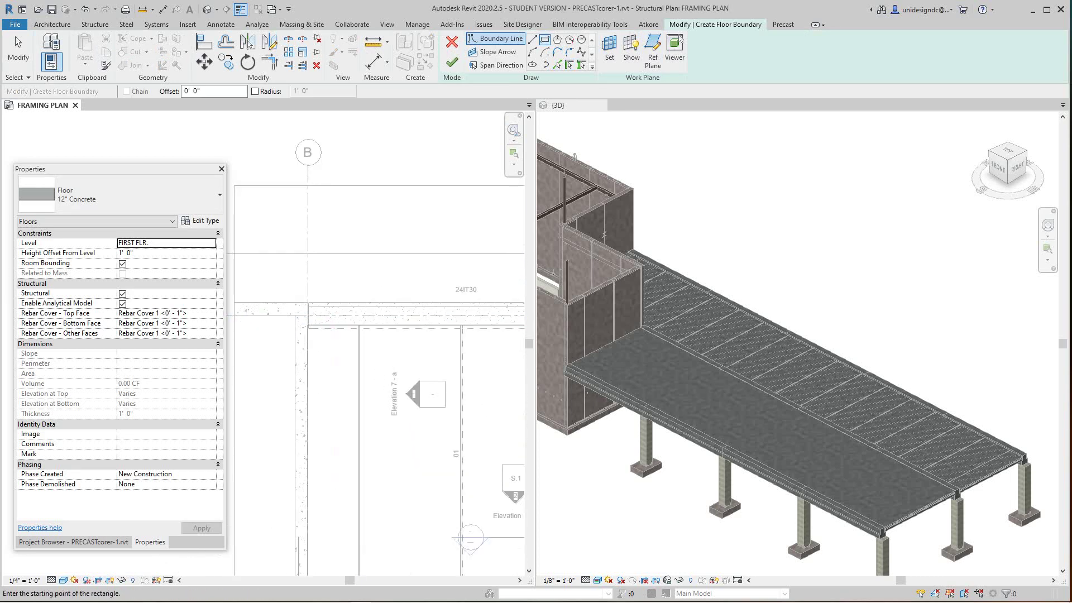
scroll(313, 328, "up", 3)
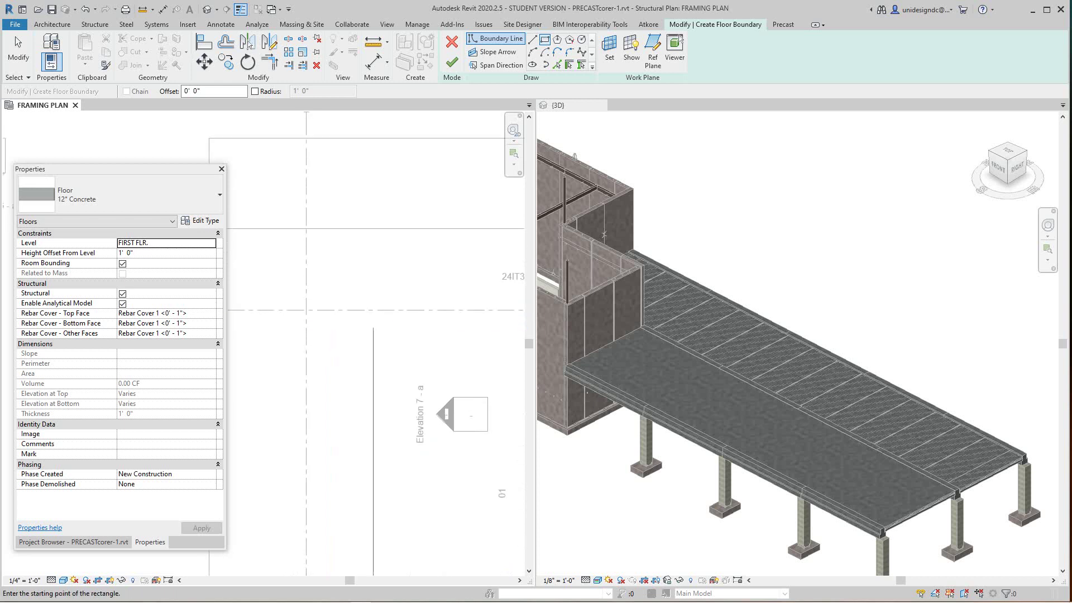
scroll(313, 327, "down", 3)
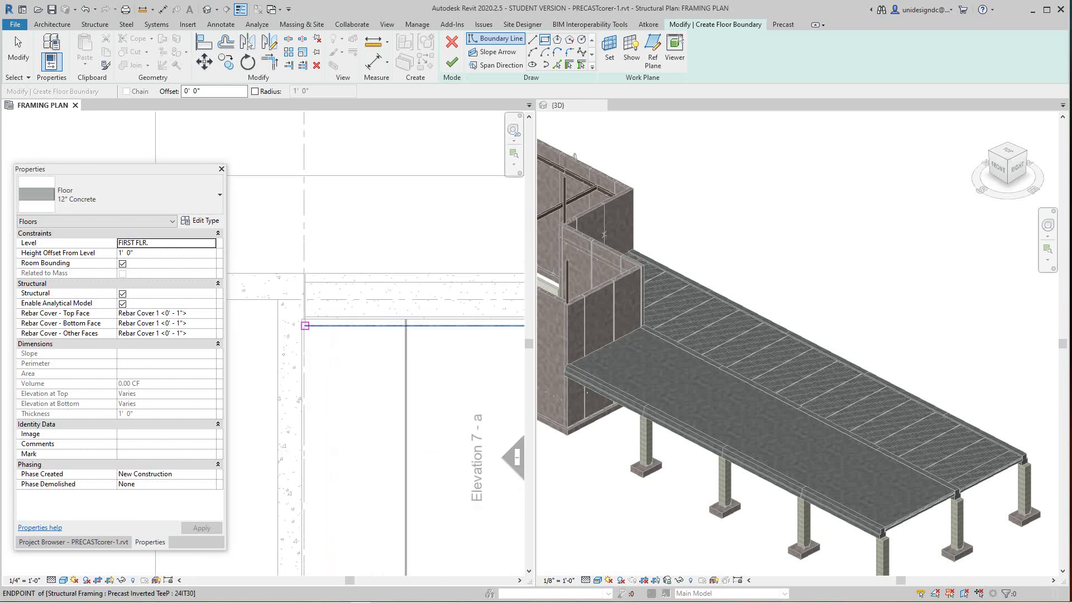
left_click(318, 344)
scroll(340, 374, "down", 6)
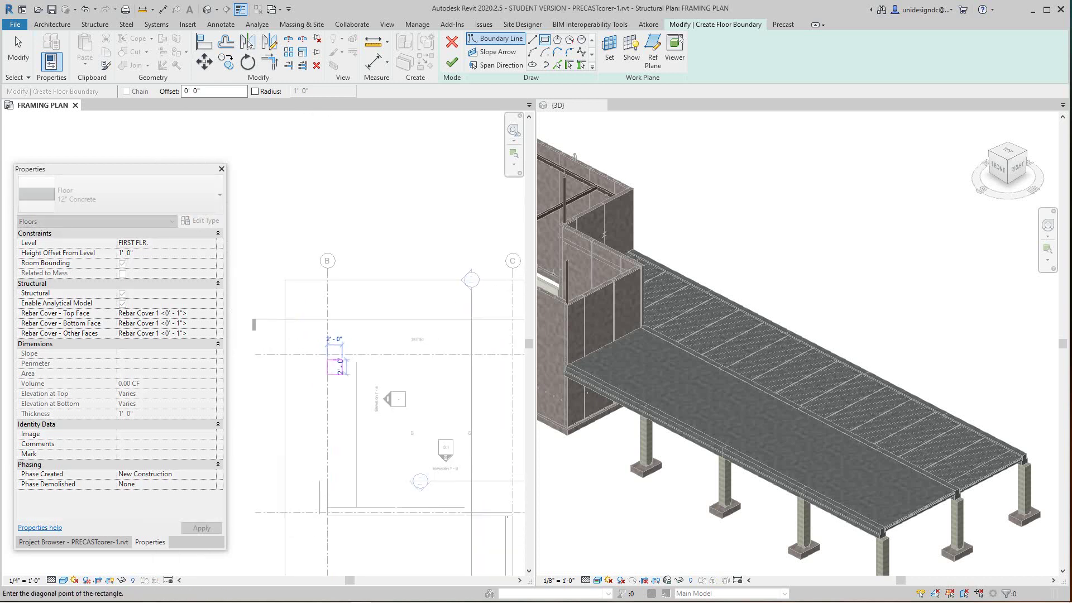
scroll(373, 400, "down", 1)
middle_click_drag(374, 400, 315, 415)
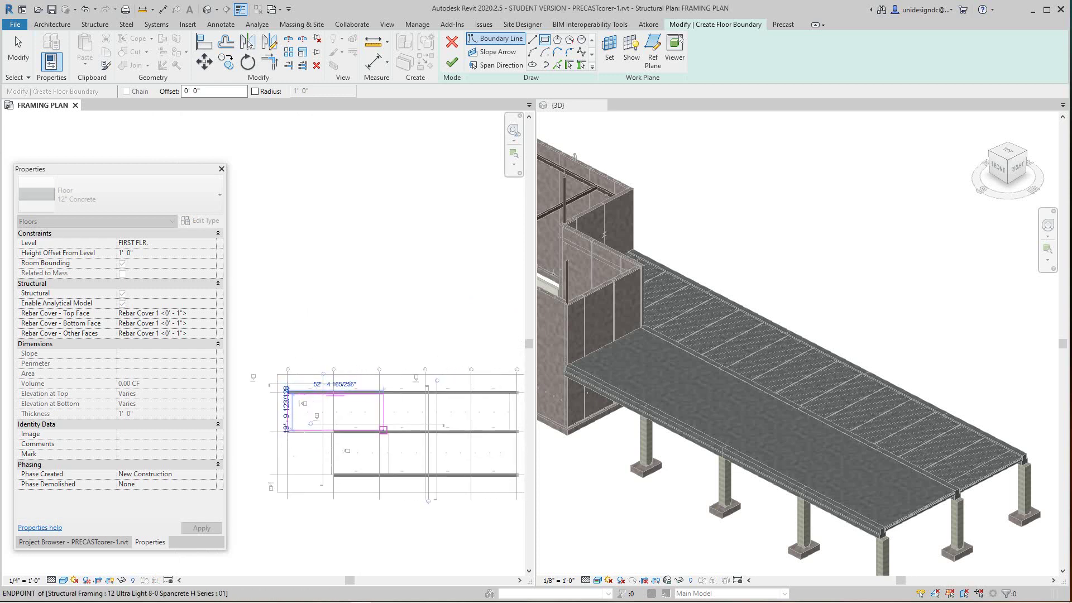
scroll(385, 429, "up", 1)
scroll(409, 423, "down", 1)
middle_click_drag(409, 424, 352, 419)
scroll(428, 425, "up", 1)
scroll(456, 422, "up", 4)
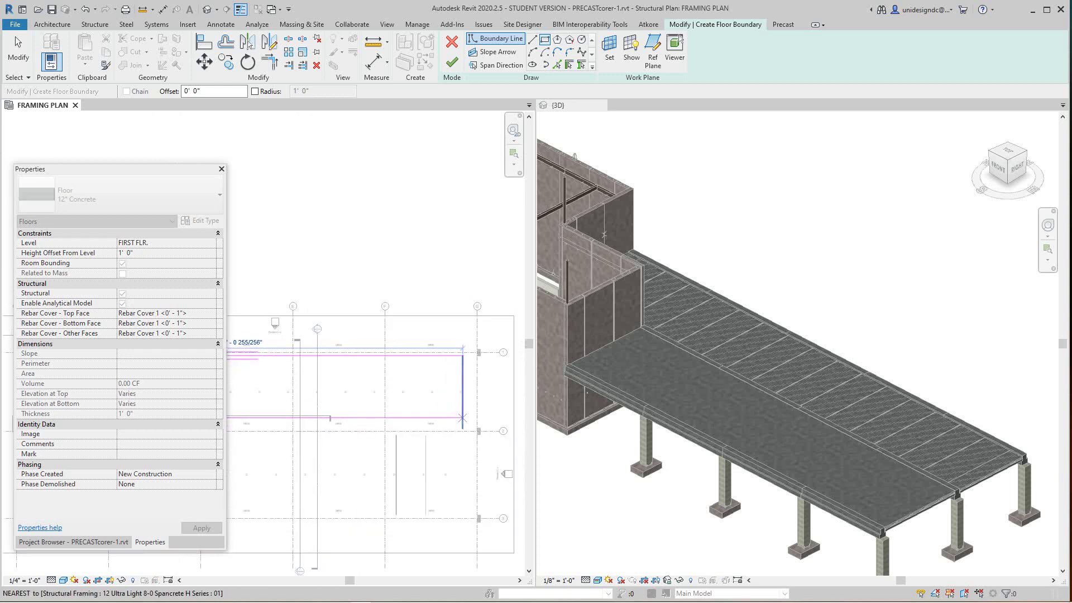
middle_click_drag(459, 417, 407, 422)
scroll(434, 446, "up", 3)
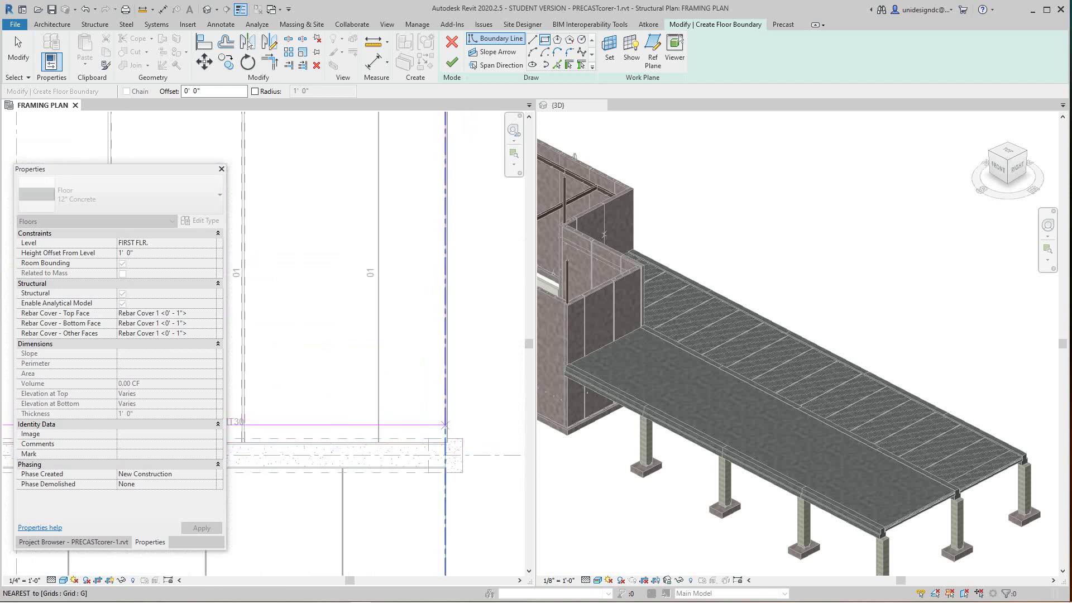
right_click(414, 391)
left_click(444, 400)
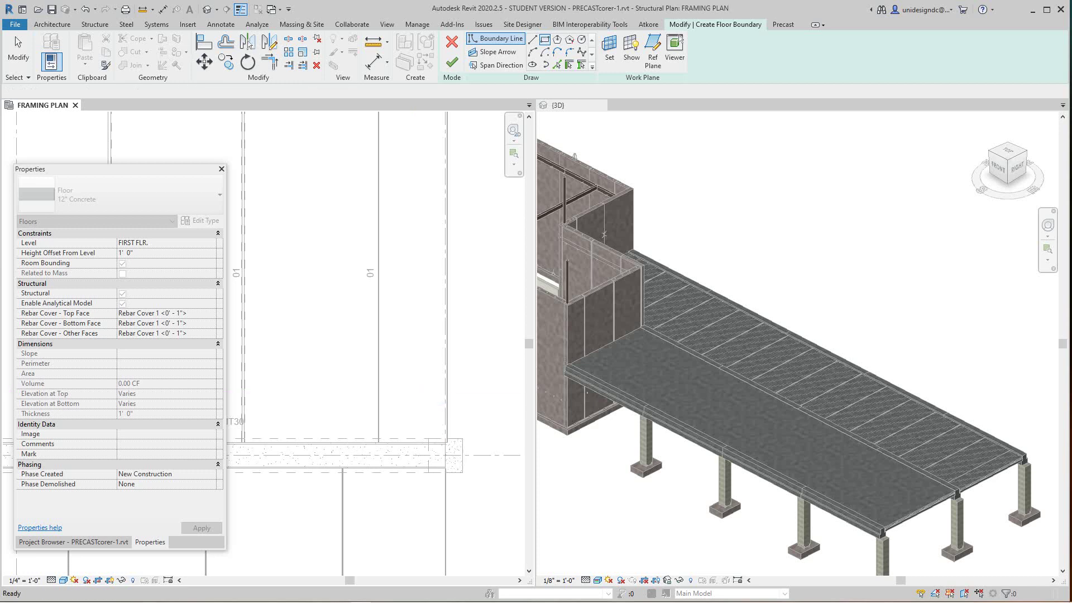
scroll(391, 335, "down", 4)
right_click(255, 158)
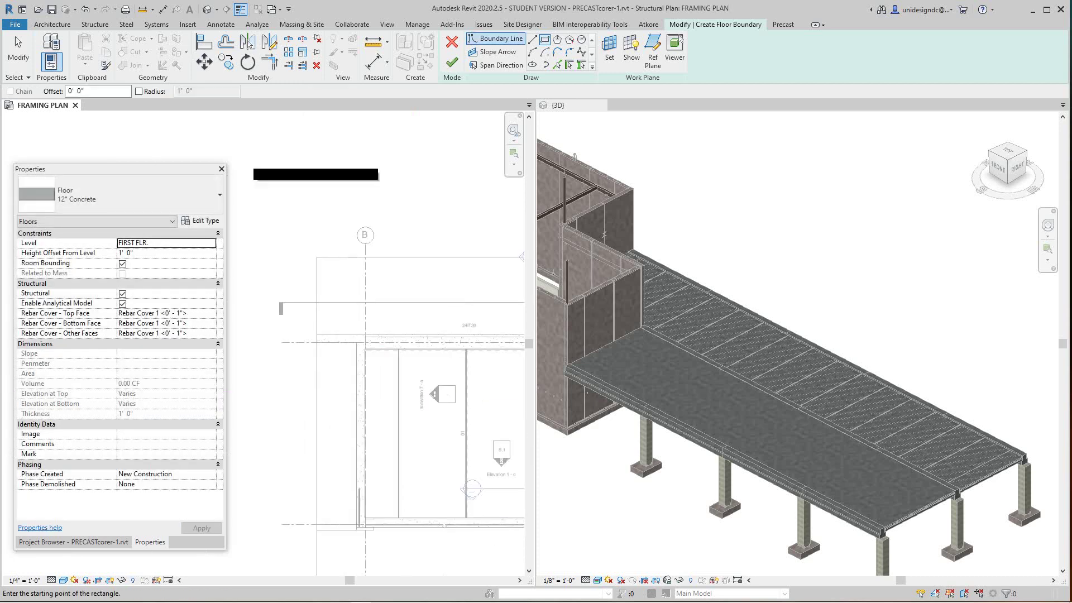
- Discard the open floor sketch and start a new structural floor using the 3" Concrete 2 type
left_click(276, 163)
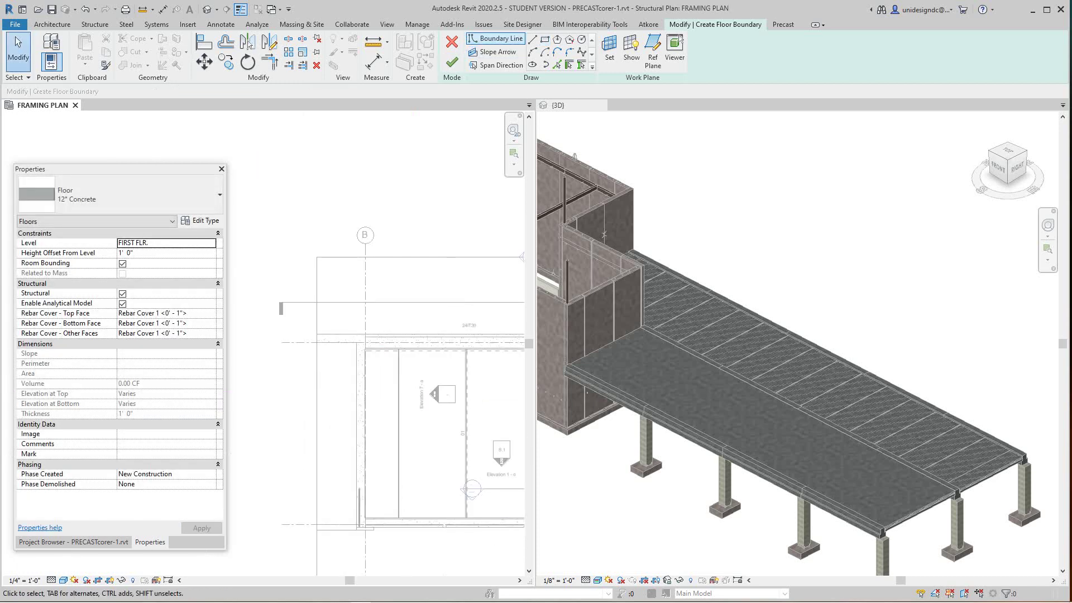
left_click(452, 41)
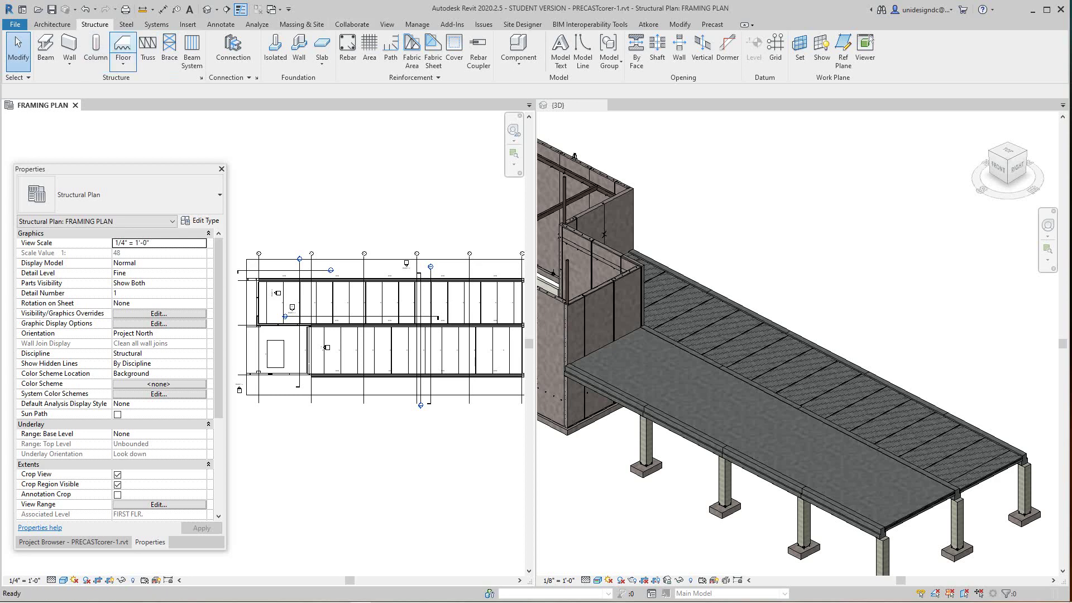
left_click(123, 47)
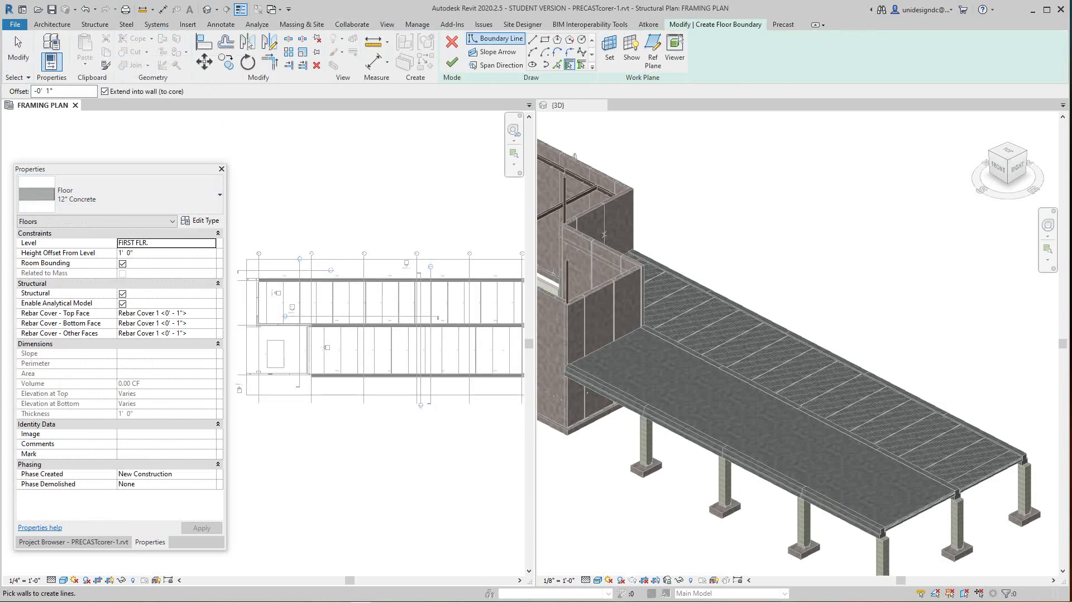
left_click(217, 194)
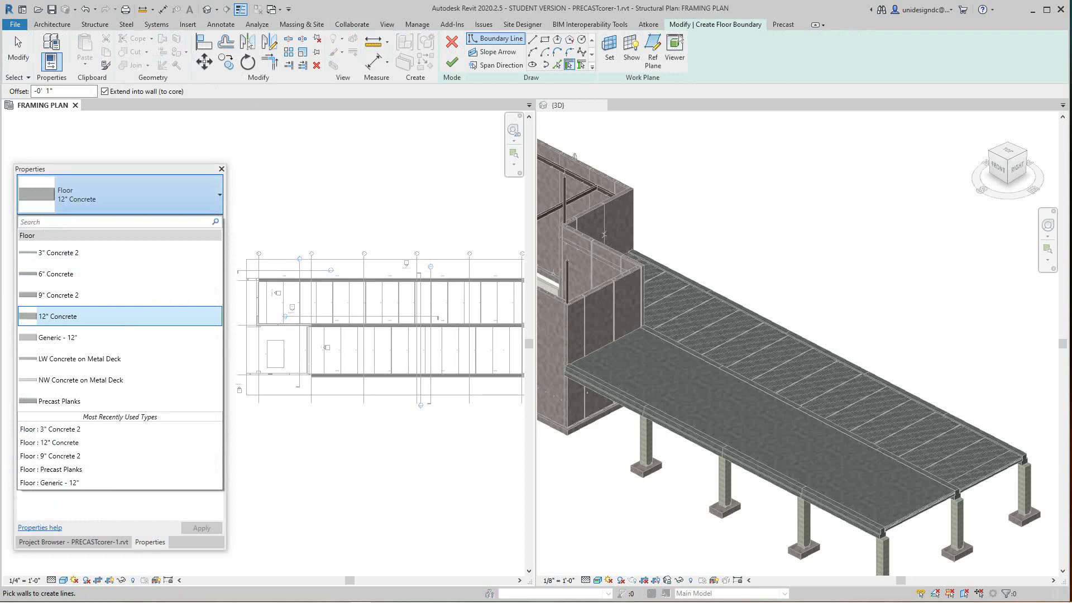
left_click(120, 253)
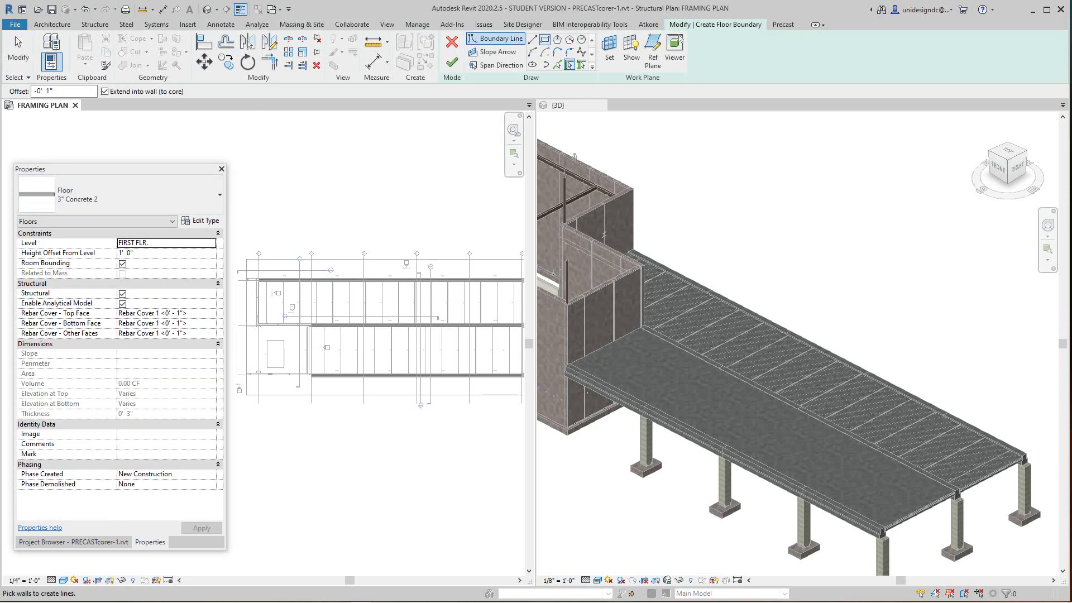
- Draw a rectangular floor boundary over the planks between grids 1 and 2, from the wall at grid B to the plank end at grid G
left_click(544, 39)
scroll(356, 335, "up", 4)
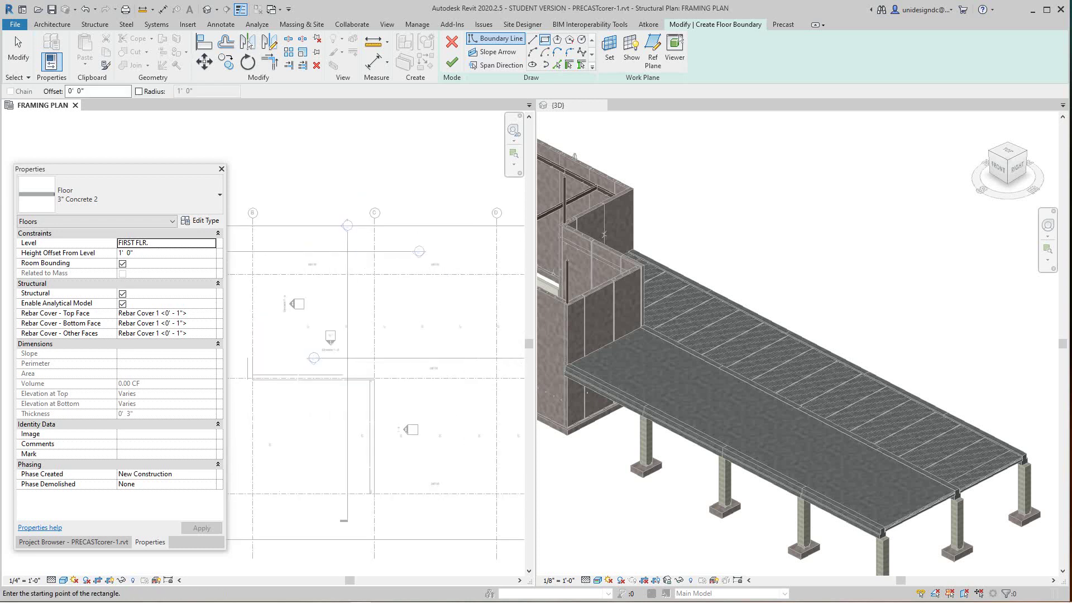
scroll(248, 282, "up", 3)
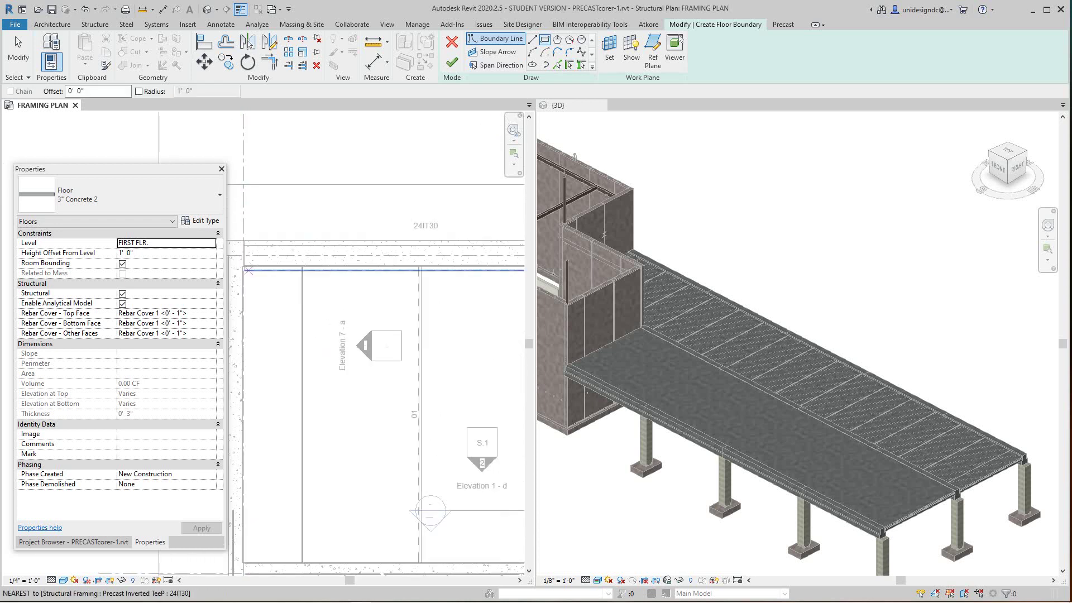
left_click(244, 269)
scroll(292, 342, "down", 5)
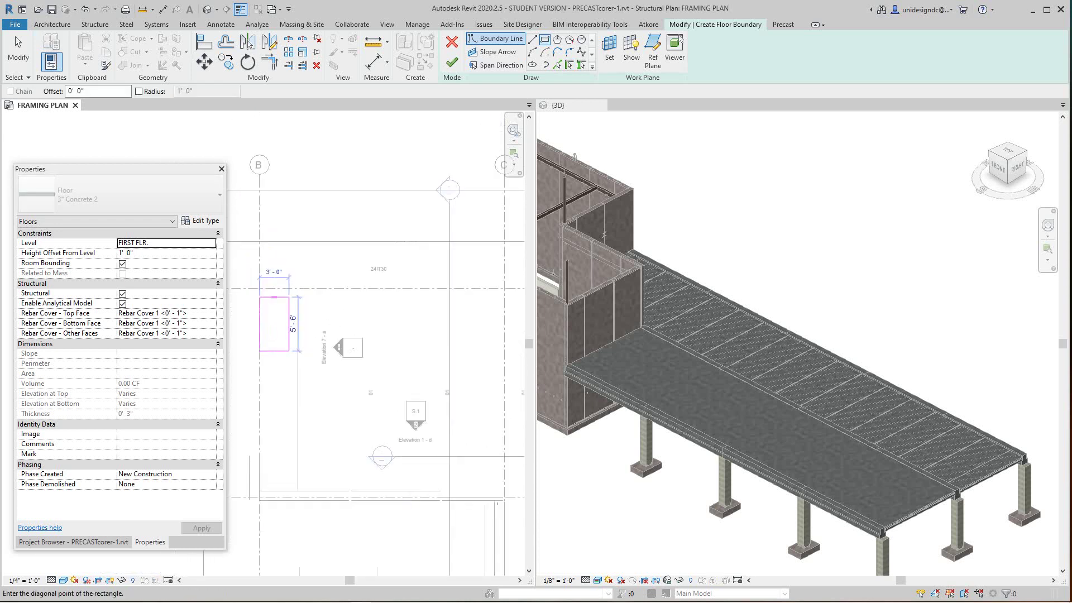
middle_click_drag(359, 380, 248, 385)
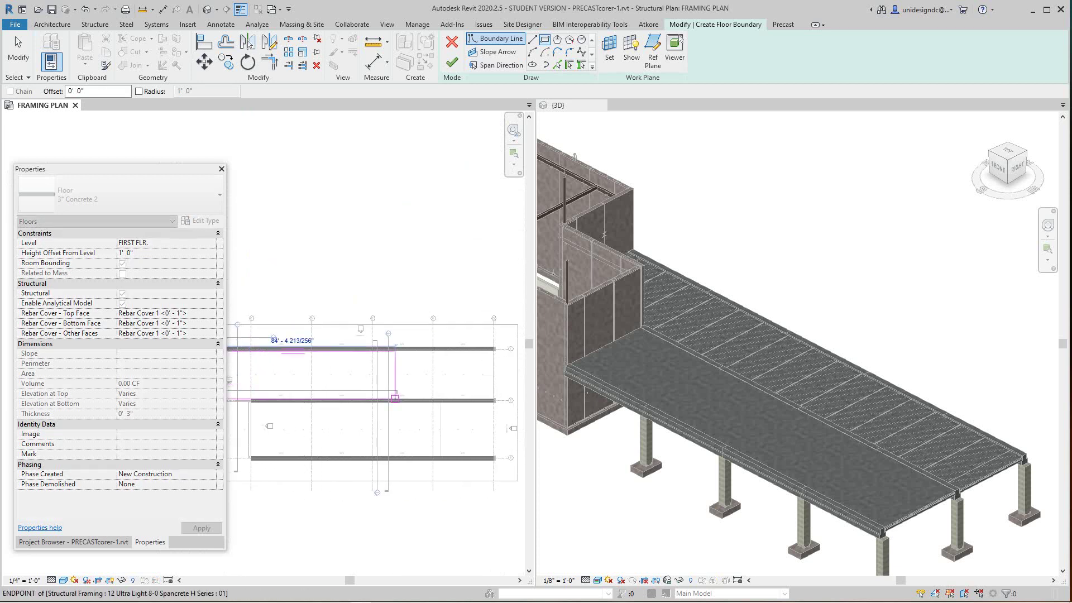
scroll(433, 393, "up", 1)
middle_click_drag(432, 392, 384, 393)
scroll(384, 393, "up", 3)
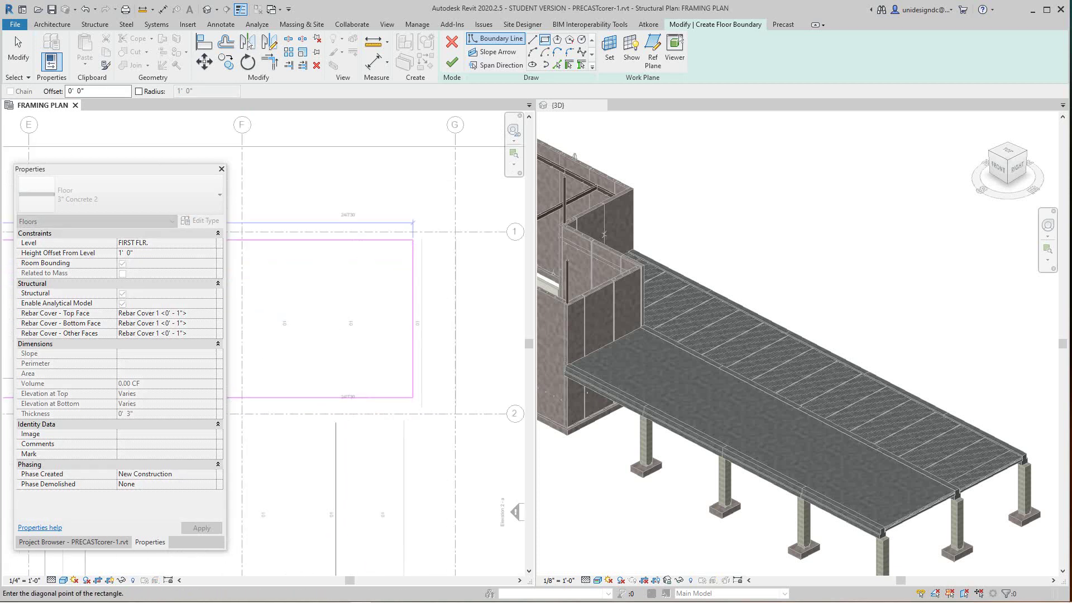
scroll(420, 406, "up", 4)
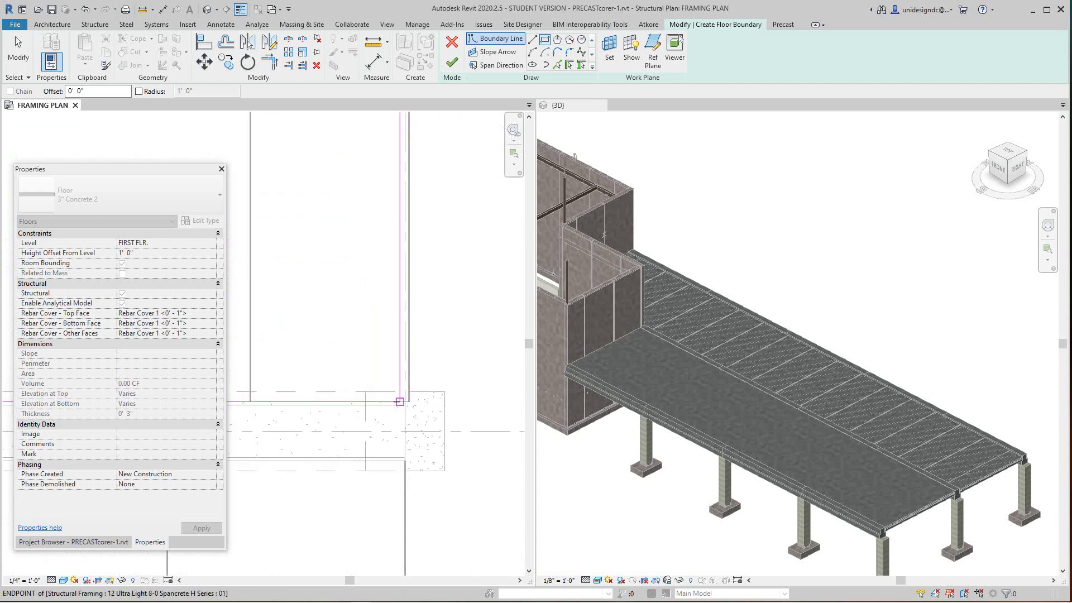
left_click(407, 401)
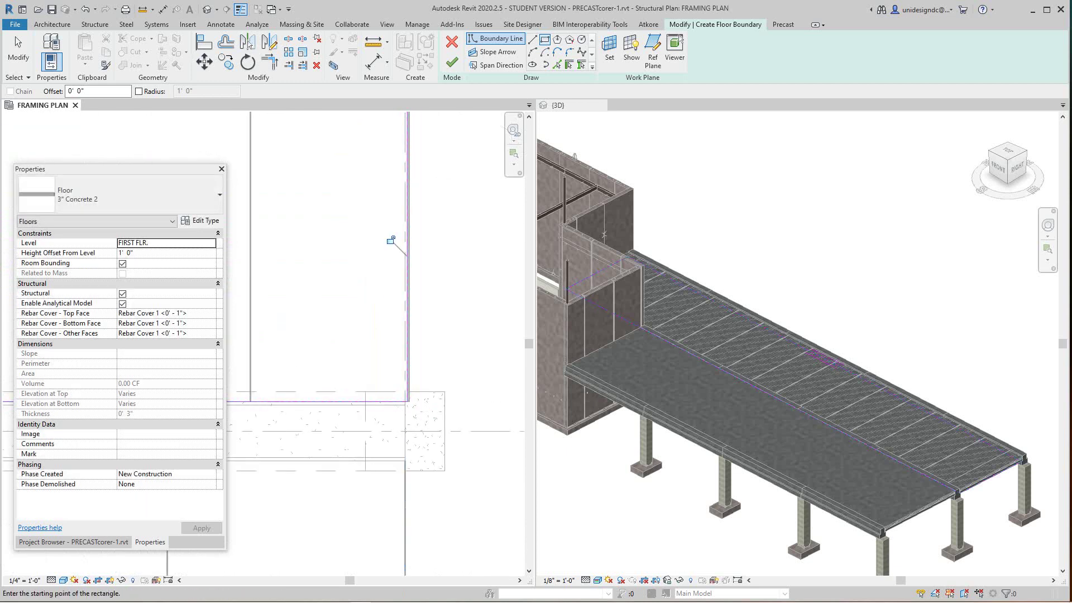
- Set the span direction from the boundary edge at grid G and finish the floor sketch
scroll(390, 240, "down", 5)
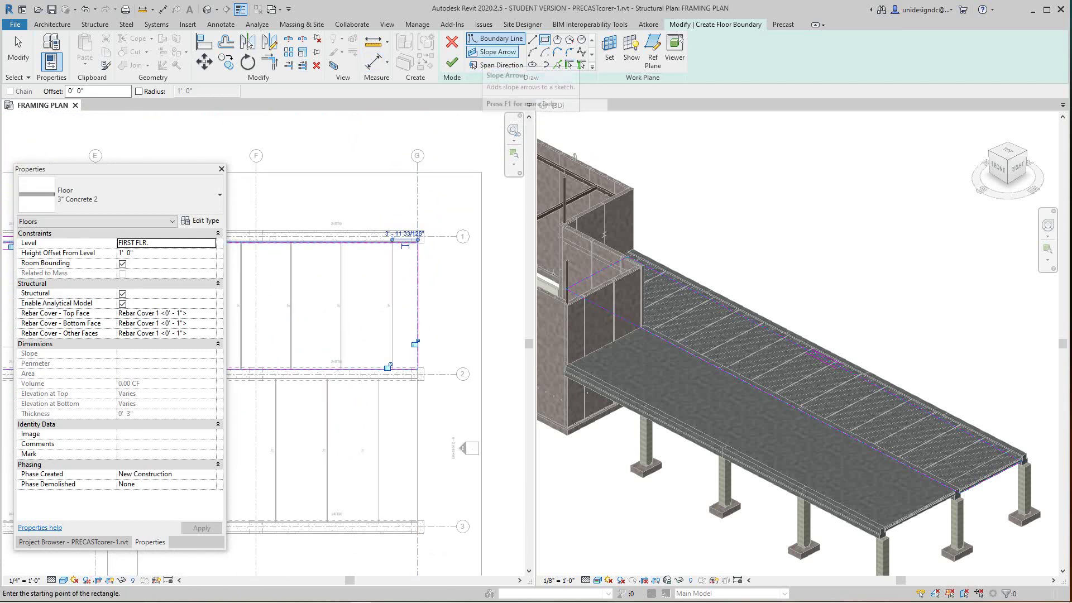
left_click(496, 66)
scroll(419, 259, "up", 1)
left_click(473, 66)
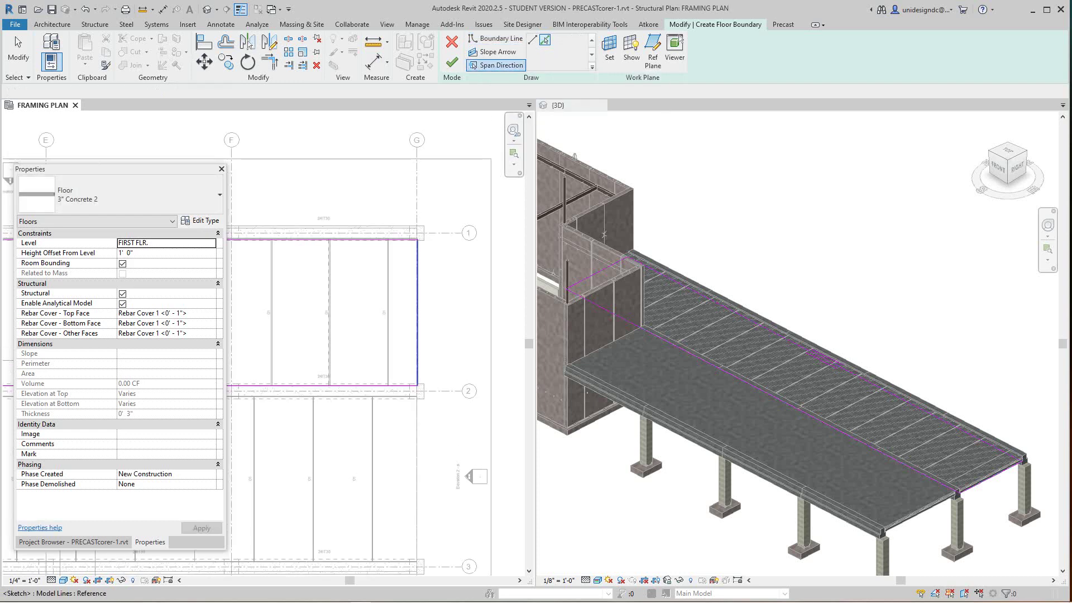
scroll(396, 320, "down", 3)
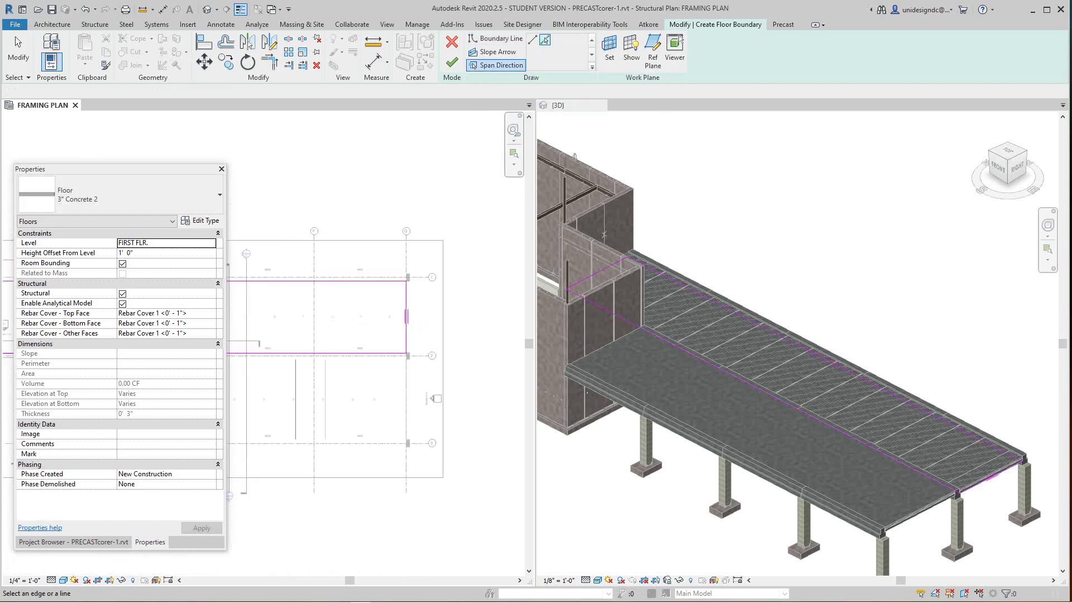
middle_click_drag(395, 320, 418, 334)
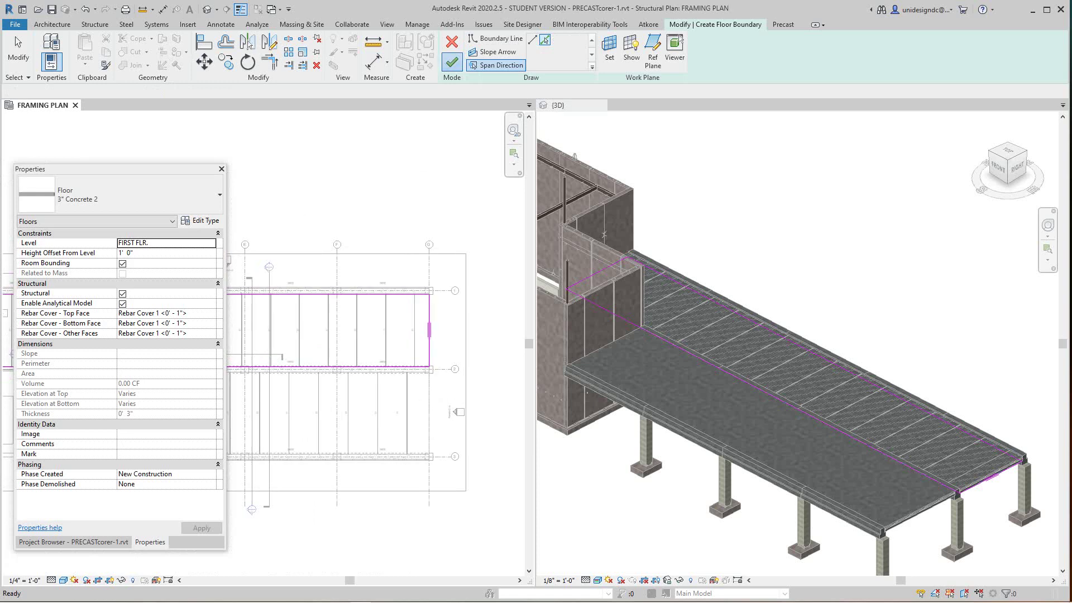
left_click(451, 62)
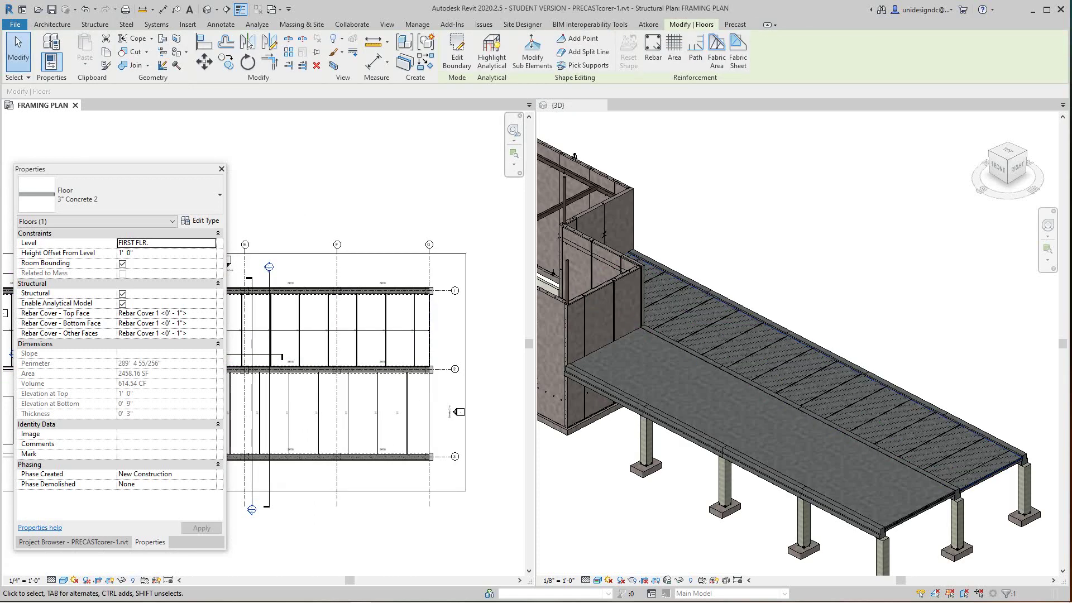
- Check the Height Offset From Level of the existing topping floor between grids 2 and 3 in the 3D view
scroll(446, 334, "up", 1)
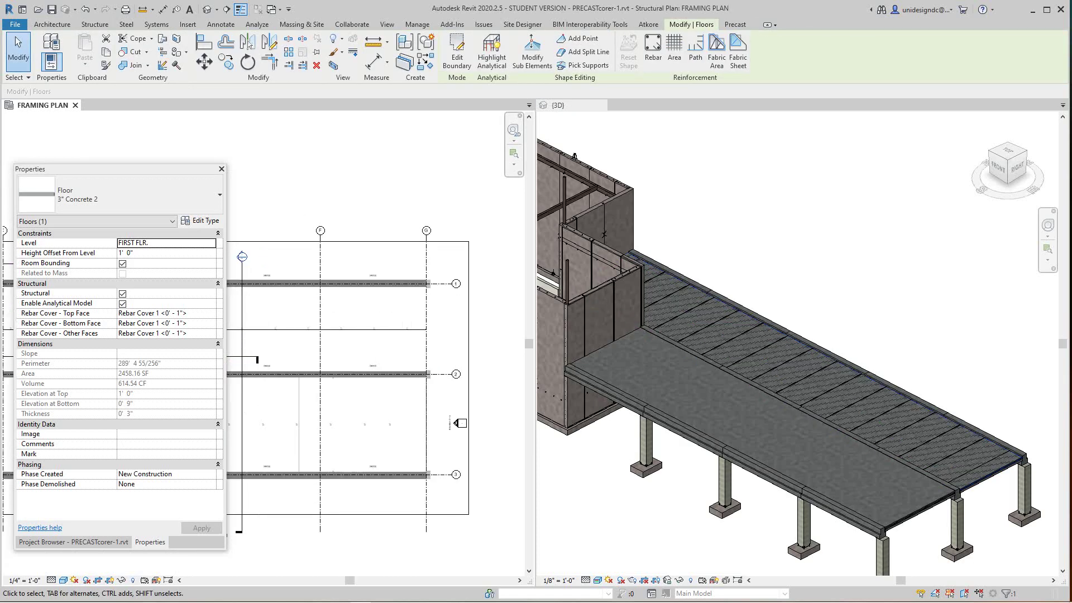
scroll(443, 339, "down", 1)
scroll(442, 422, "up", 2)
scroll(890, 492, "up", 3)
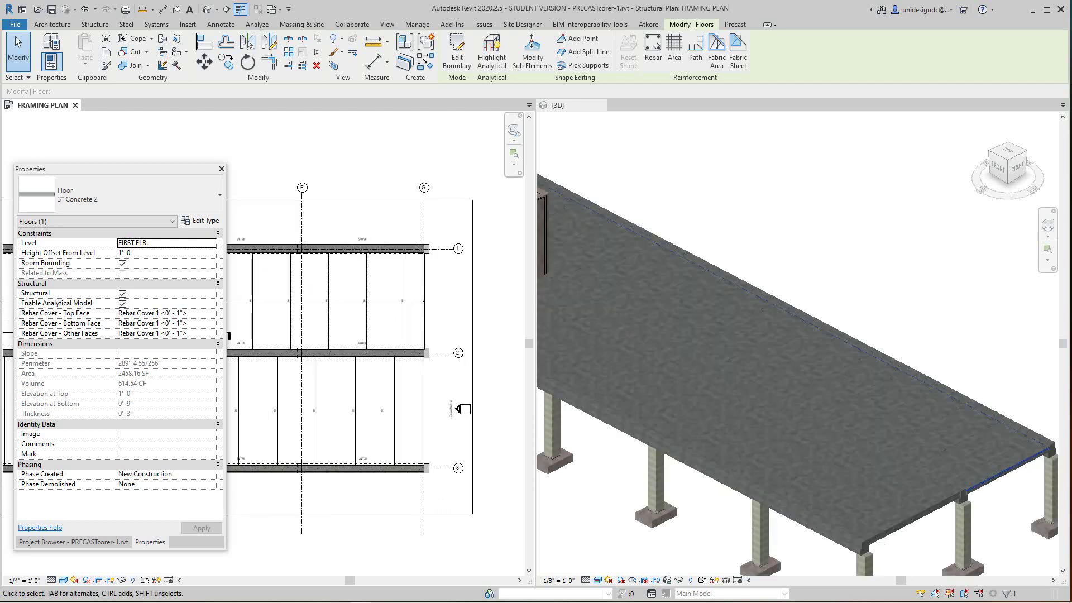
scroll(890, 493, "down", 2)
scroll(778, 503, "up", 5)
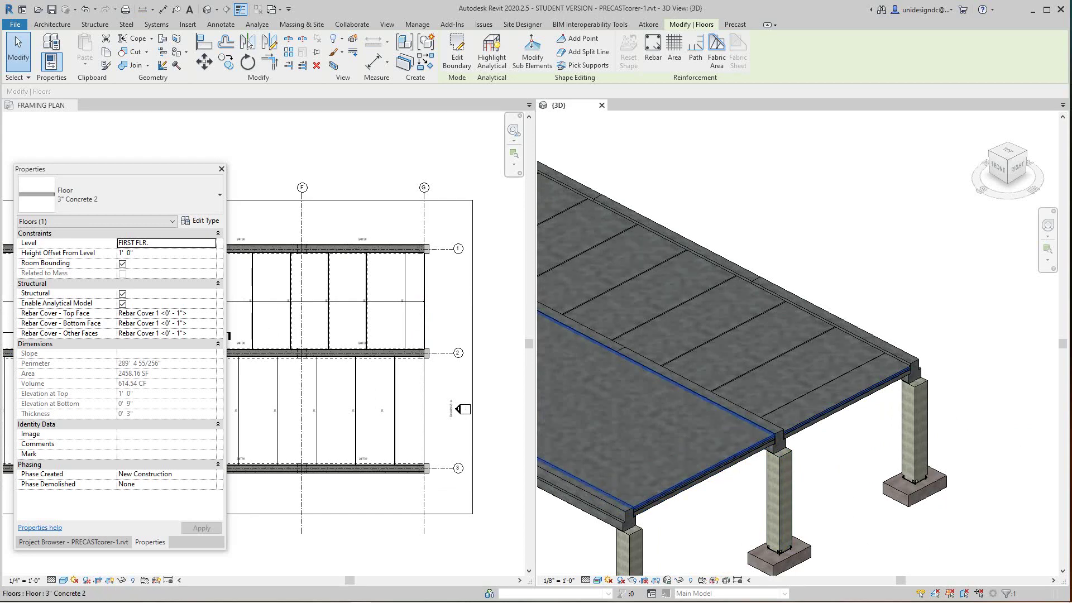
left_click(640, 507)
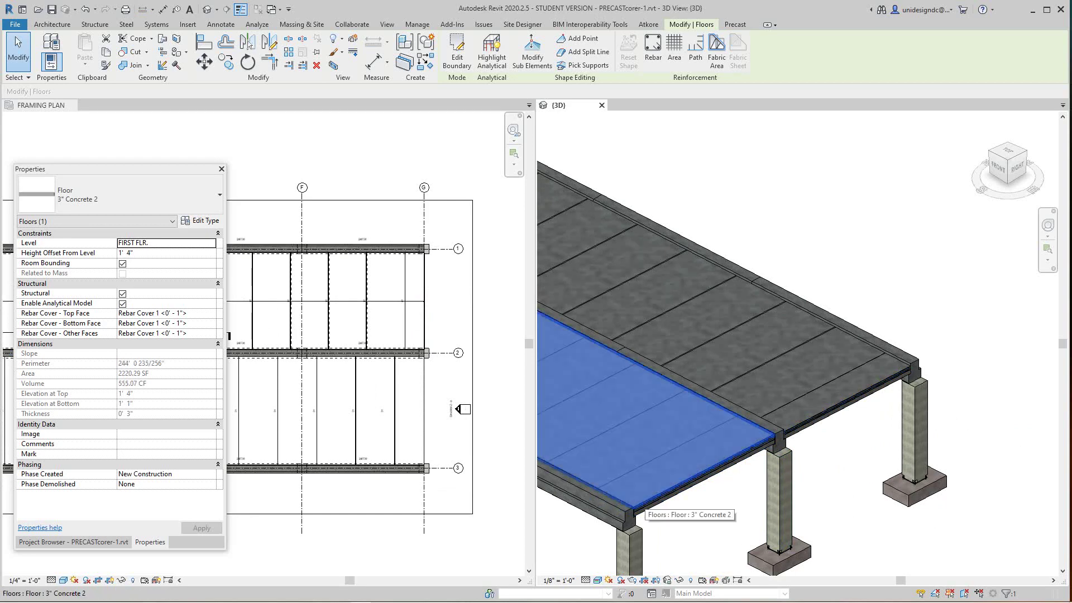
key("Escape")
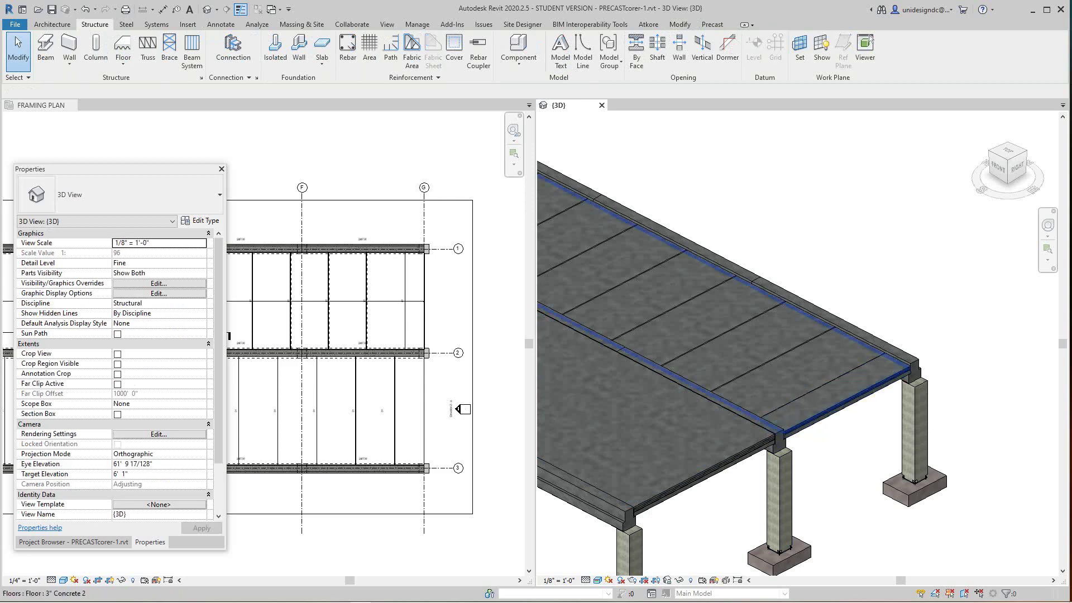
- Set the Height Offset From Level of the new topping floor between grids 1 and 2 to 1' 4"
left_click(809, 418)
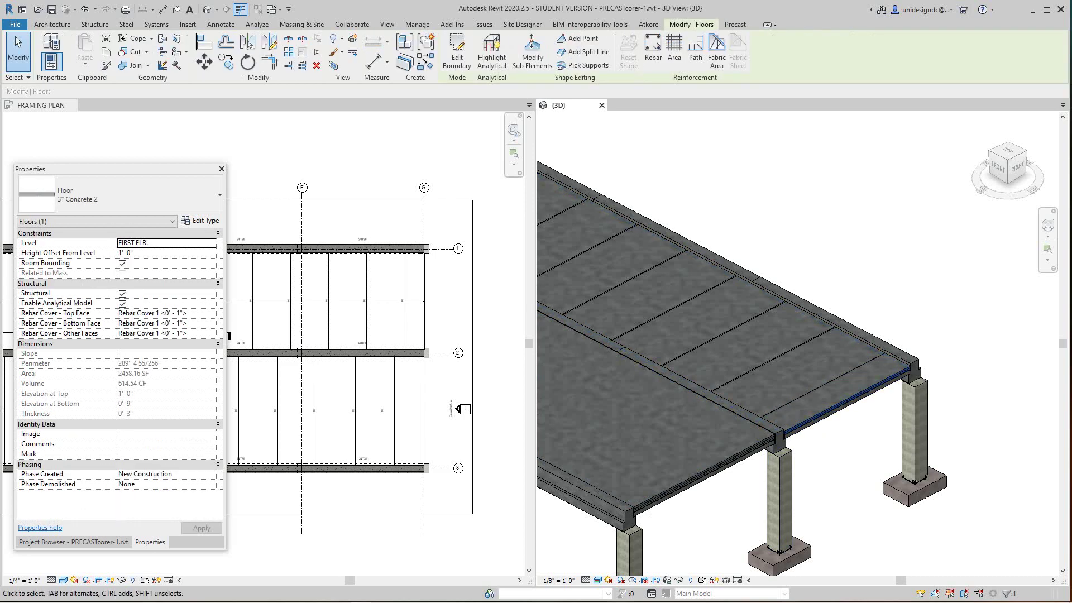
left_click(130, 252)
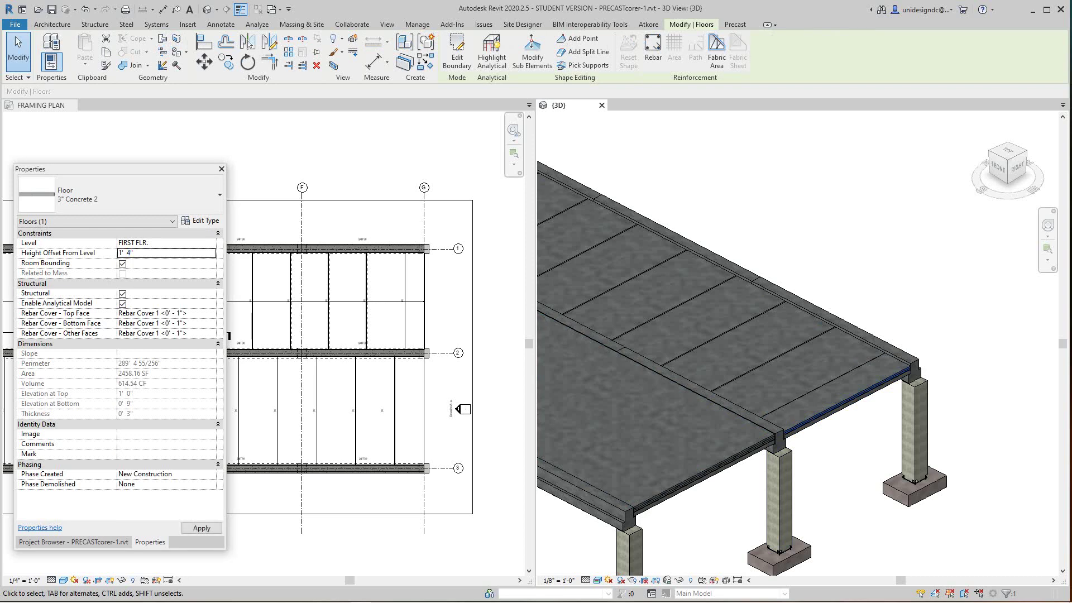
key("Return")
key("Escape")
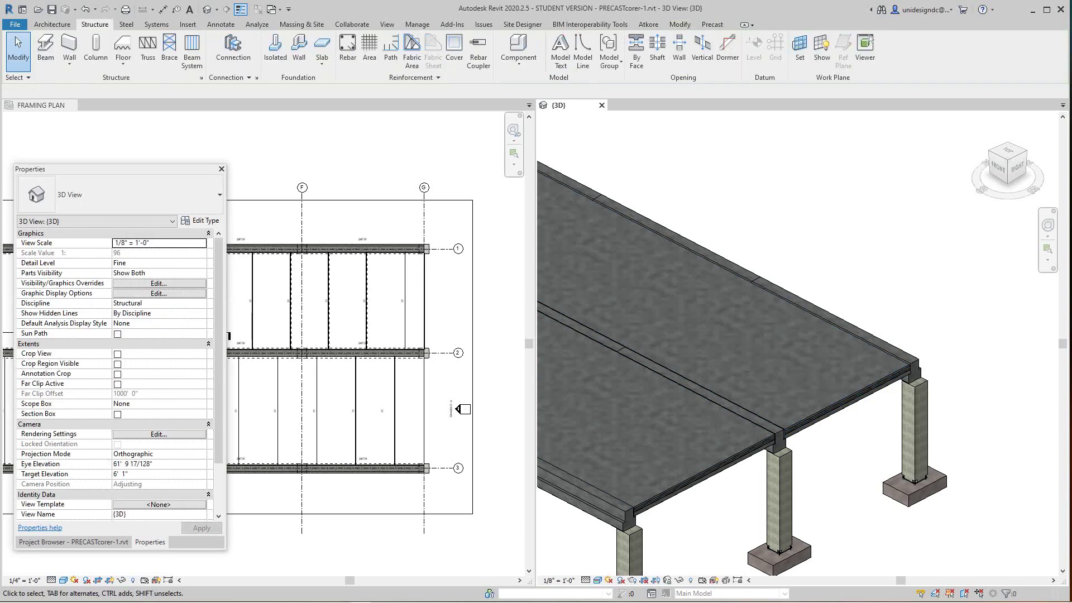
- Override the graphics of the topping floor between grids 1 and 2 by element in the 3D view, with surface transparency 46
scroll(782, 357, "down", 5)
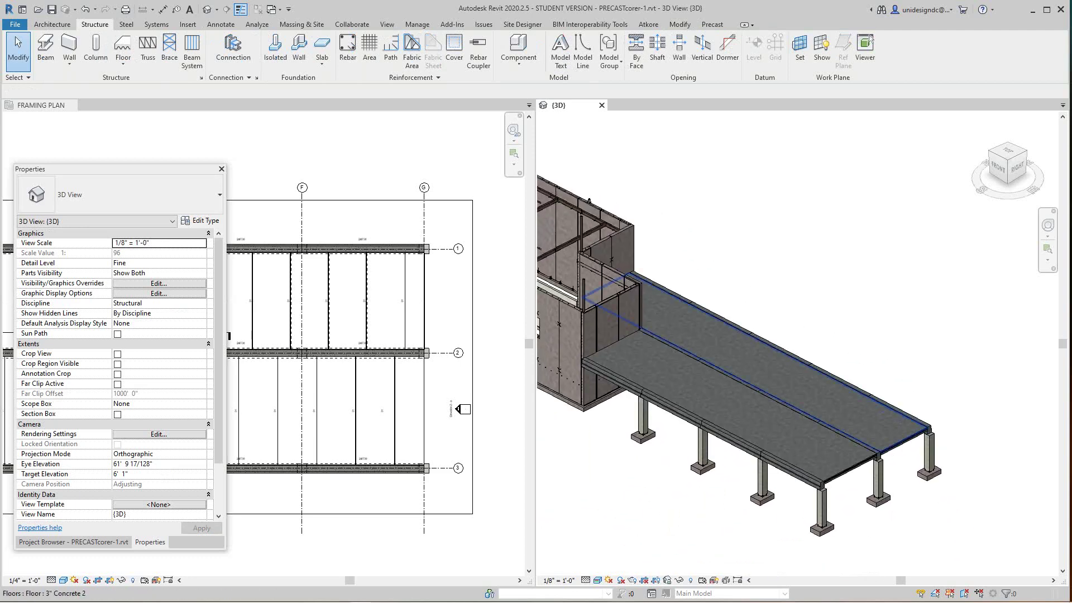
scroll(900, 441, "up", 4)
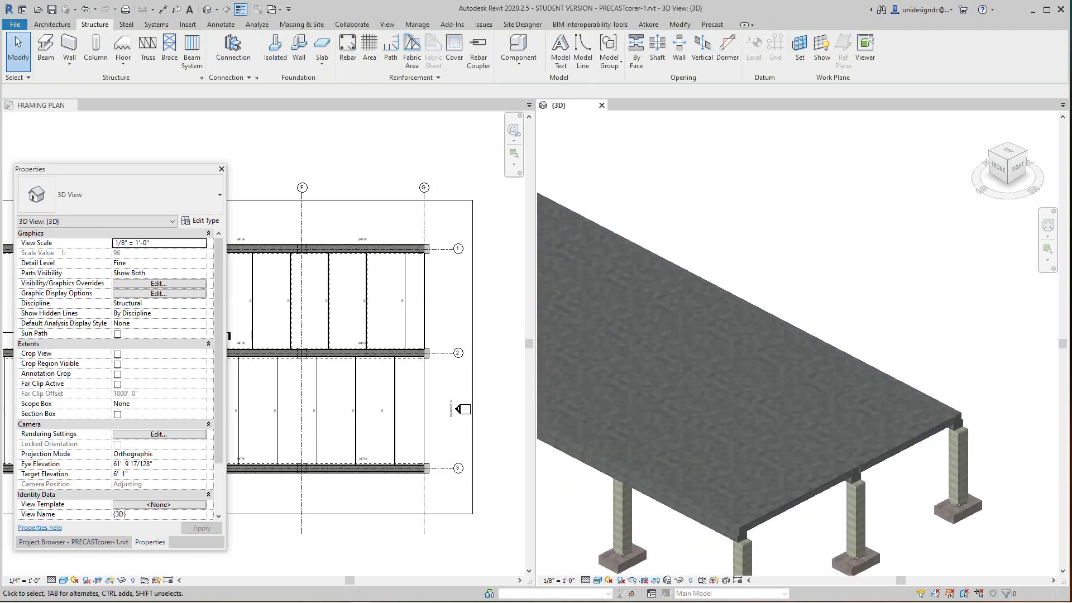
scroll(915, 502, "up", 3)
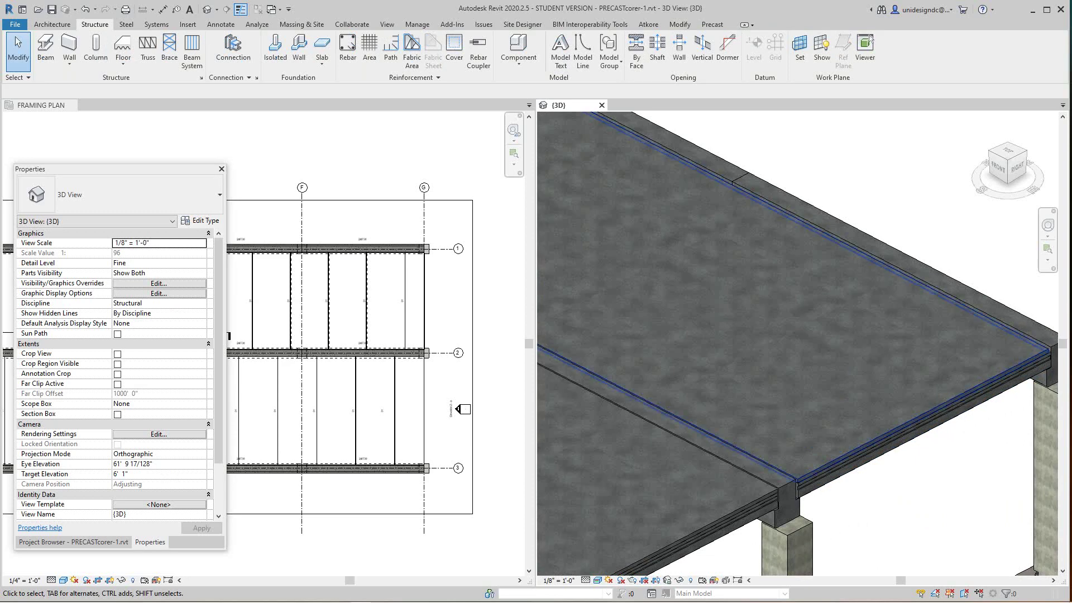
left_click(896, 430)
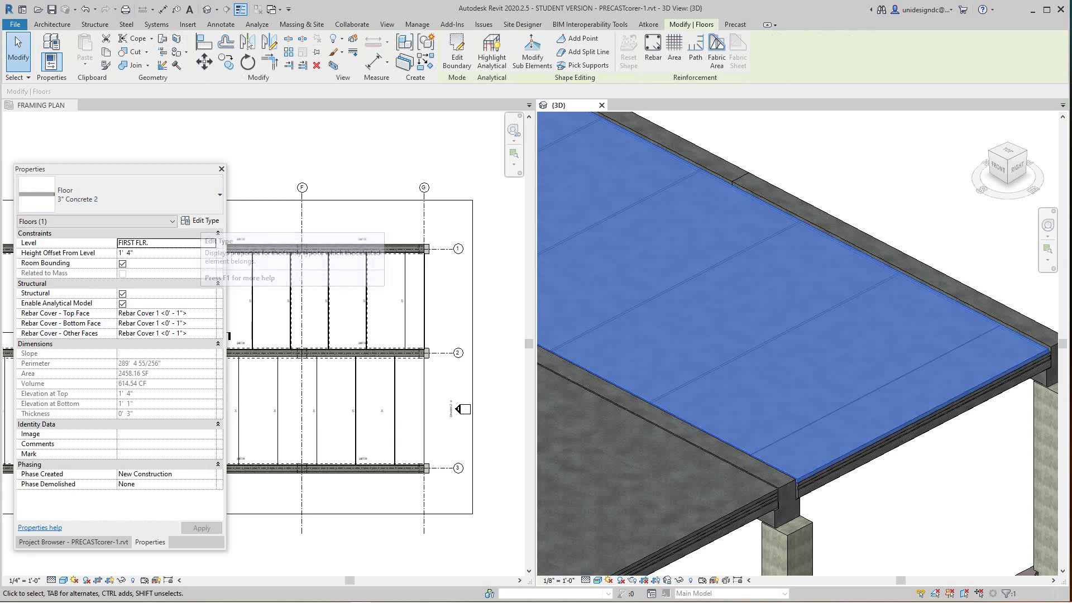
scroll(797, 344, "down", 3)
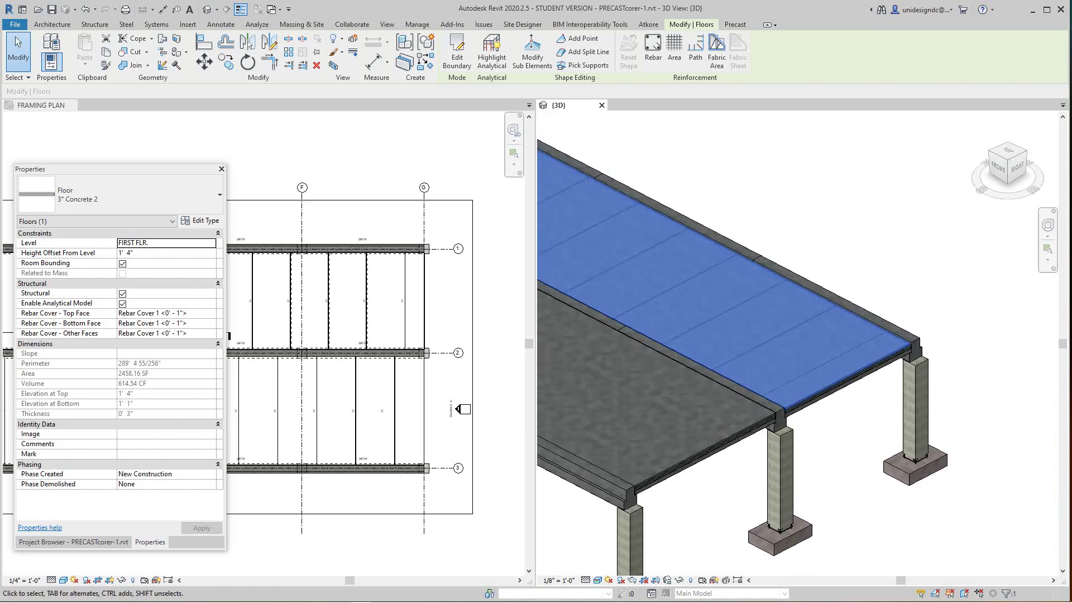
right_click(779, 344)
mouse_move(827, 118)
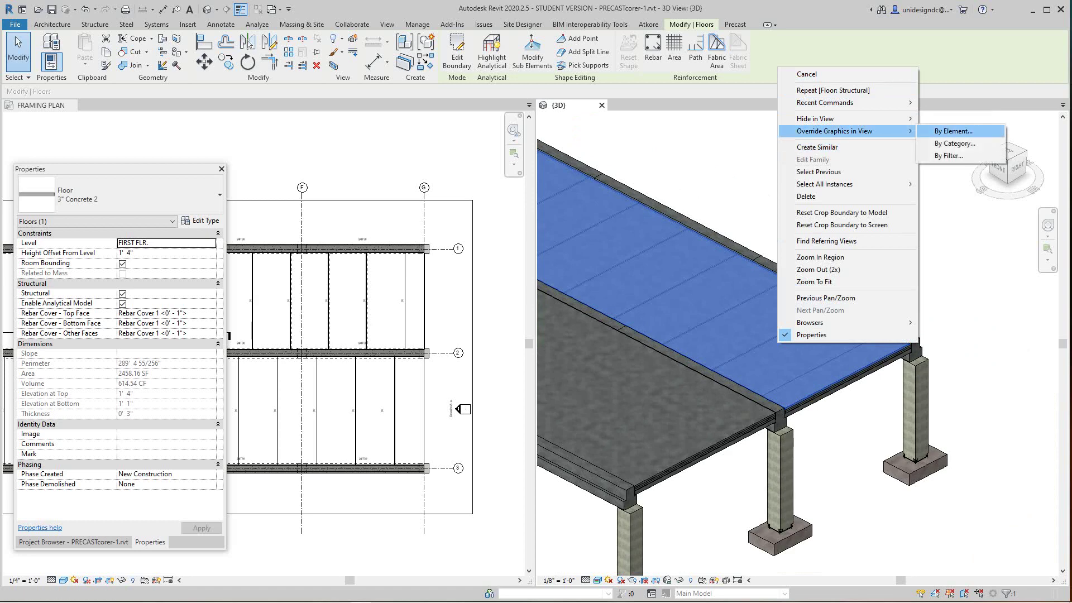
left_click(953, 130)
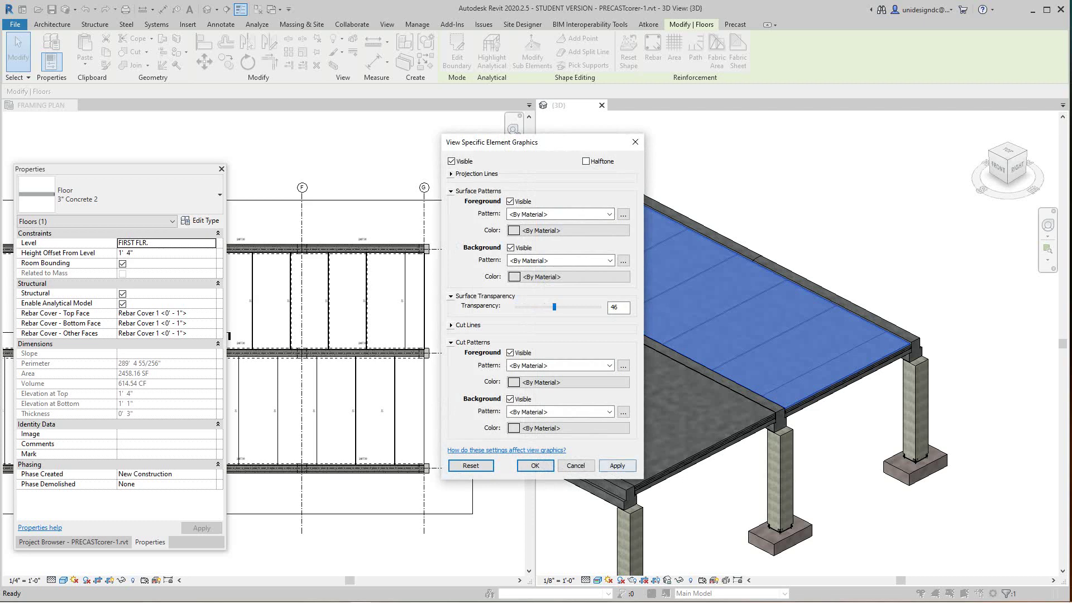
left_click(617, 465)
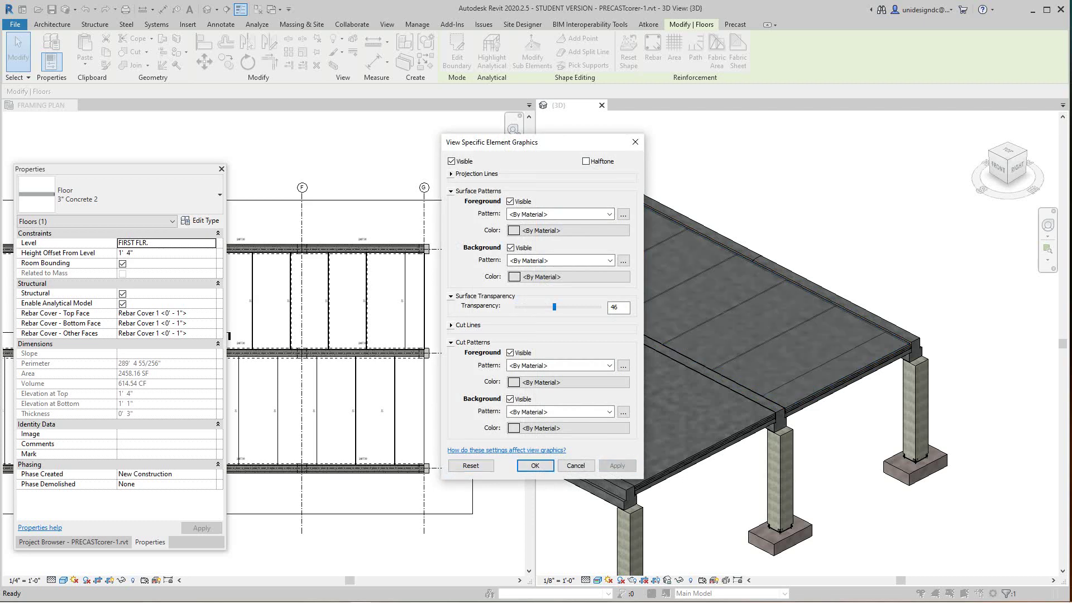
left_click(535, 465)
key("Escape")
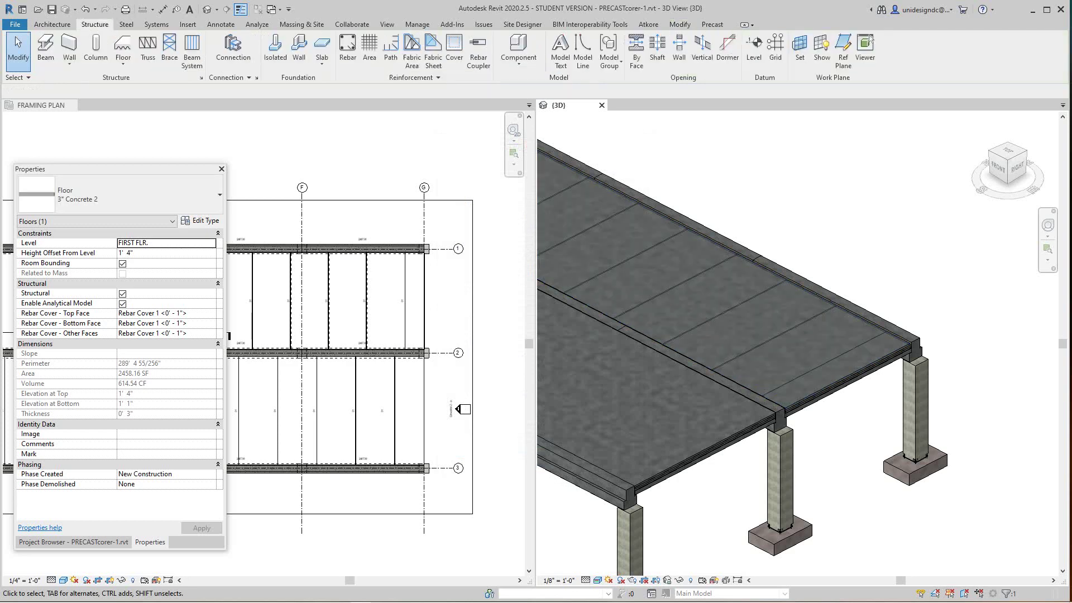
scroll(909, 384, "down", 3)
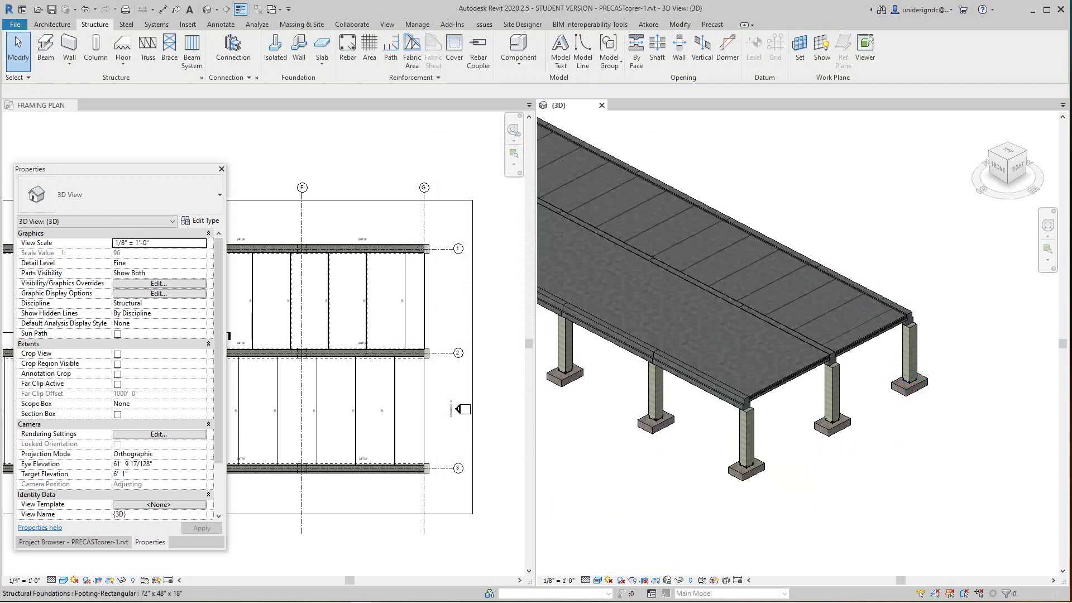
- Examine the topping floor edges near grid G in 3D and check the properties of the floor between grids 2 and 3
scroll(909, 384, "up", 5)
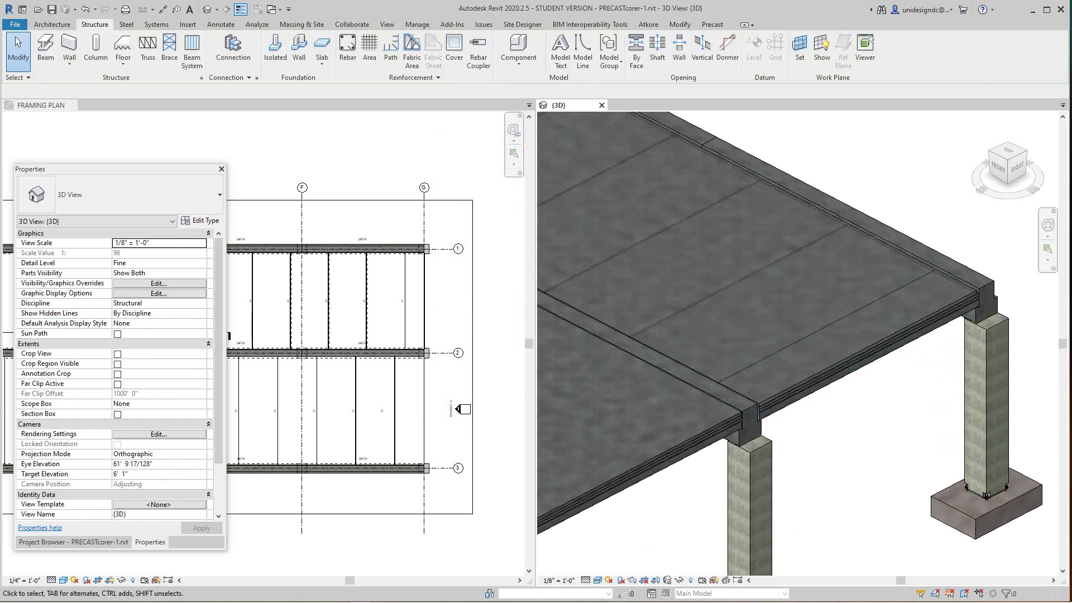
middle_click_drag(909, 385, 937, 365)
scroll(922, 361, "down", 2)
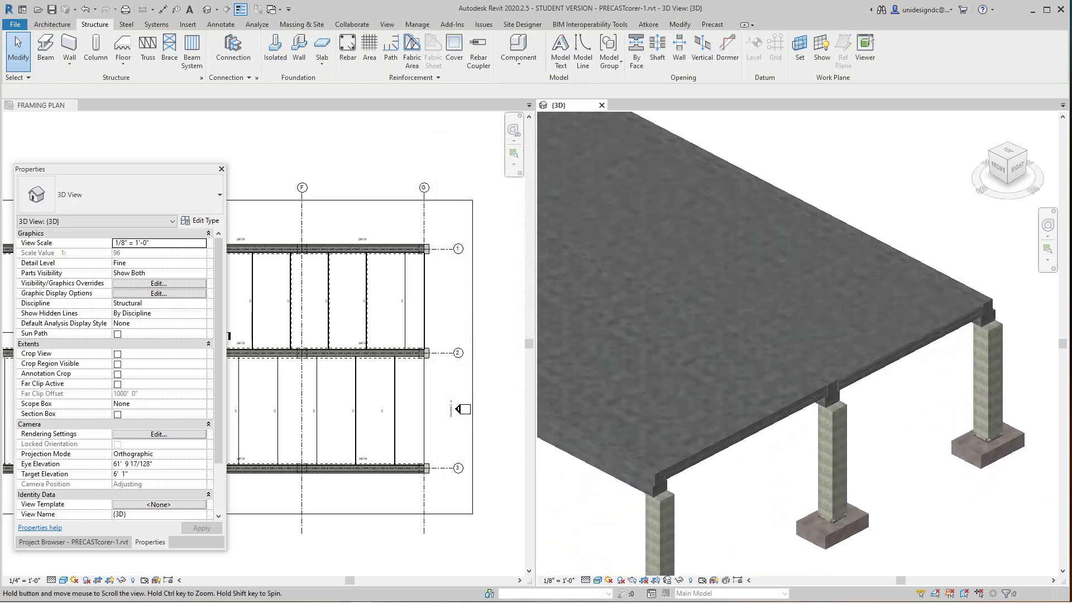
scroll(821, 424, "down", 3)
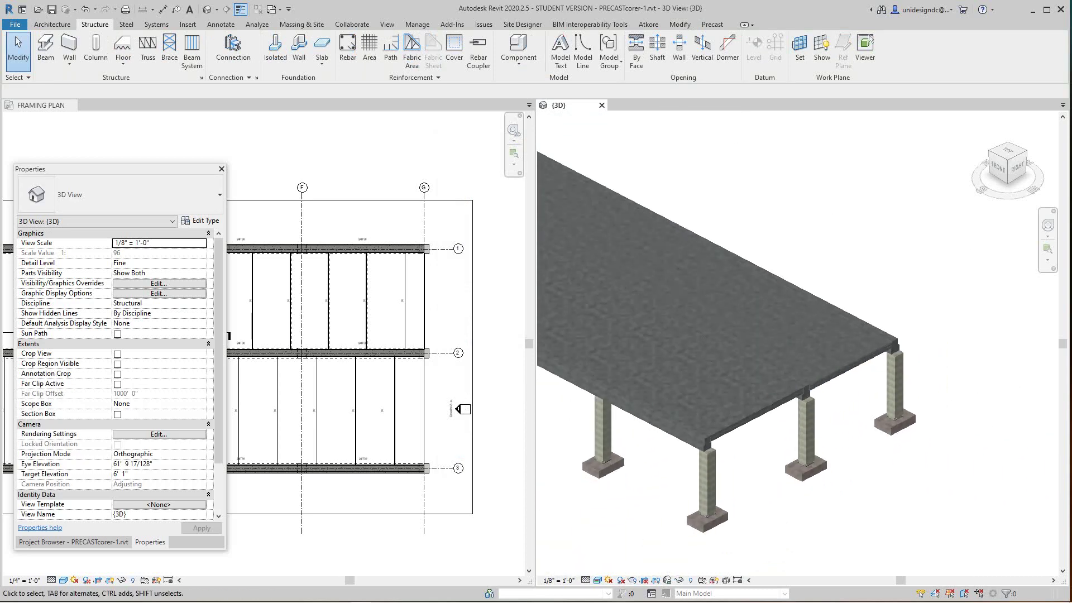
scroll(793, 447, "up", 2)
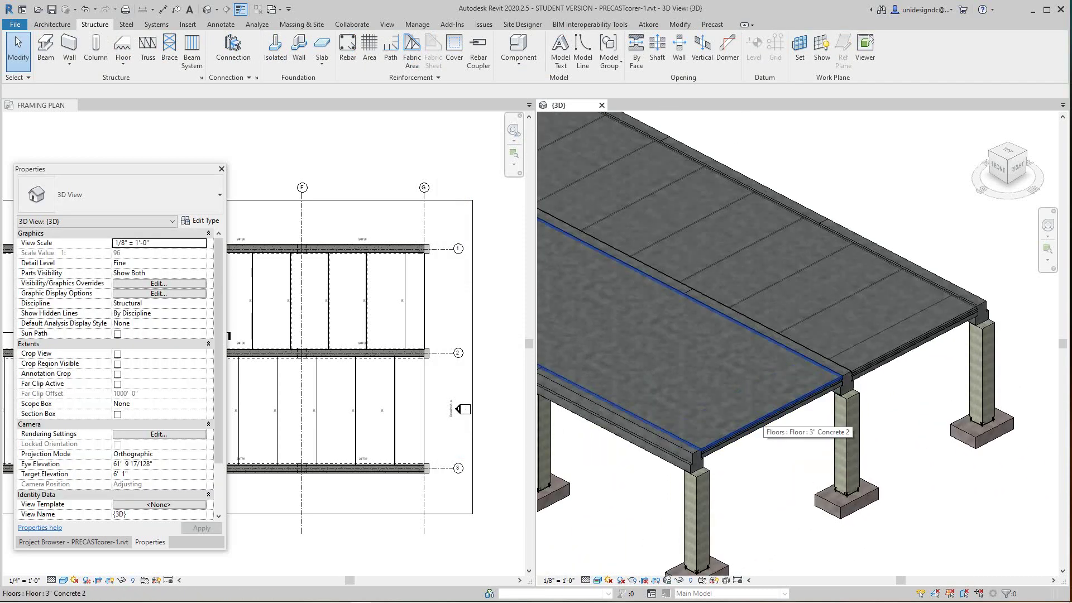
left_click(754, 414)
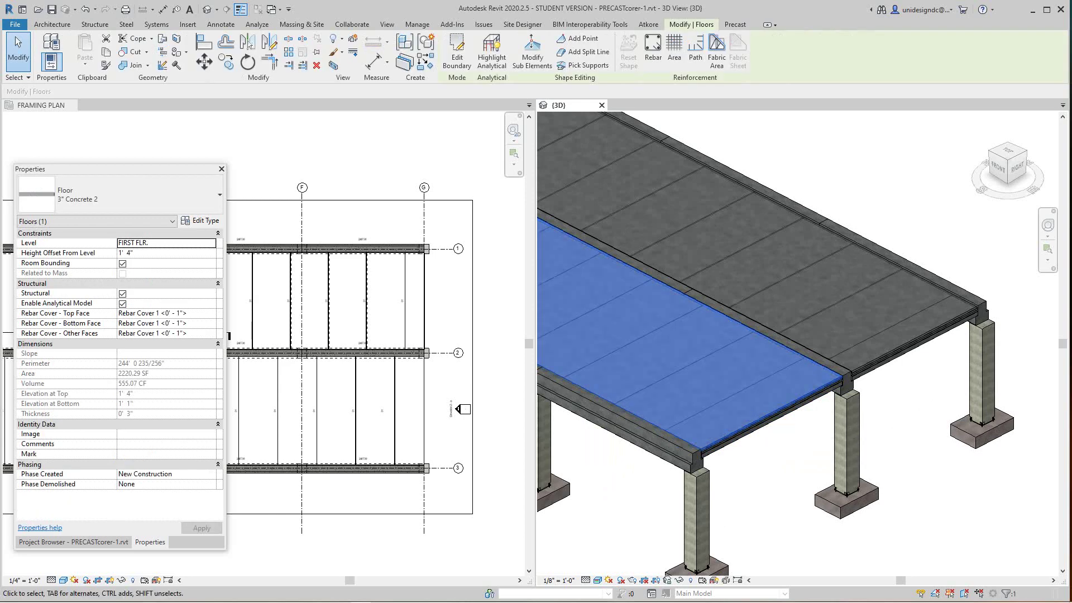
scroll(641, 424, "down", 3)
key("Escape")
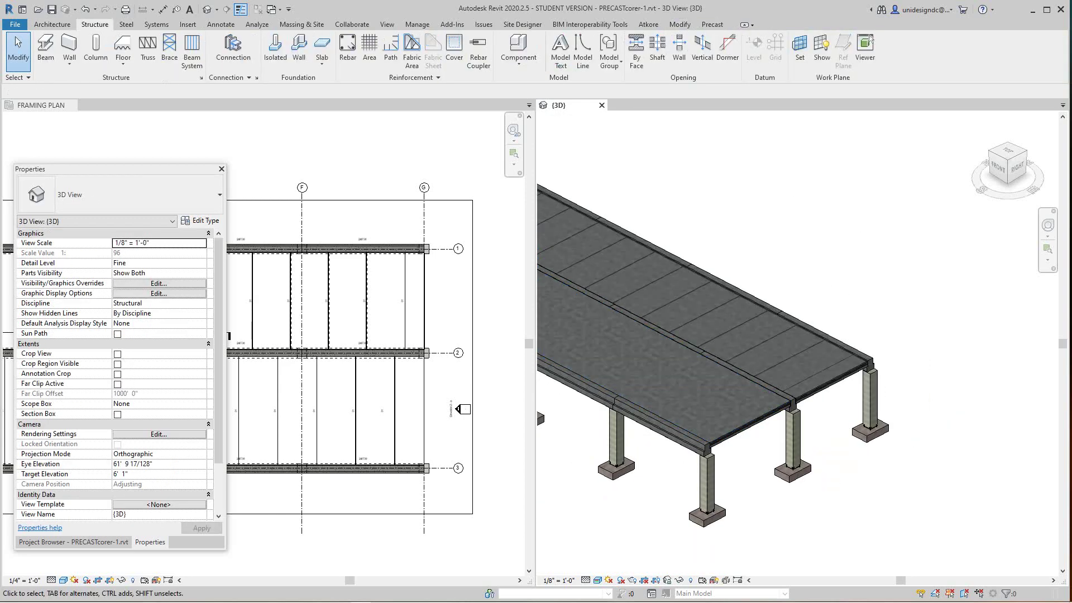
- Override the graphics of the topping floor between grids 2 and 3 by element in the 3D view, with surface transparency 29
scroll(641, 424, "up", 2)
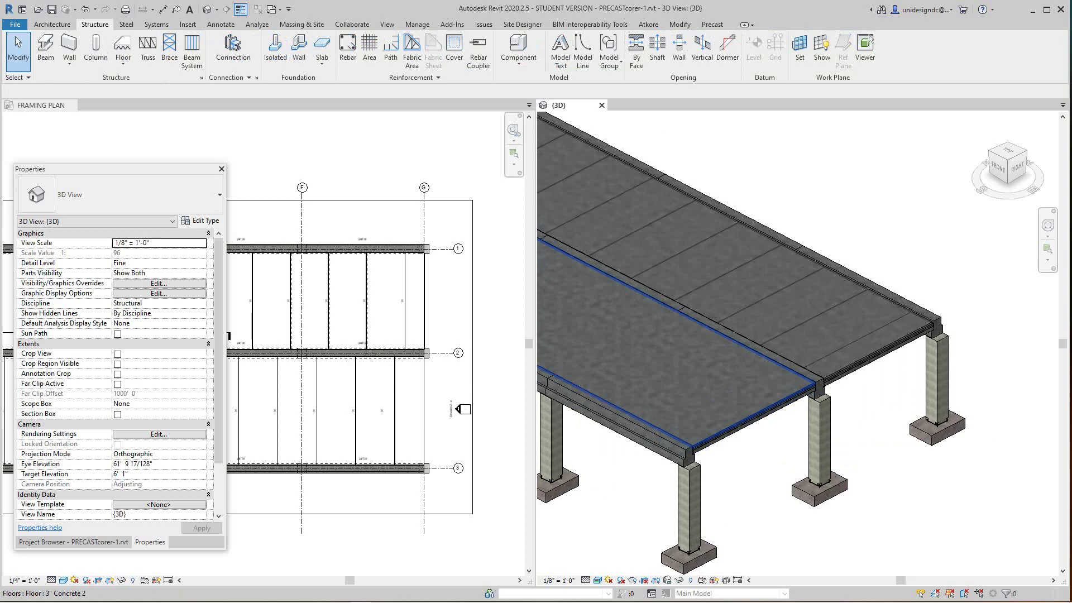
left_click(726, 429)
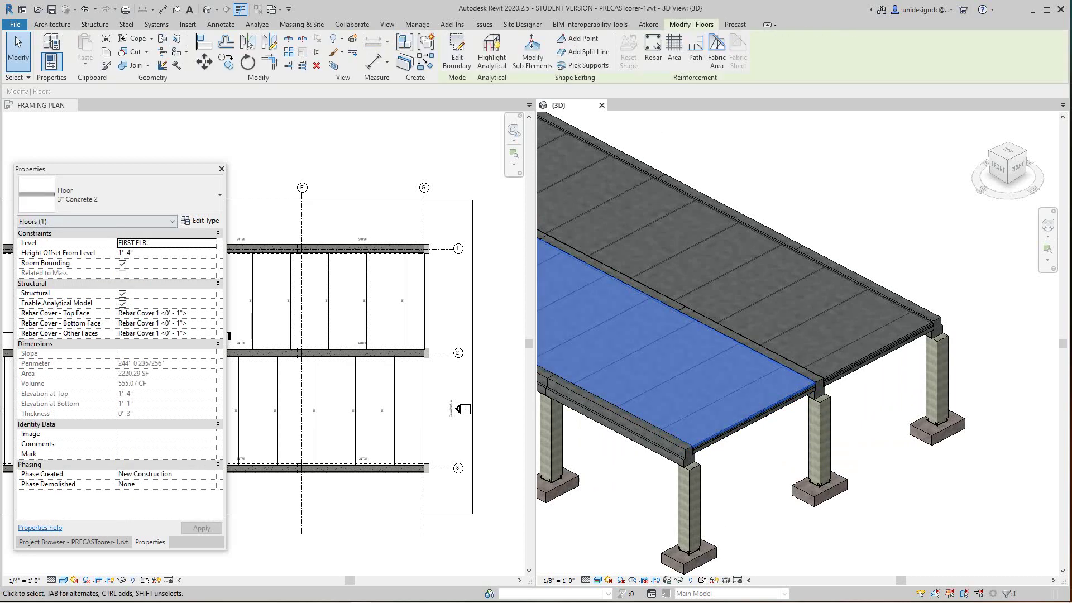
right_click(621, 70)
mouse_move(659, 120)
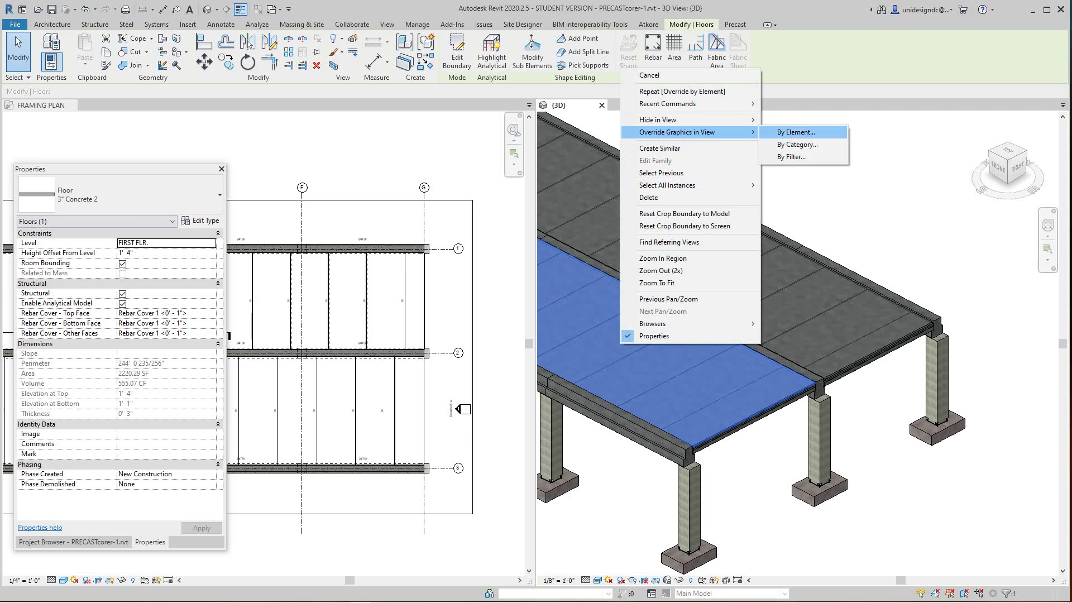
left_click(796, 133)
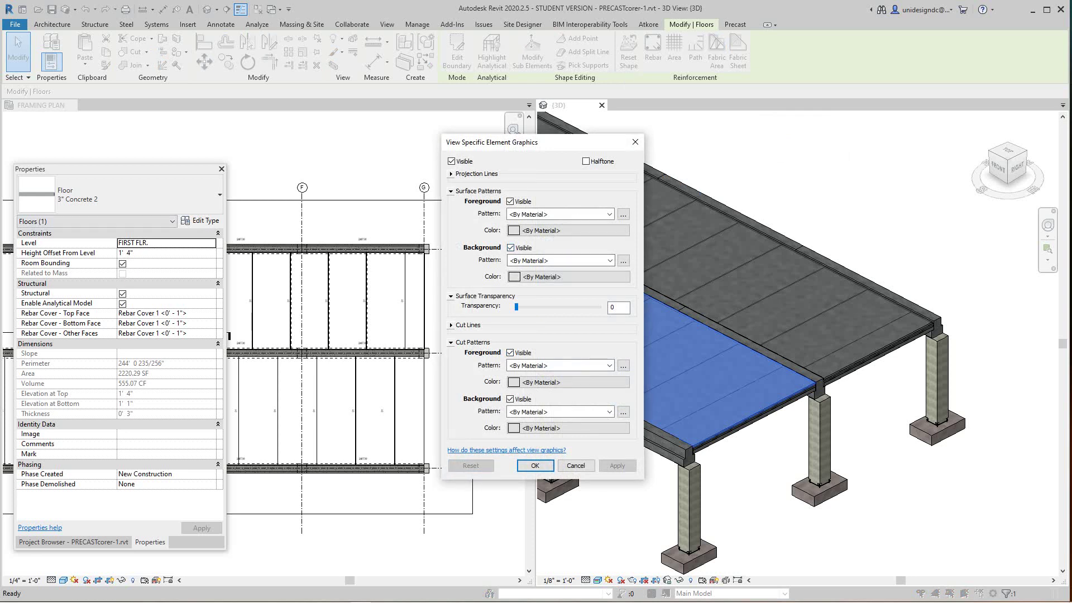
left_click(558, 307)
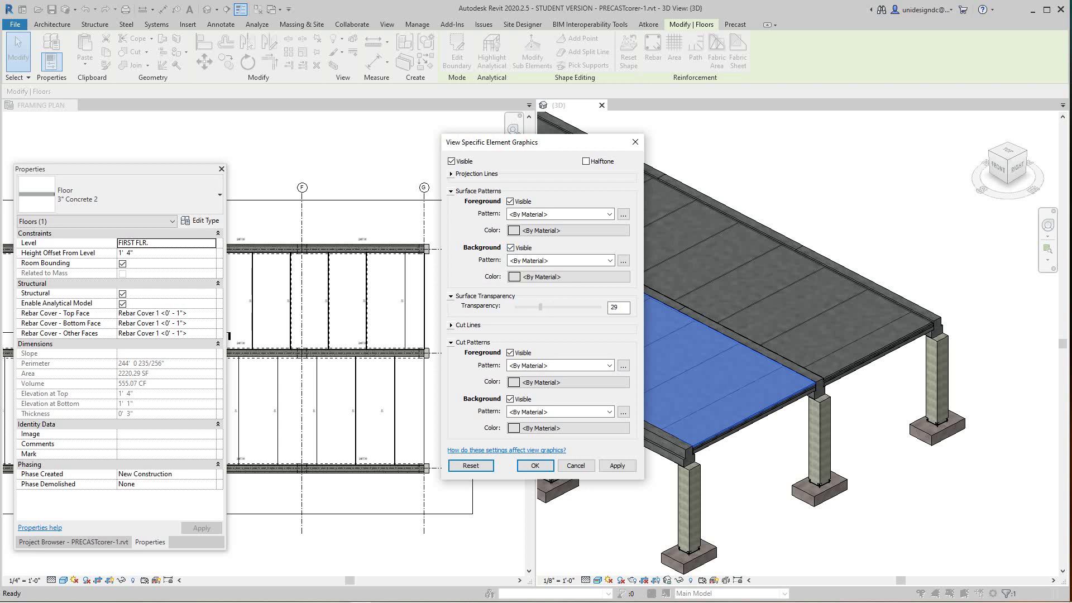
left_click(617, 465)
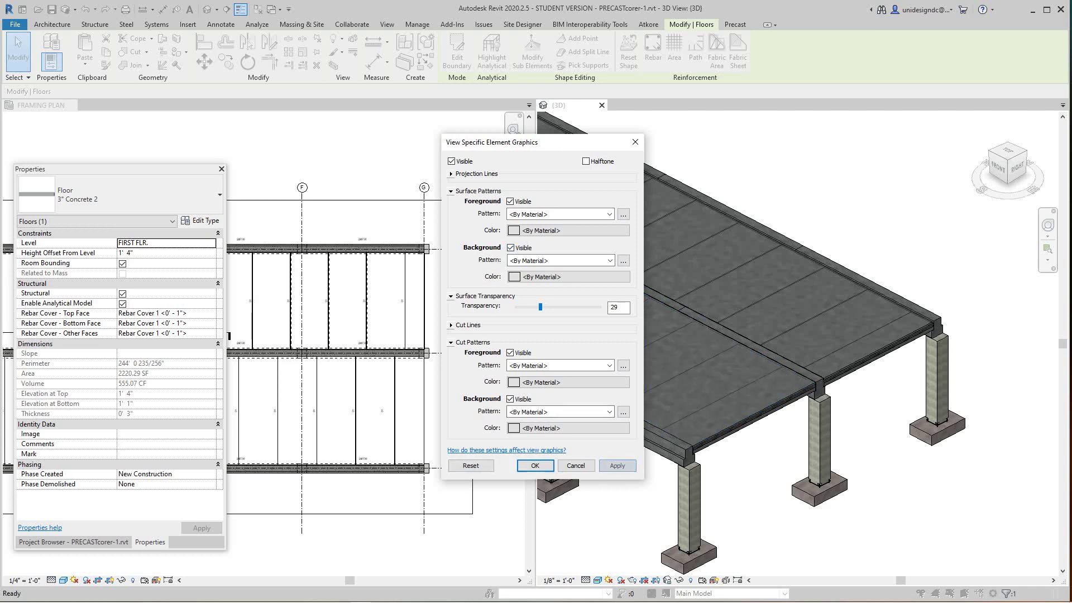
left_click(535, 465)
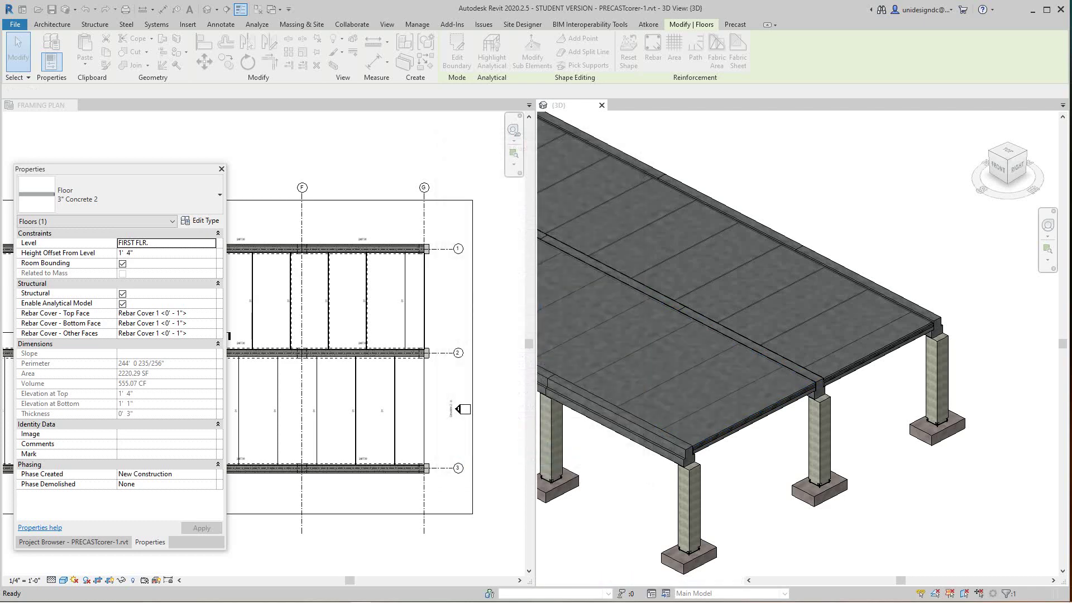
key("Escape")
- Examine both topping floors in 3D and check the properties of the grid 1 inverted tee girder between grids D and E in the framing plan
scroll(737, 474, "down", 1)
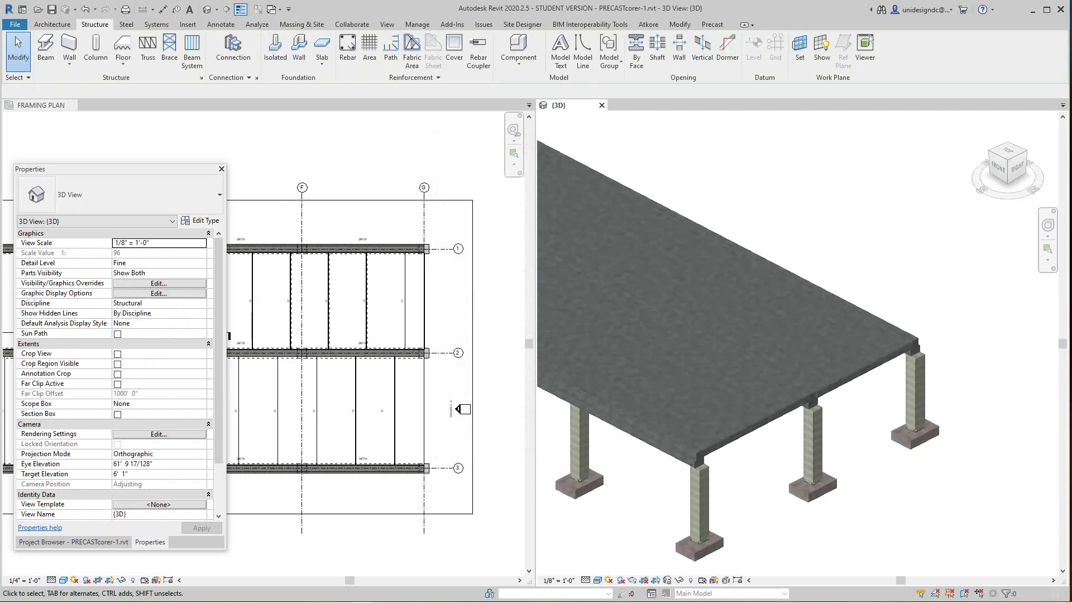
middle_click_drag(807, 453, 900, 423)
scroll(900, 423, "down", 3)
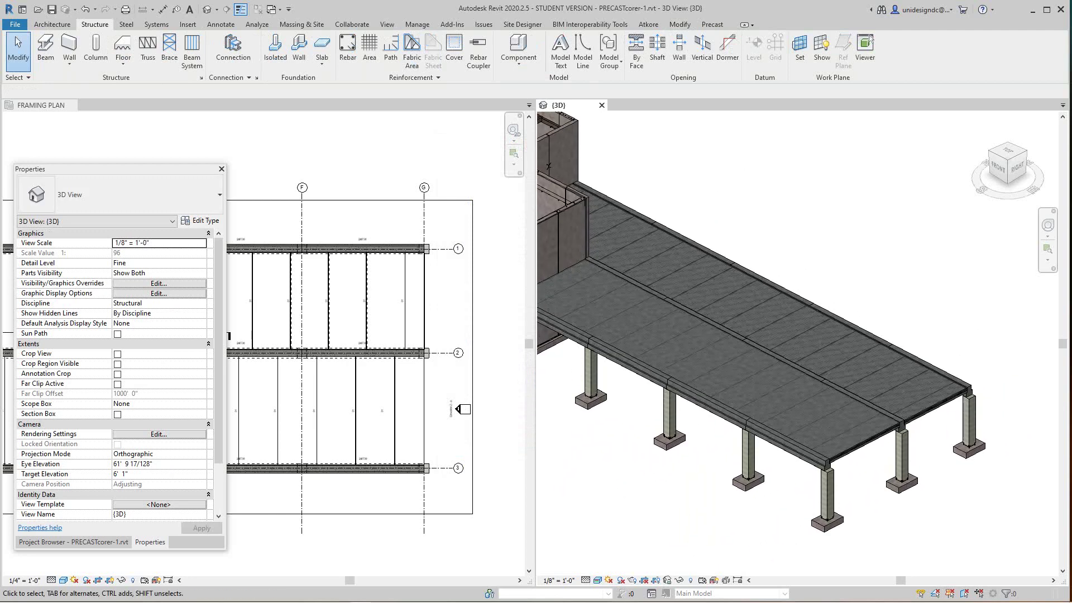
scroll(709, 402, "up", 4)
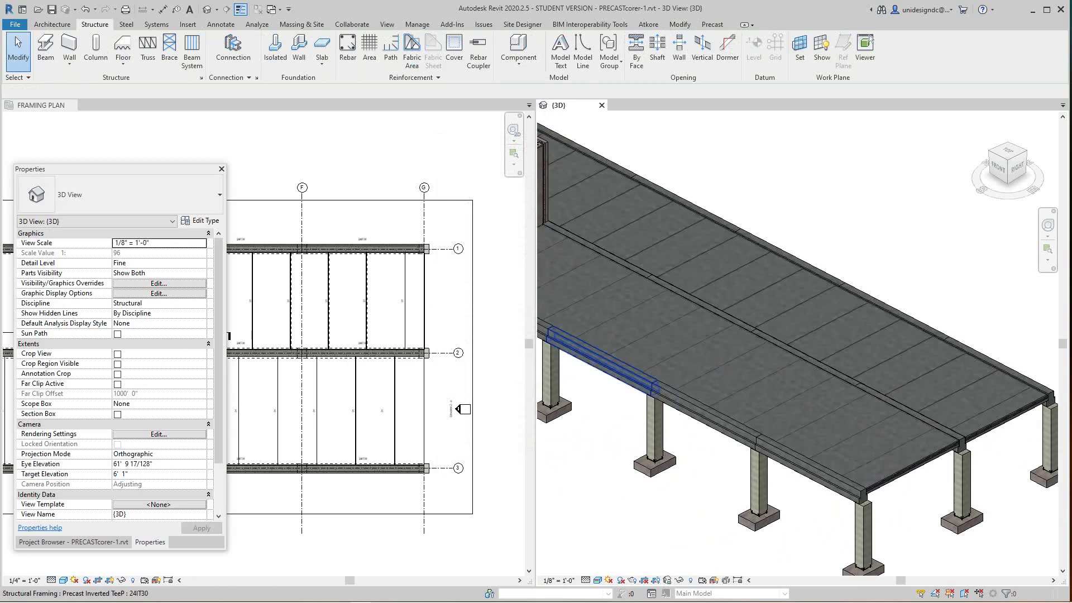
scroll(354, 298, "down", 5)
scroll(374, 301, "up", 3)
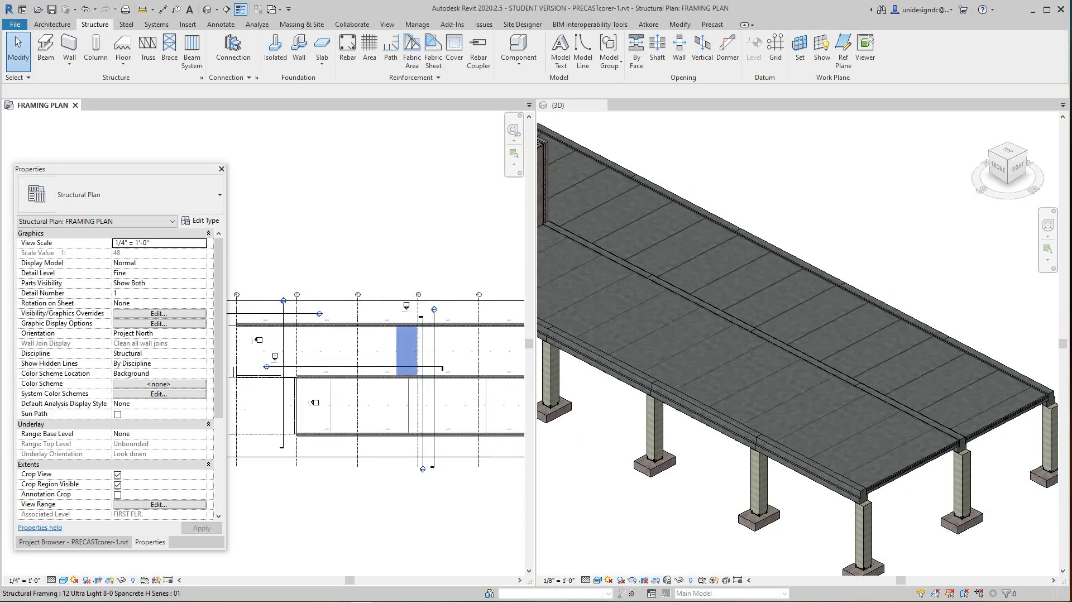
scroll(405, 365, "up", 3)
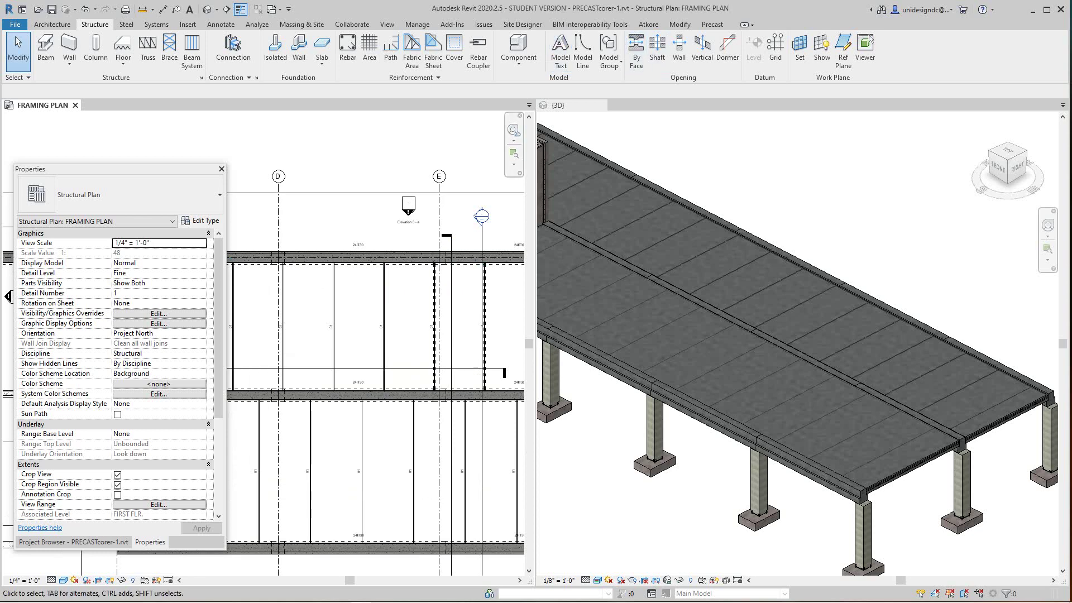
scroll(360, 285, "up", 1)
scroll(360, 285, "down", 1)
scroll(372, 286, "up", 1)
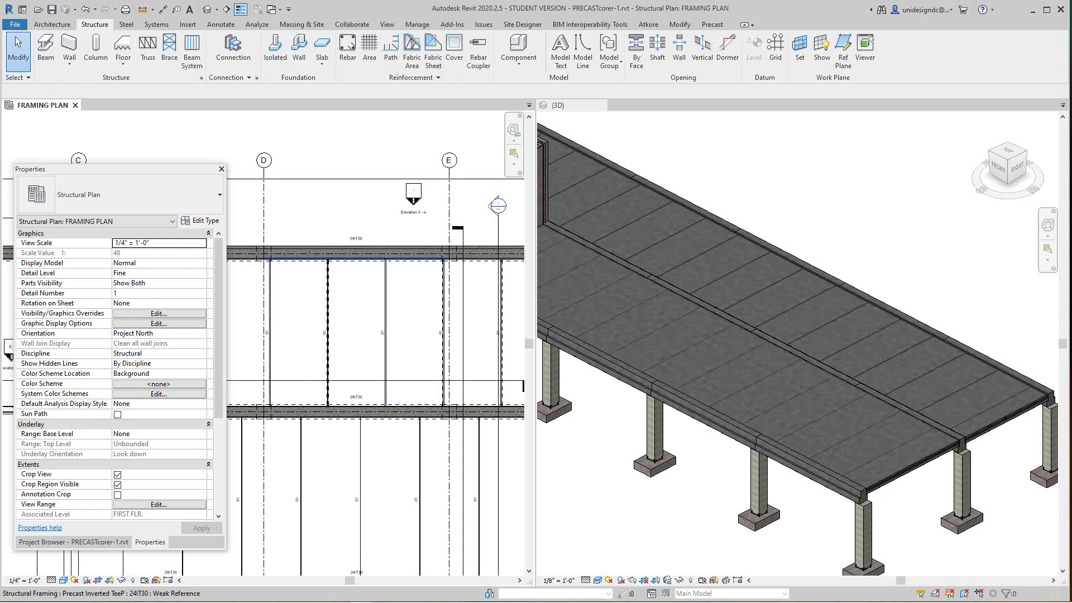
left_click(356, 258)
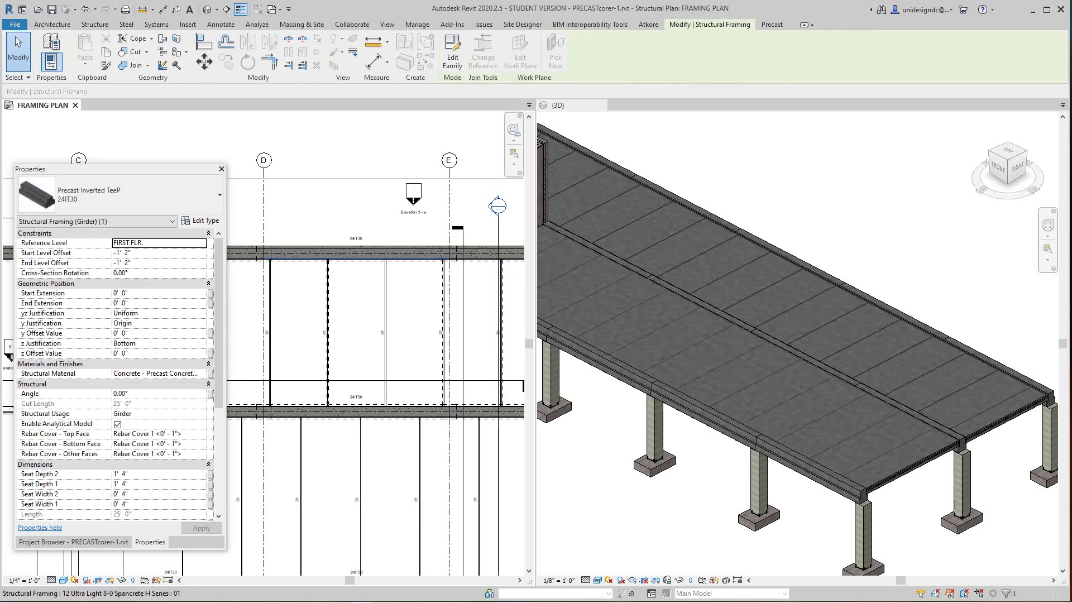
key("Escape")
- Open the boundary sketch of the topping floor between grids 1 and 2 for editing
scroll(821, 403, "up", 2)
scroll(821, 403, "down", 1)
middle_click_drag(821, 403, 797, 396)
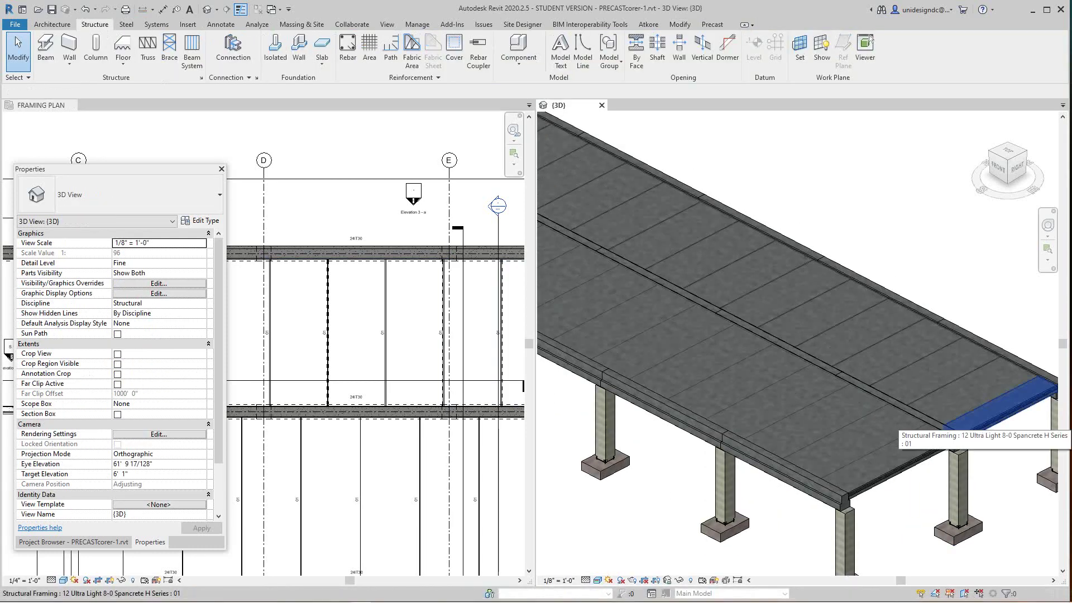
left_click(975, 420)
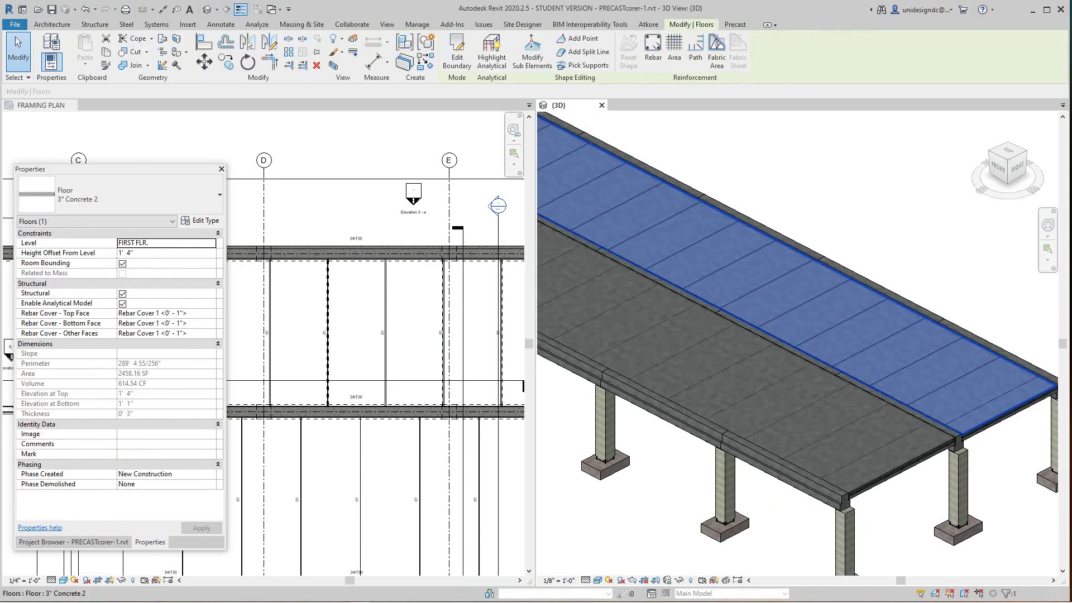
scroll(361, 286, "down", 3)
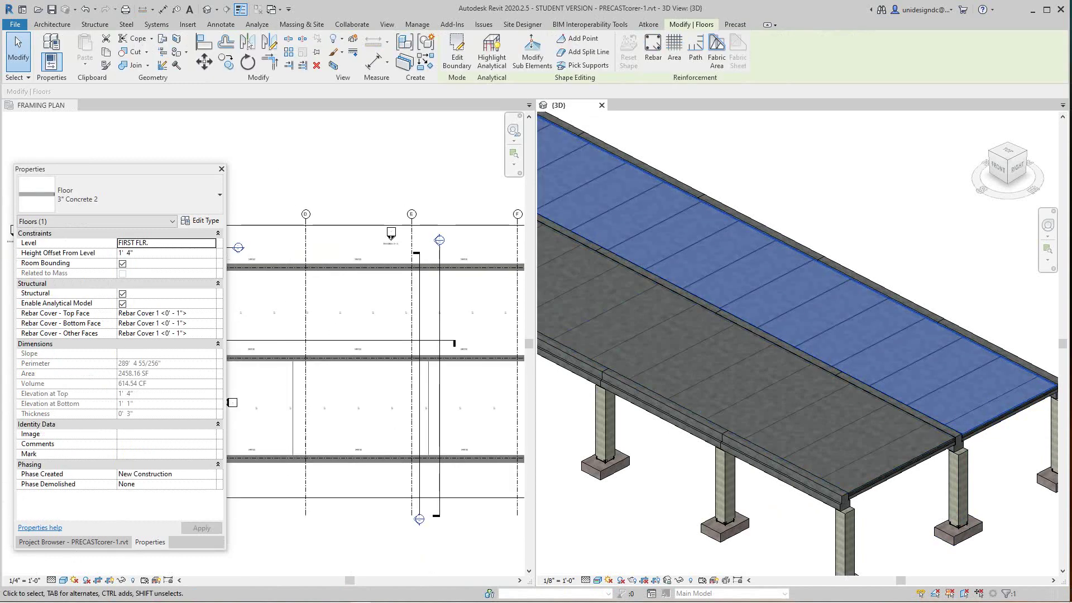
left_click(456, 53)
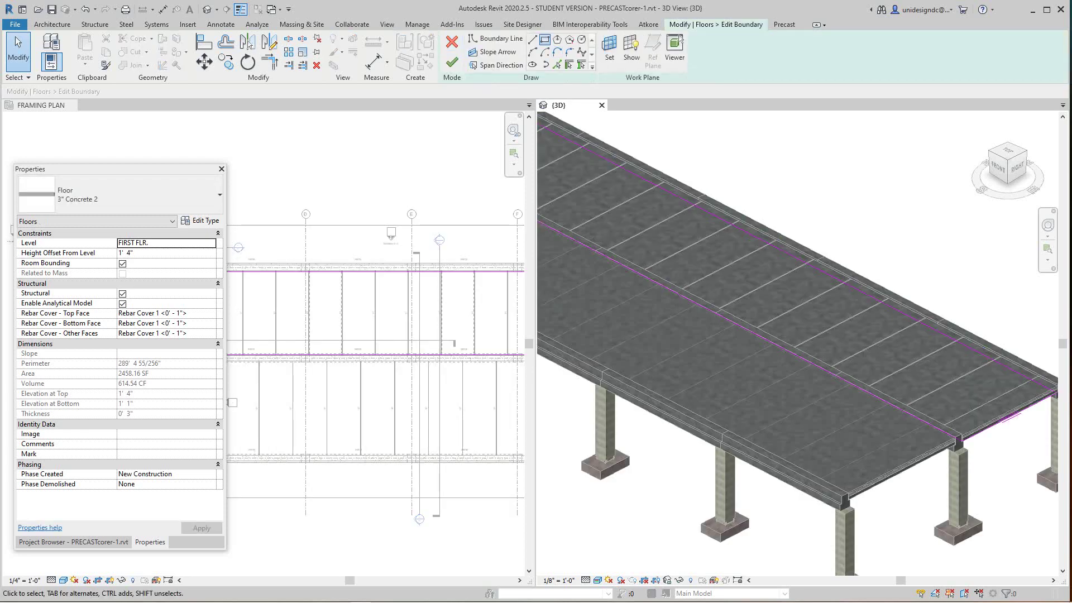
- Sketch a rectangular opening about 10' long, running along the planks between grids D and E close to grid D, and finish the boundary edit
left_click(545, 39)
scroll(666, 246, "up", 3)
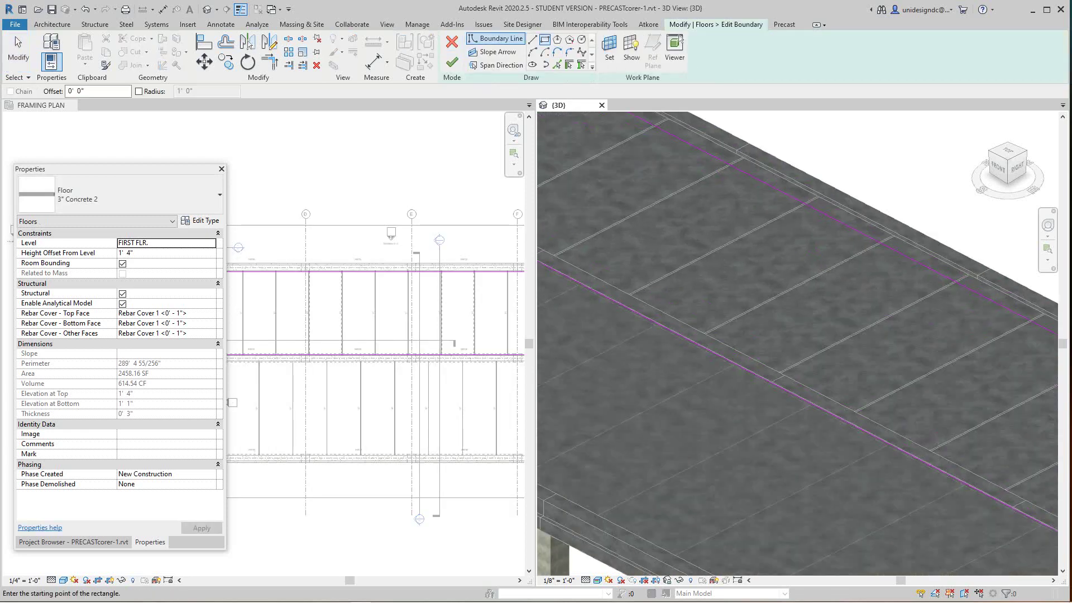
left_click(613, 245)
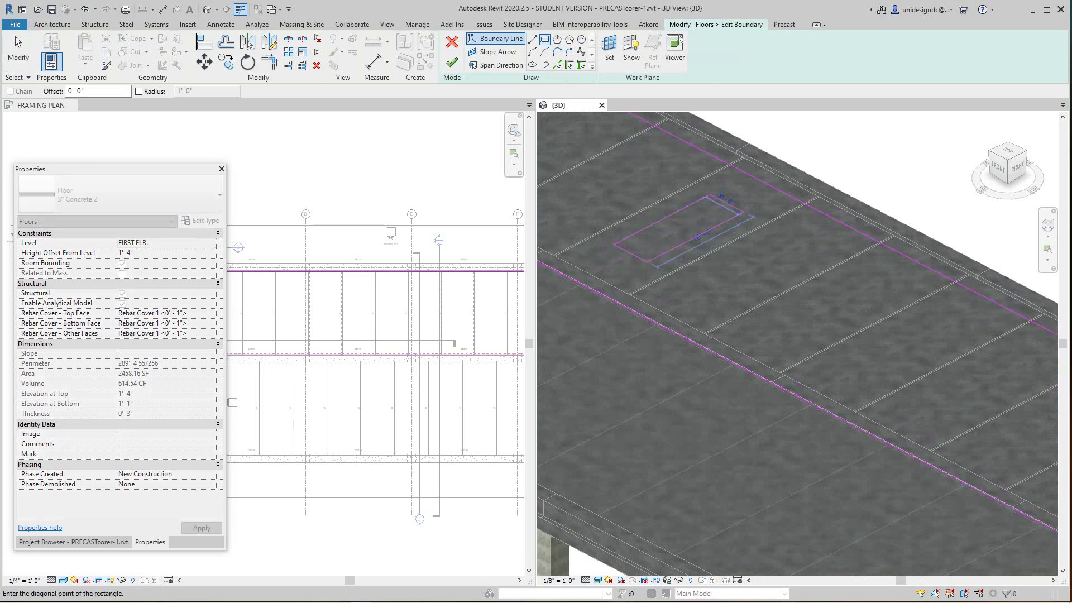
left_click(742, 213)
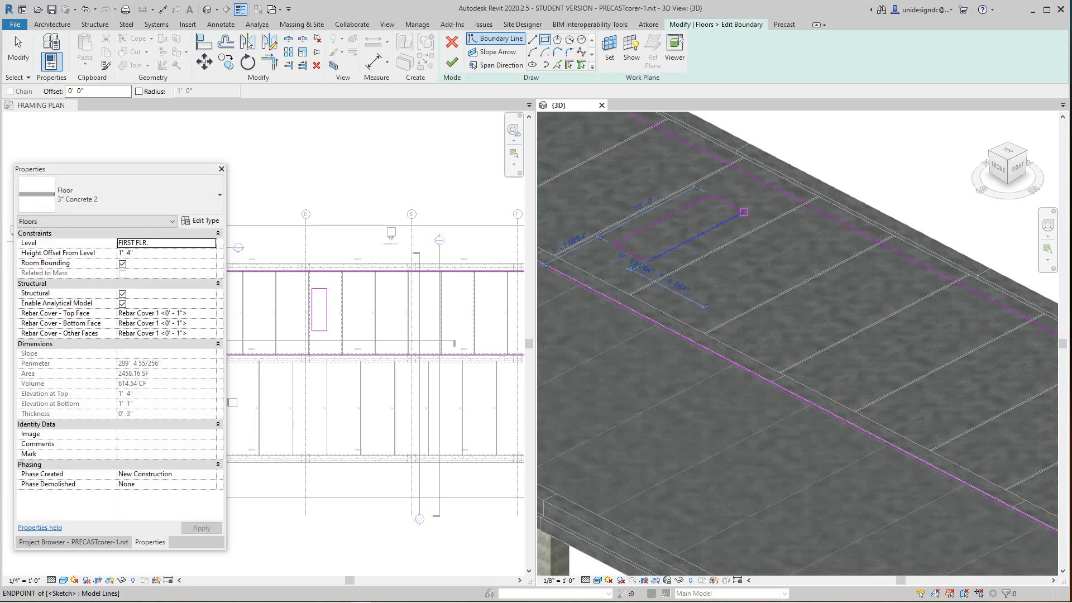
left_click(451, 61)
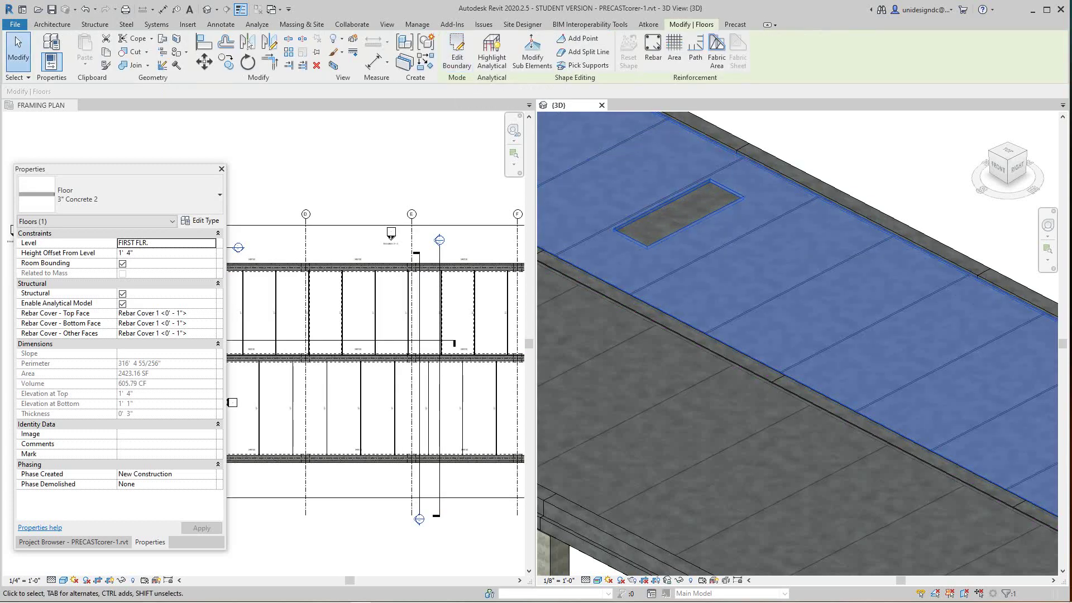
key("Escape")
scroll(829, 179, "down", 2)
middle_click_drag(829, 178, 827, 230)
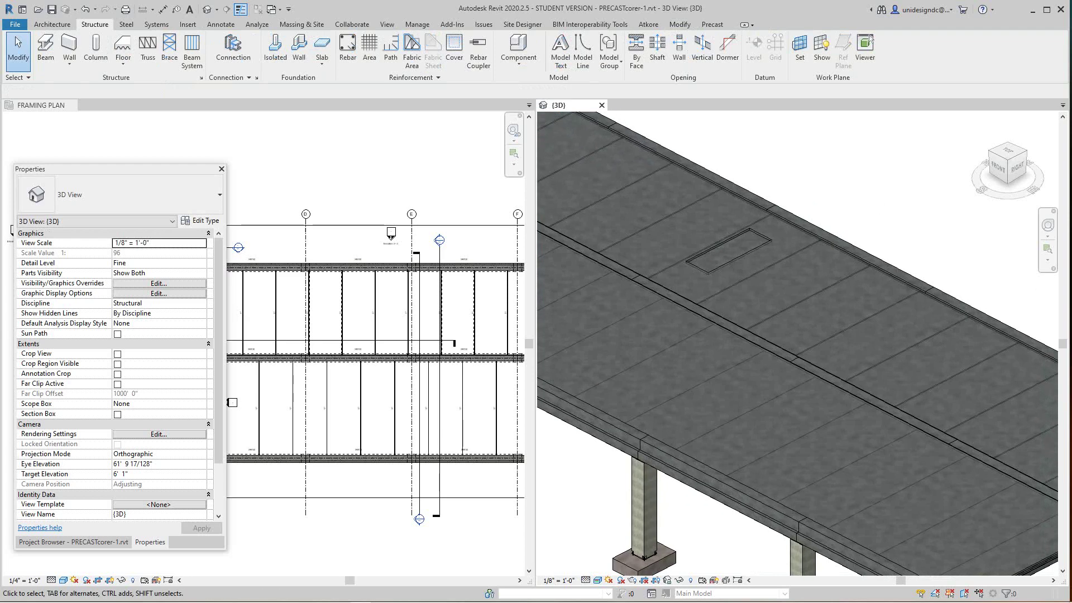
- Examine the new floor opening in the framing plan and in the 3D view, including from the top
scroll(425, 315, "down", 3)
left_click(425, 315)
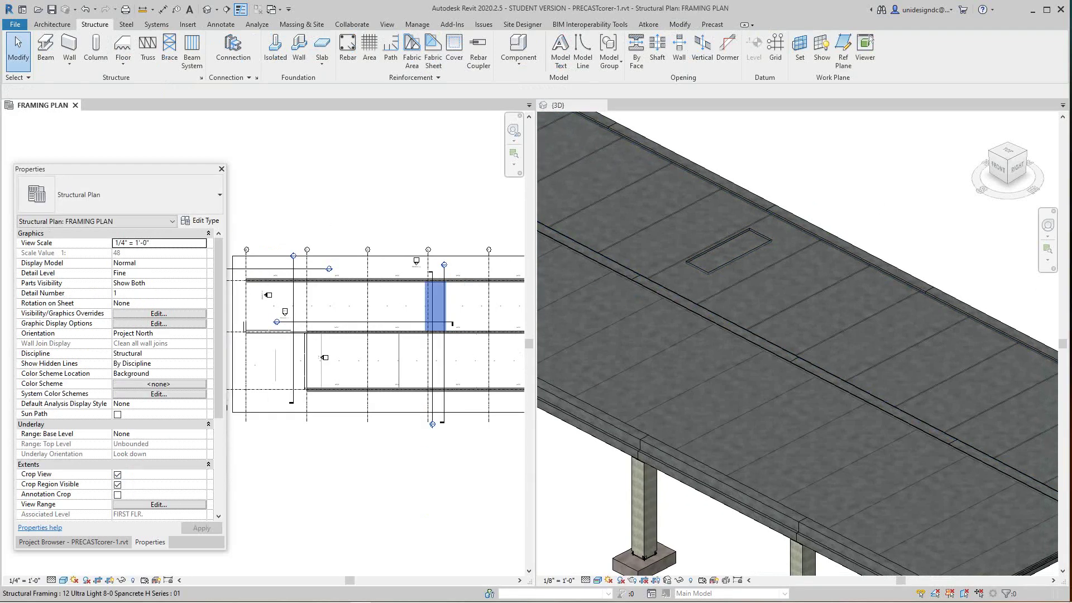
middle_click_drag(425, 316, 369, 319)
scroll(743, 280, "up", 2)
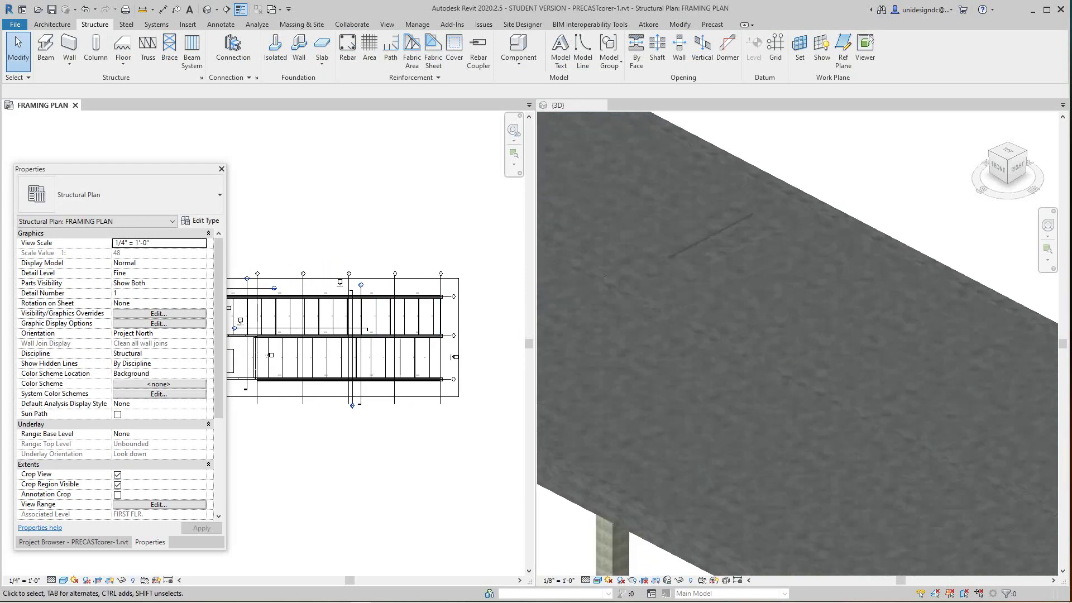
scroll(743, 280, "down", 3)
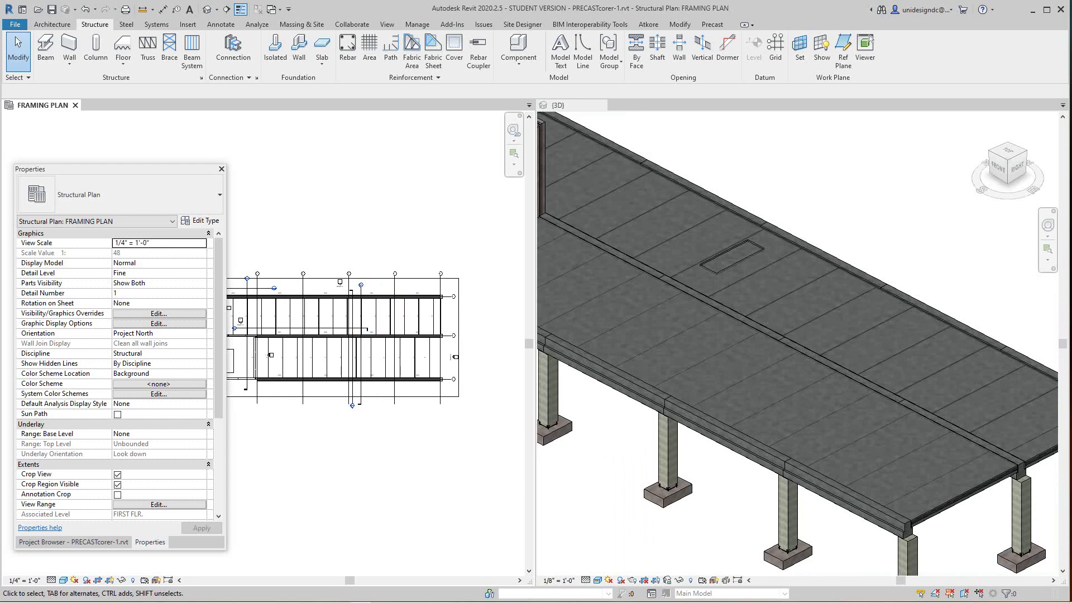
scroll(746, 264, "down", 1)
scroll(745, 264, "up", 3)
scroll(745, 264, "down", 1)
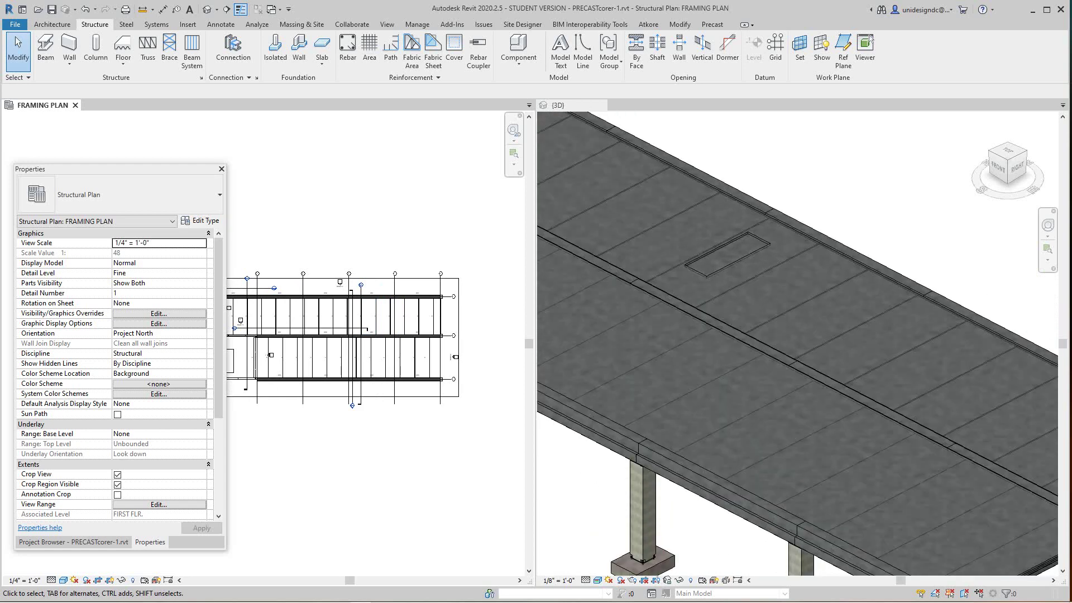
left_click(1007, 150)
left_click(1008, 152)
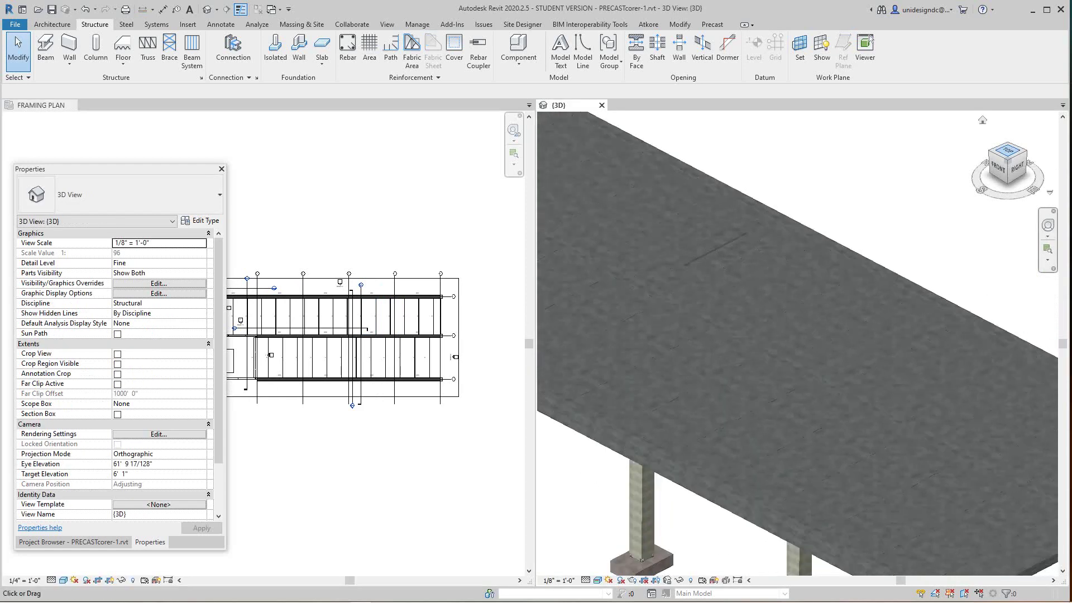
scroll(862, 388, "up", 3)
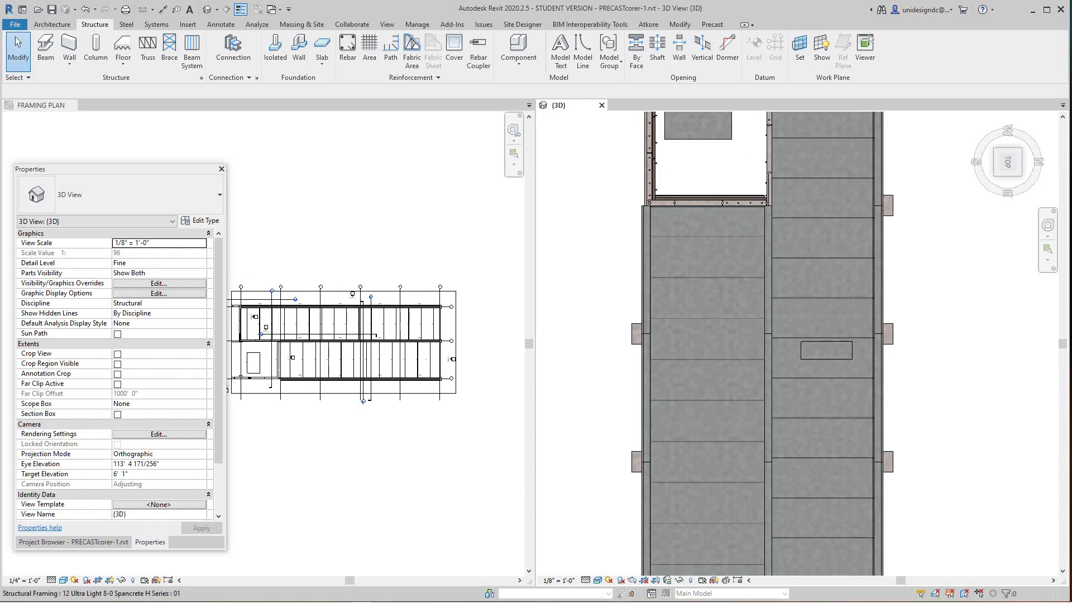
- Locate the precast plank beneath the topping opening in the framing plan and set the plan's visual style to Wireframe
left_click(822, 363)
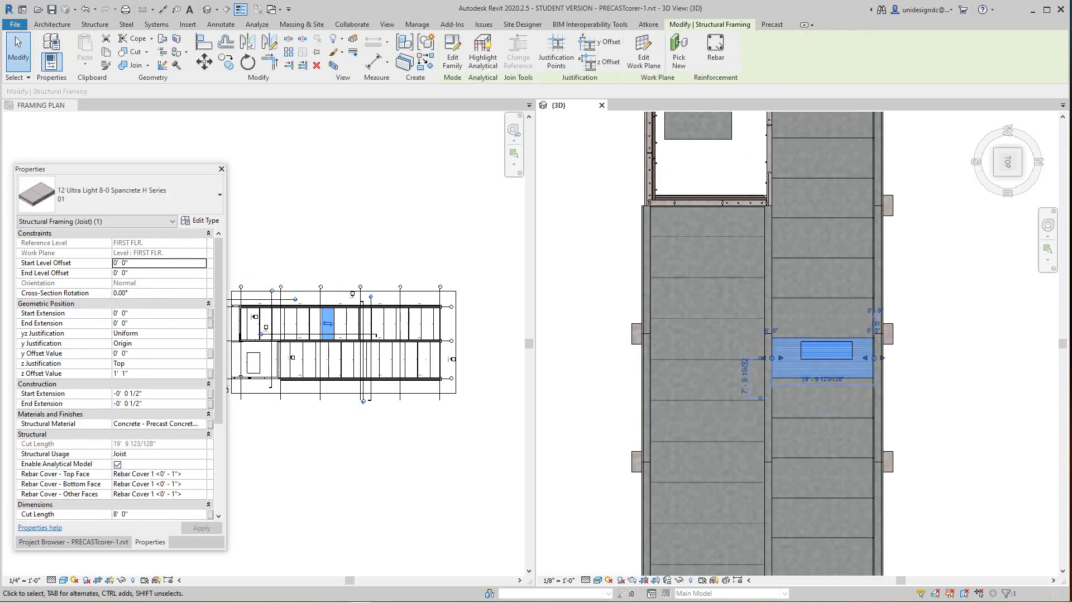
scroll(262, 323, "up", 5)
scroll(327, 326, "up", 2)
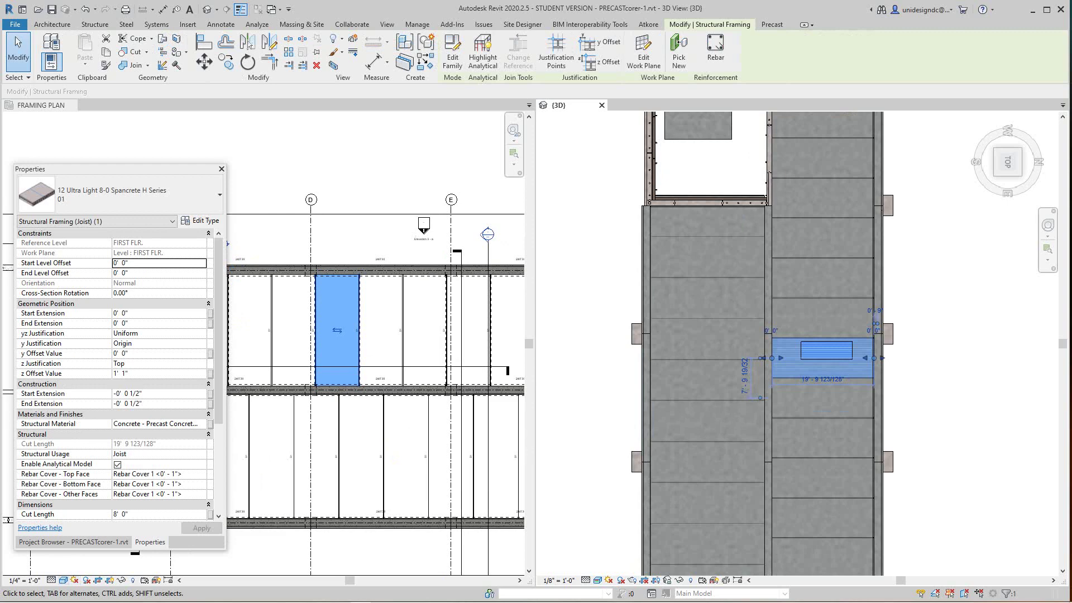
left_click(63, 580)
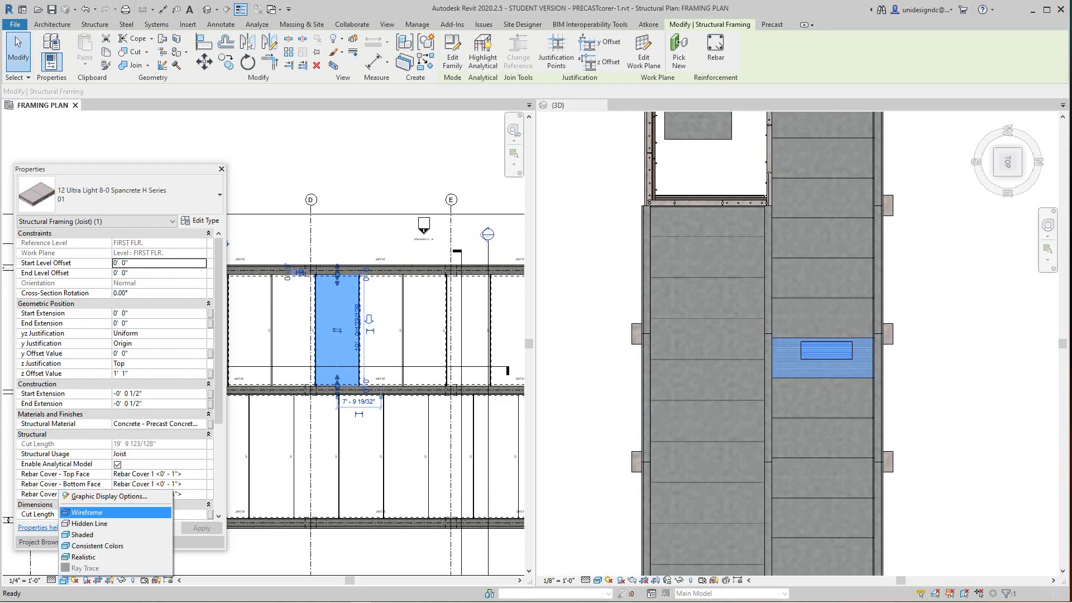
left_click(86, 512)
scroll(338, 330, "up", 2)
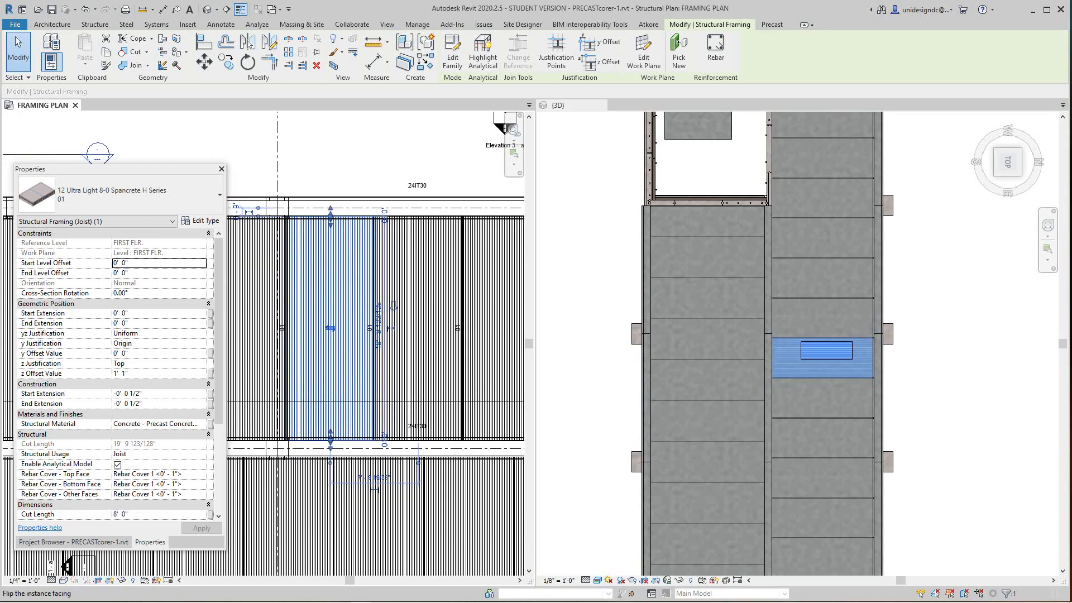
scroll(335, 329, "up", 1)
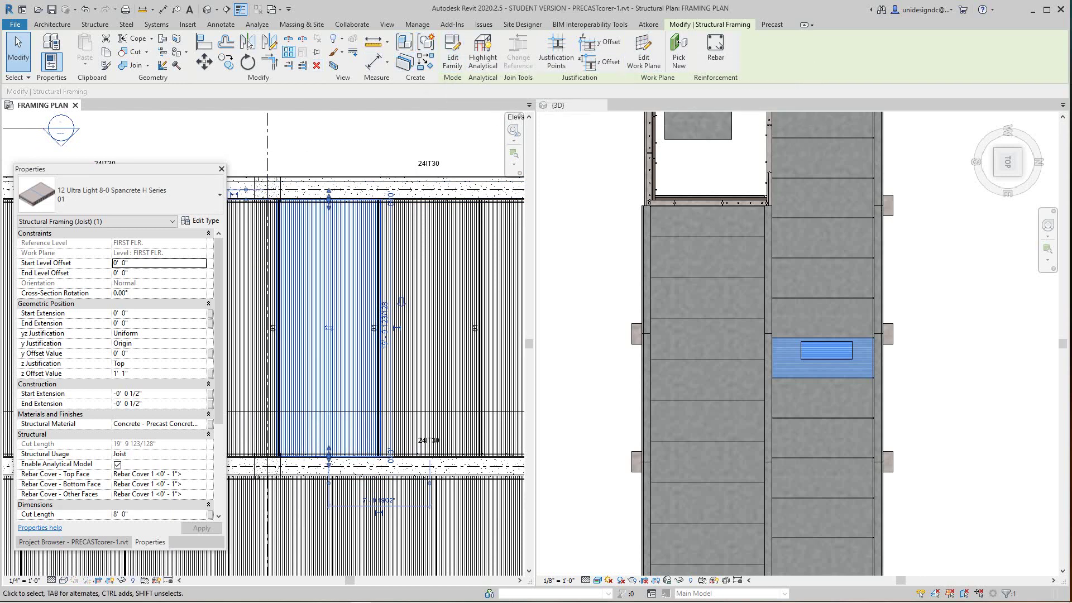
- Cut a rectangular opening by face, about 3'-11" wide and 5'-6" long, in the plank beside grid D under the topping opening
left_click(94, 24)
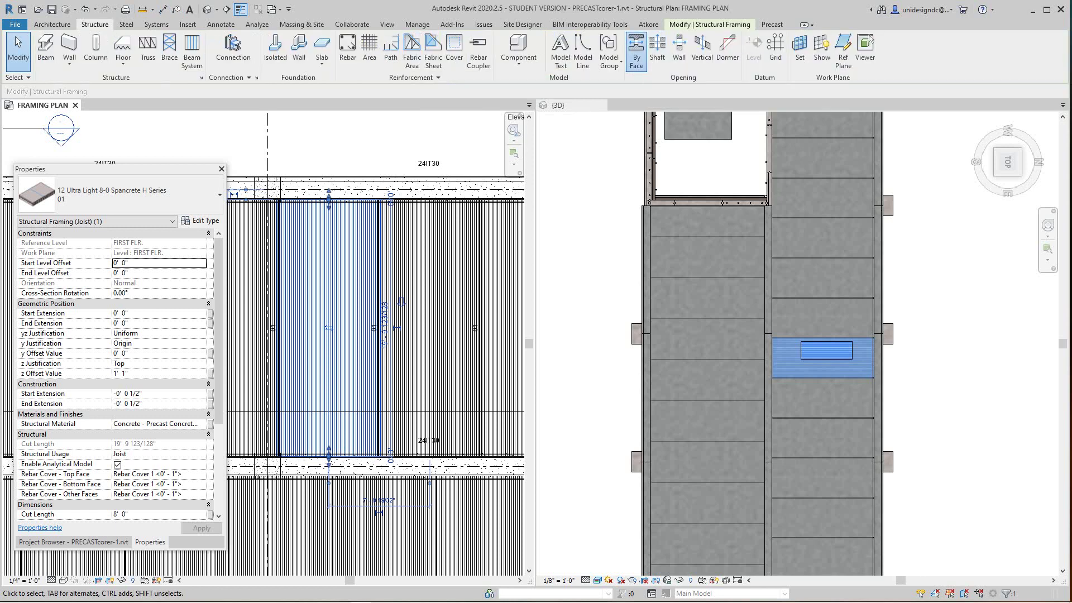
key("Escape")
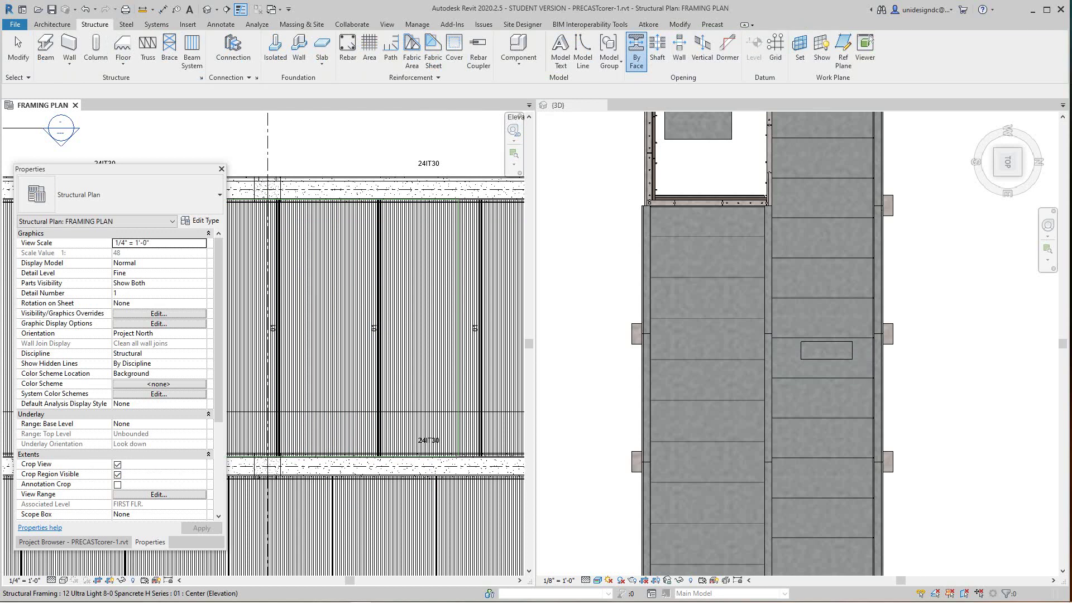
left_click(317, 275)
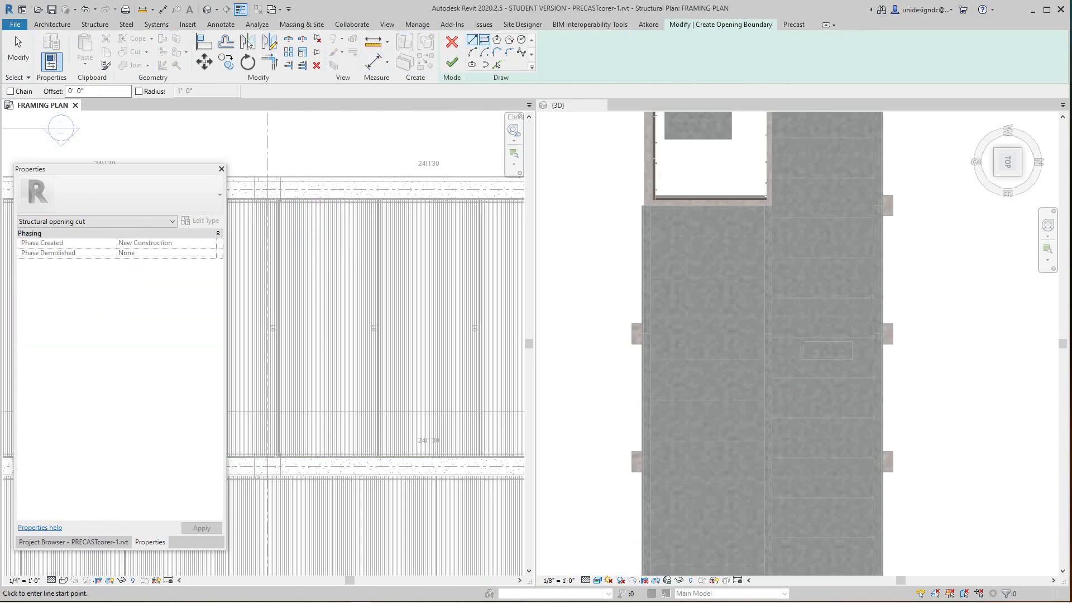
left_click(484, 39)
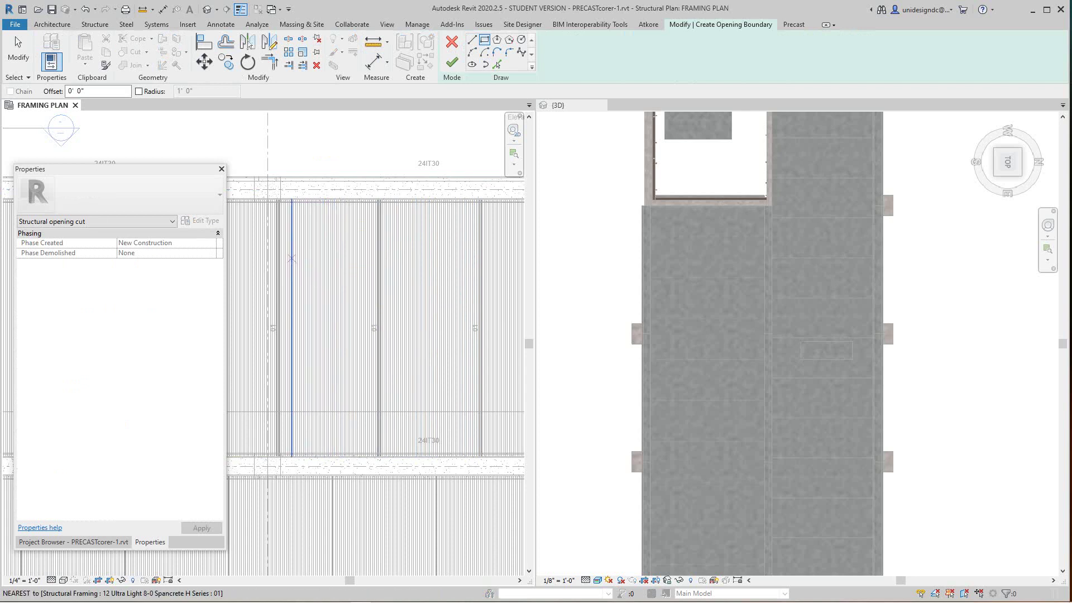
left_click(288, 257)
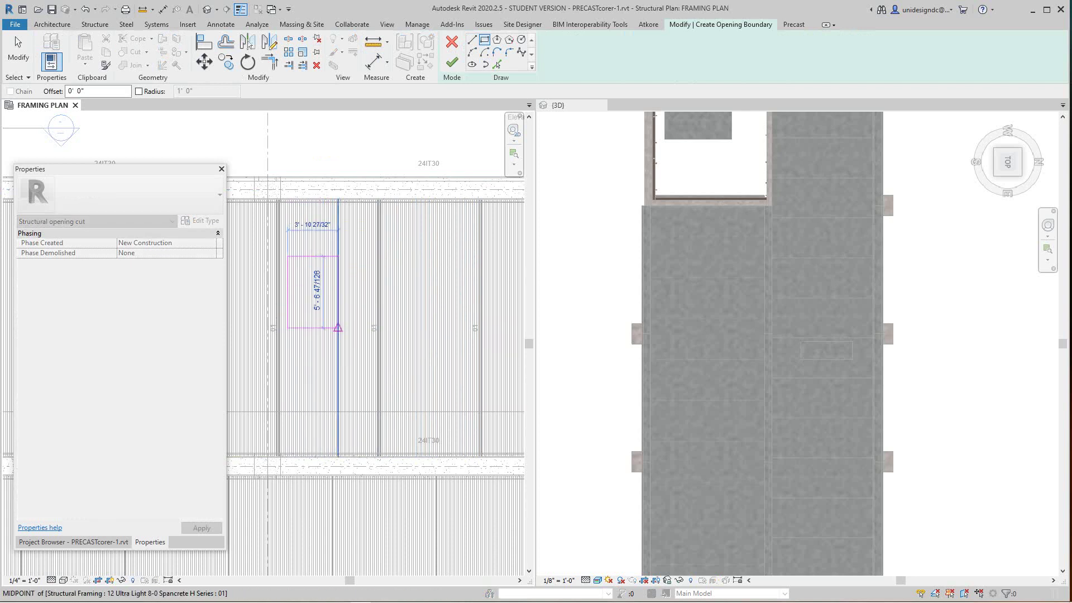
left_click(338, 328)
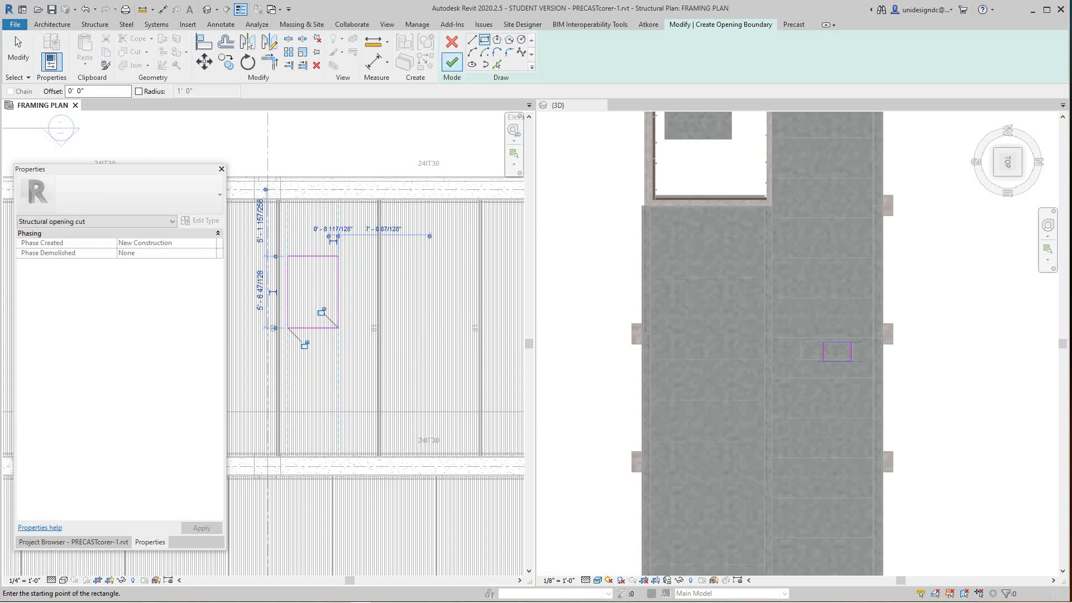
left_click(452, 62)
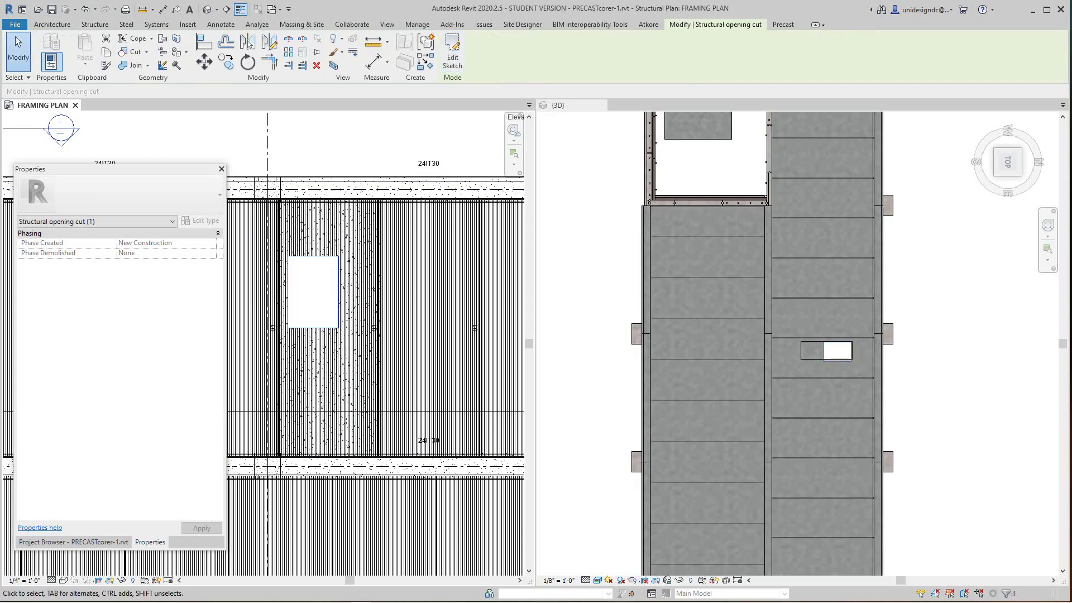
key("Escape")
- Edit the plank opening's sketch, nudging its lower edge down in plan to a length of about 9'-7", and finish the edit
scroll(332, 312, "up", 1)
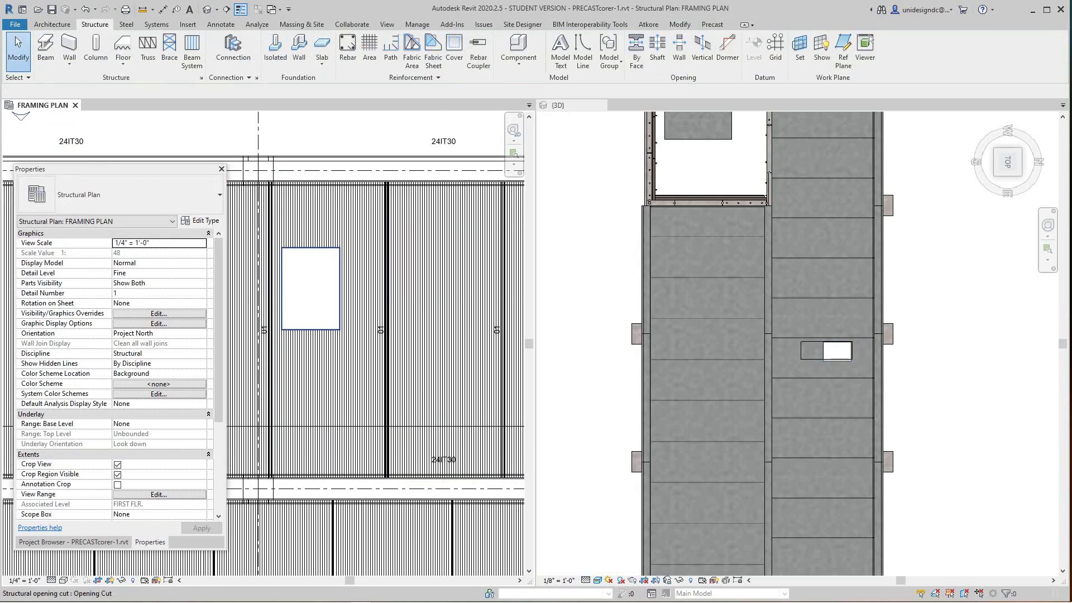
left_click(321, 329)
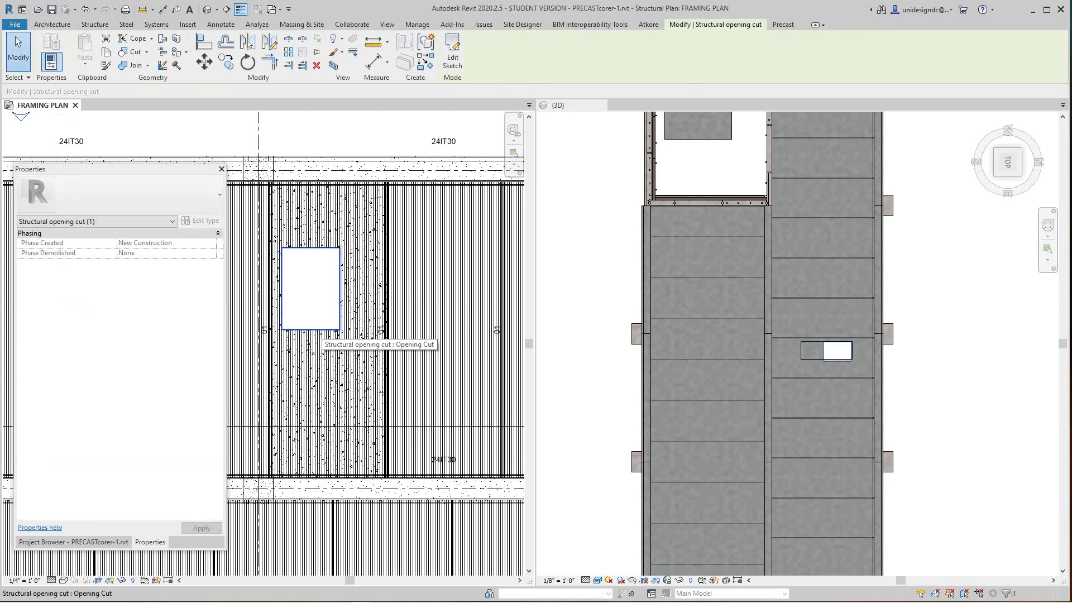
scroll(321, 329, "up", 1)
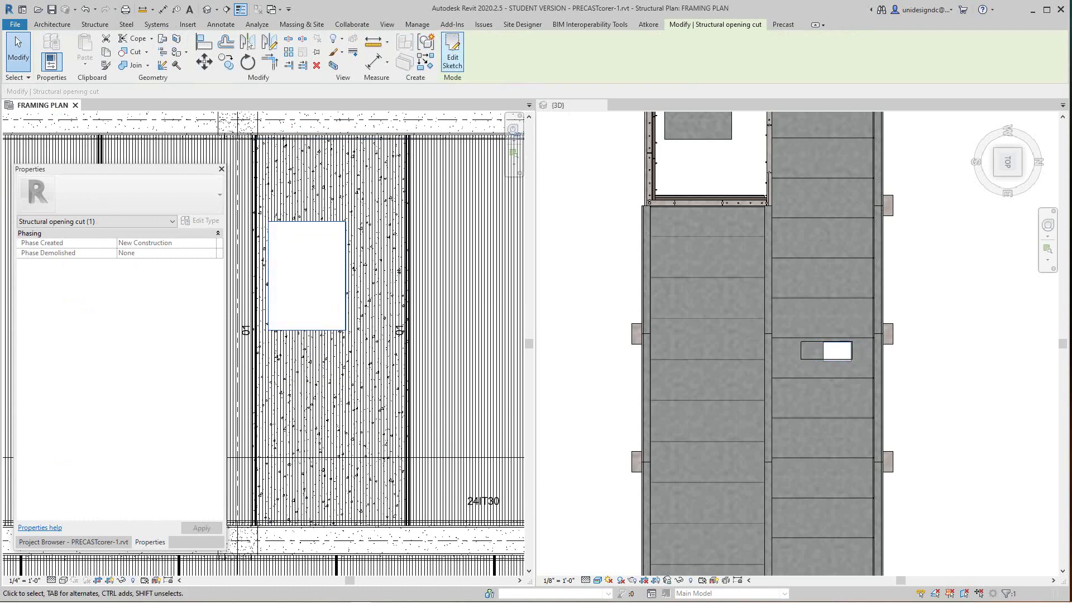
left_click(453, 53)
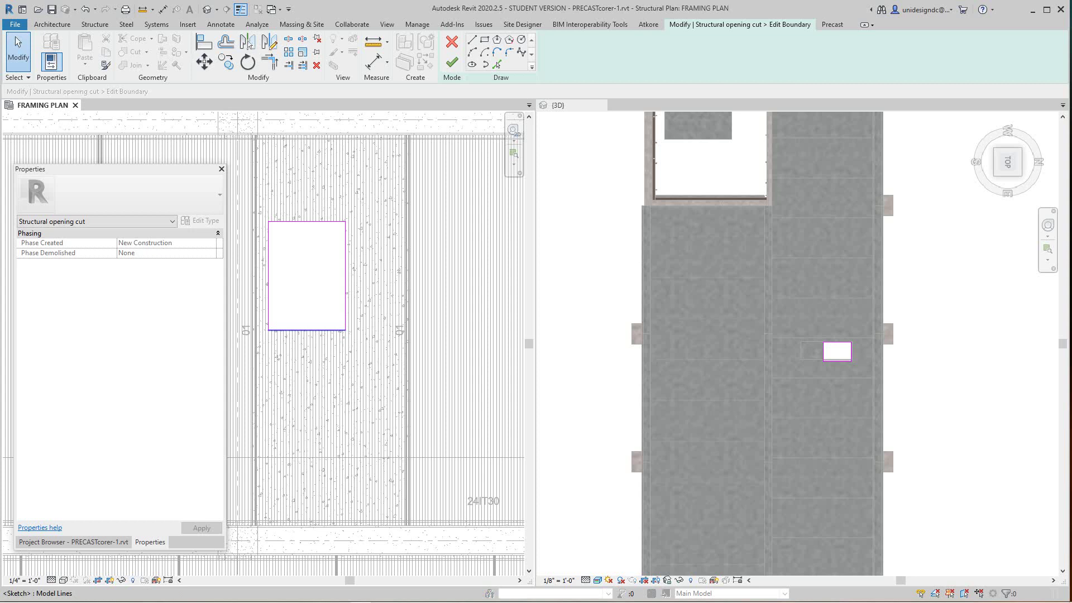
left_click(322, 330)
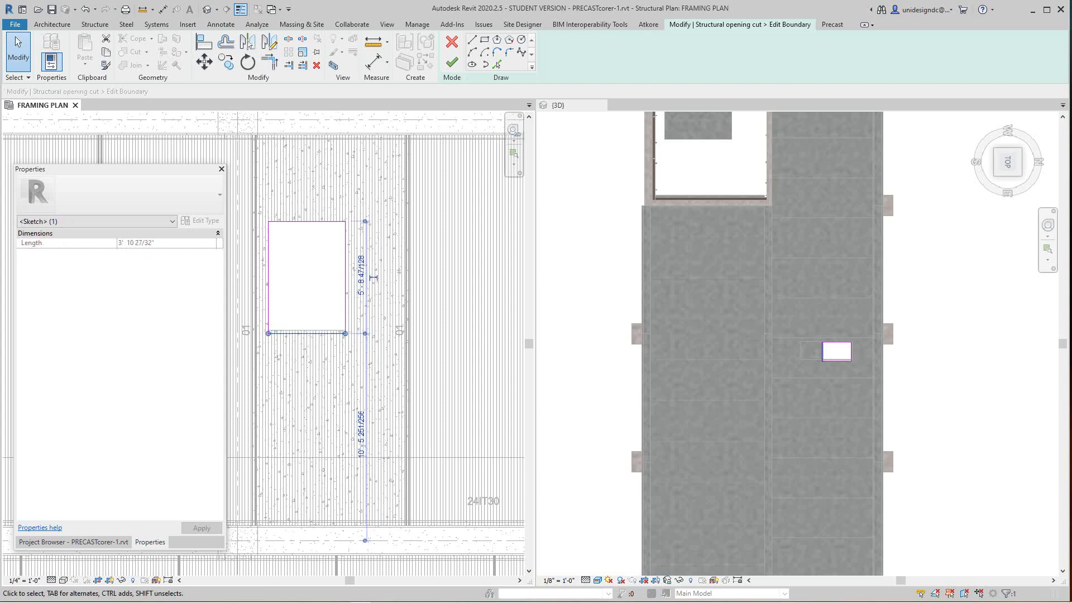
key("Down")
key("Down")
key("Down")
key("Down")
key("Down")
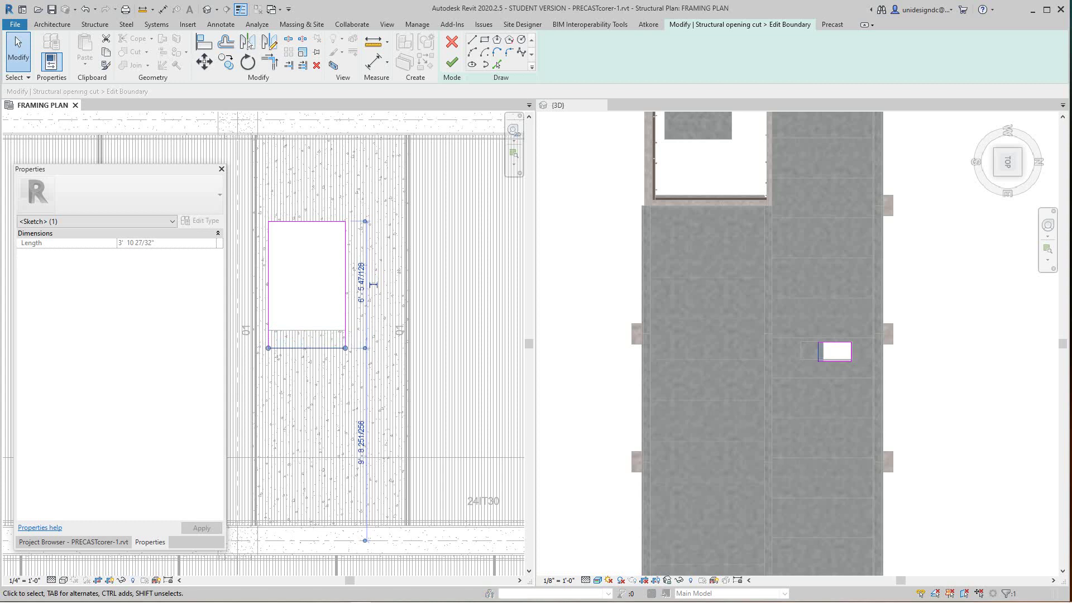
key("Down")
key("Down")
key("Down")
key("Down")
key("Down")
key("Down")
key("Down")
key("Down")
key("Down")
key("Down")
key("Down")
key("Down")
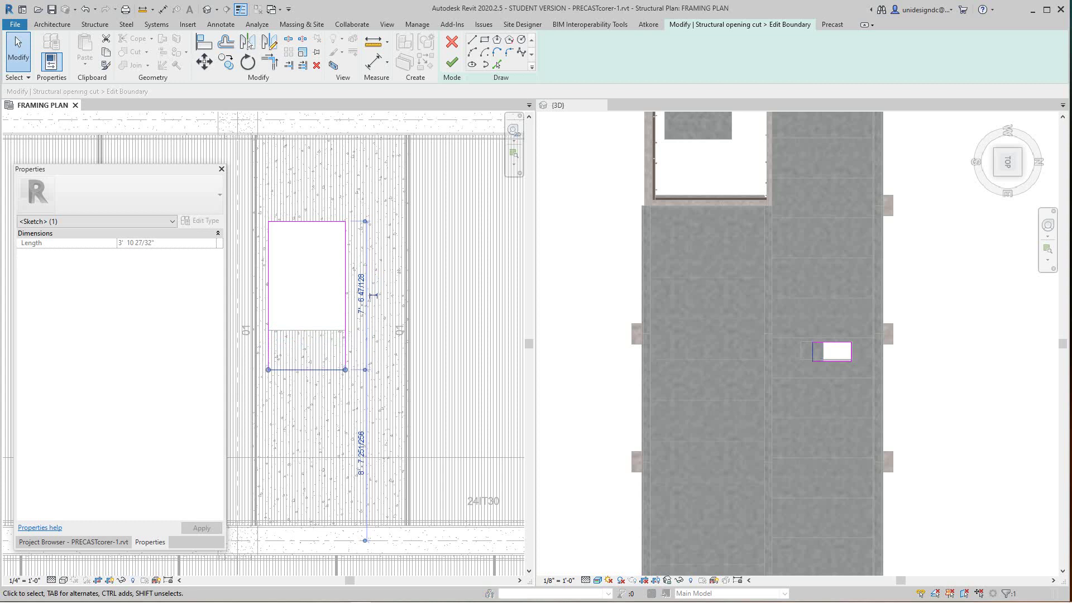
key("Down")
key("Down")
key("Down")
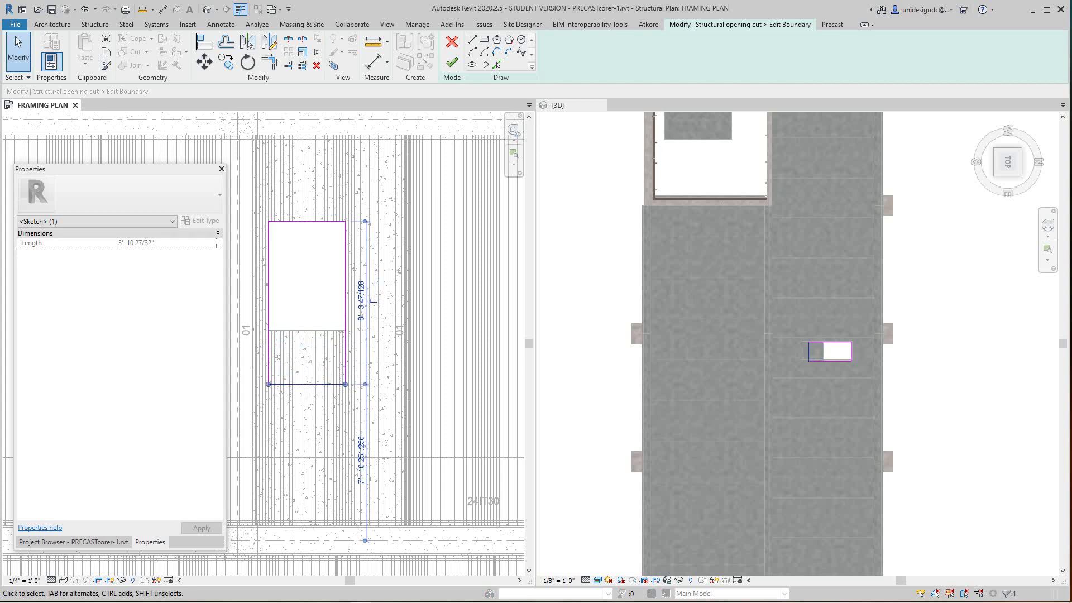
key("Down")
key("Down")
key("Down")
key("Down")
key("Down")
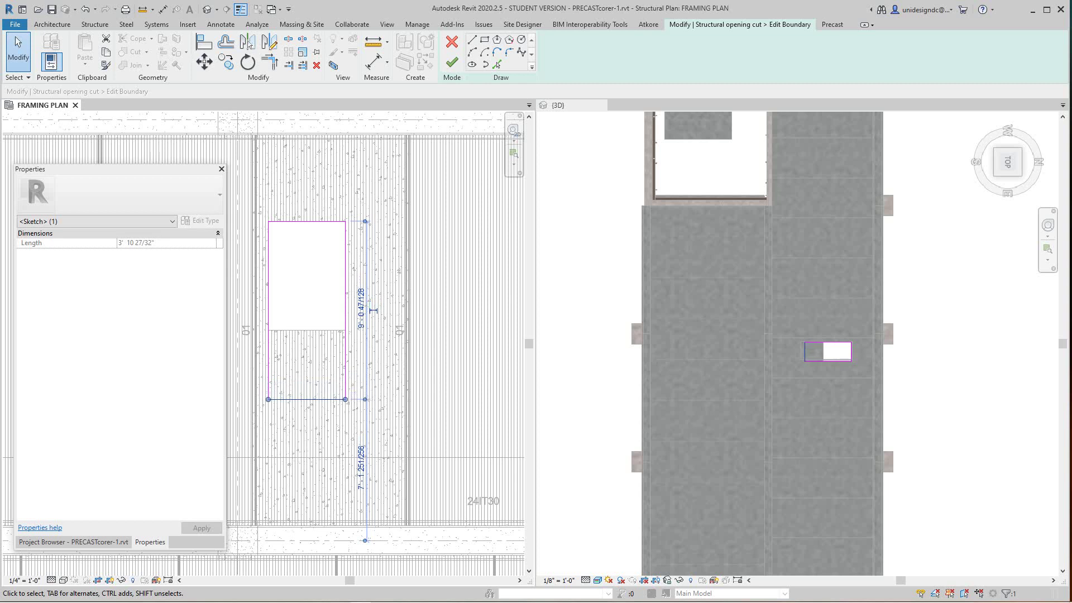
key("Down")
key("Down")
key("Down")
key("Down")
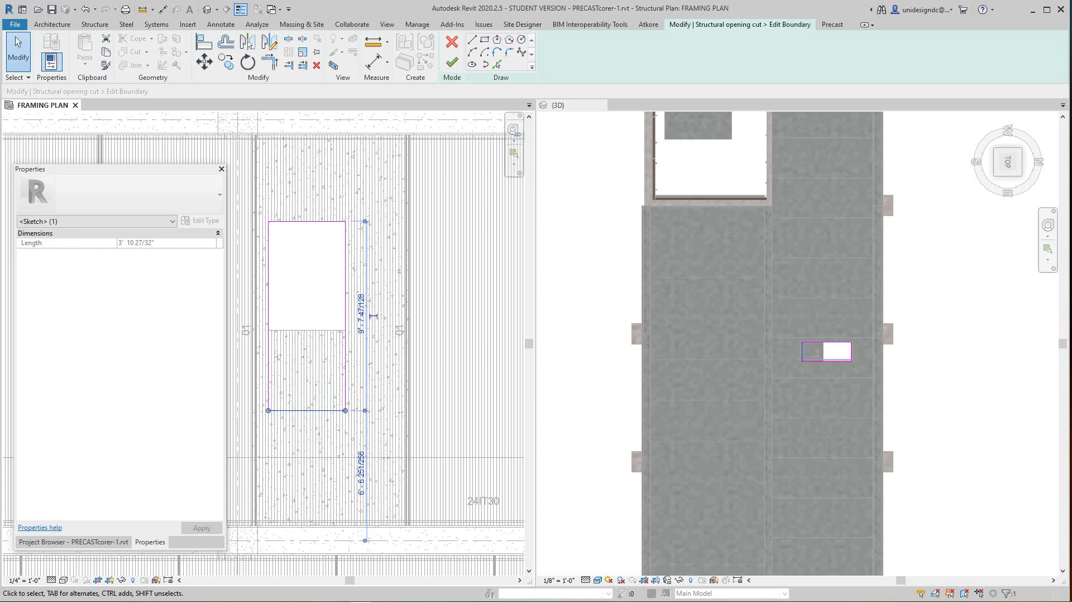
left_click(451, 61)
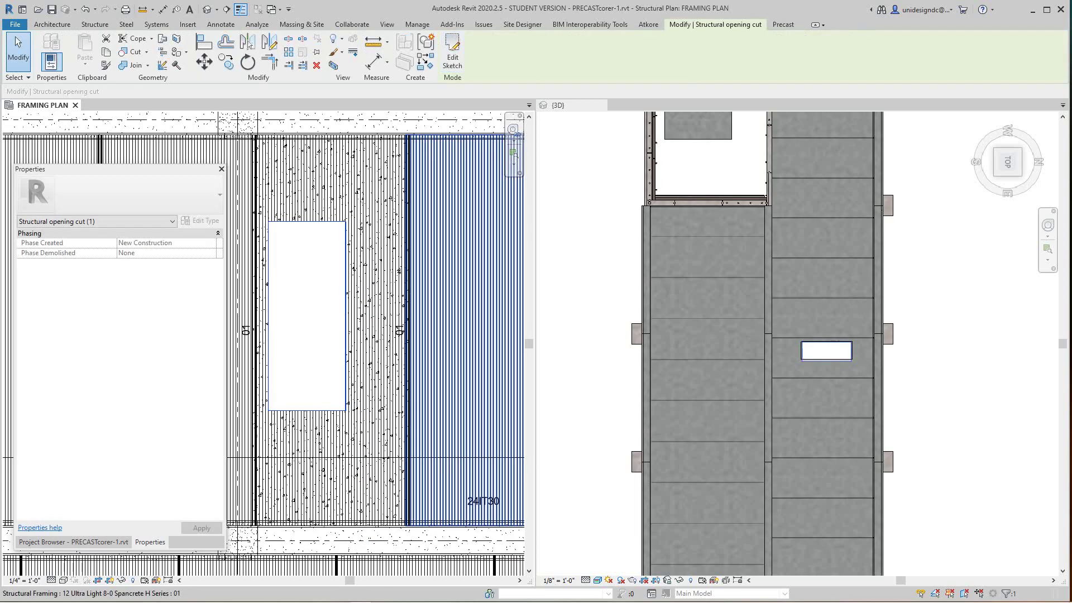
- Examine the opening through the topping and hollow-core plank in 3D, both up close and within the whole building
scroll(435, 312, "down", 2)
left_click(953, 229)
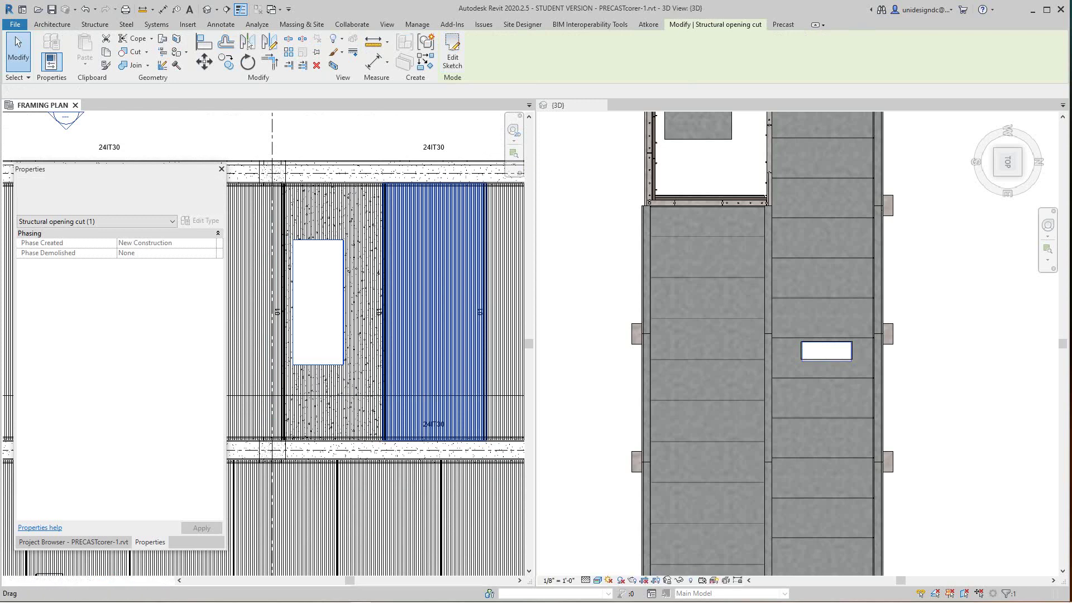
scroll(953, 230, "down", 2)
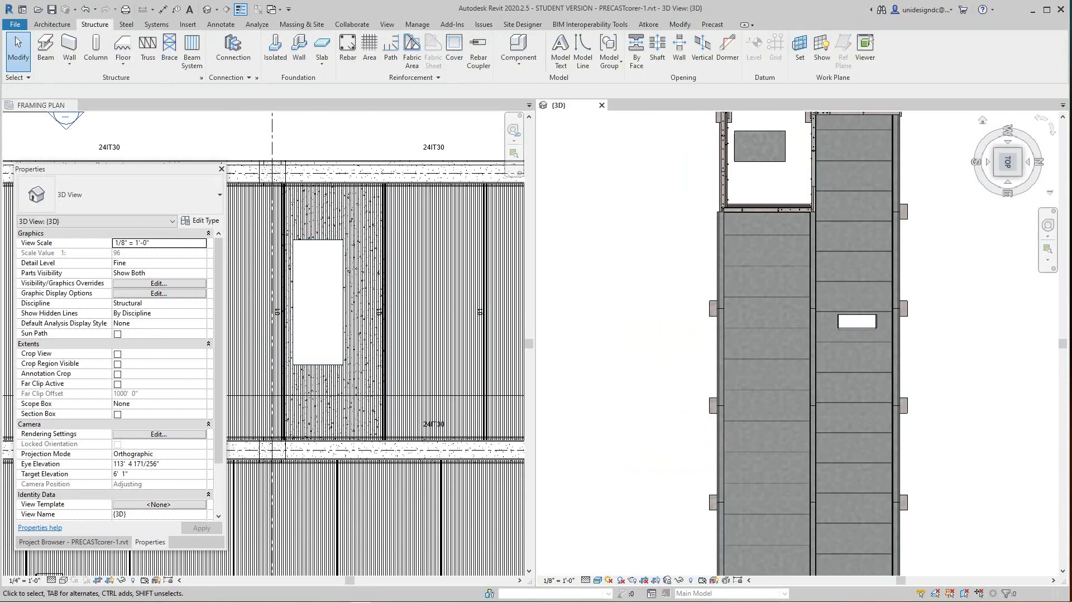
left_click(995, 175)
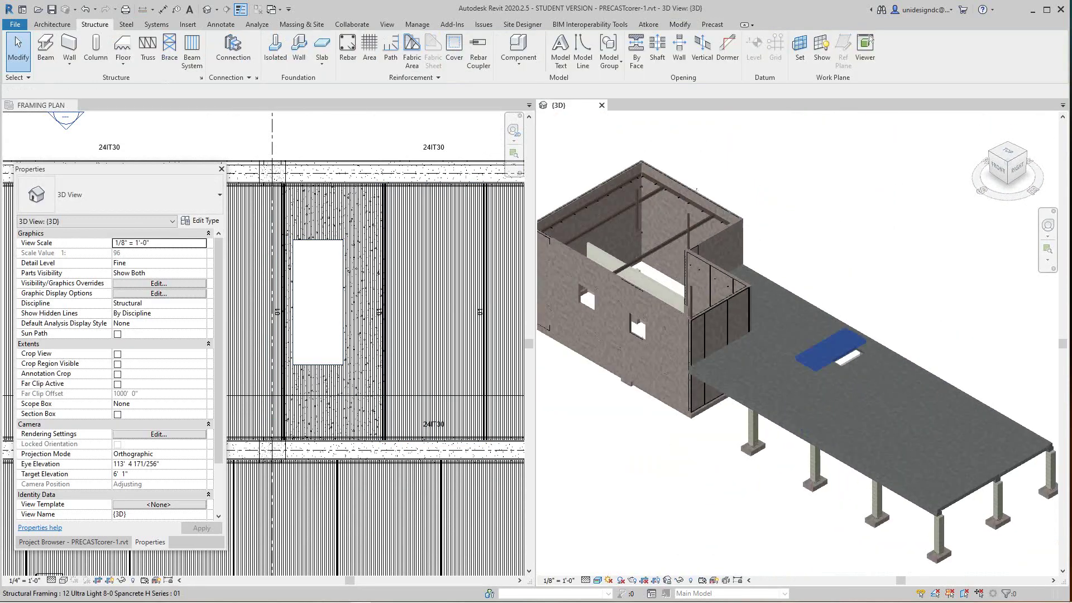
scroll(847, 342, "up", 5)
scroll(943, 288, "up", 5)
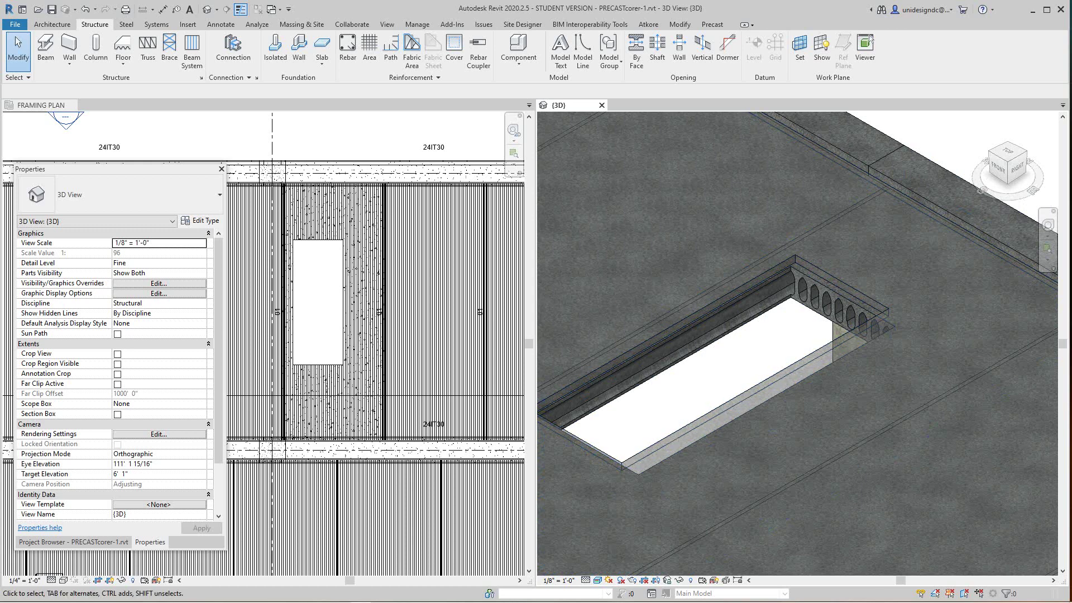
scroll(798, 343, "down", 8)
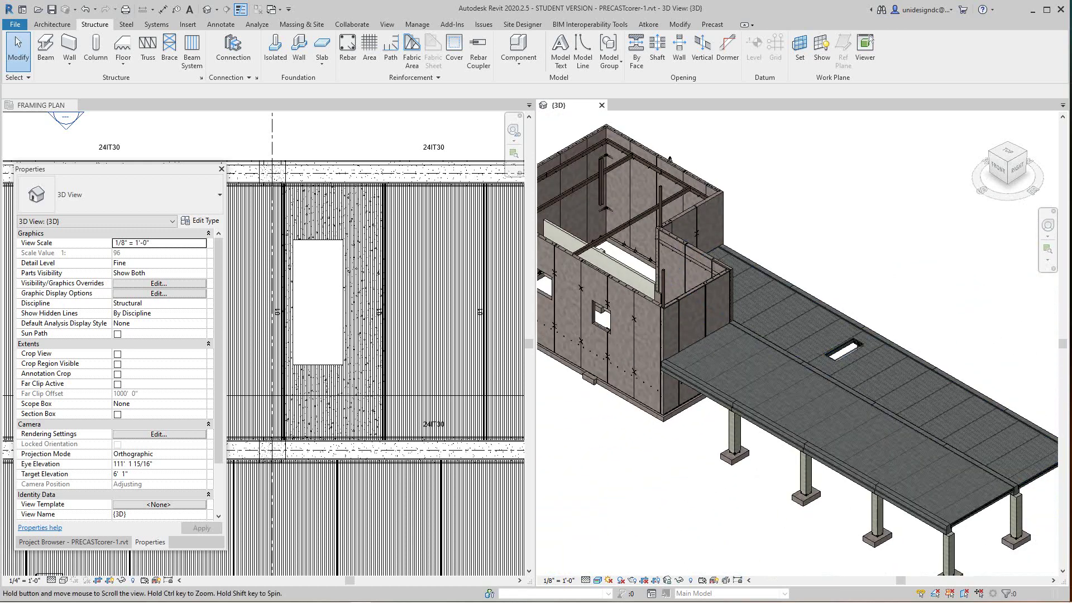
scroll(861, 363, "down", 2)
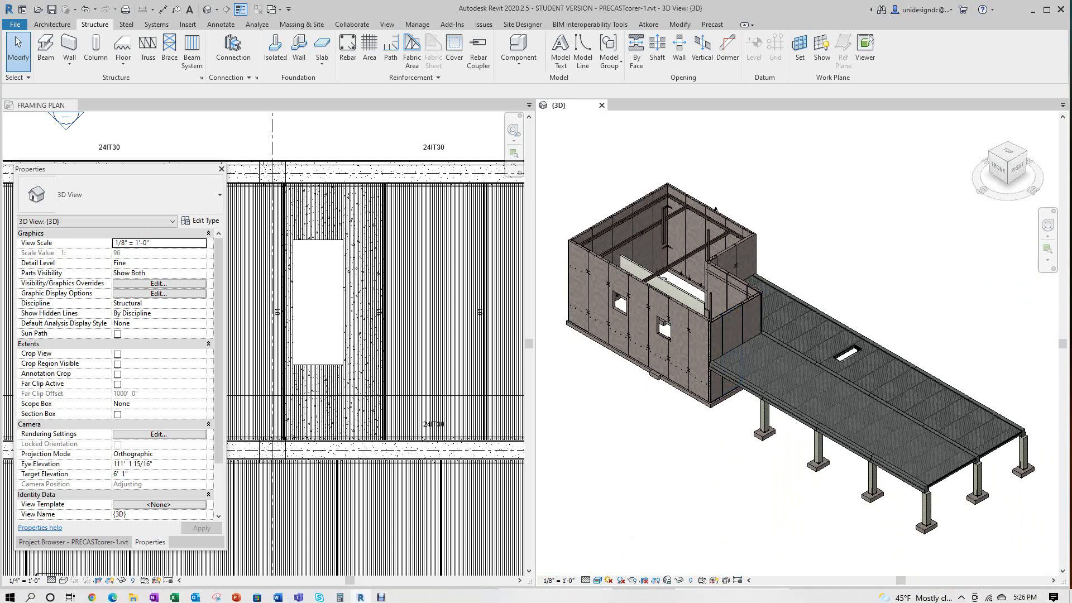
left_click(382, 594)
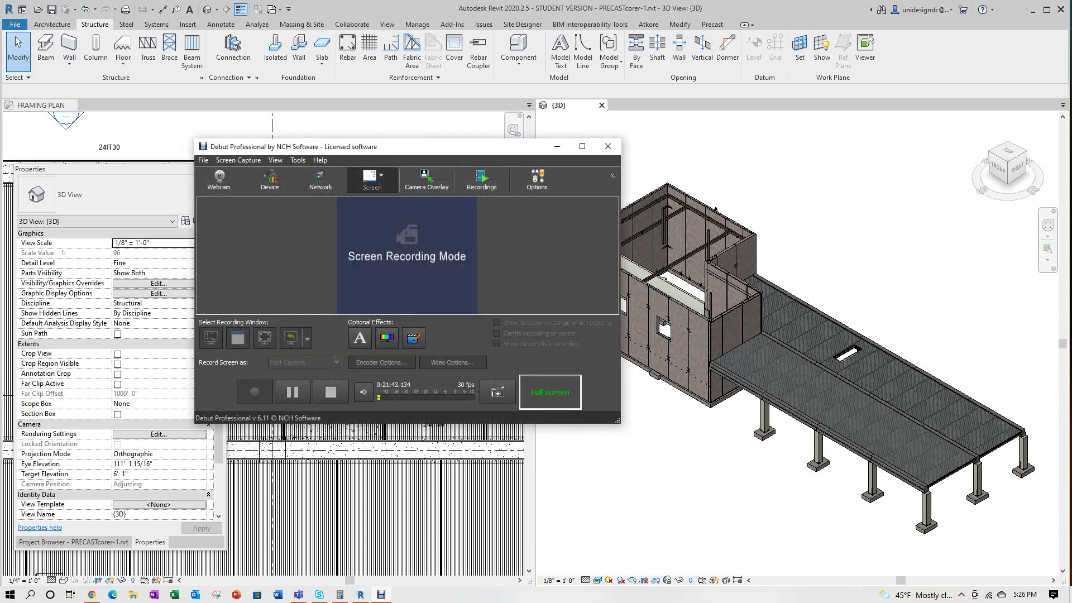